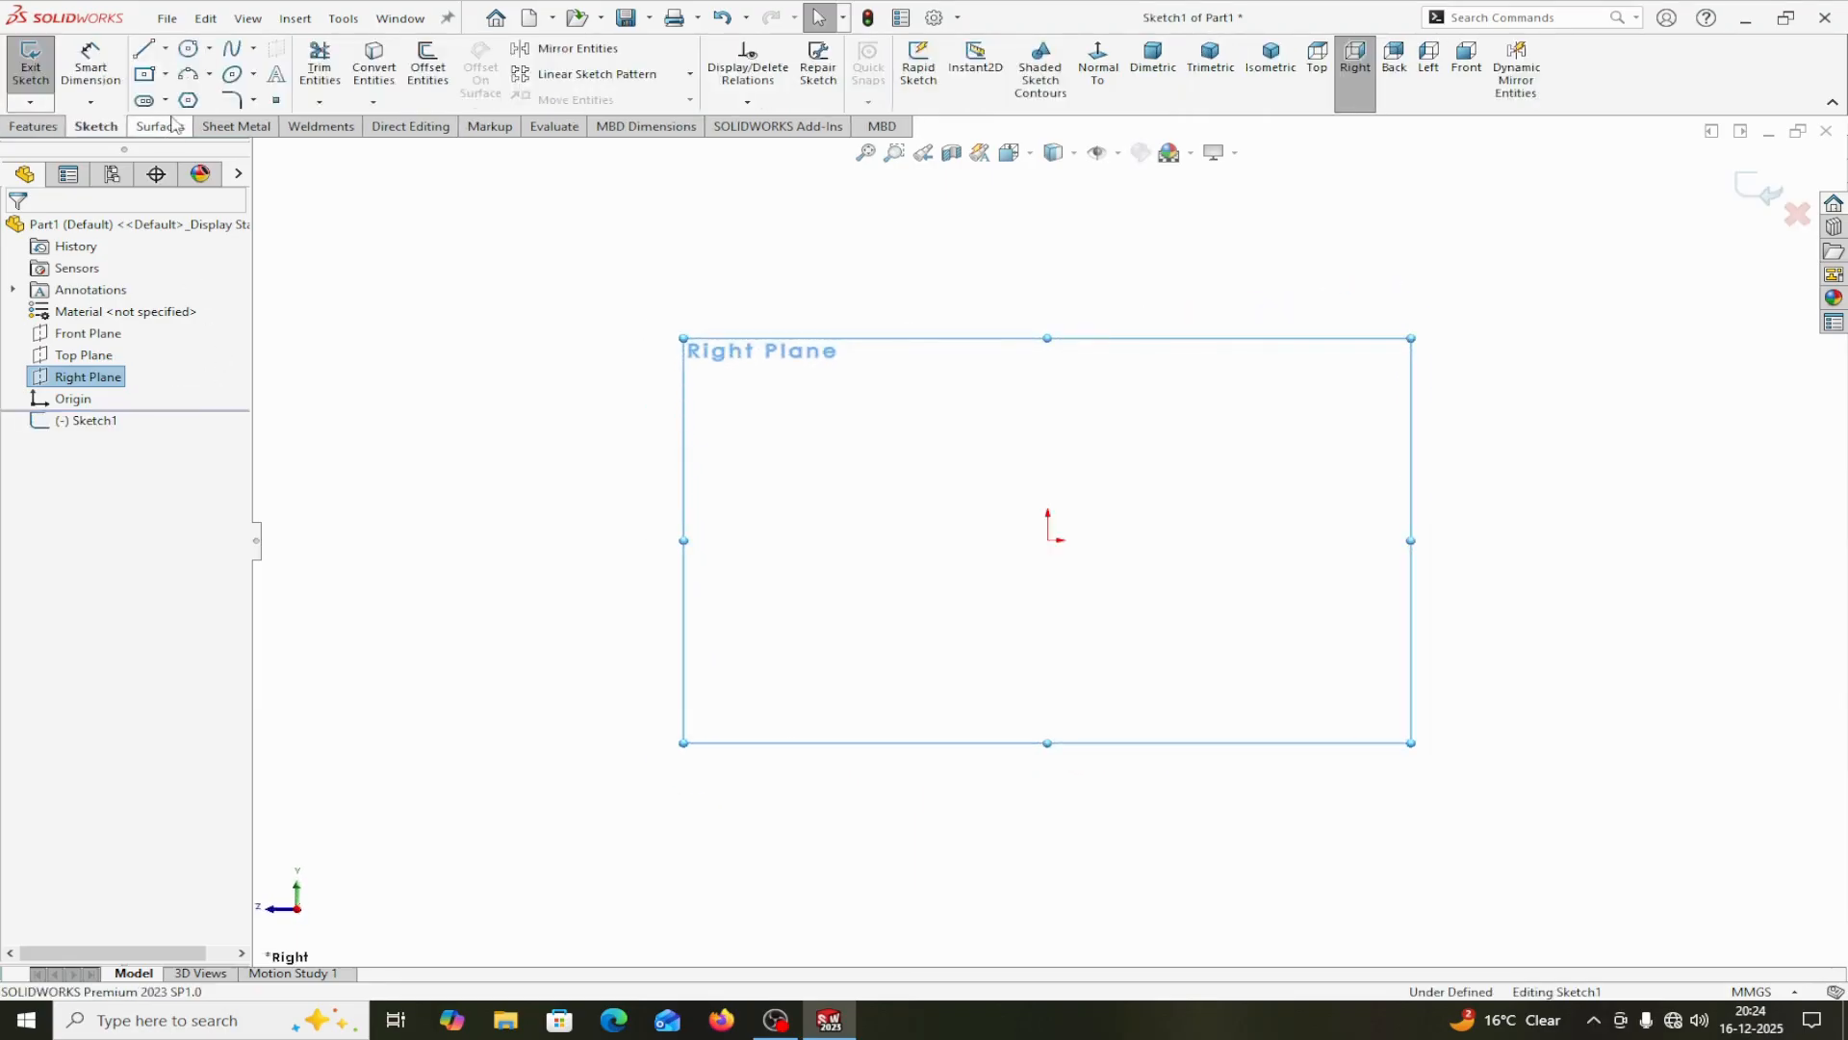
Sketch a horizontal line about 87 mm long on the Right Plane, starting at the origin.
{"action": "left_click", "coordinate": [144, 48]}
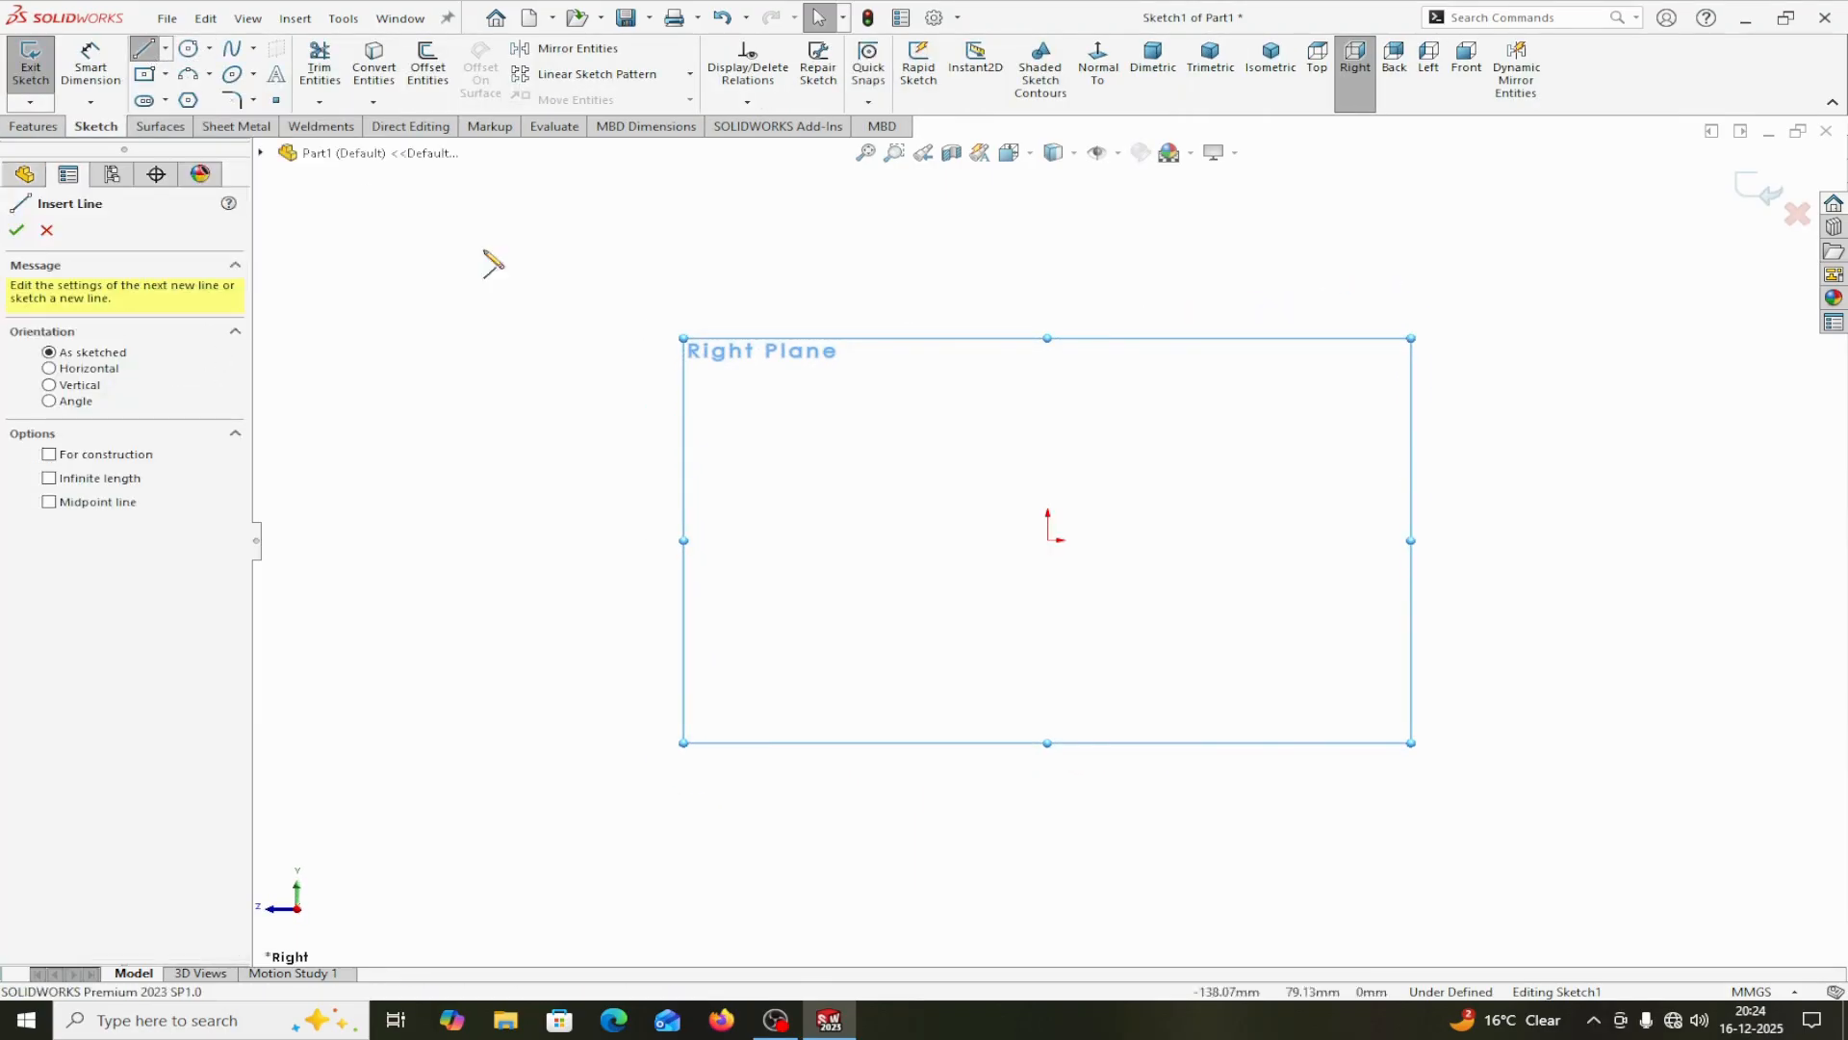
{"action": "left_click", "coordinate": [1048, 540]}
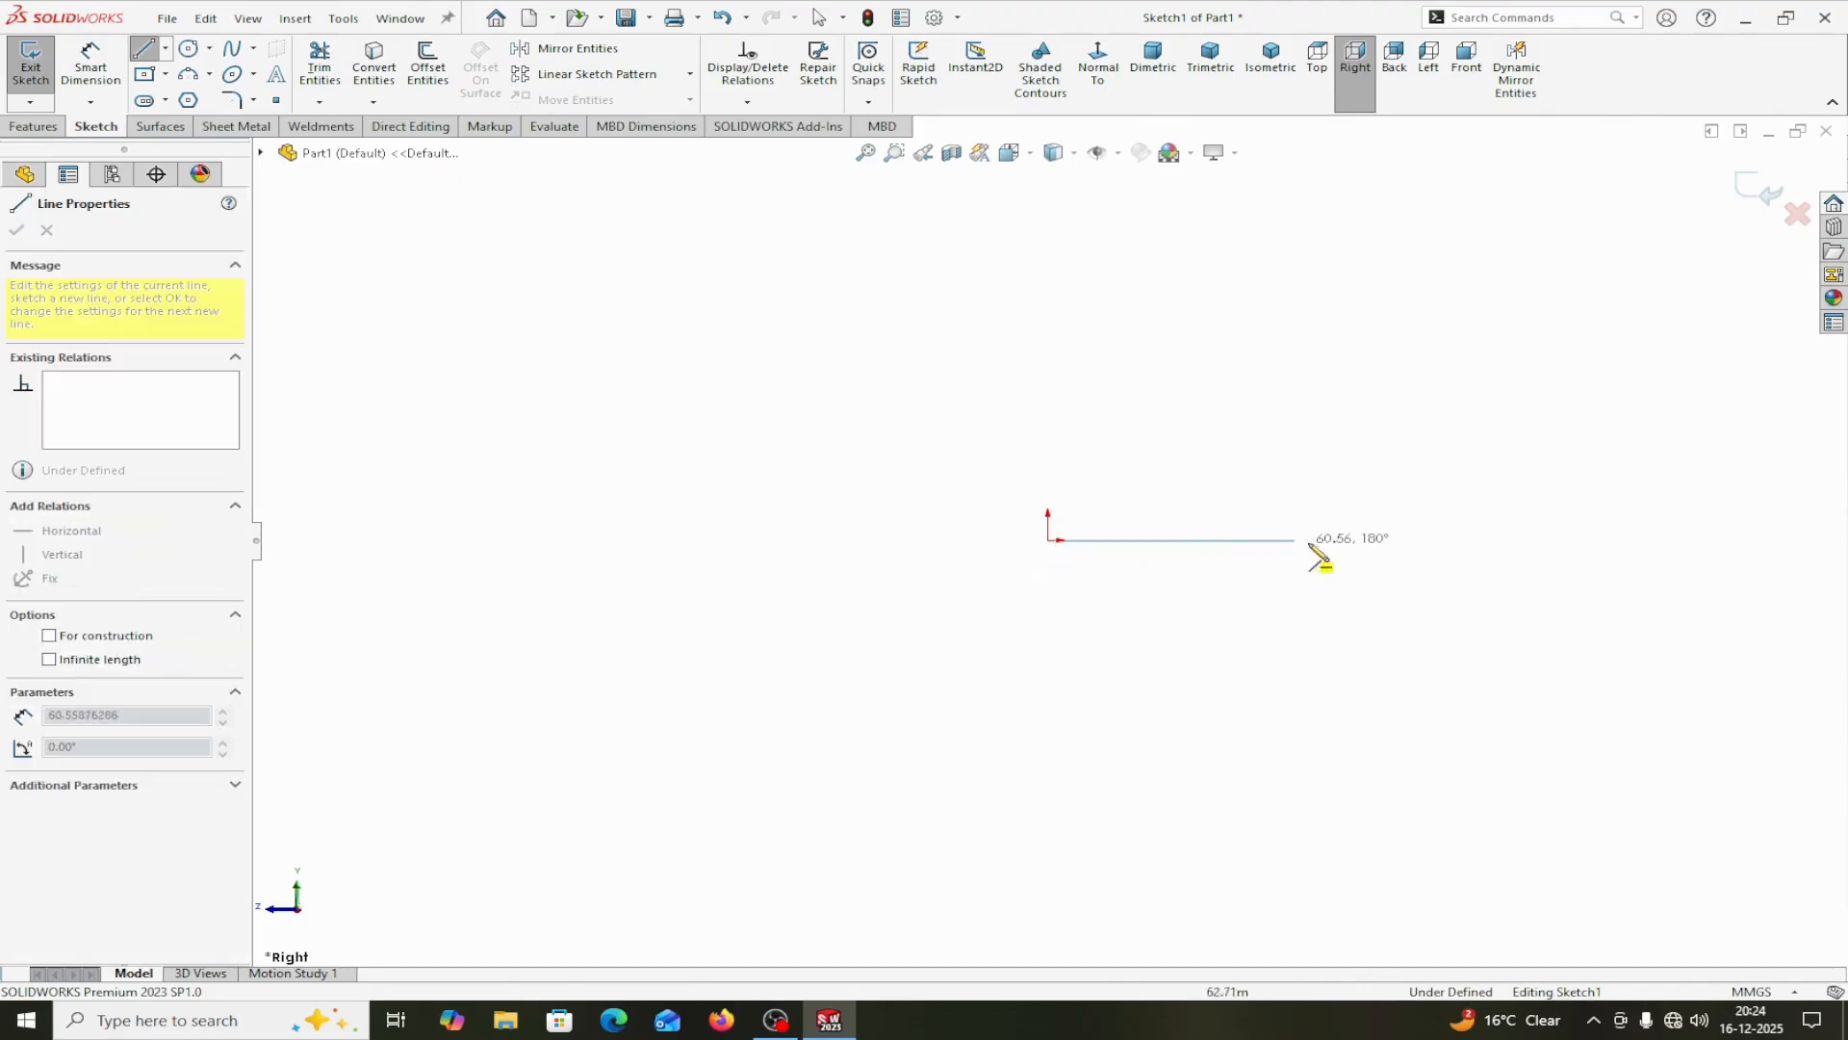
{"action": "left_click", "coordinate": [1405, 541]}
{"action": "right_click", "coordinate": [1408, 544]}
{"action": "left_click", "coordinate": [1432, 554]}
Dimension the horizontal line's length and set it to 125 mm.
{"action": "left_click", "coordinate": [90, 63]}
{"action": "left_click", "coordinate": [1135, 541]}
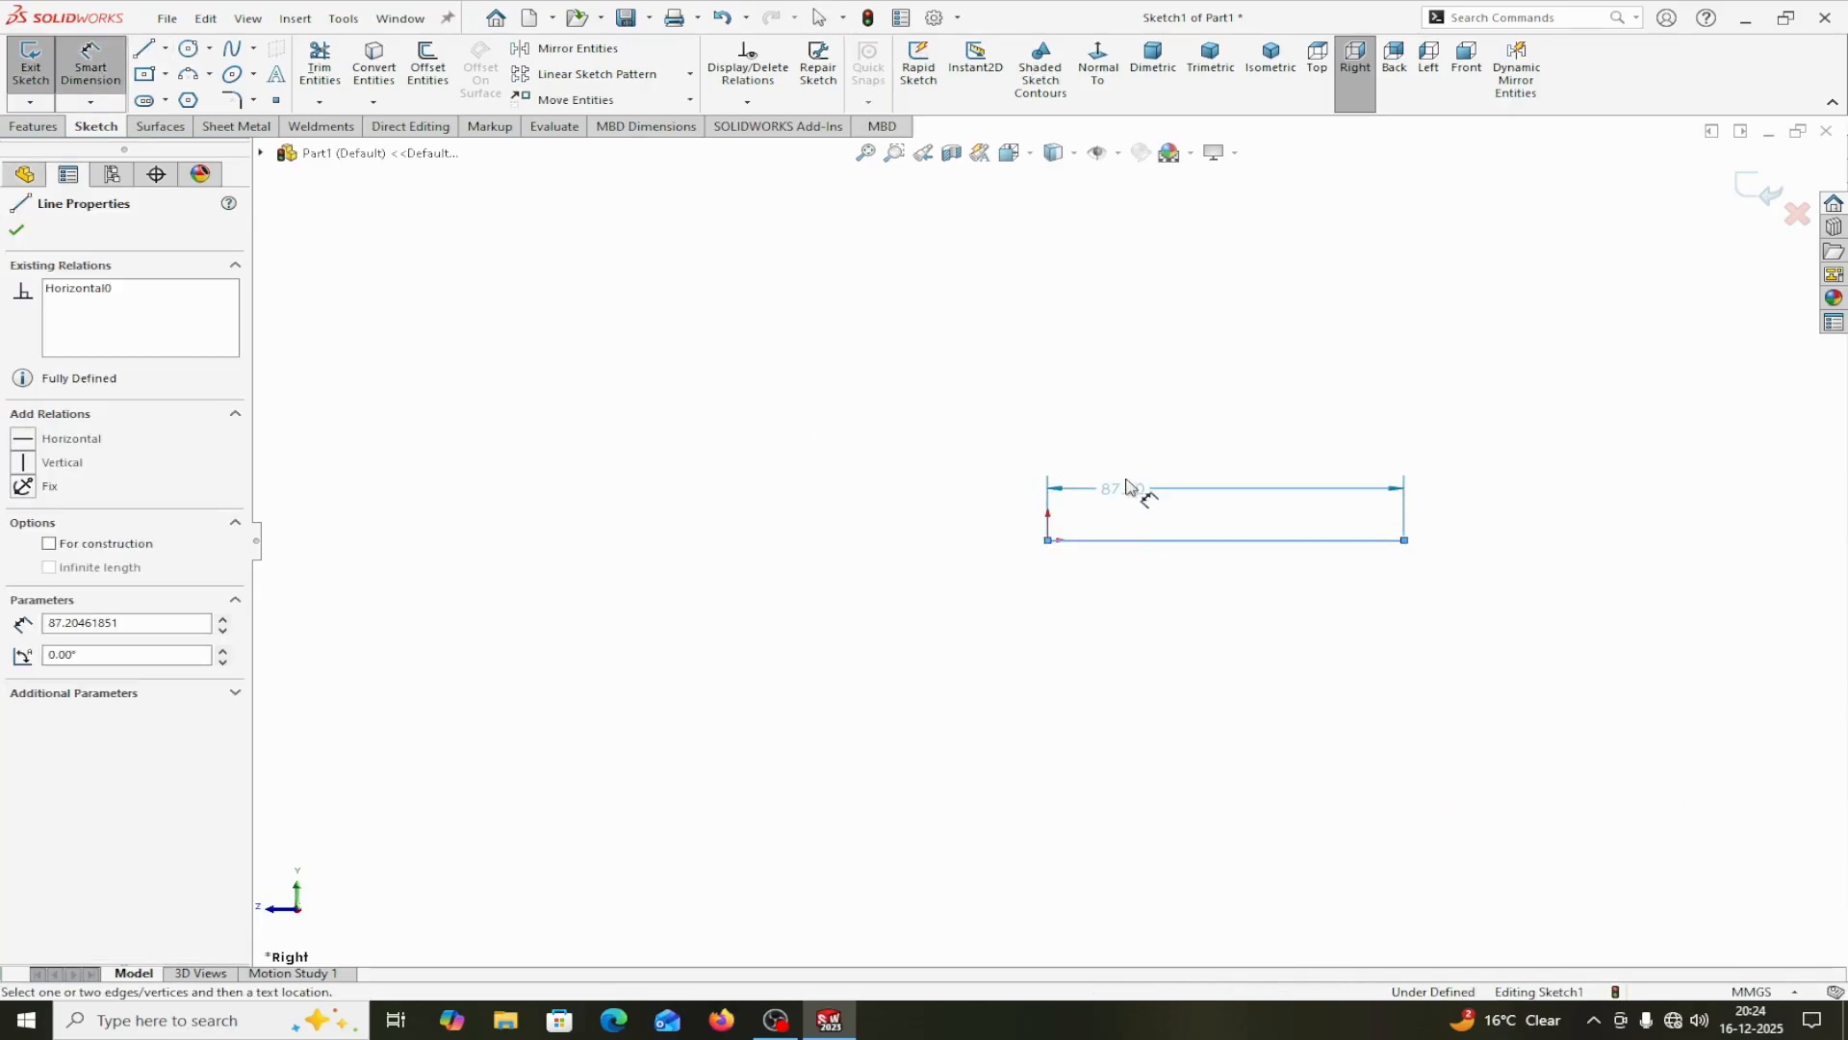
{"action": "left_click", "coordinate": [1141, 400]}
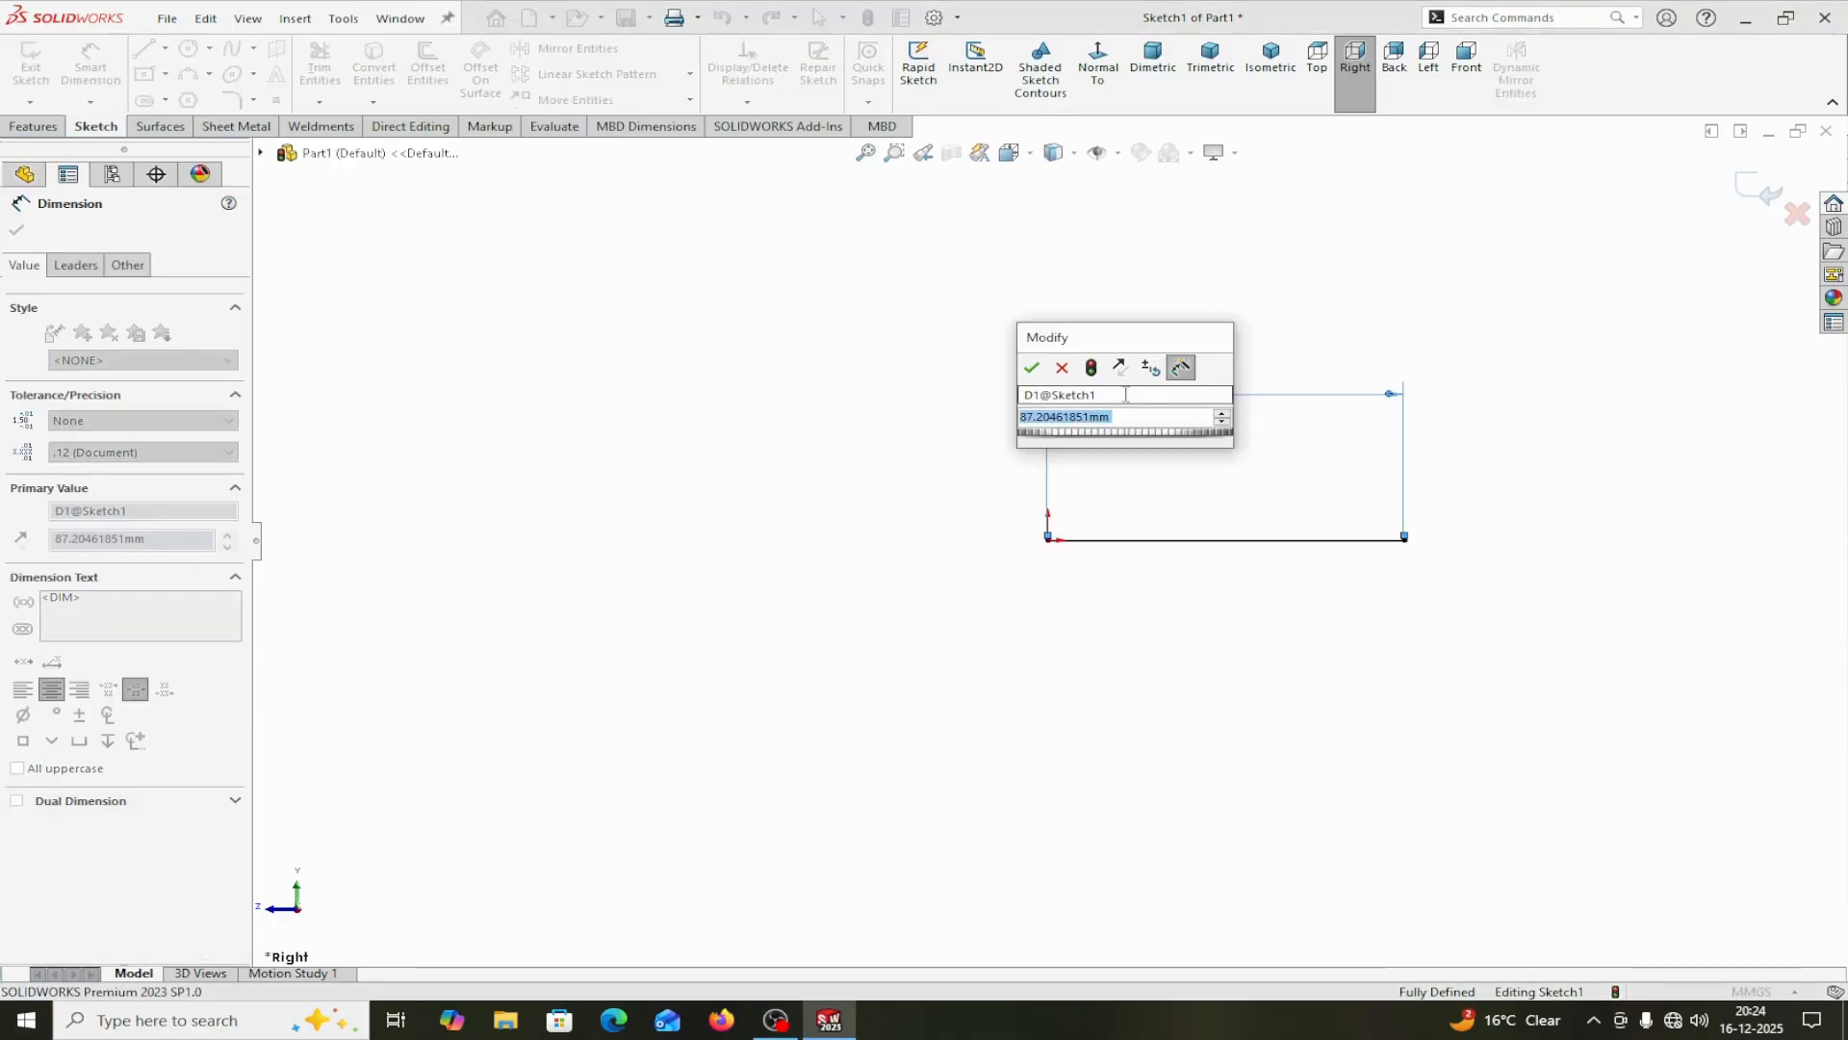
{"action": "type", "text": "125"}
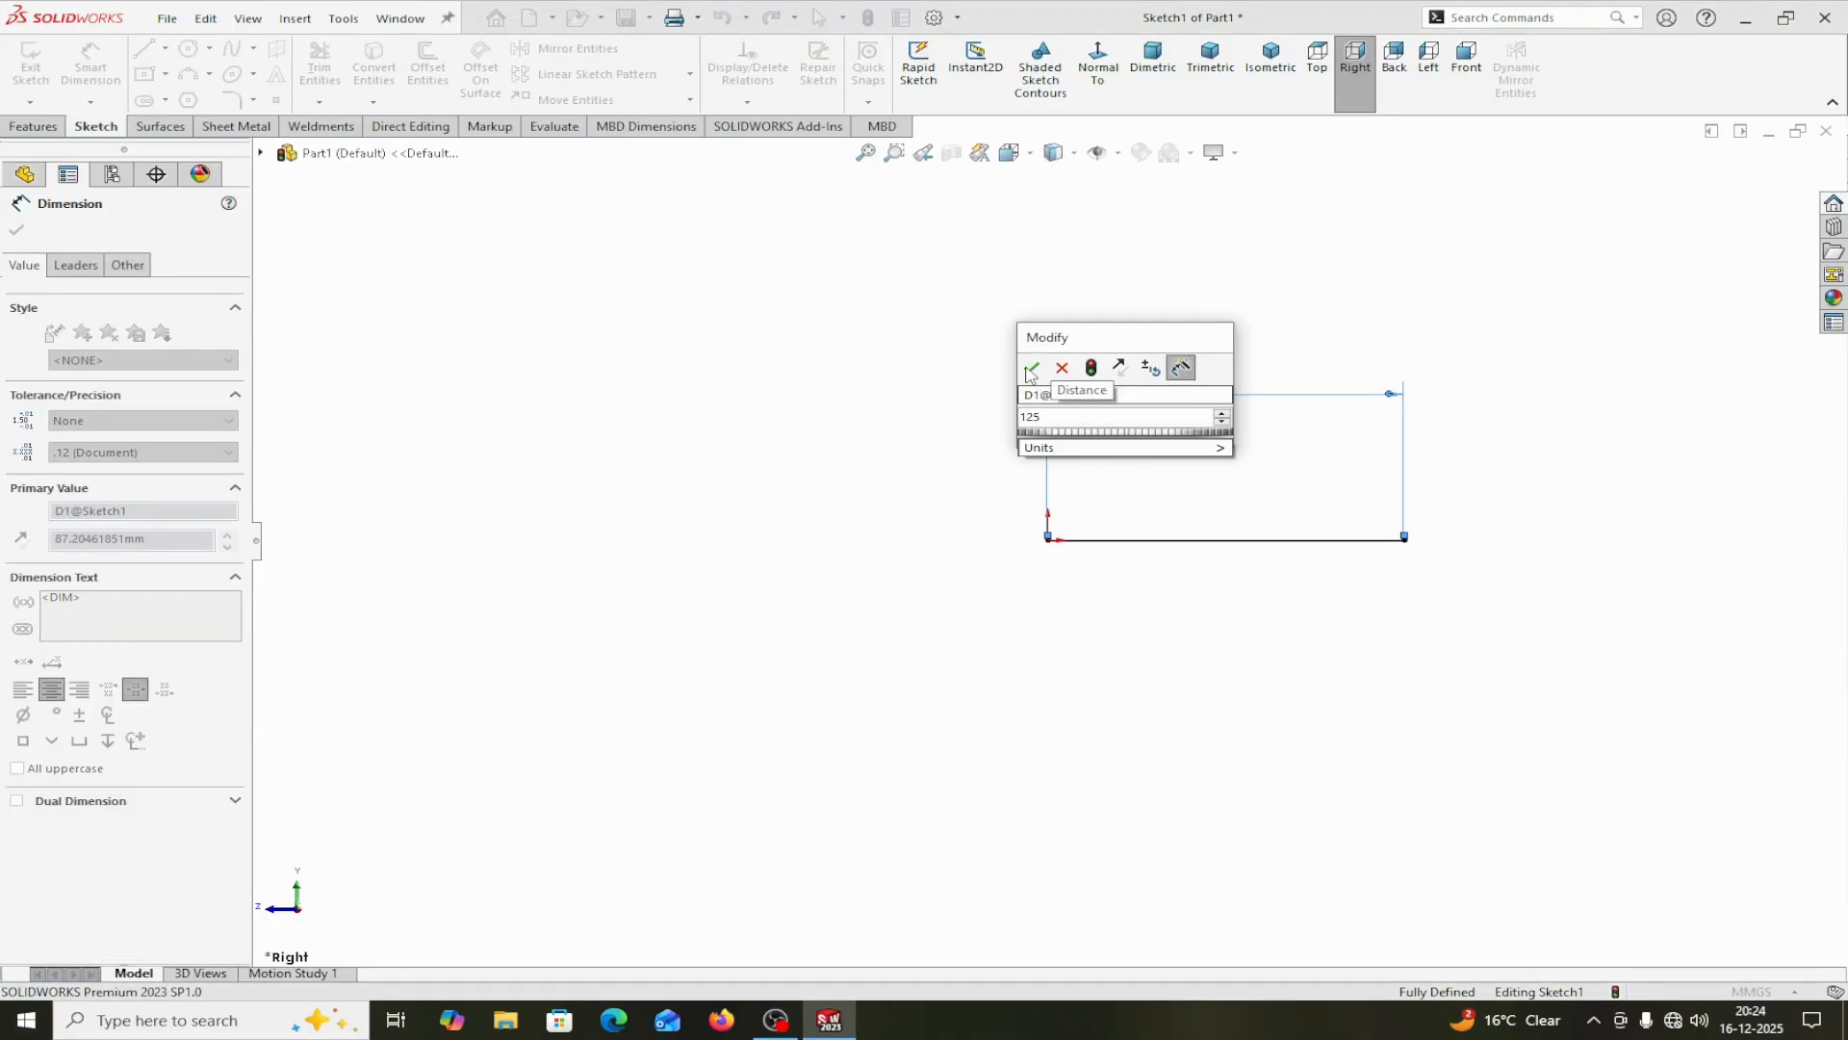
{"action": "left_click", "coordinate": [1031, 368]}
{"action": "left_click", "coordinate": [18, 229]}
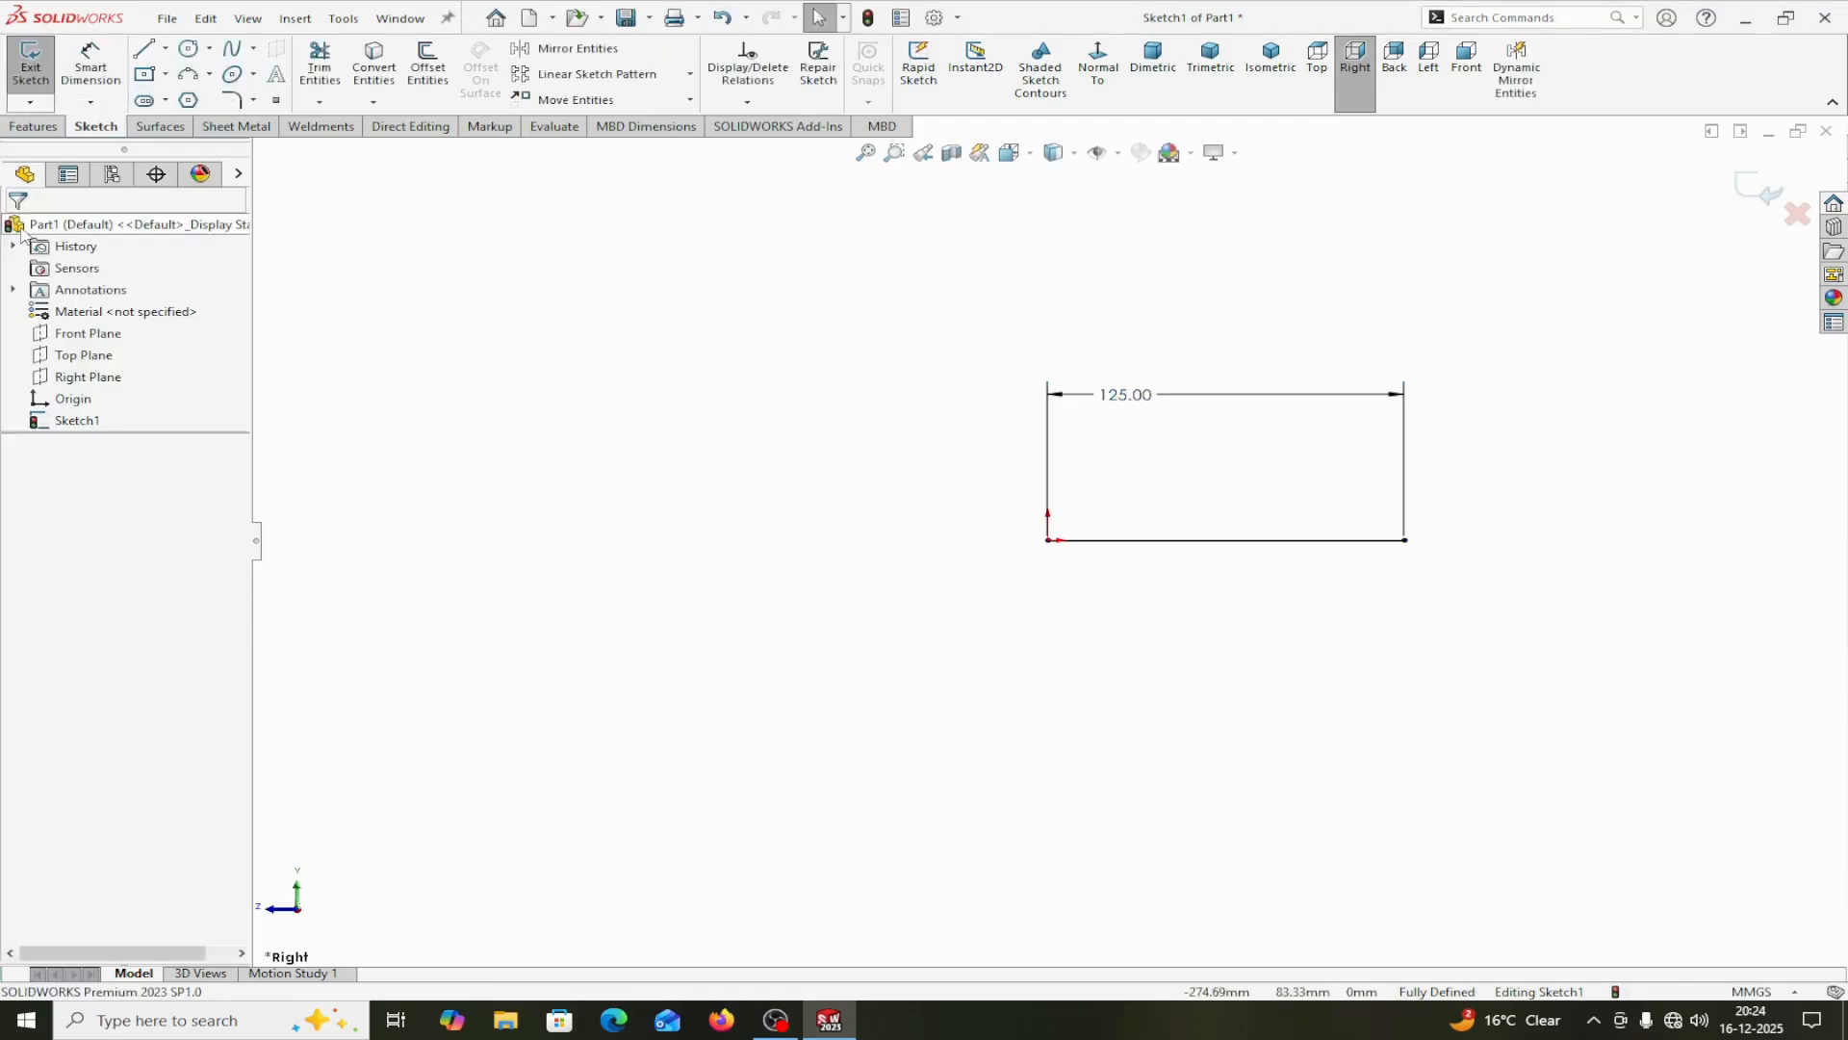
Create a Swept Boss/Base along the line using a circular profile with a 12 mm diameter.
{"action": "left_click", "coordinate": [51, 130]}
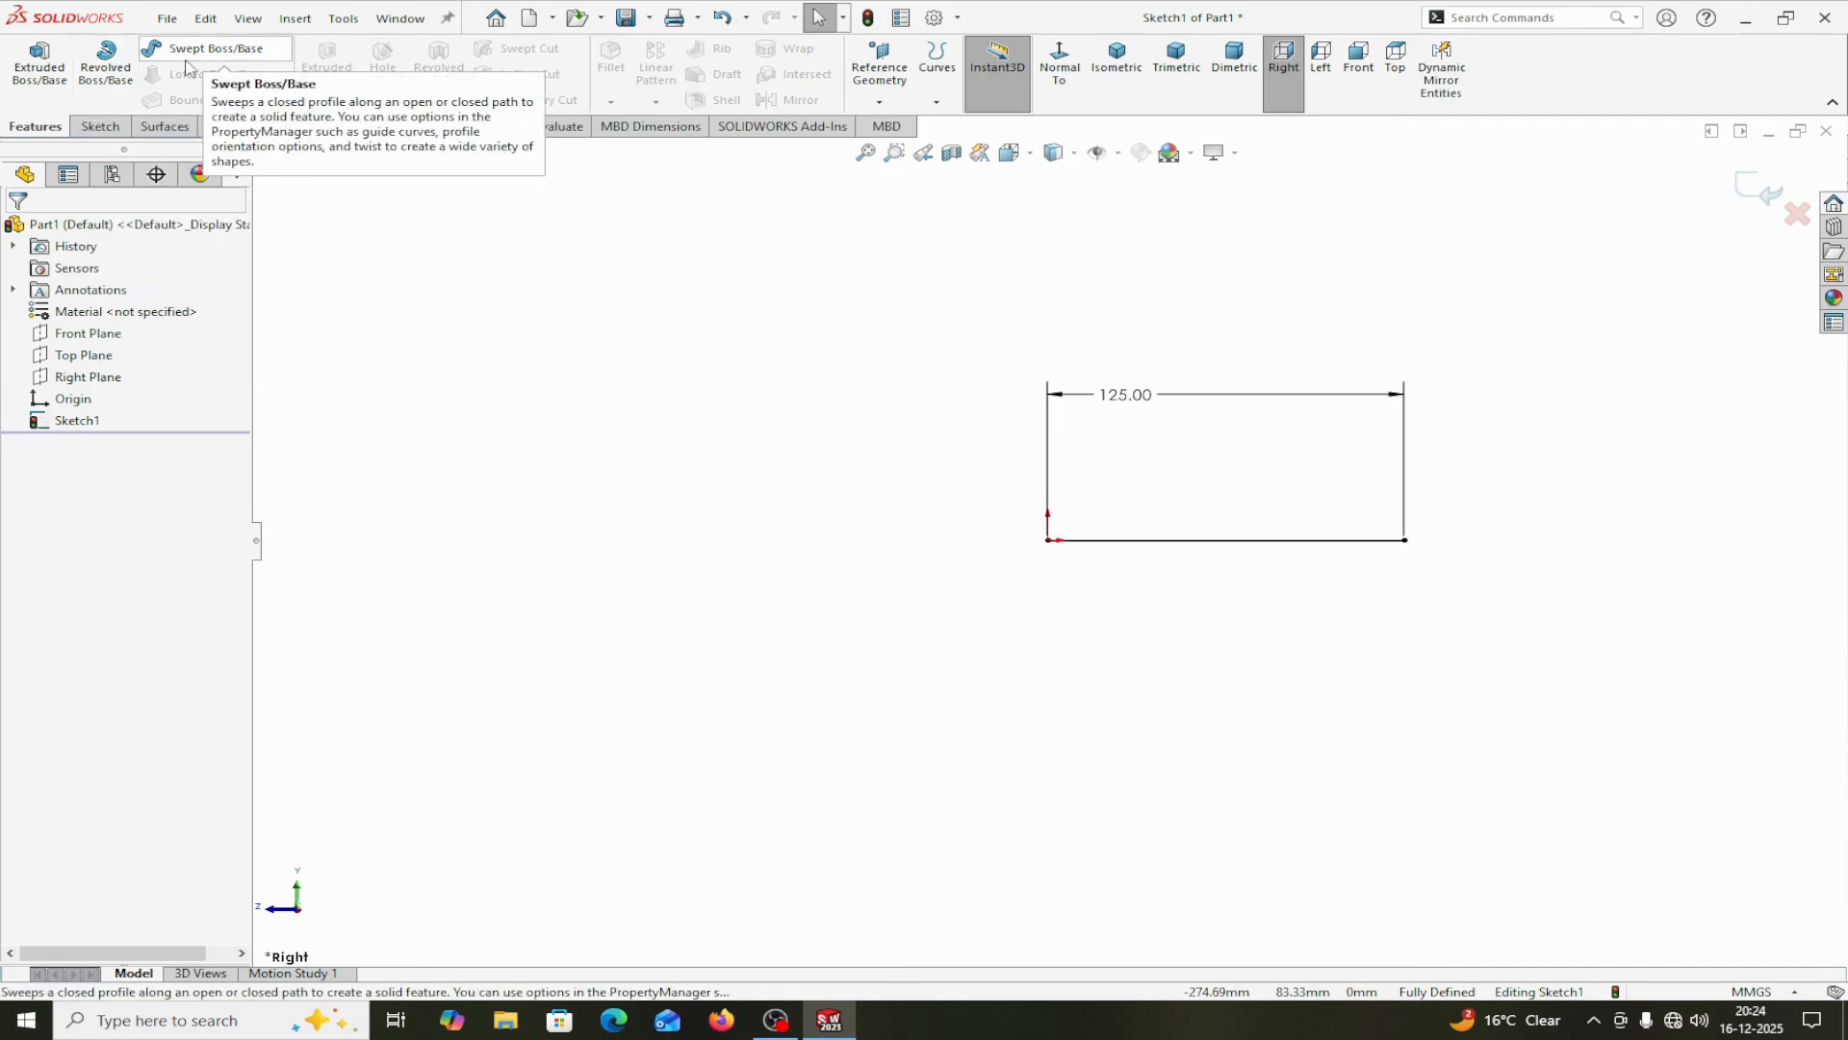
{"action": "left_click", "coordinate": [187, 58]}
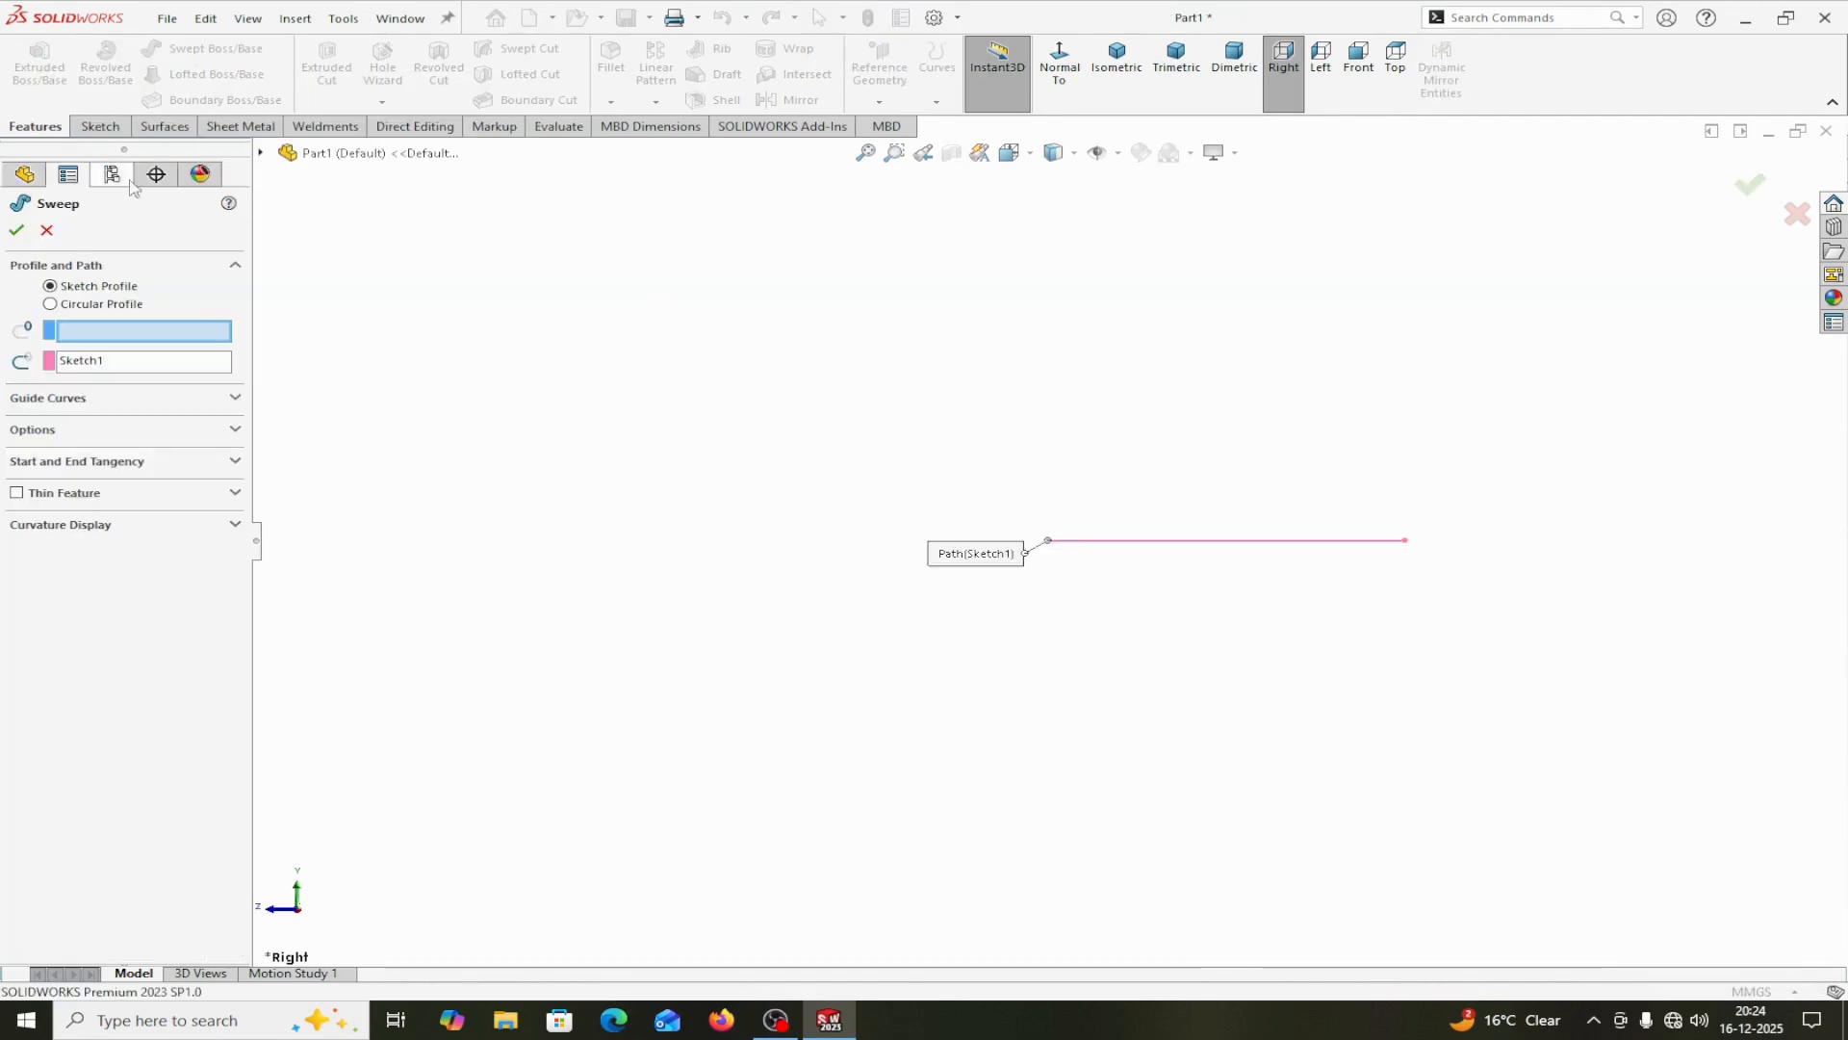
{"action": "left_click", "coordinate": [51, 304]}
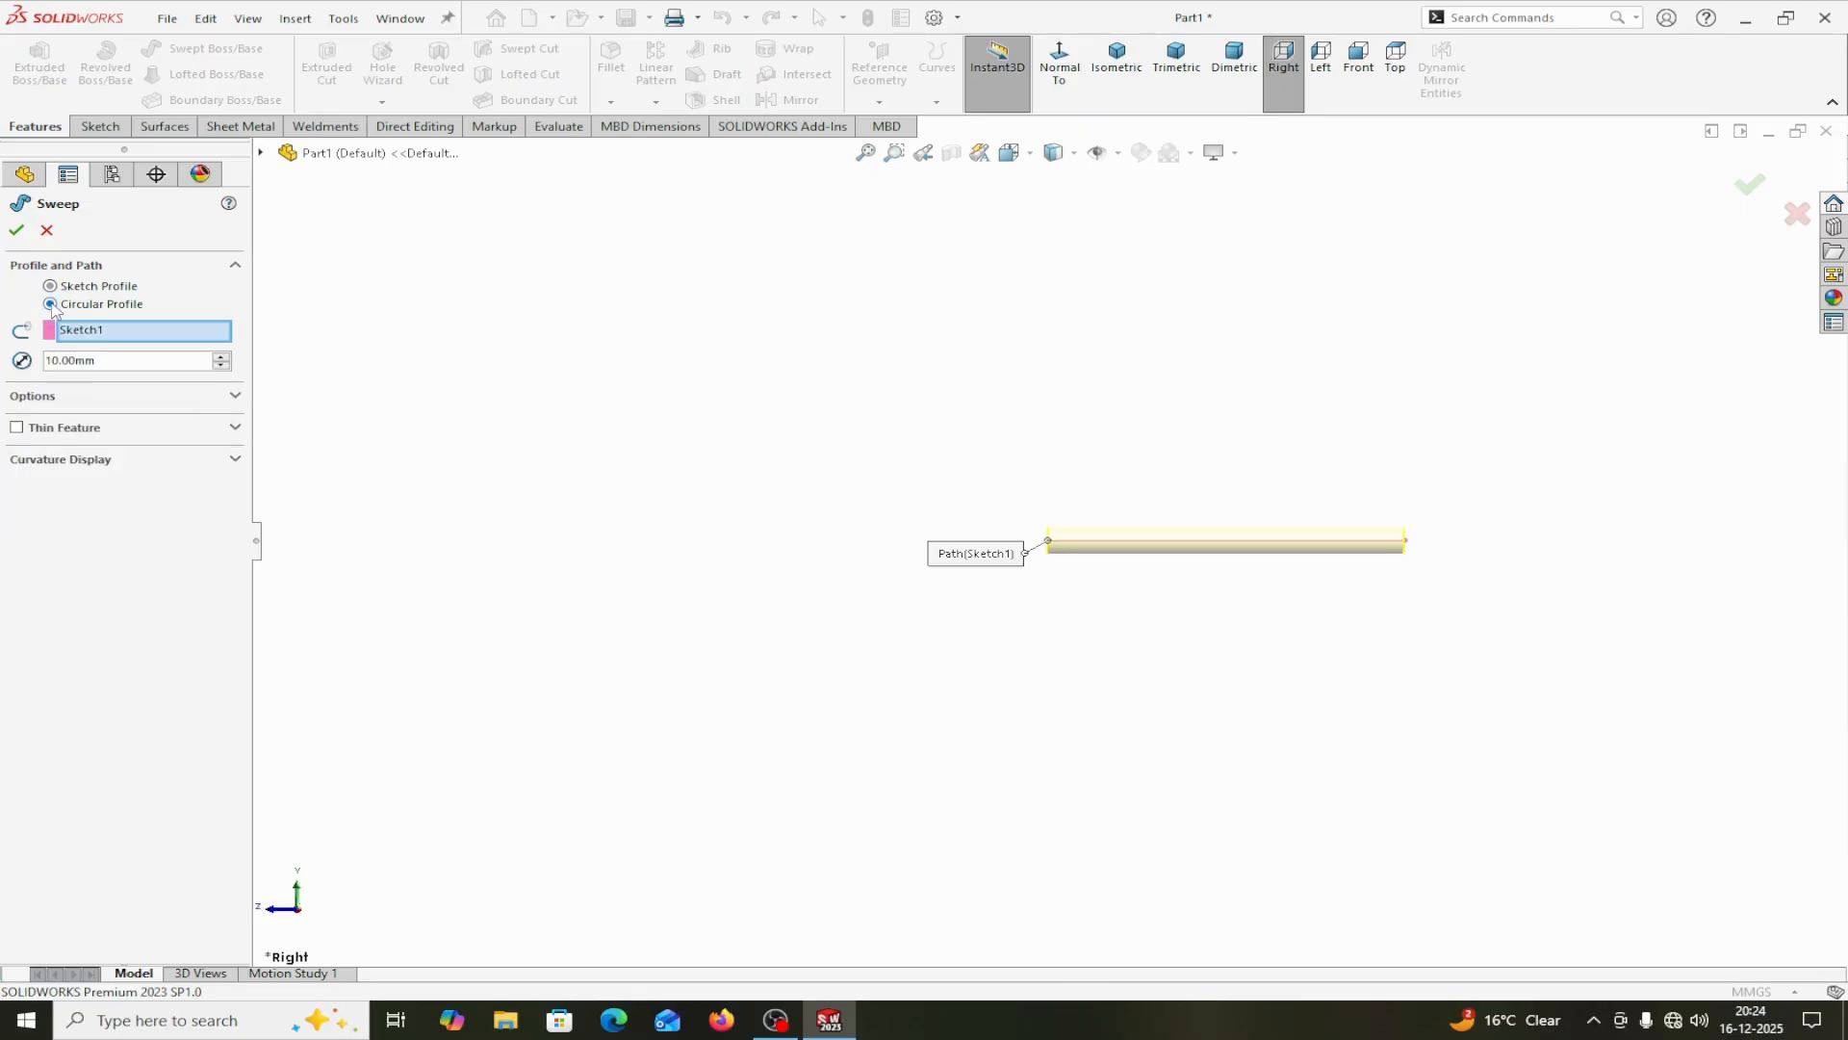
{"action": "left_click_drag", "start_coordinate": [115, 364], "coordinate": [55, 361]}
{"action": "type", "text": "12"}
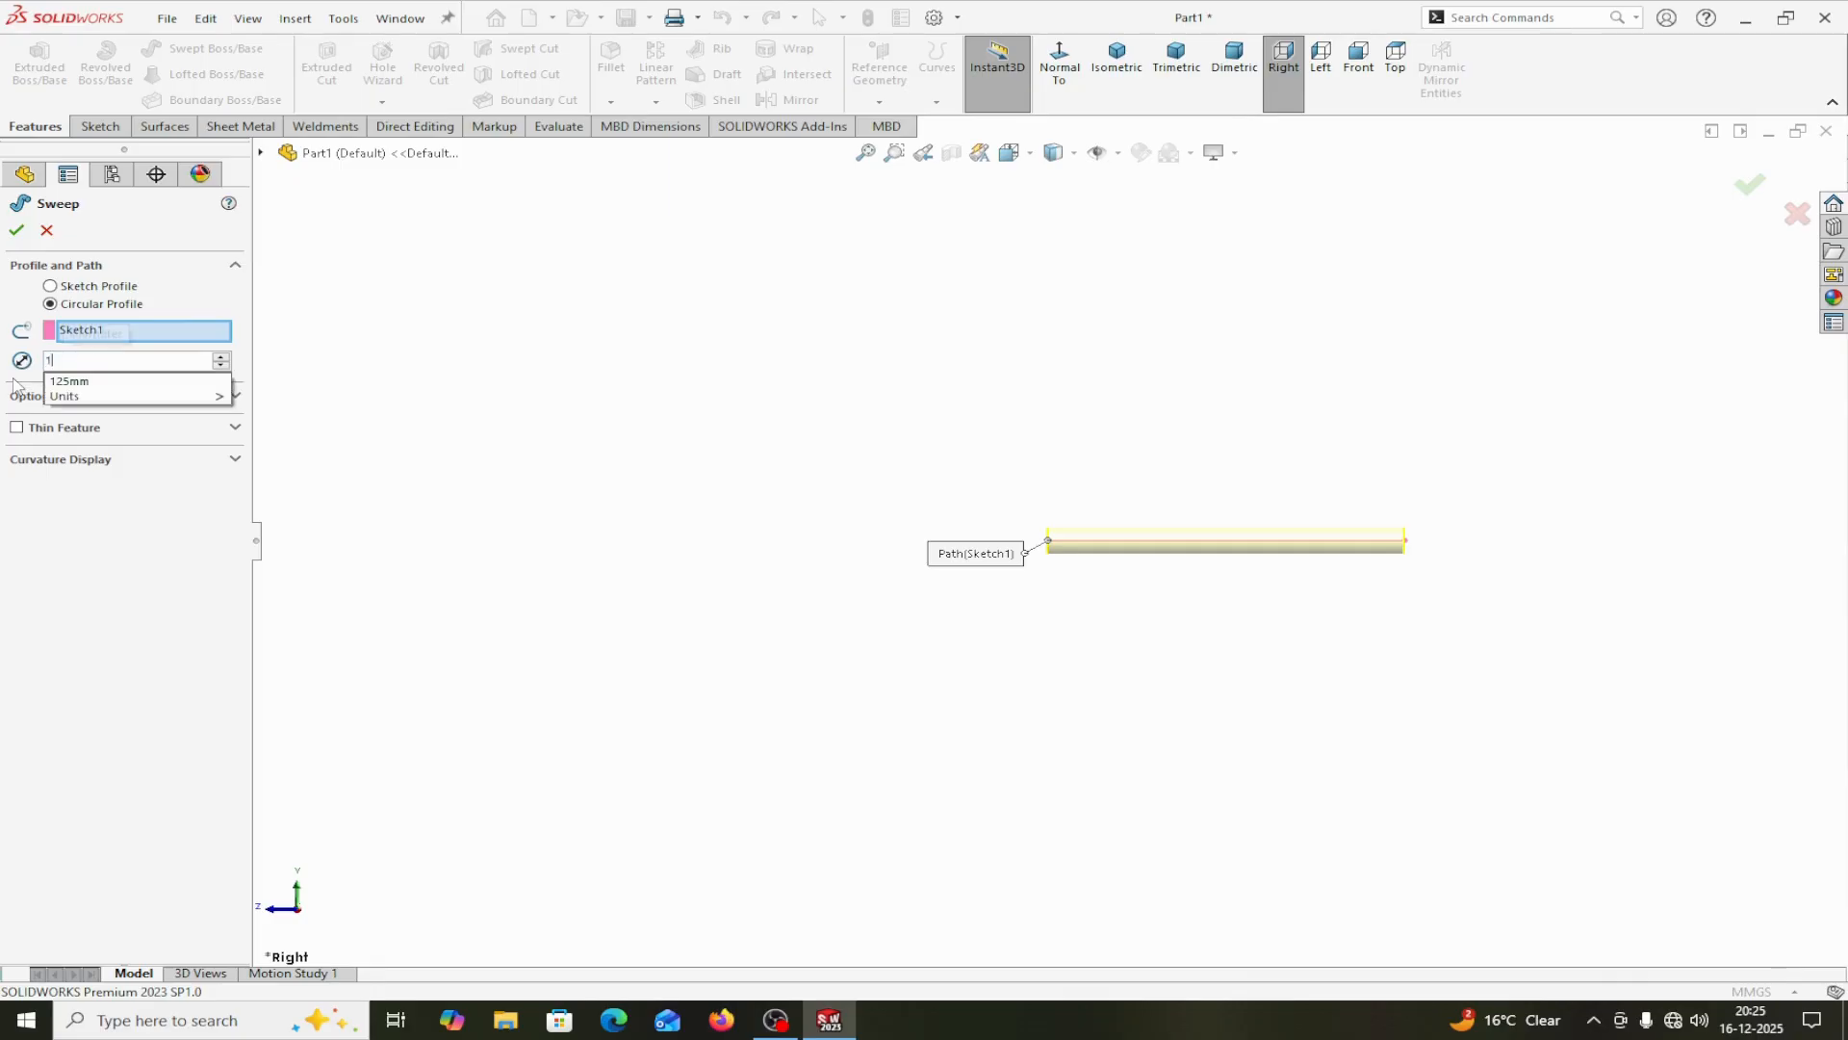
{"action": "key", "text": "Return"}
{"action": "left_click", "coordinate": [17, 230]}
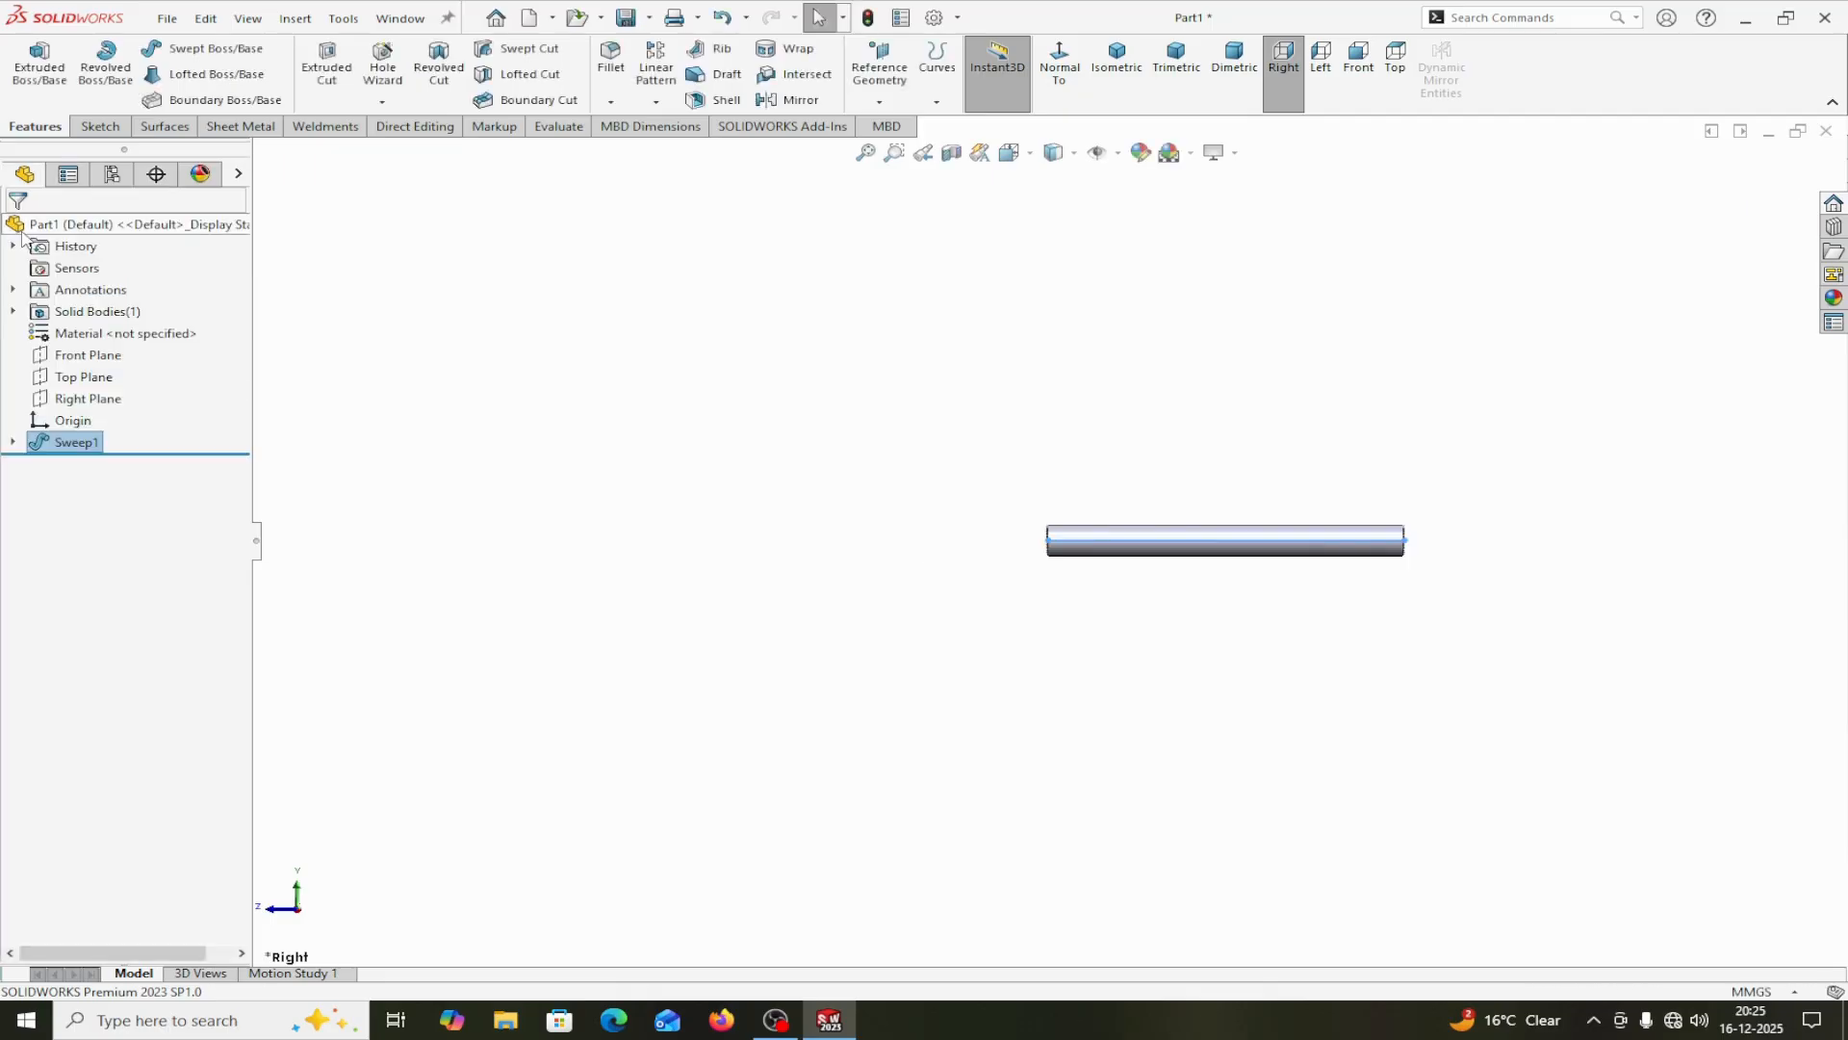
Begin a Shell on the swept rod with a wall thickness of 0.5 mm.
{"action": "scroll", "coordinate": [1386, 525], "scroll_direction": "down", "scroll_amount": 3}
{"action": "scroll", "coordinate": [1129, 592], "scroll_direction": "up", "scroll_amount": 2}
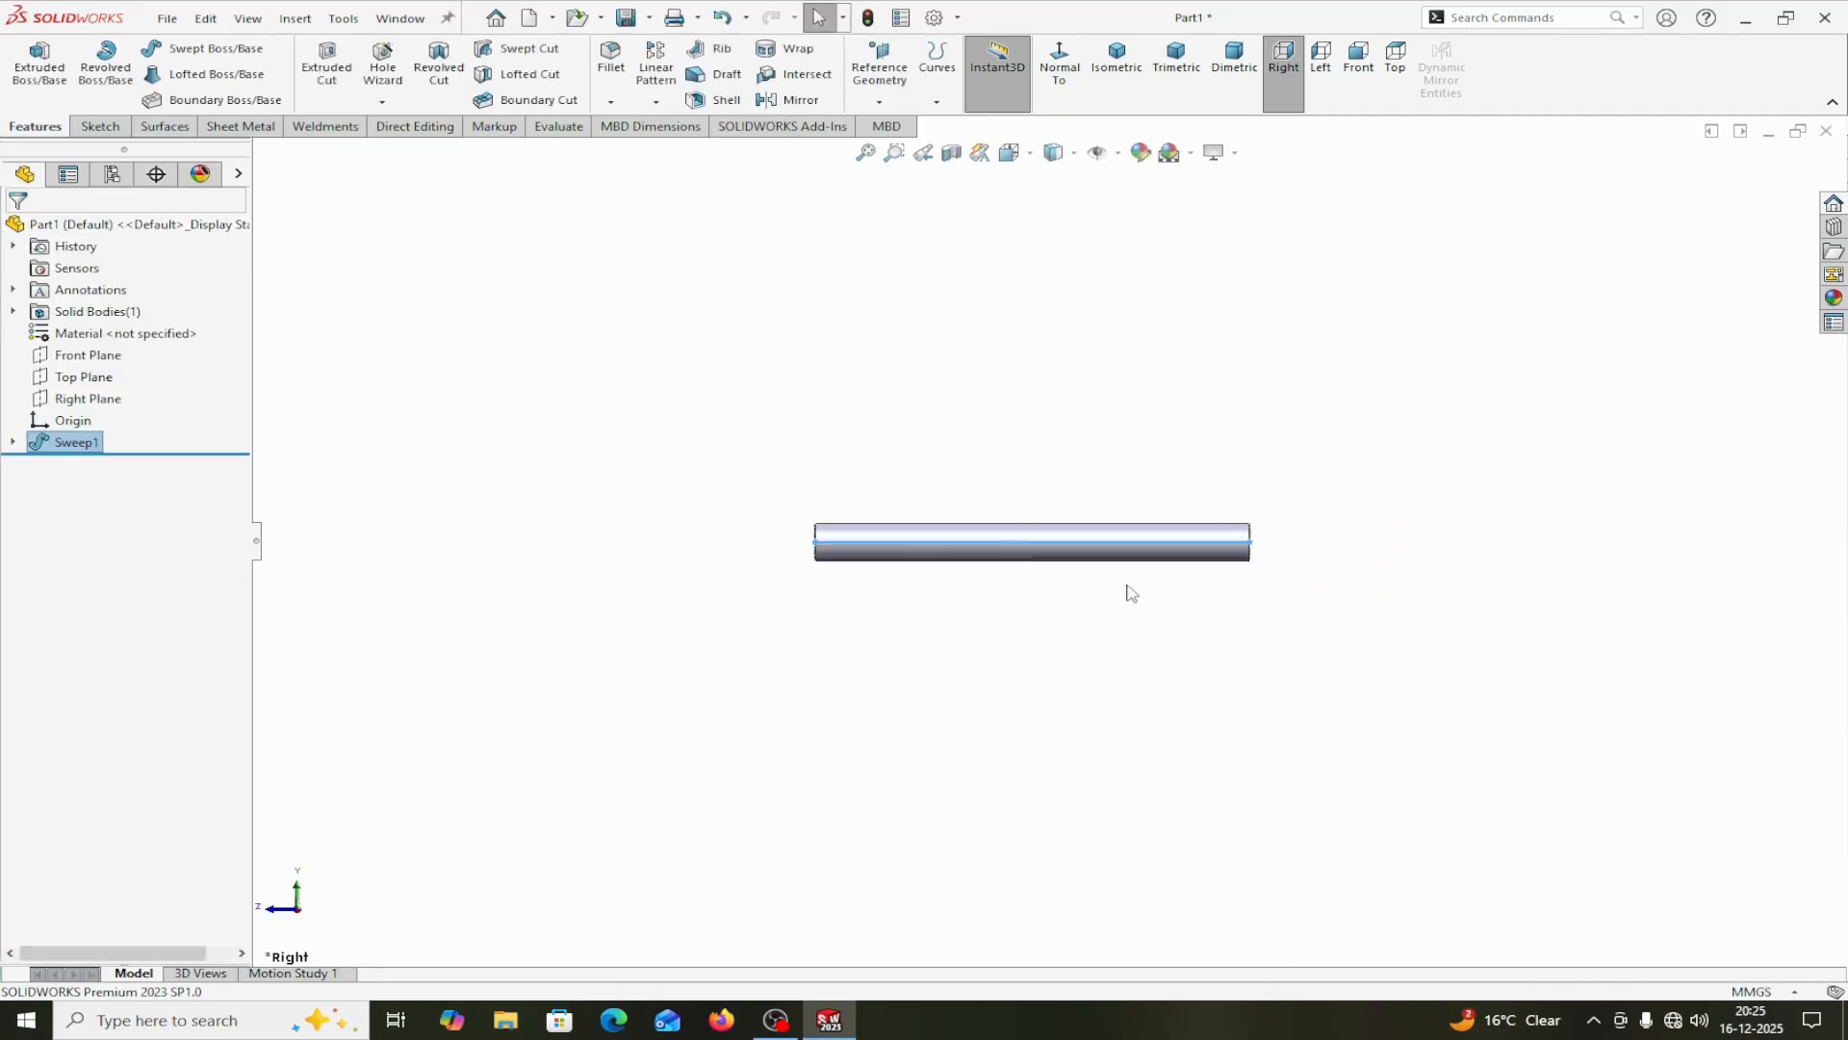
{"action": "scroll", "coordinate": [1129, 591], "scroll_direction": "down", "scroll_amount": 3}
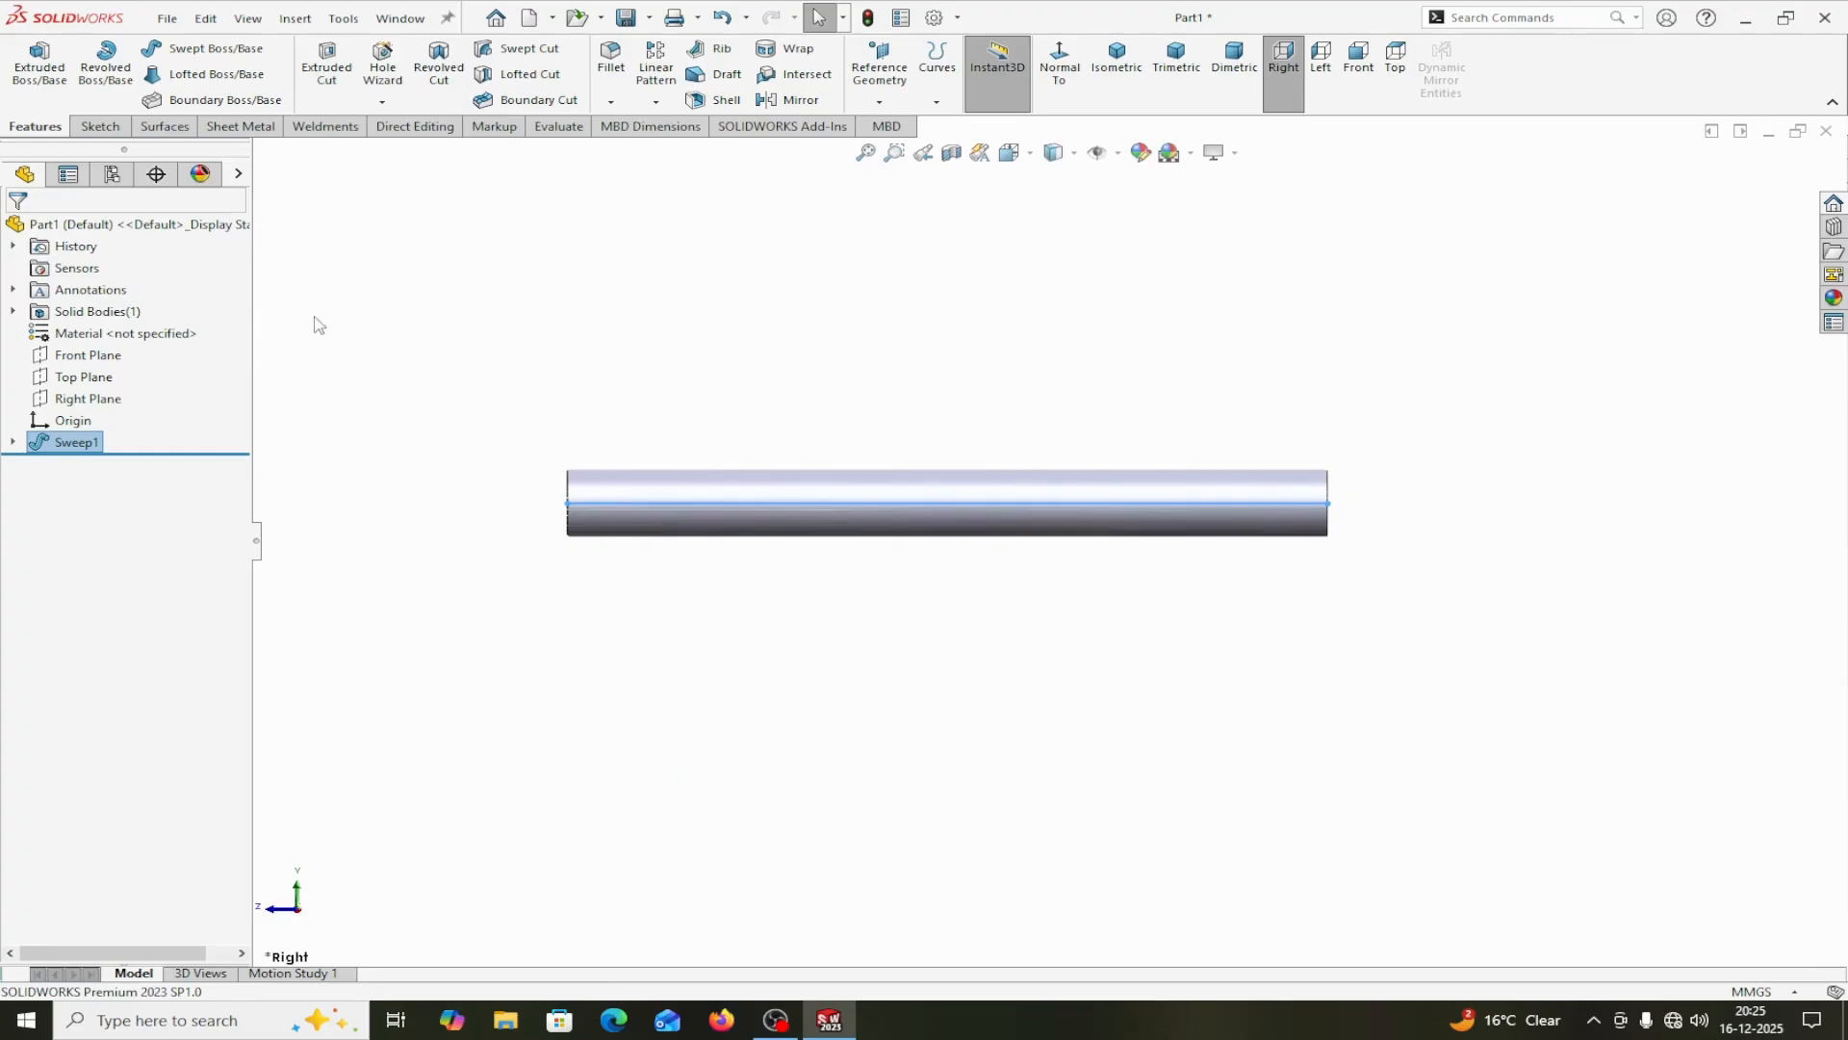
{"action": "left_click", "coordinate": [736, 108]}
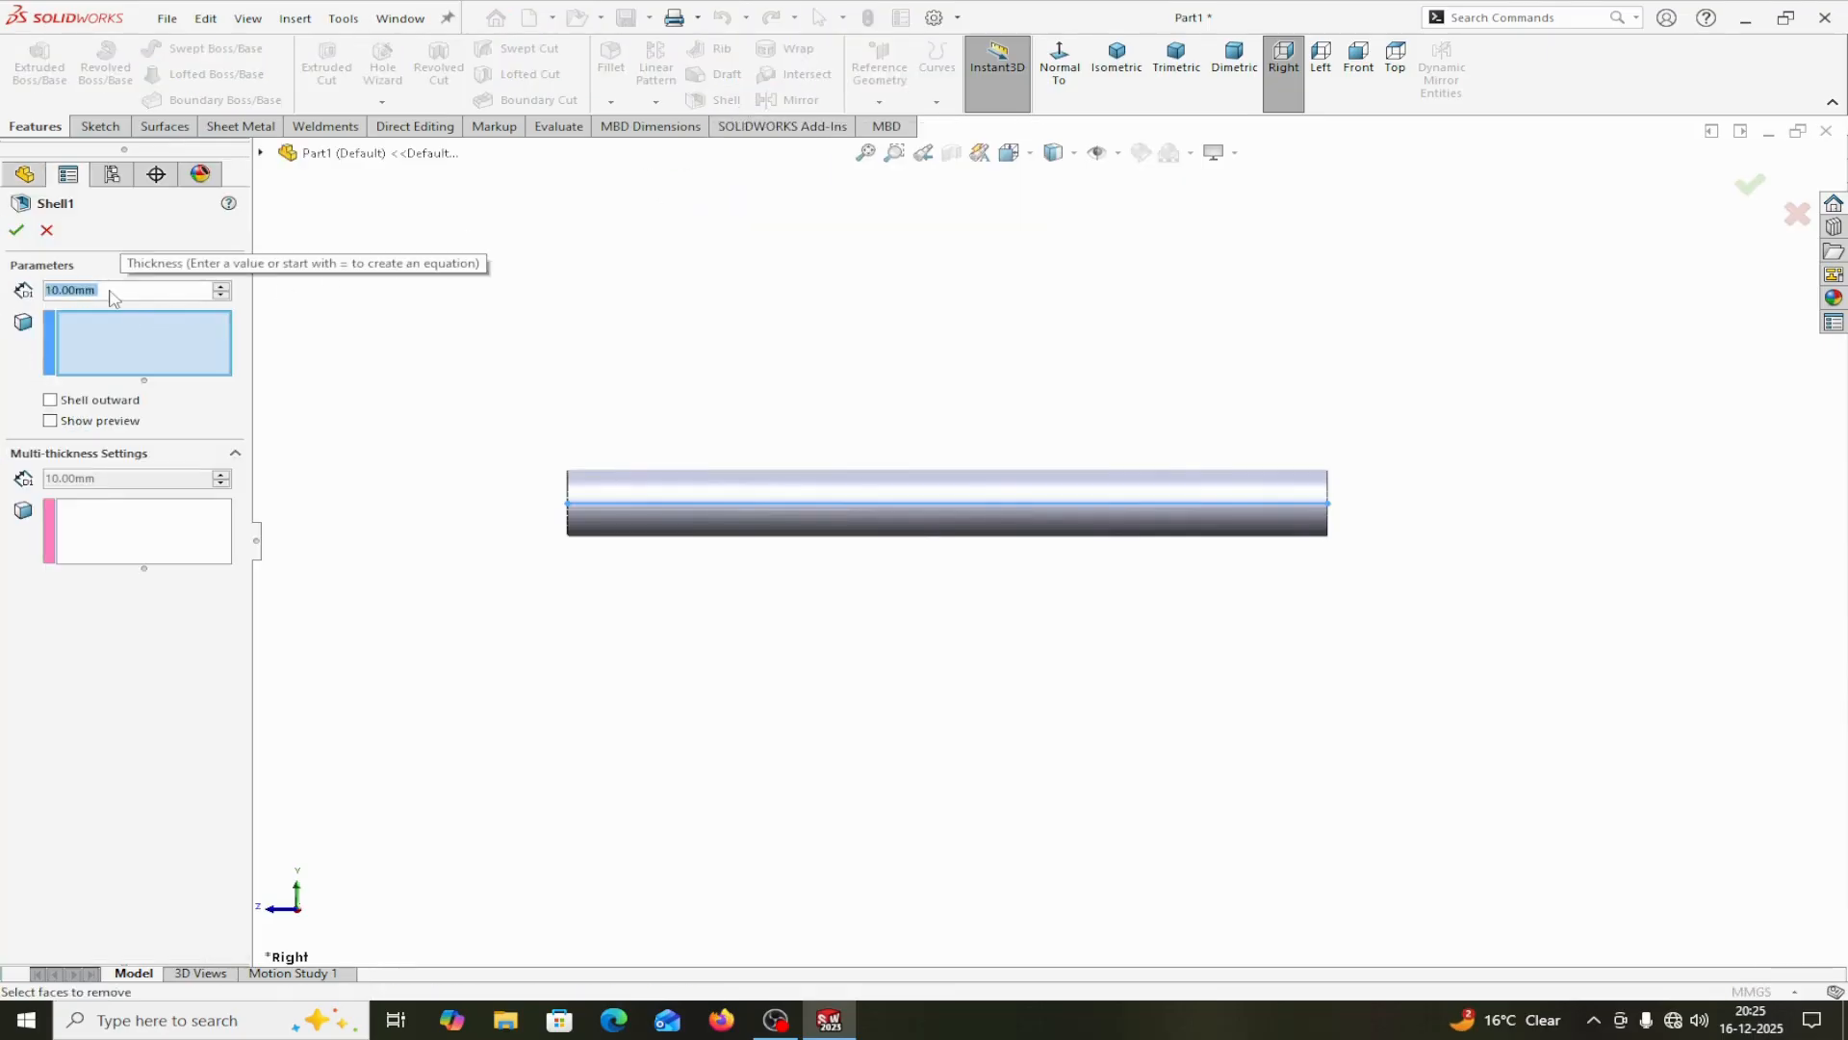
{"action": "type", "text": ".5"}
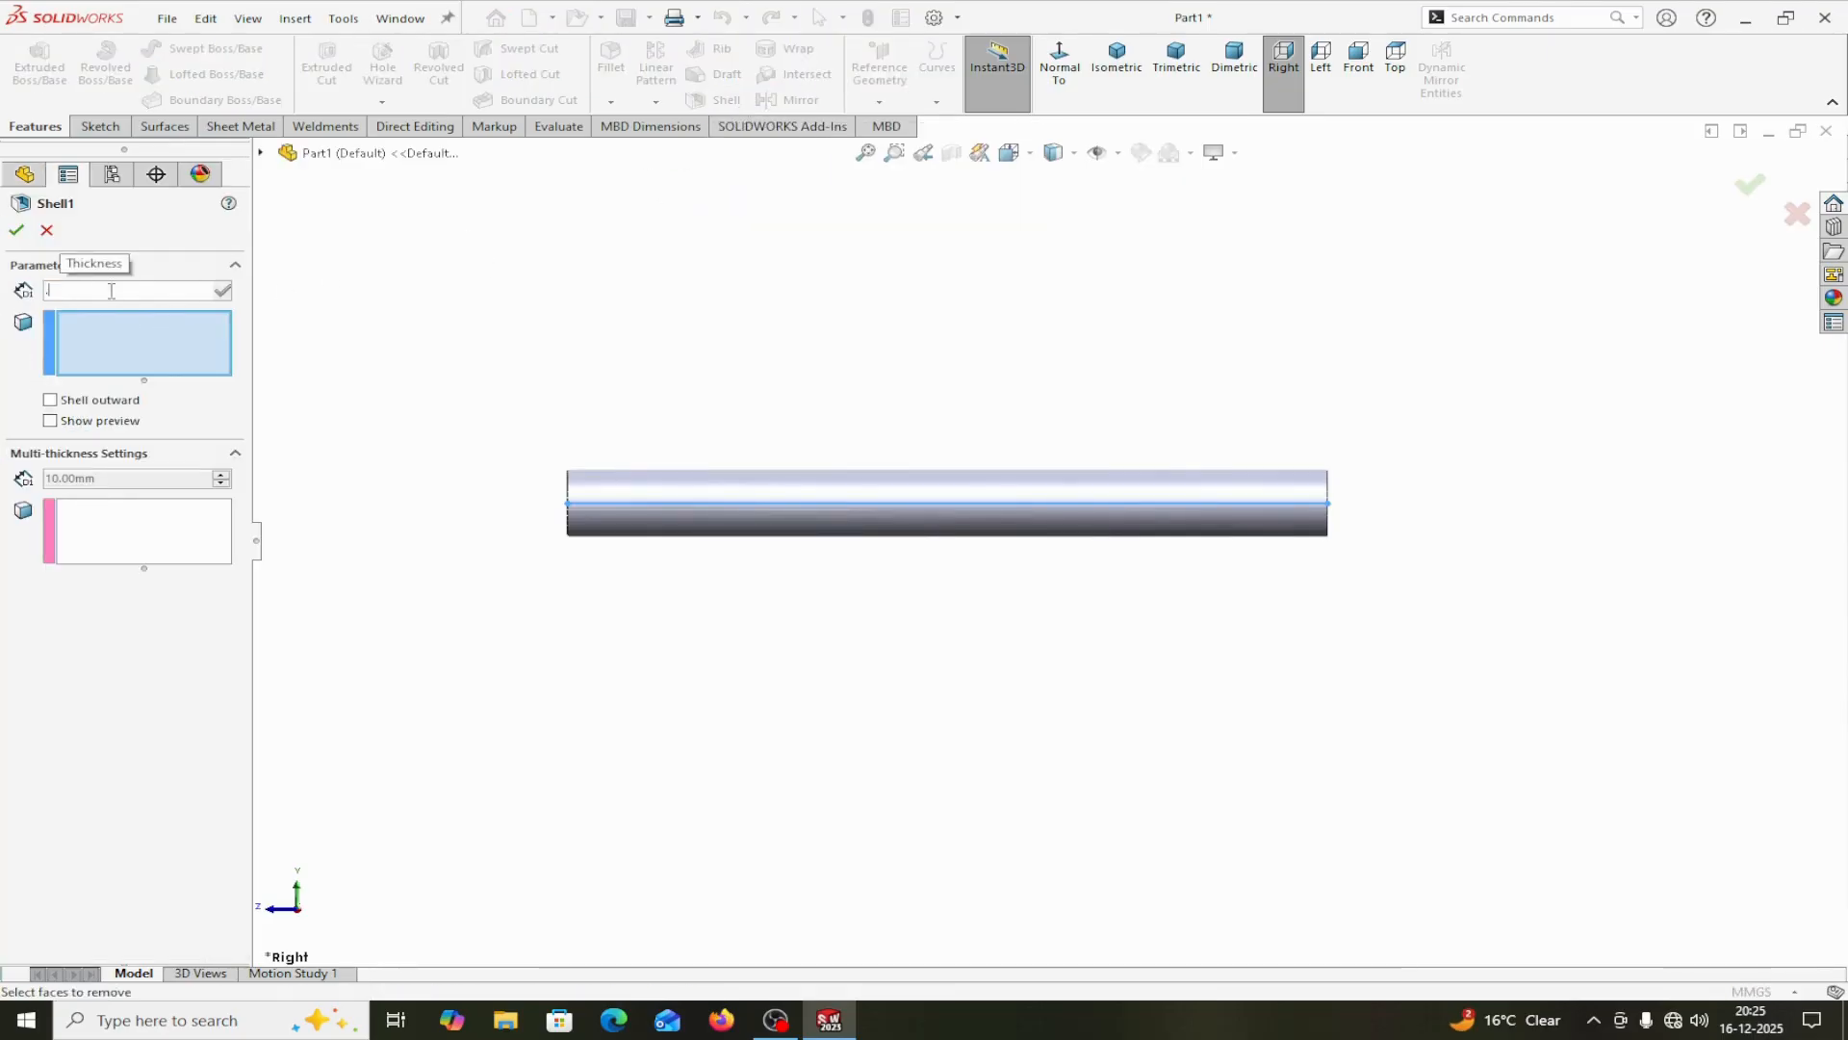
{"action": "mouse_move", "coordinate": [217, 311]}
{"action": "left_click", "coordinate": [414, 415]}
{"action": "left_click", "coordinate": [142, 347]}
Choose both circular end faces of the rod for removal and complete the shell as an open tube.
{"action": "middle_click_drag", "start_coordinate": [409, 495], "coordinate": [648, 520]}
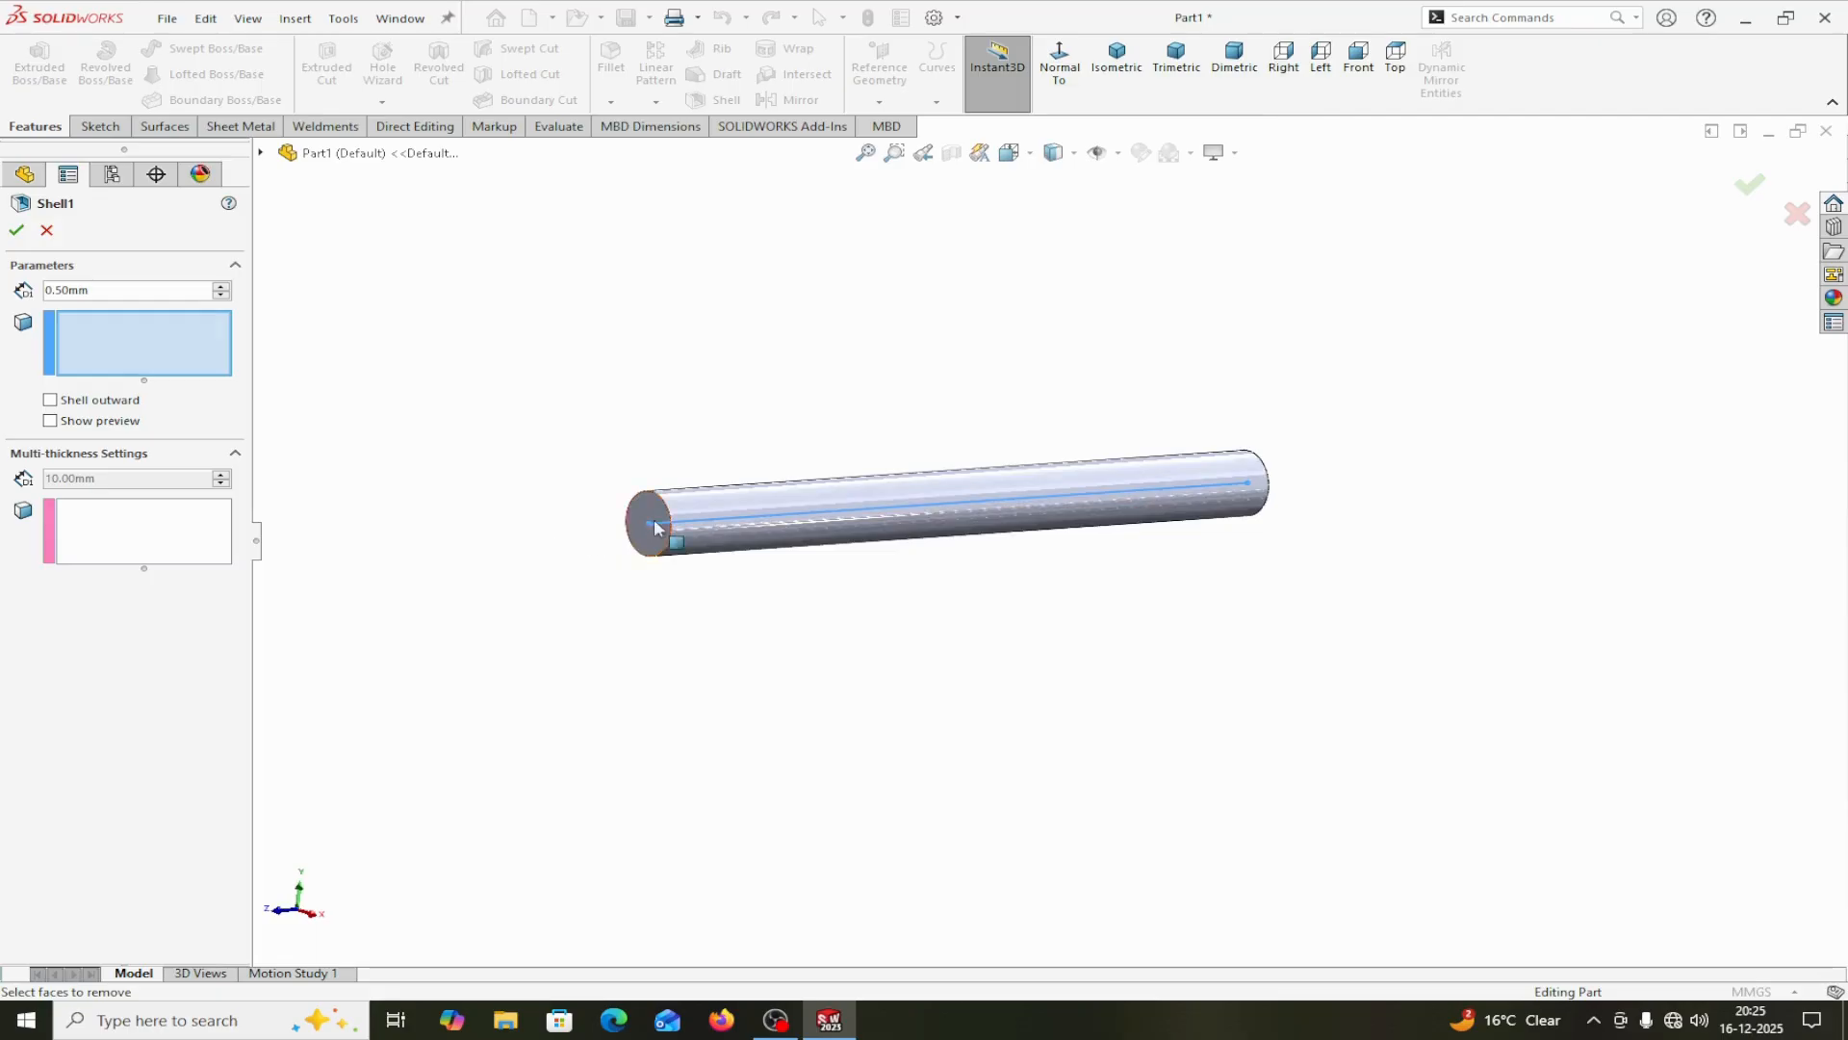
{"action": "scroll", "coordinate": [672, 511], "scroll_direction": "down", "scroll_amount": 3}
{"action": "left_click", "coordinate": [709, 515]}
{"action": "scroll", "coordinate": [1159, 668], "scroll_direction": "up", "scroll_amount": 3}
{"action": "middle_click_drag", "start_coordinate": [1159, 668], "coordinate": [1375, 533]}
{"action": "scroll", "coordinate": [1367, 510], "scroll_direction": "down", "scroll_amount": 3}
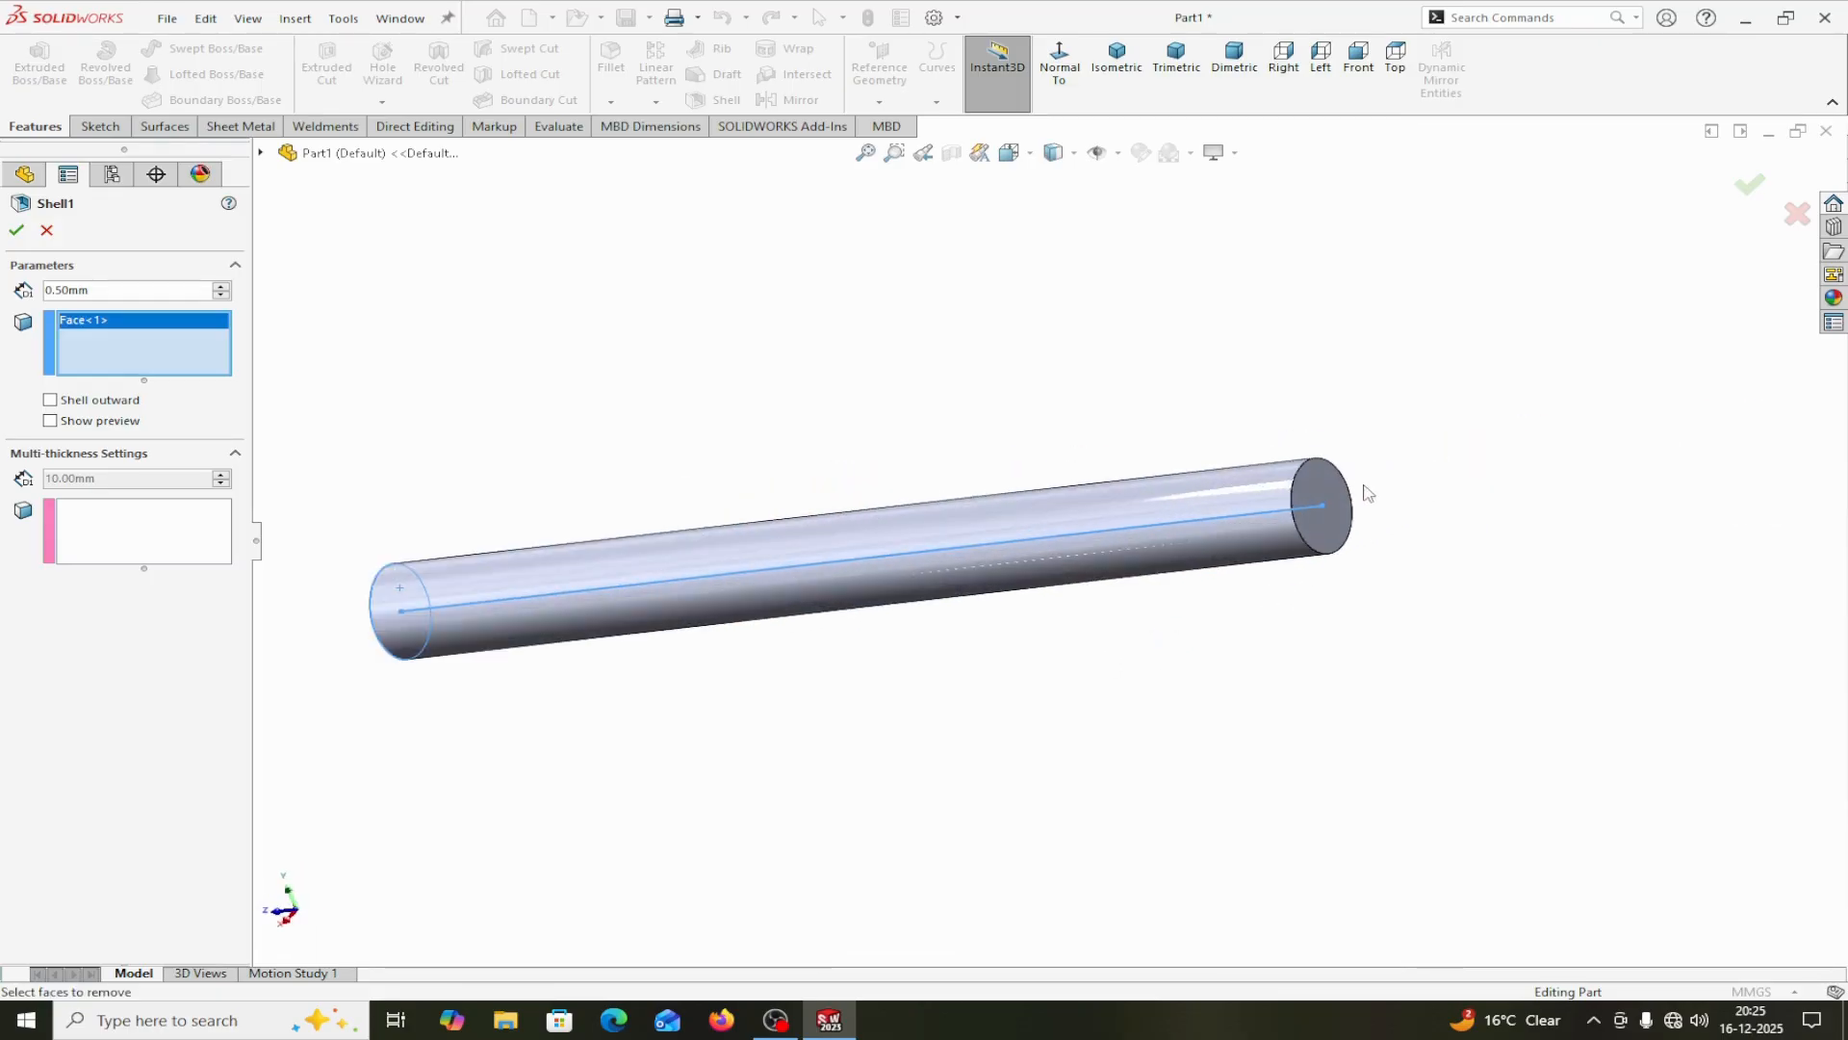
{"action": "left_click", "coordinate": [1311, 497]}
{"action": "left_click", "coordinate": [16, 231]}
Start a new sketch on the Right Plane, orient the view normal to it and enlarge the plane below the tube.
{"action": "scroll", "coordinate": [1016, 693], "scroll_direction": "up", "scroll_amount": 2}
{"action": "middle_click_drag", "start_coordinate": [1018, 695], "coordinate": [1002, 553]}
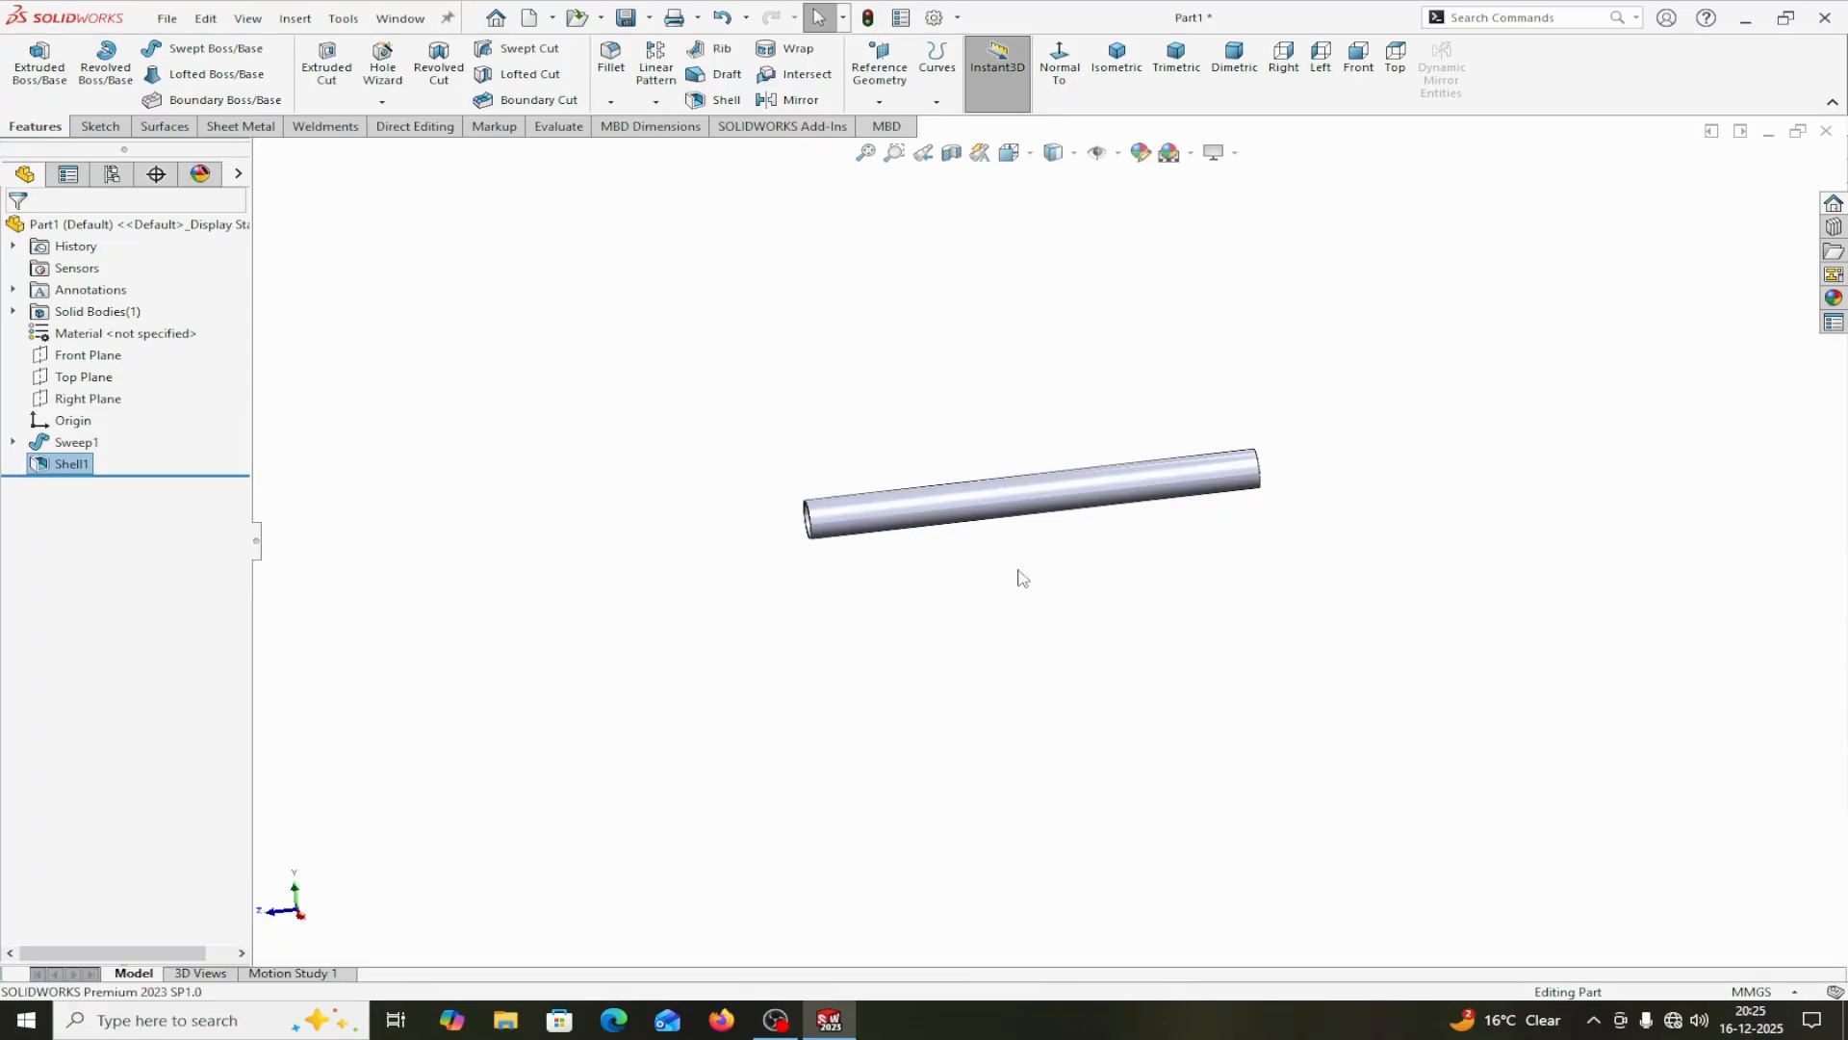
{"action": "scroll", "coordinate": [936, 573], "scroll_direction": "up", "scroll_amount": 2}
{"action": "scroll", "coordinate": [1099, 561], "scroll_direction": "down", "scroll_amount": 4}
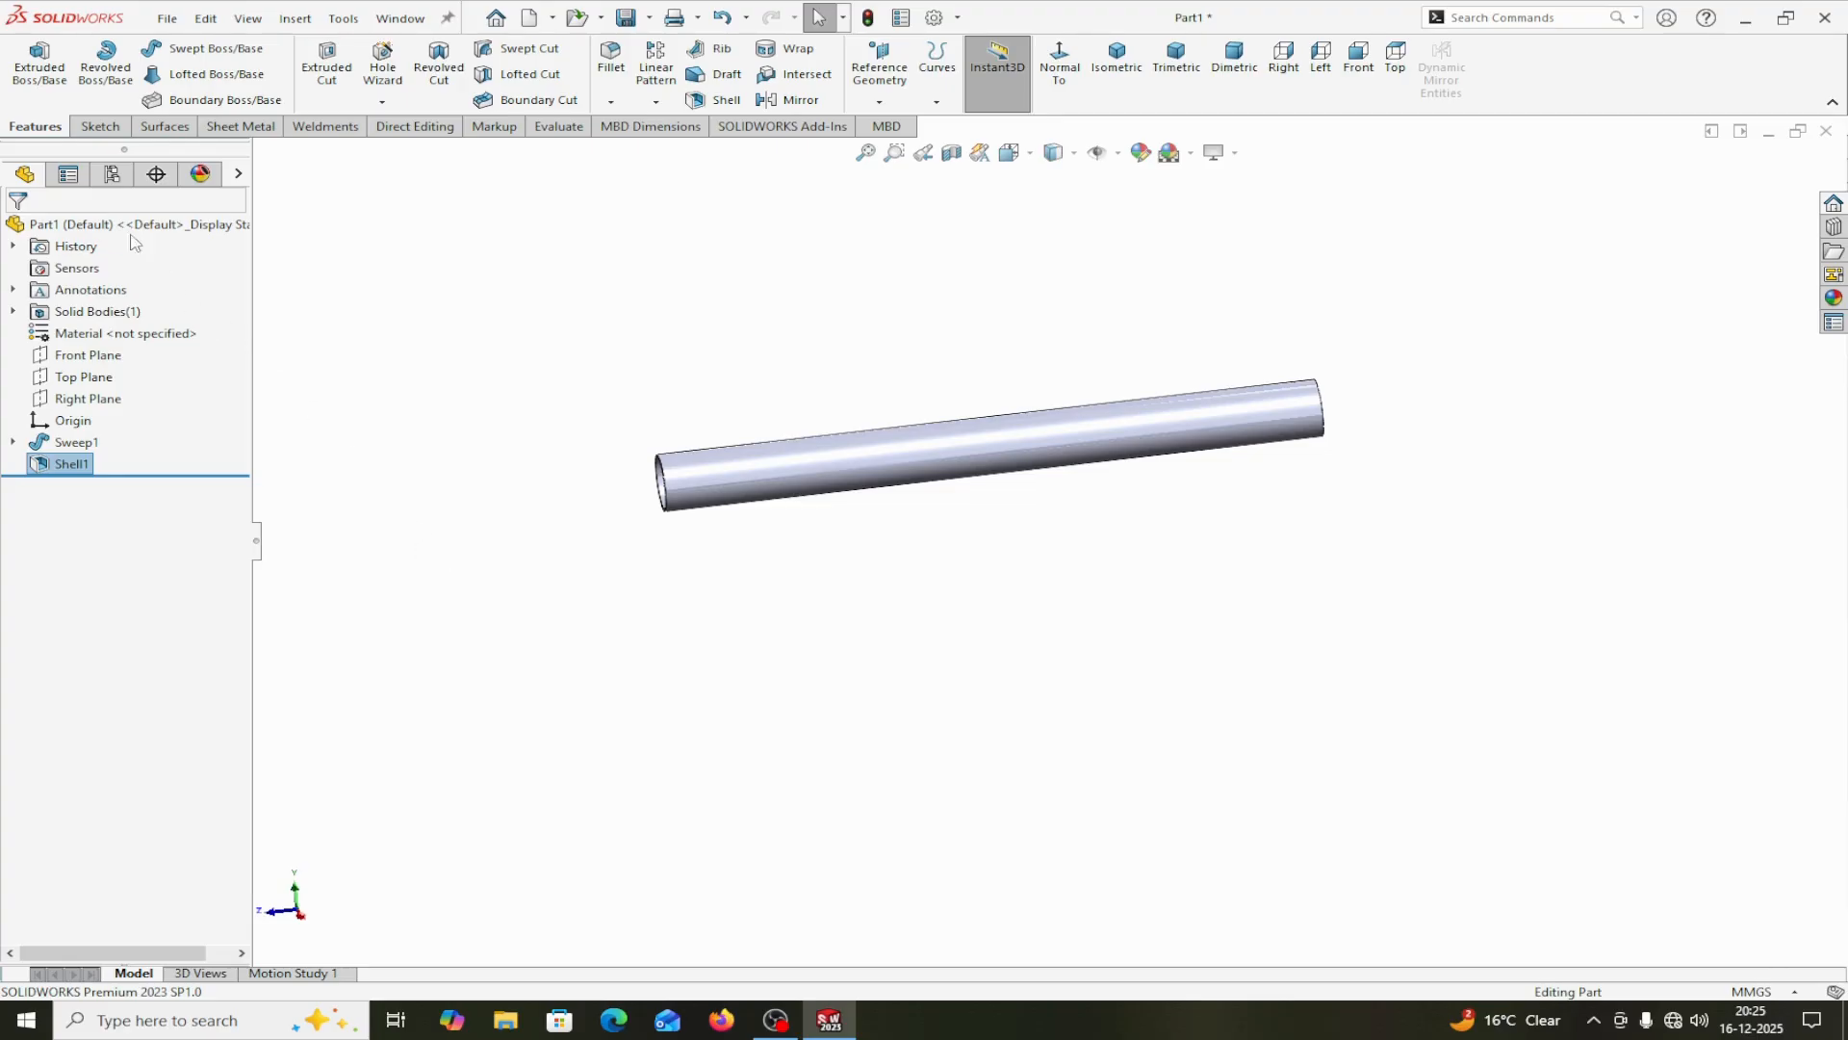
{"action": "left_click", "coordinate": [70, 398]}
{"action": "left_click", "coordinate": [92, 373]}
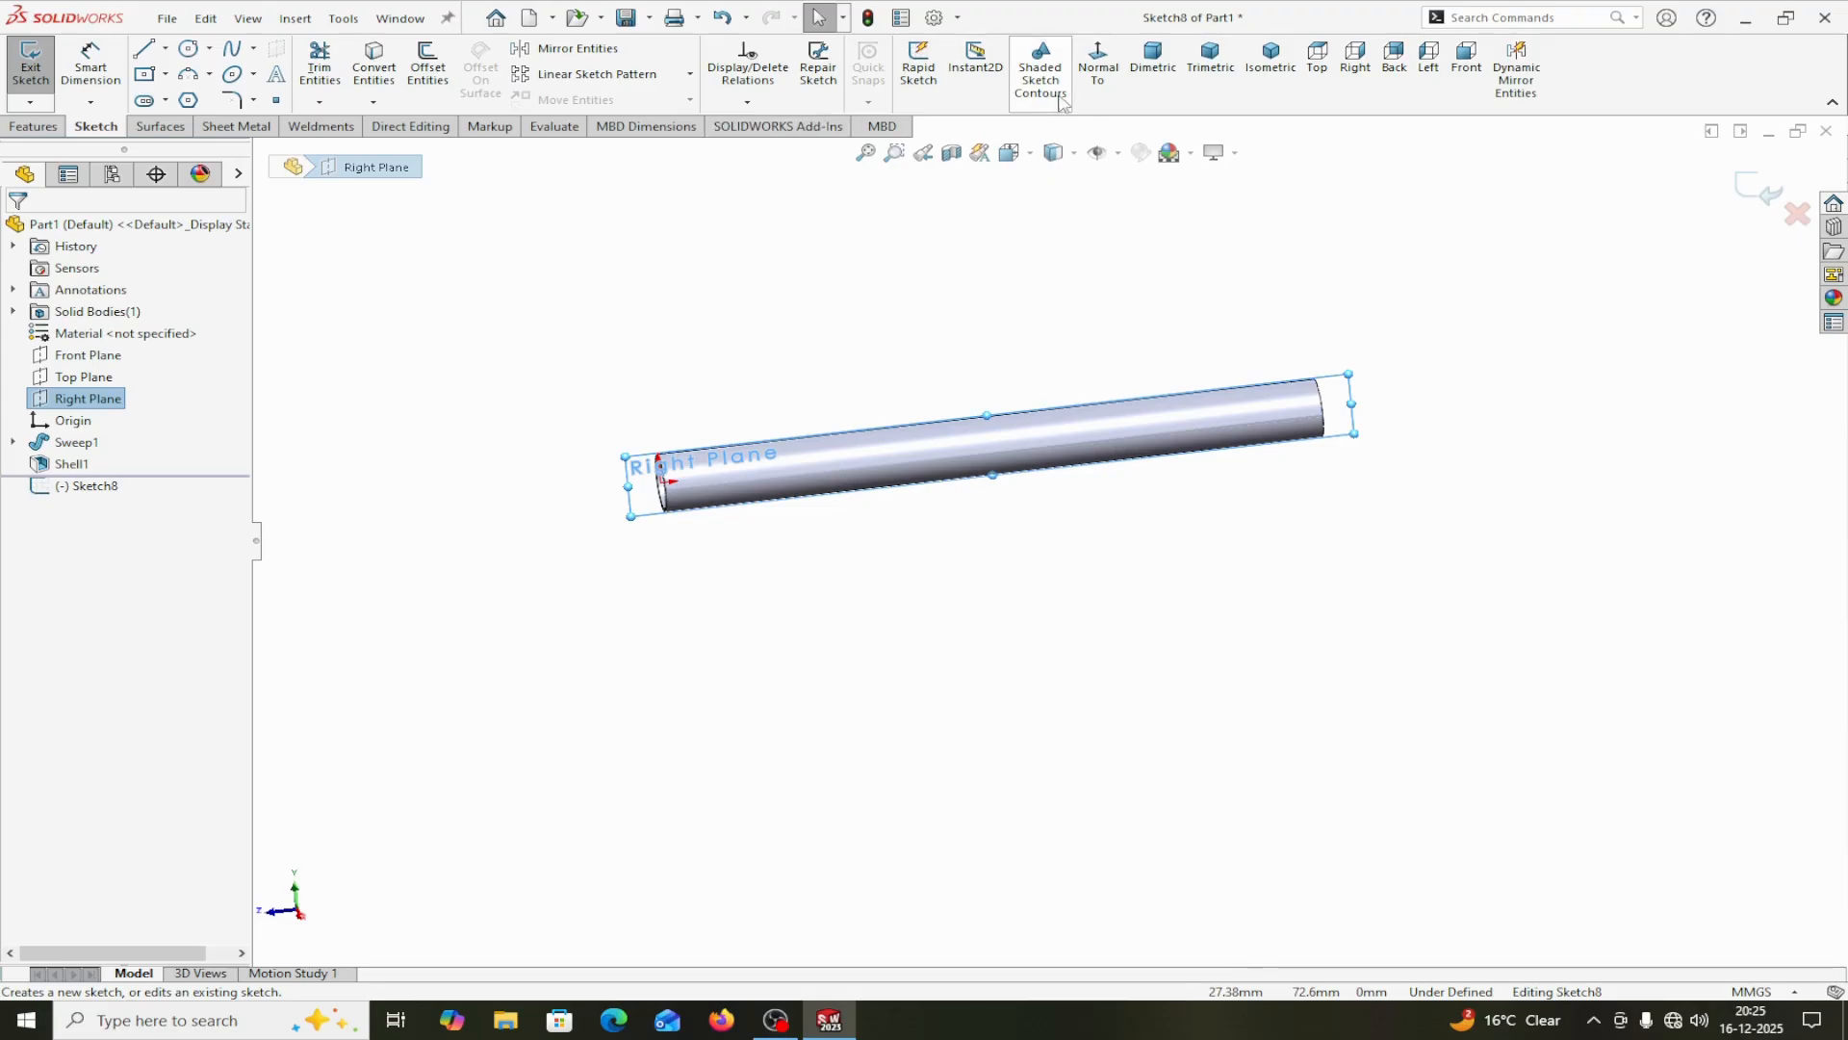
{"action": "left_click", "coordinate": [1098, 66]}
{"action": "left_click_drag", "start_coordinate": [1047, 591], "coordinate": [1072, 851]}
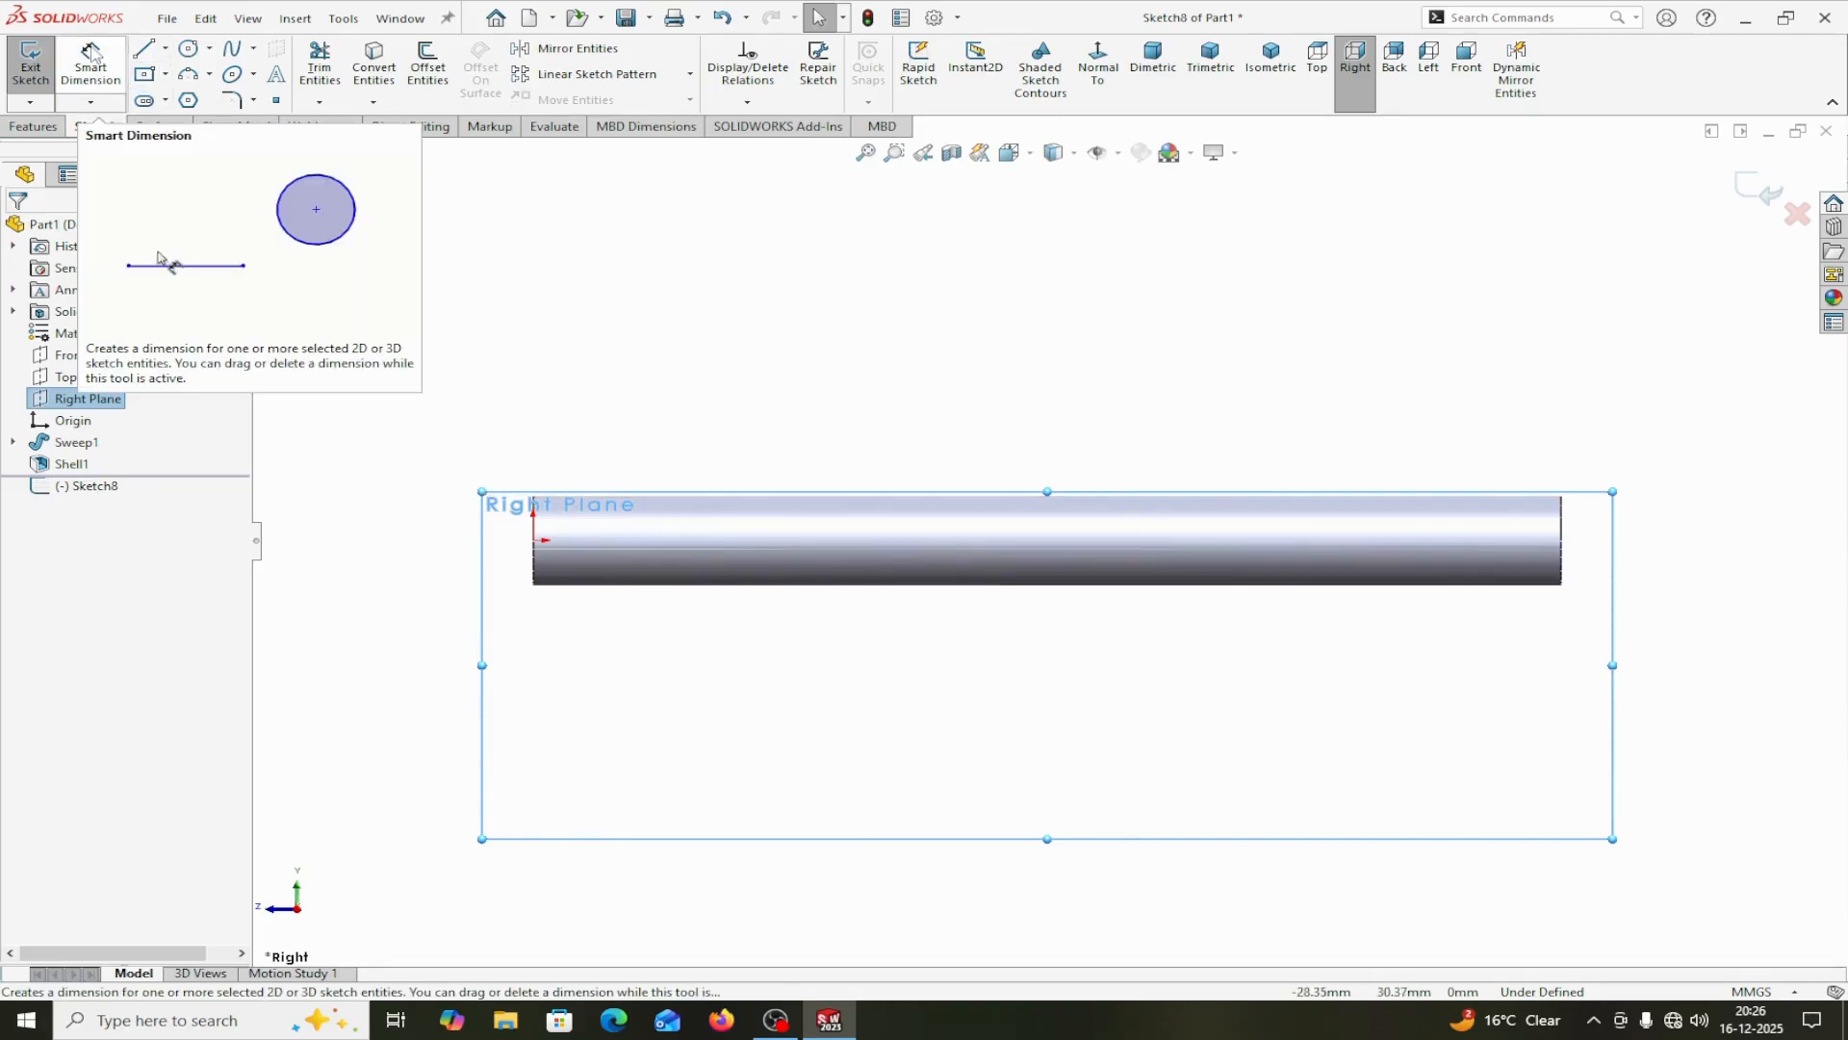
Sketch a horizontal centerline about 124 mm long below the tube, starting in line with the tube's origin end.
{"action": "left_click", "coordinate": [165, 51]}
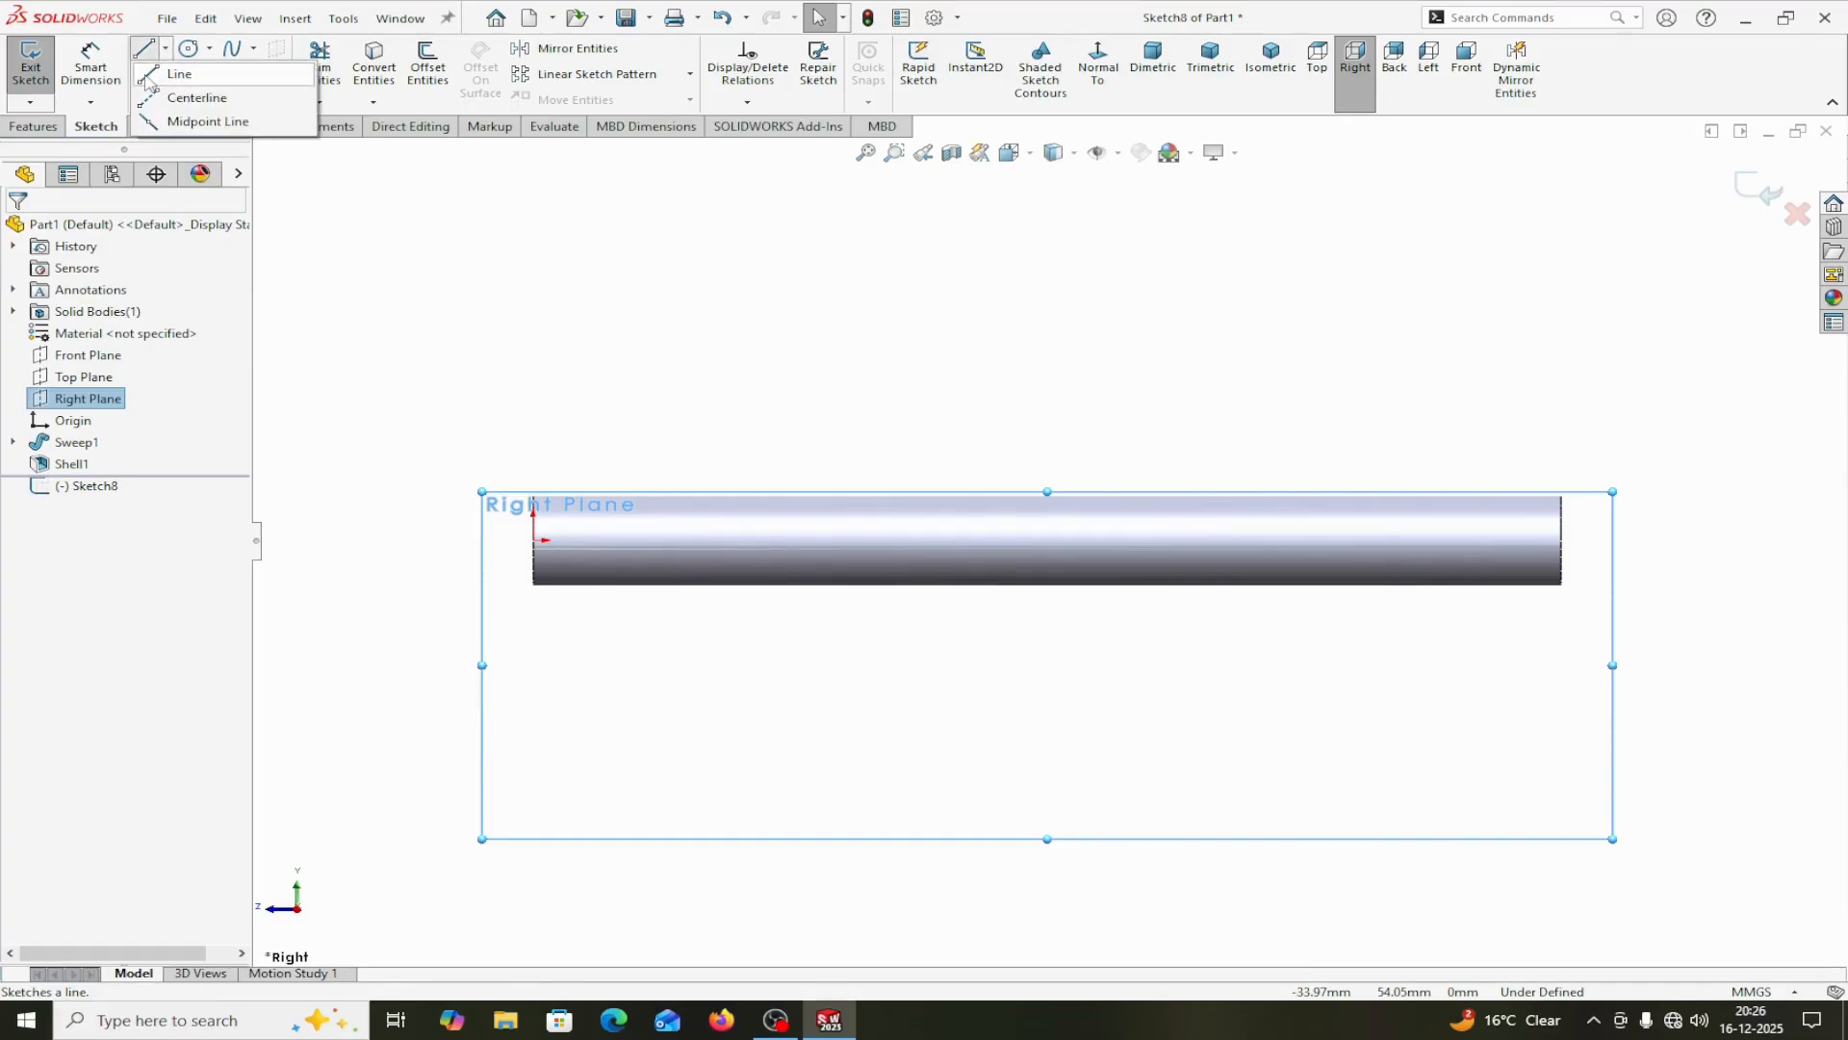
{"action": "left_click", "coordinate": [164, 97]}
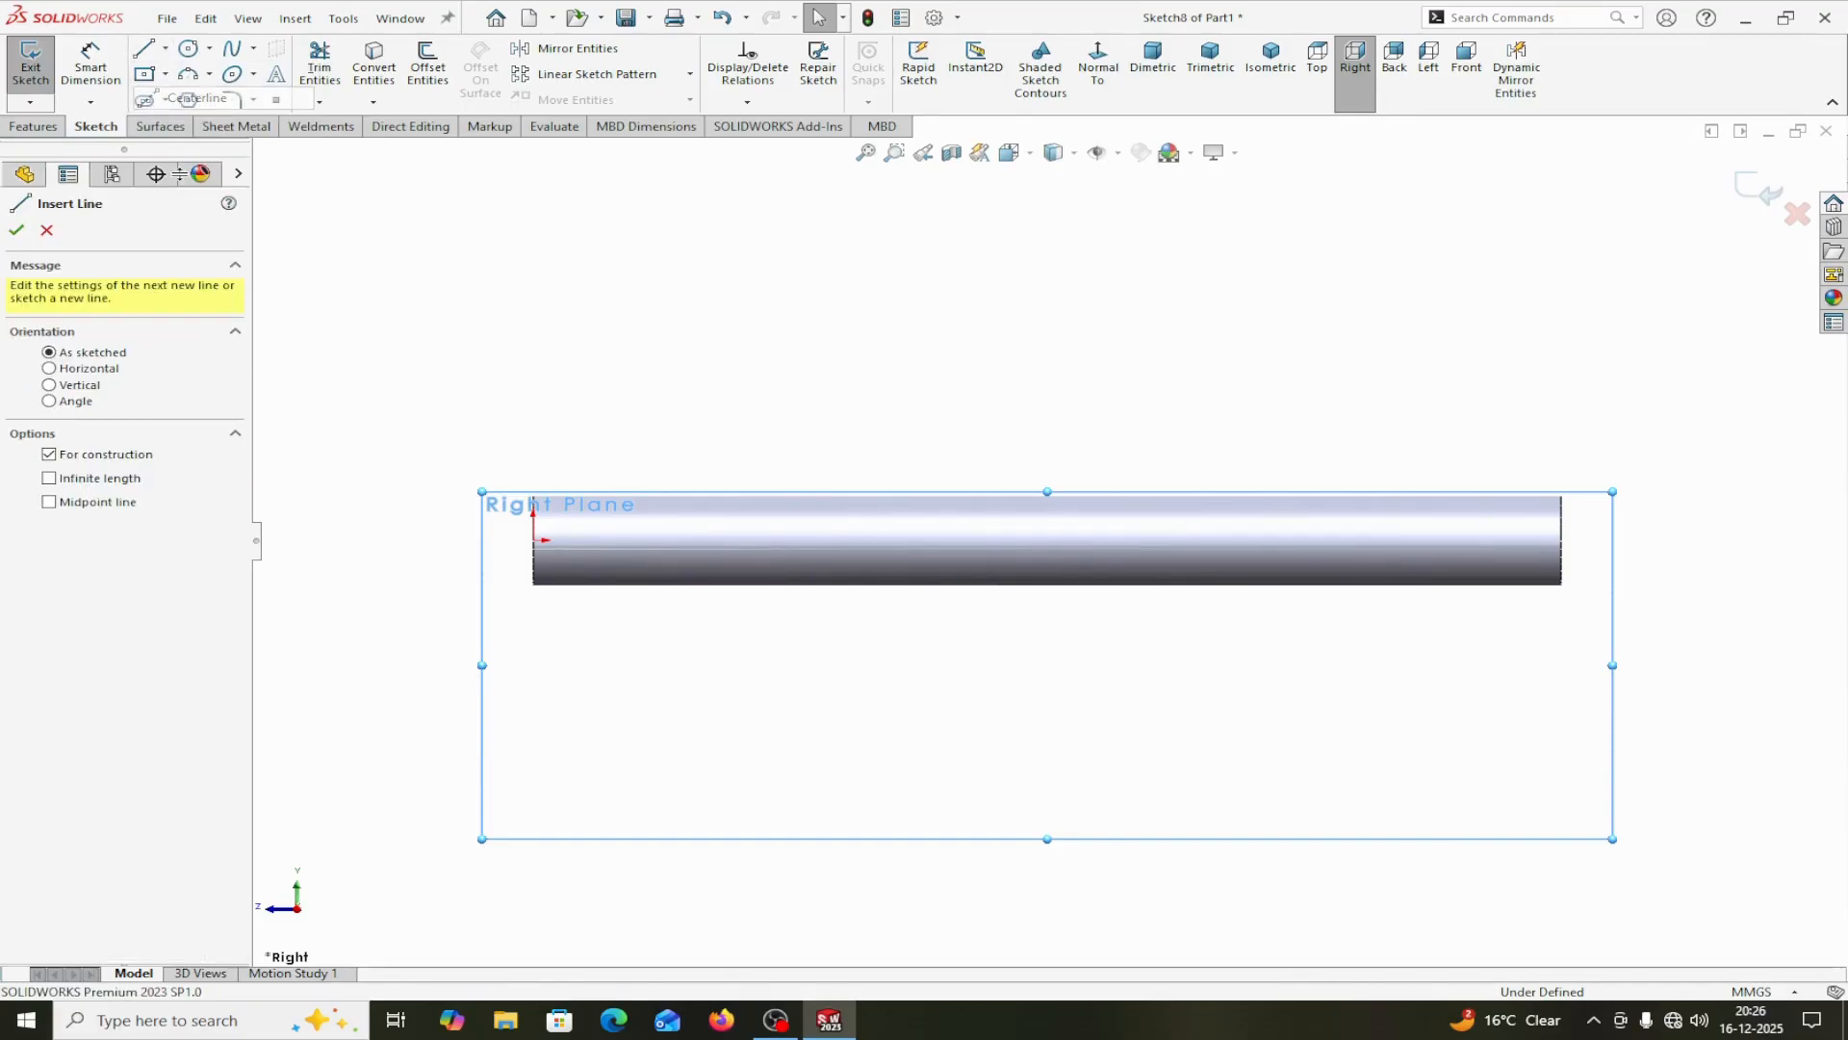
{"action": "left_click", "coordinate": [534, 734]}
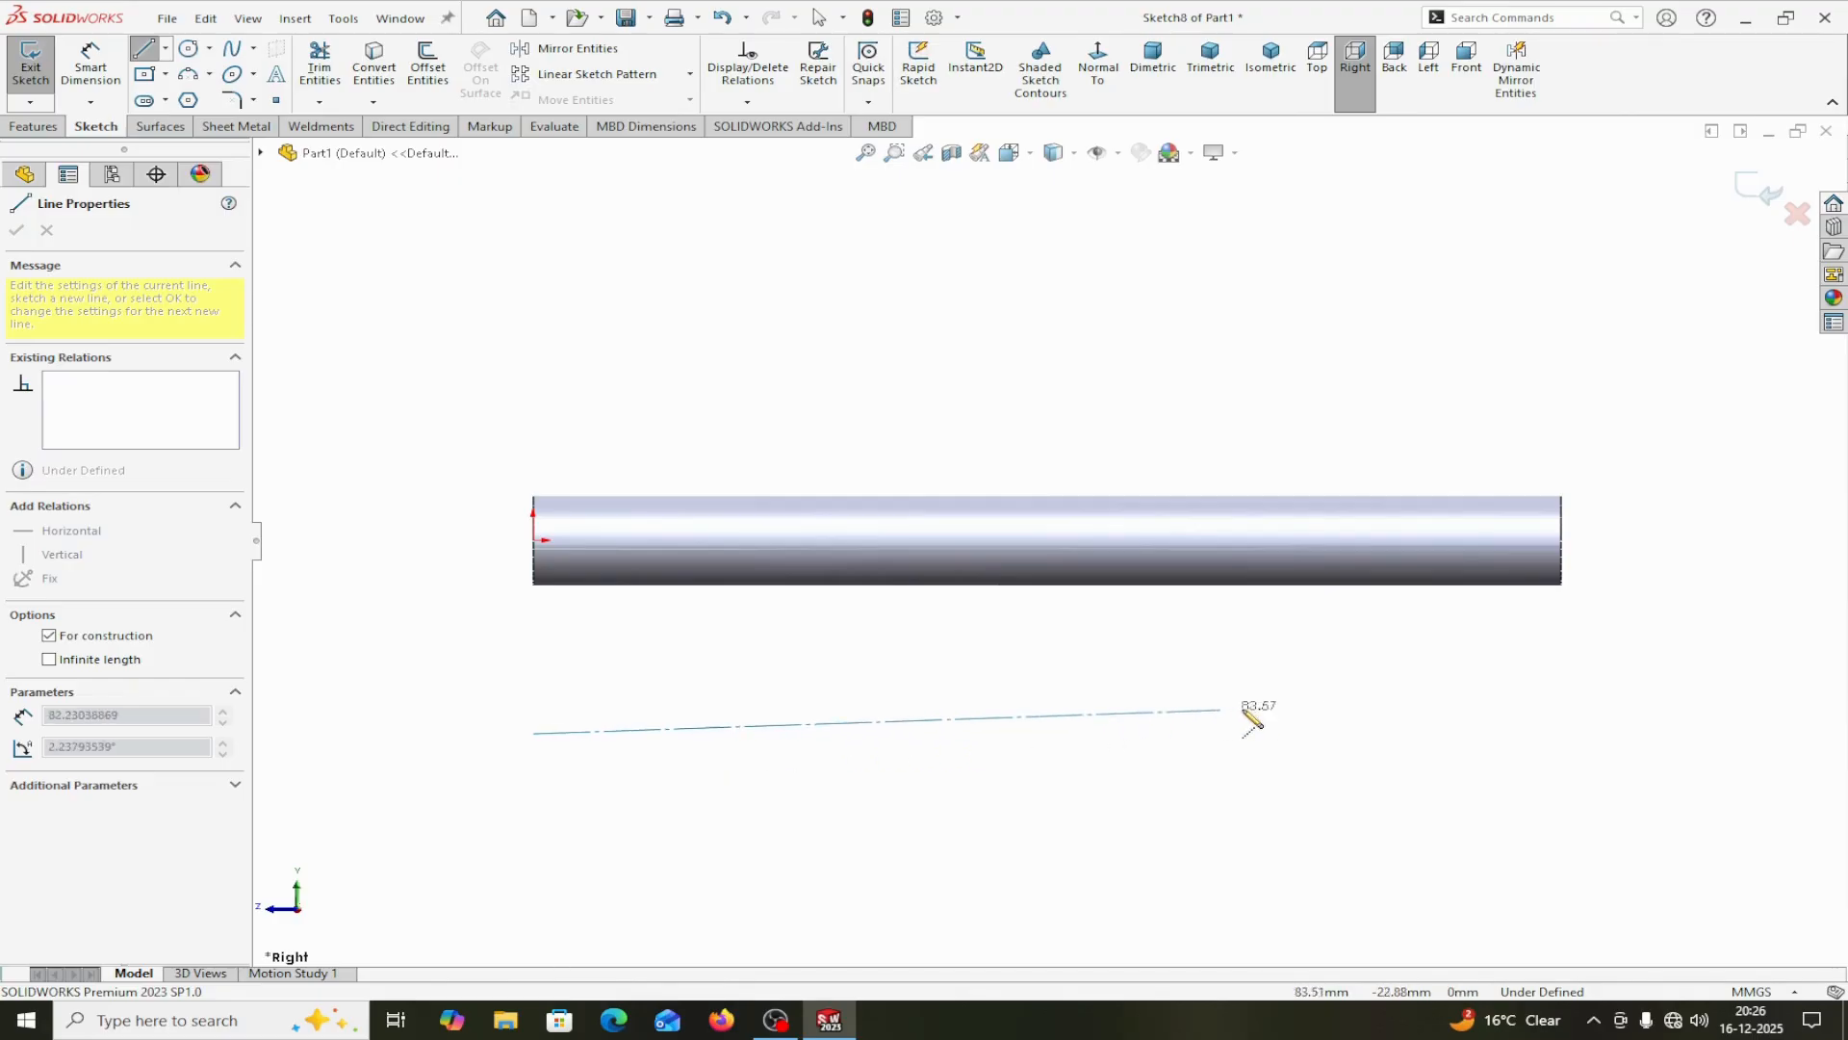
{"action": "left_click", "coordinate": [1551, 734]}
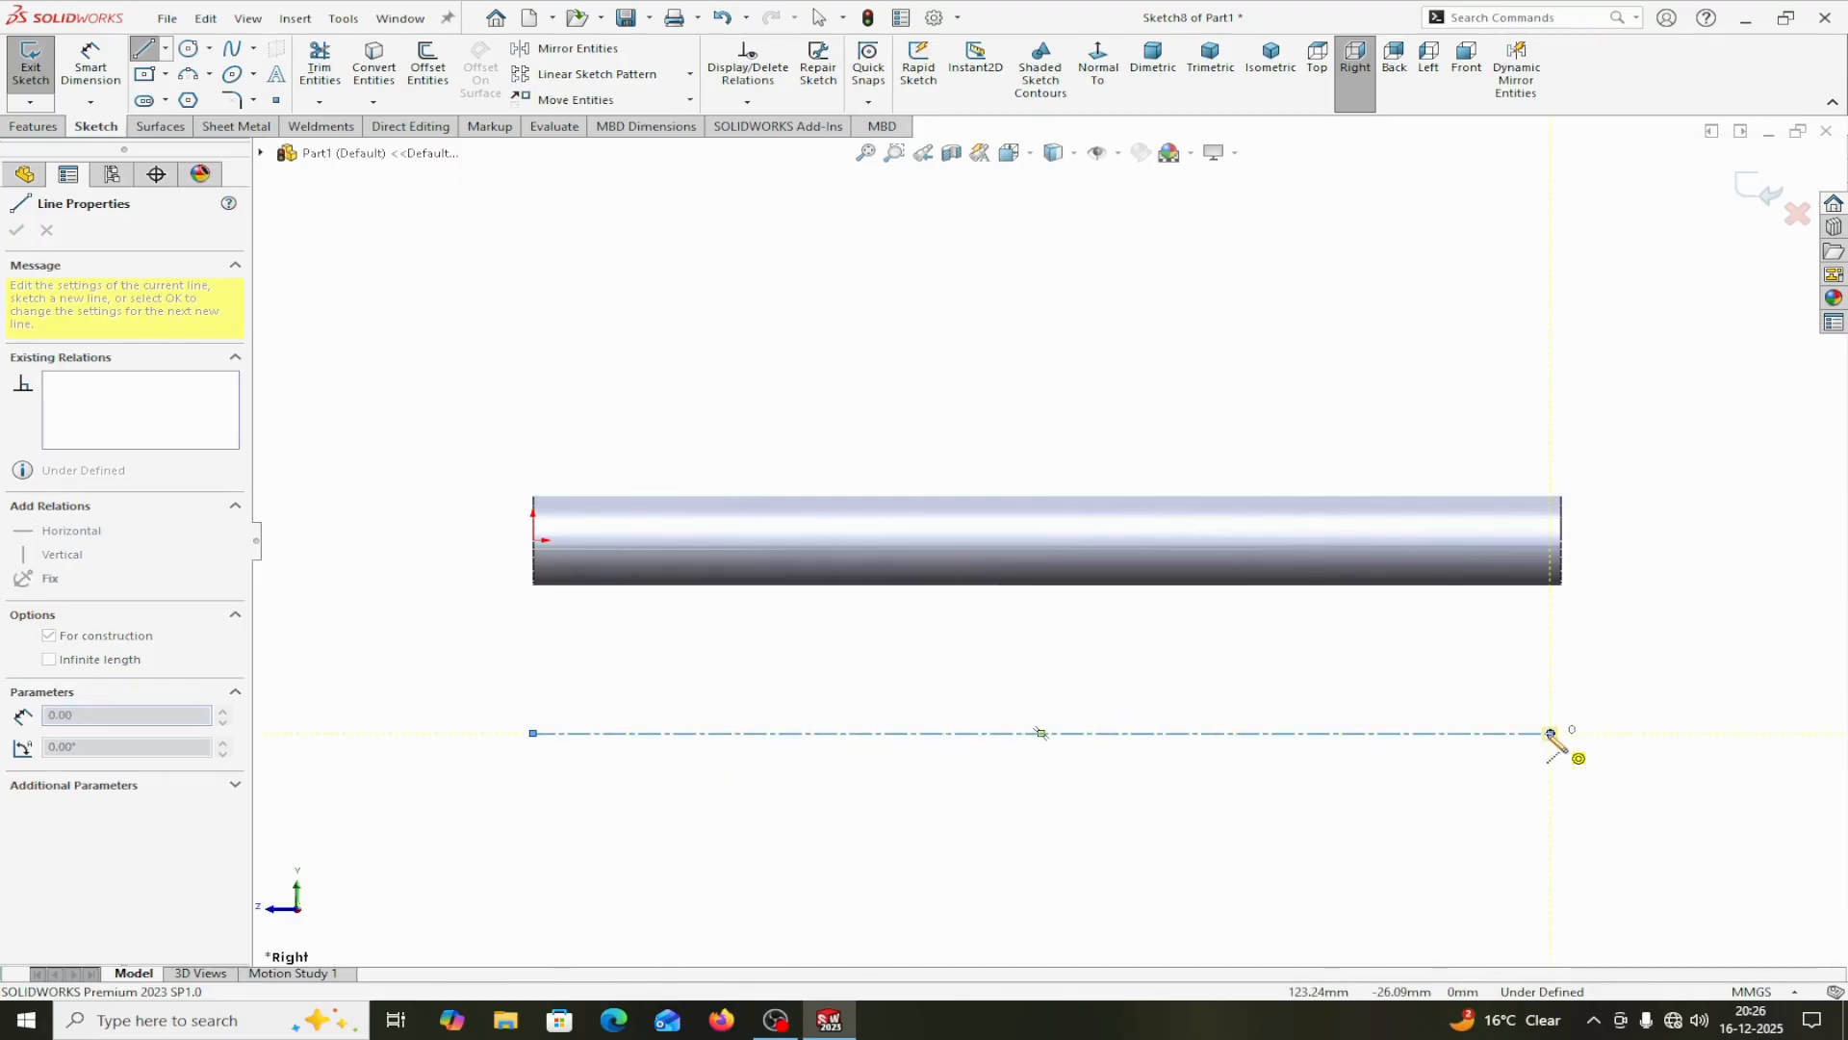
{"action": "right_click", "coordinate": [1558, 741]}
{"action": "left_click", "coordinate": [1478, 720]}
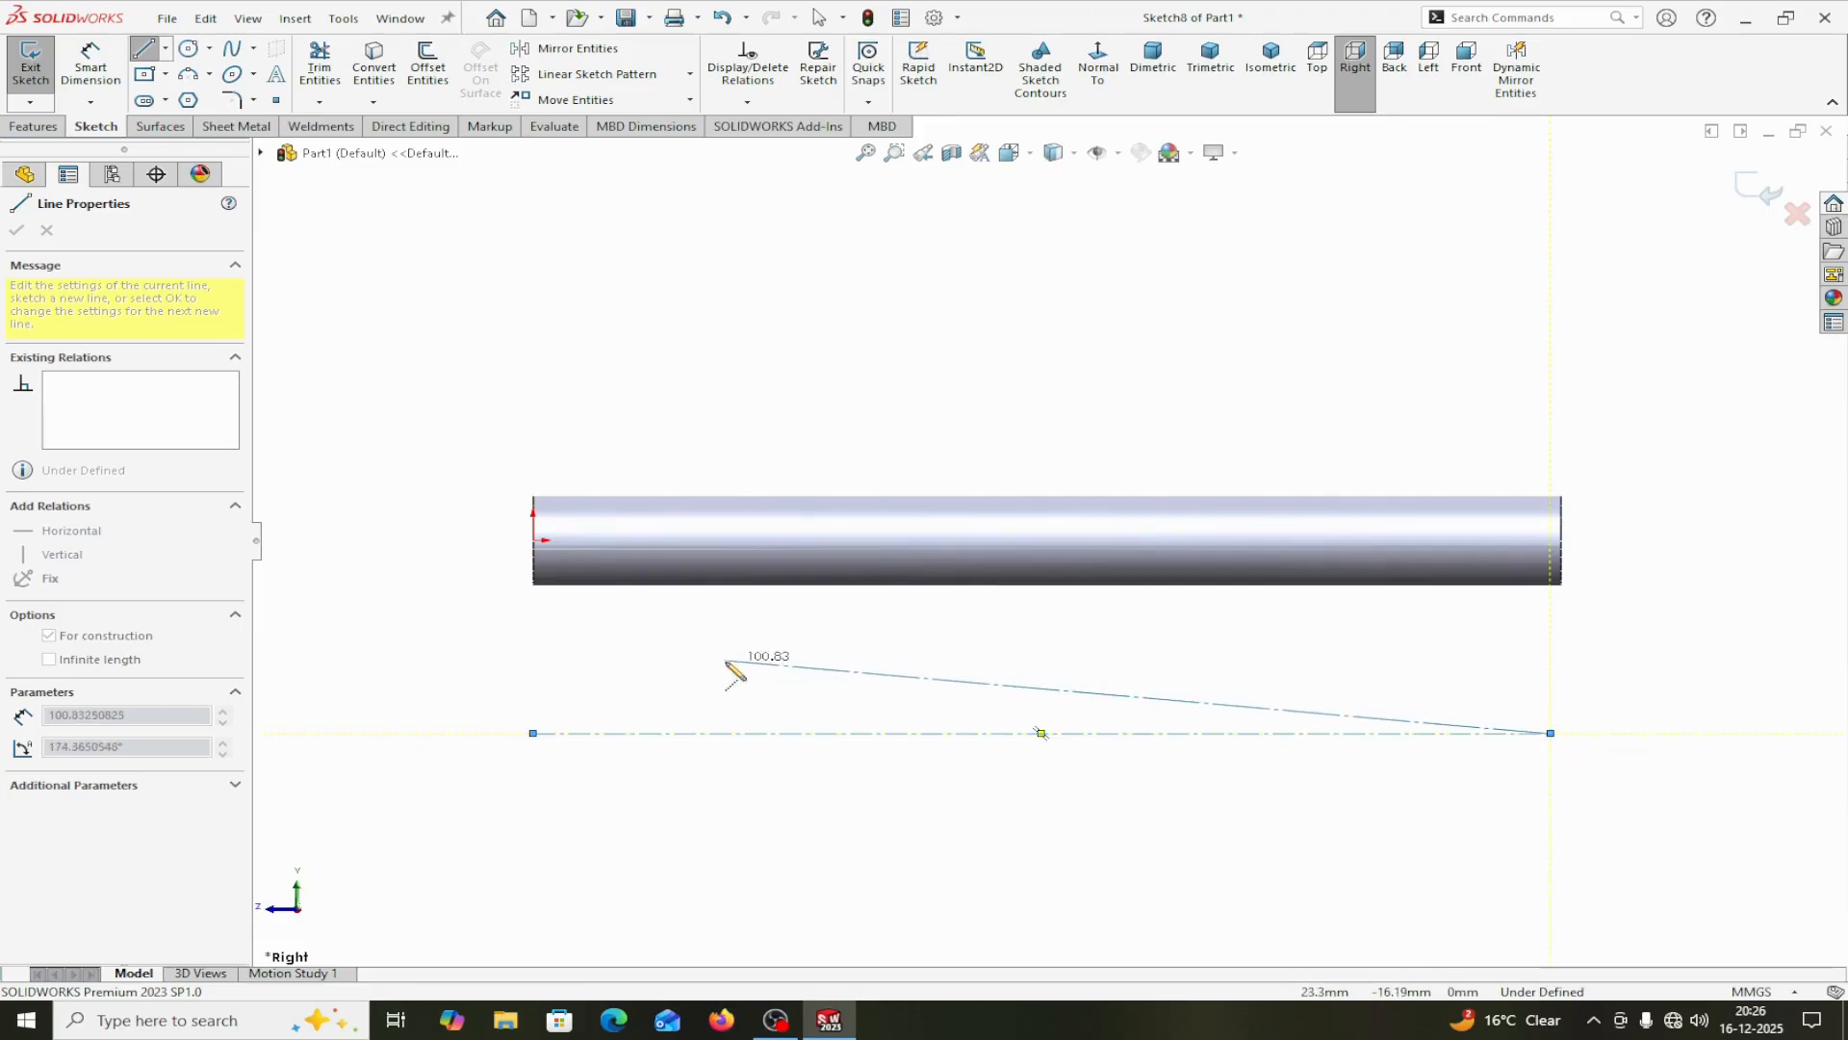
{"action": "right_click", "coordinate": [761, 662]}
{"action": "left_click", "coordinate": [770, 678]}
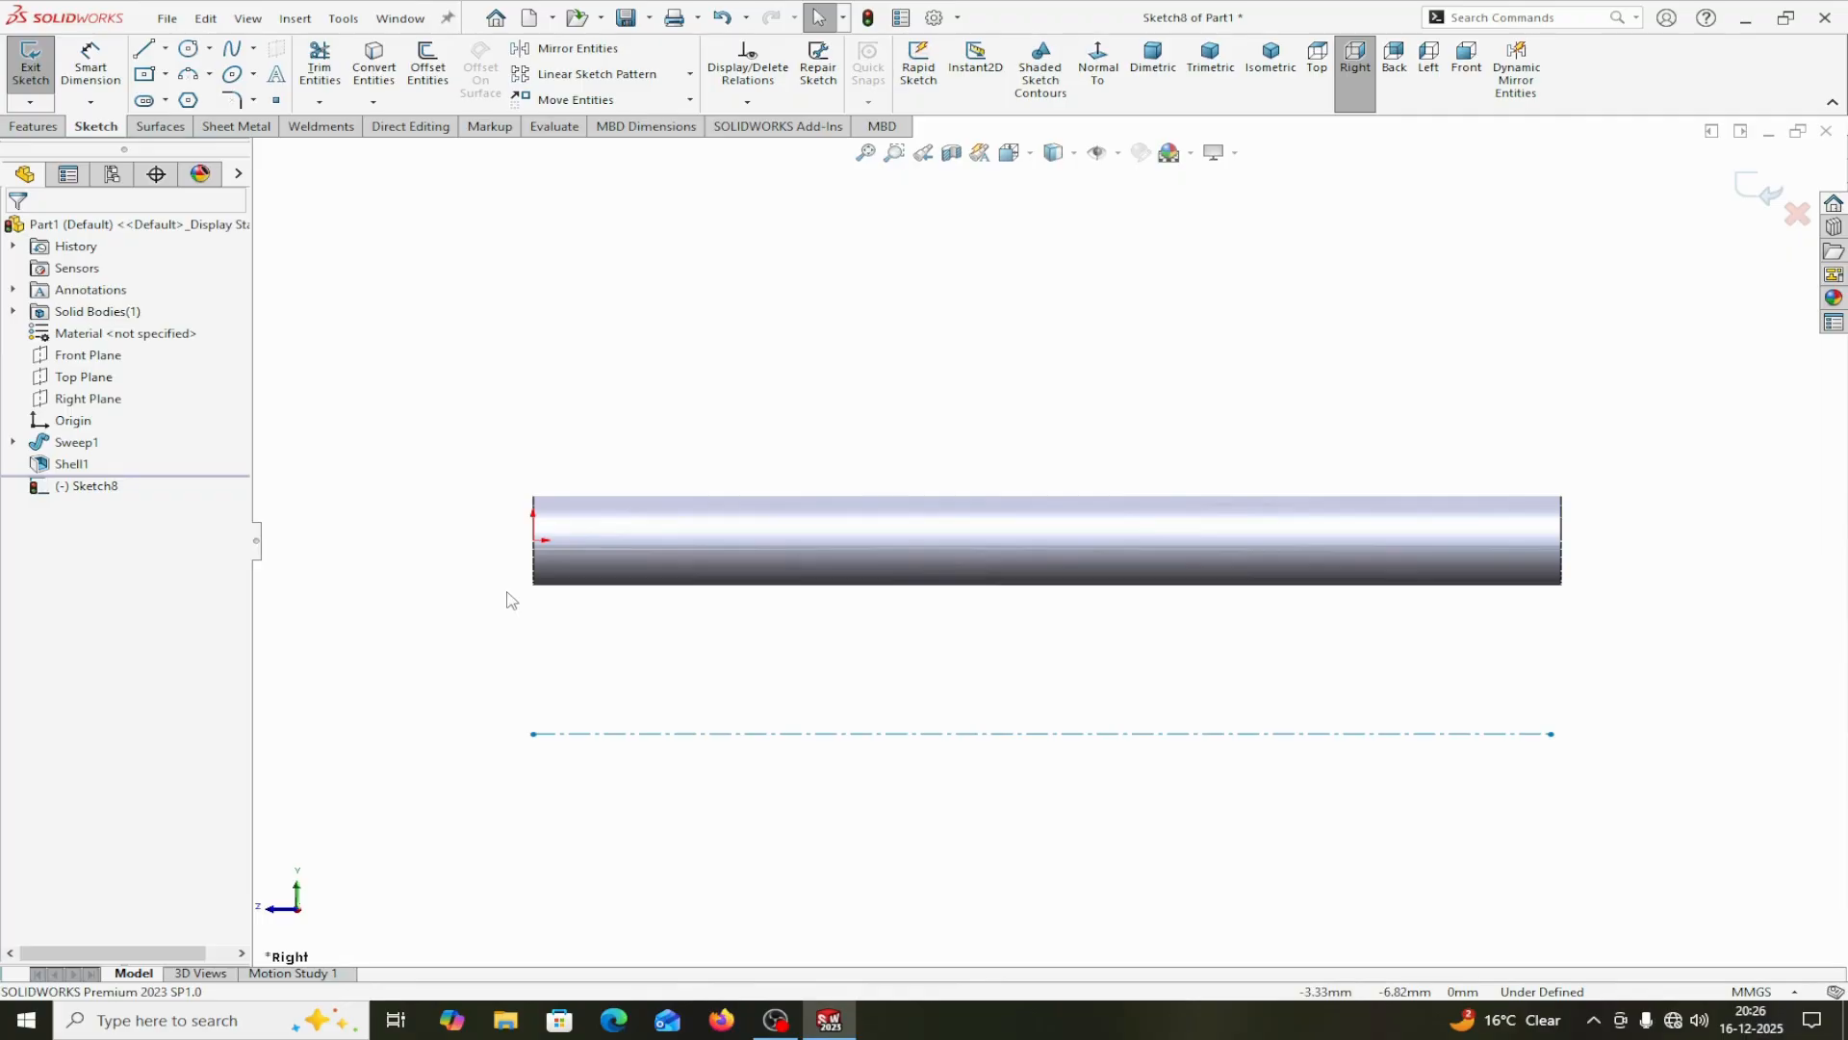
{"action": "left_click", "coordinate": [189, 76]}
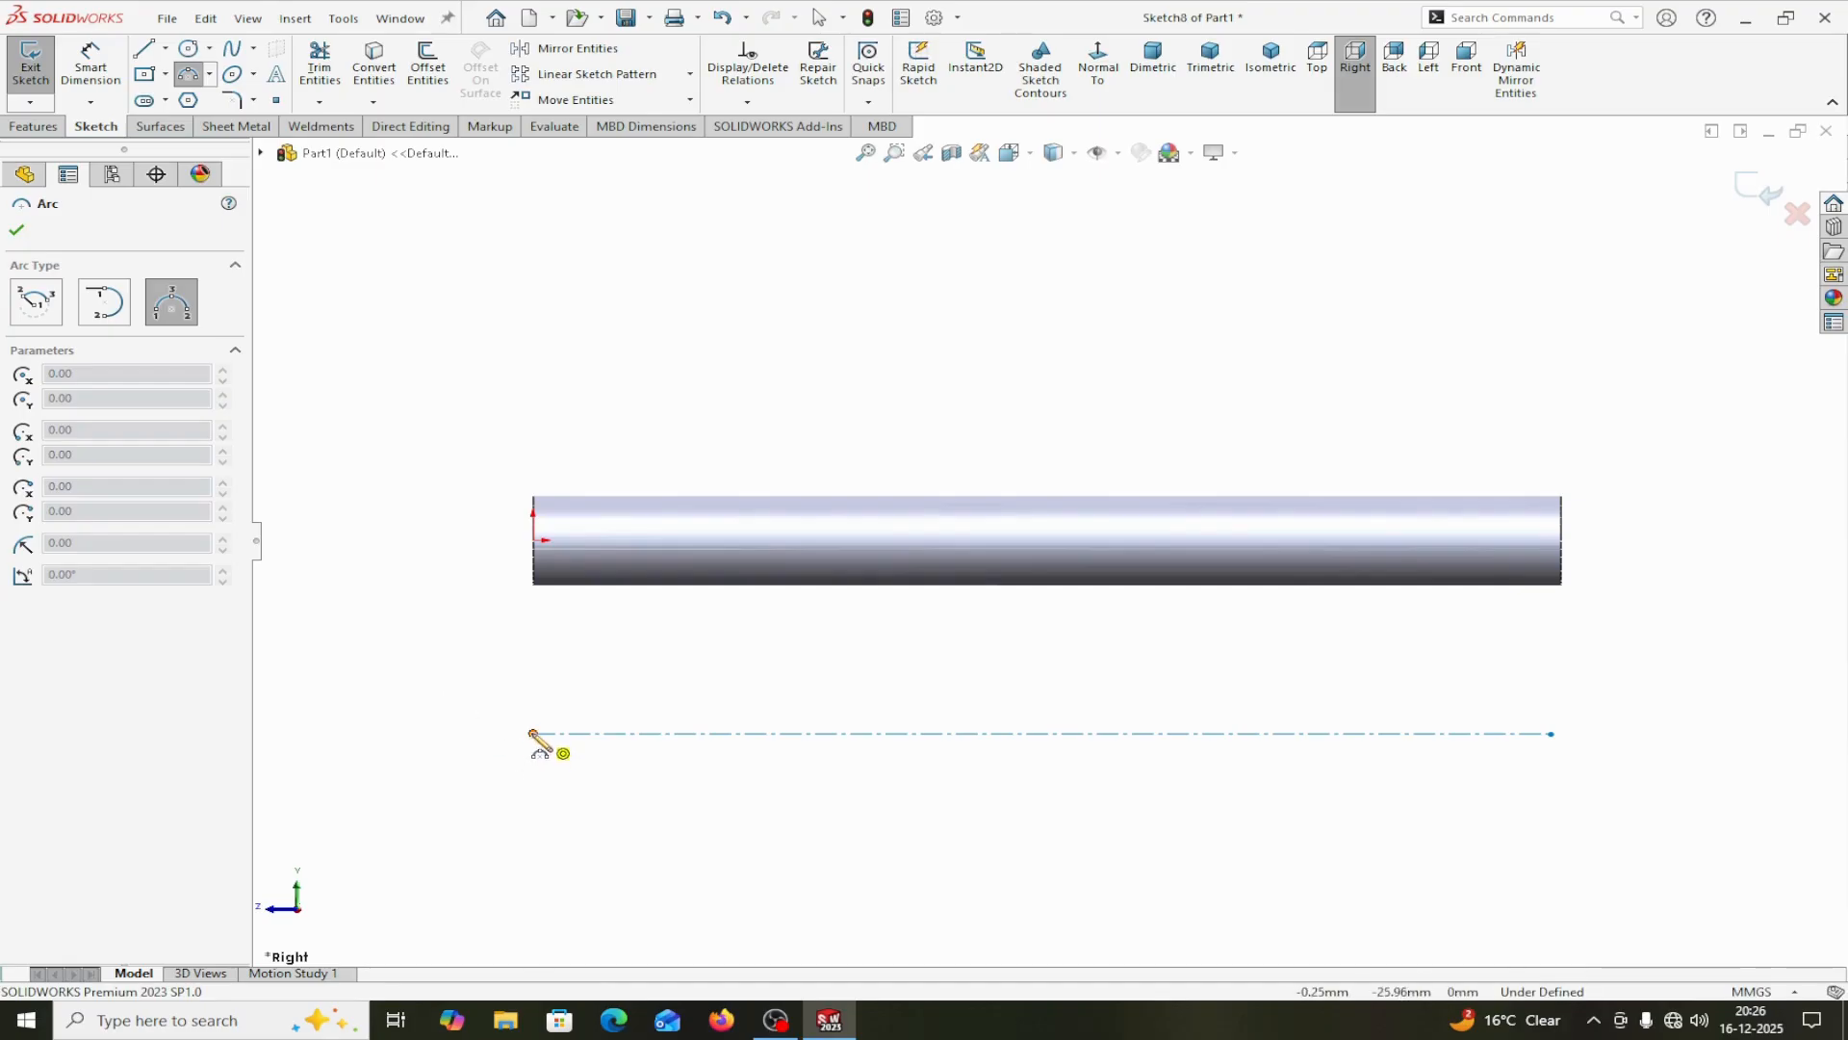
{"action": "key", "text": "Escape"}
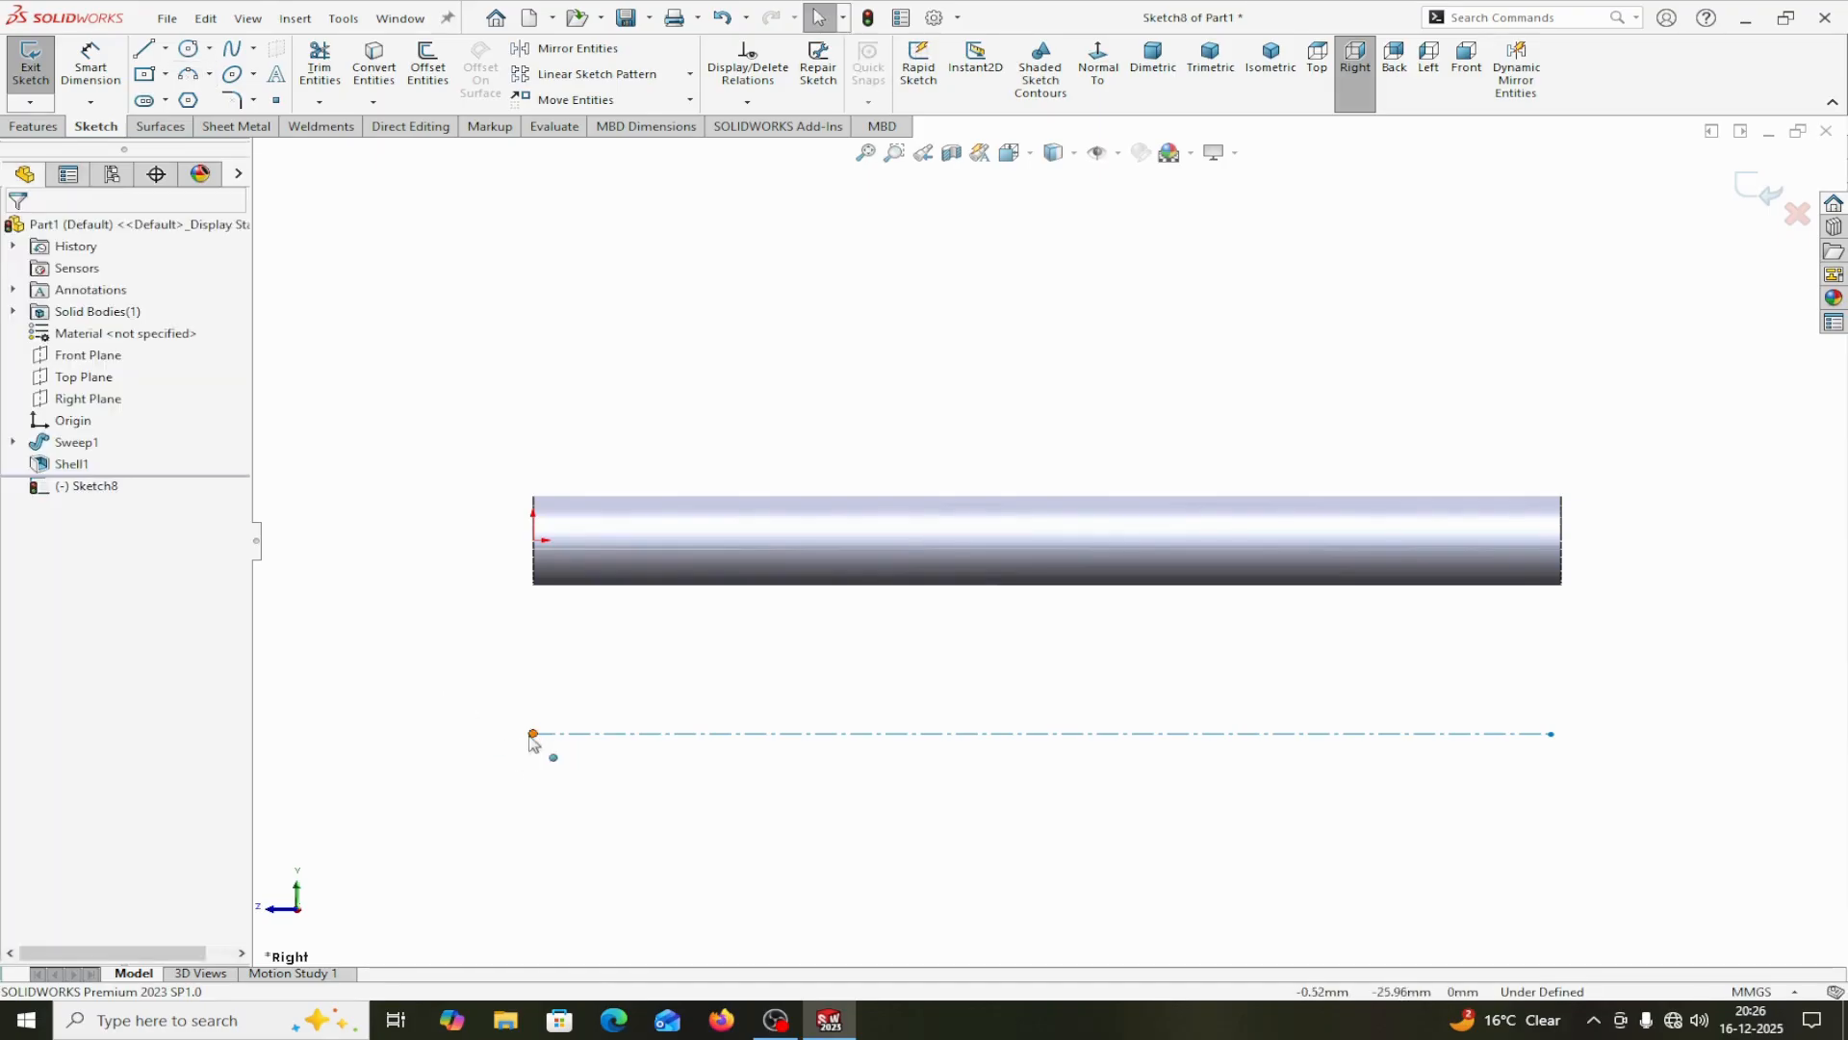
{"action": "left_click", "coordinate": [628, 735]}
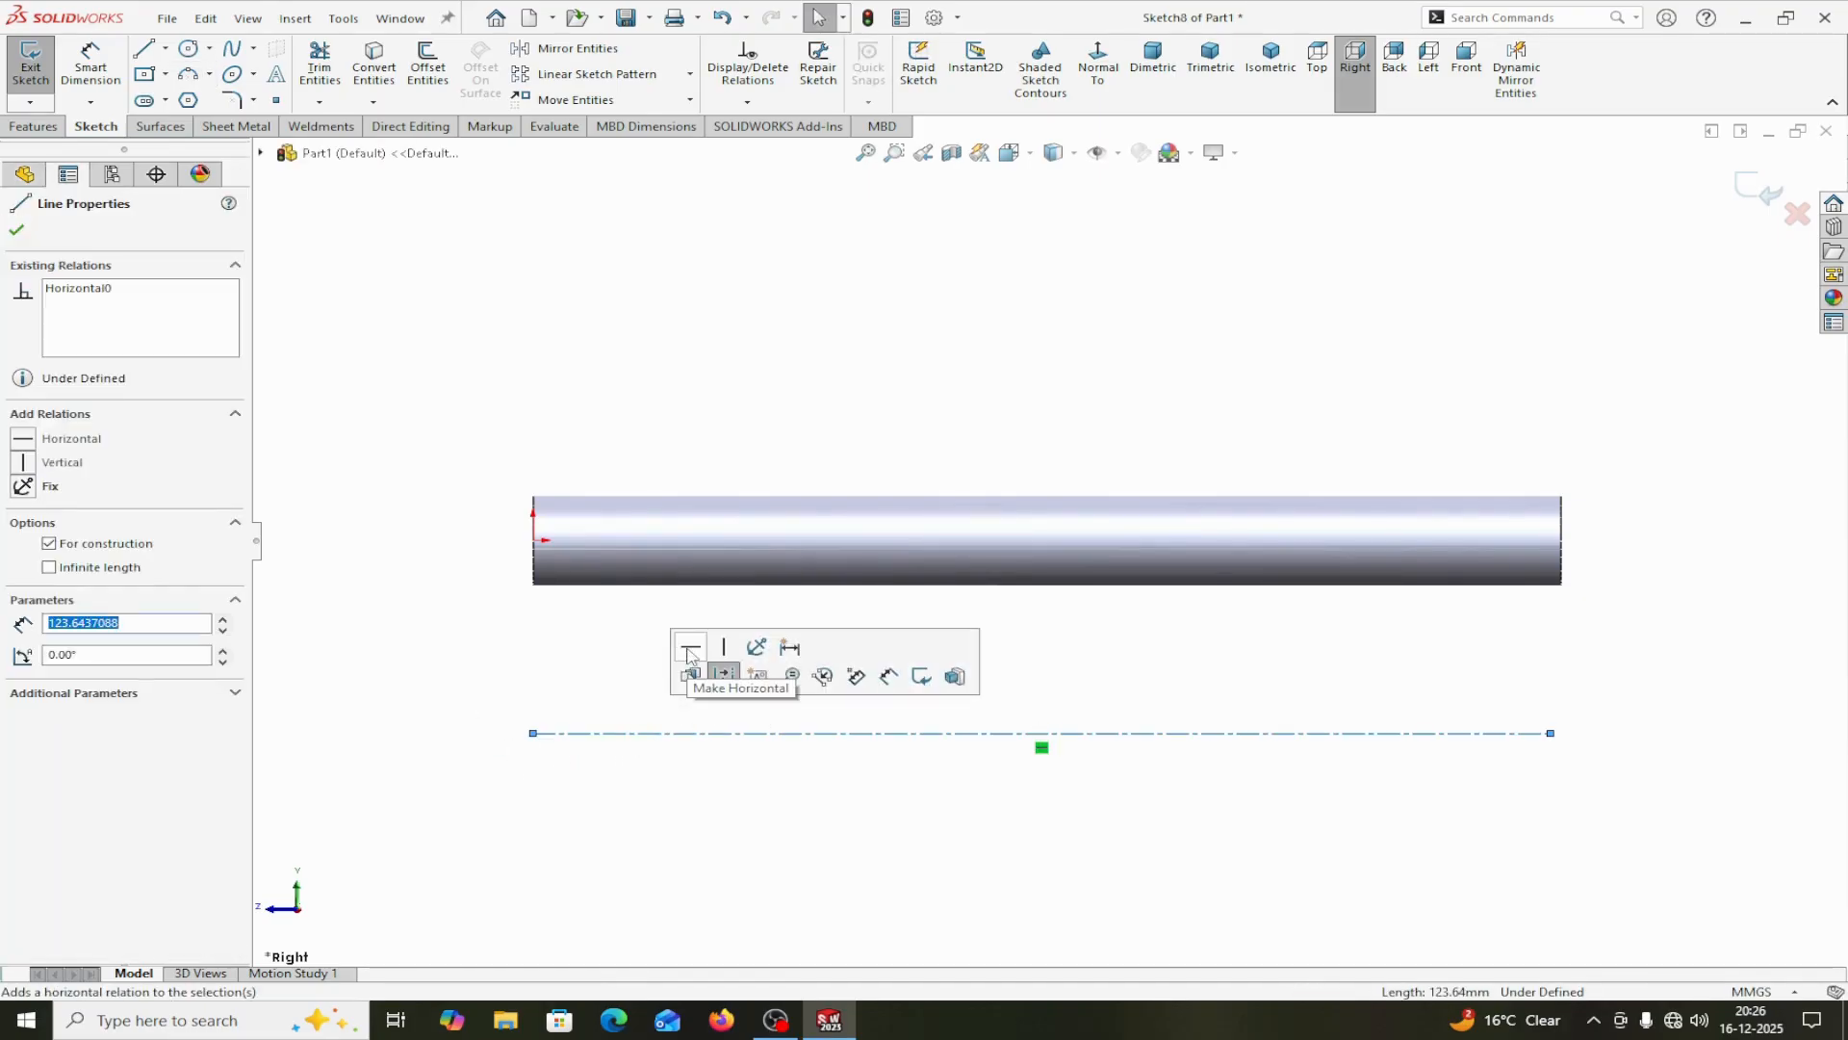
{"action": "left_click", "coordinate": [629, 771]}
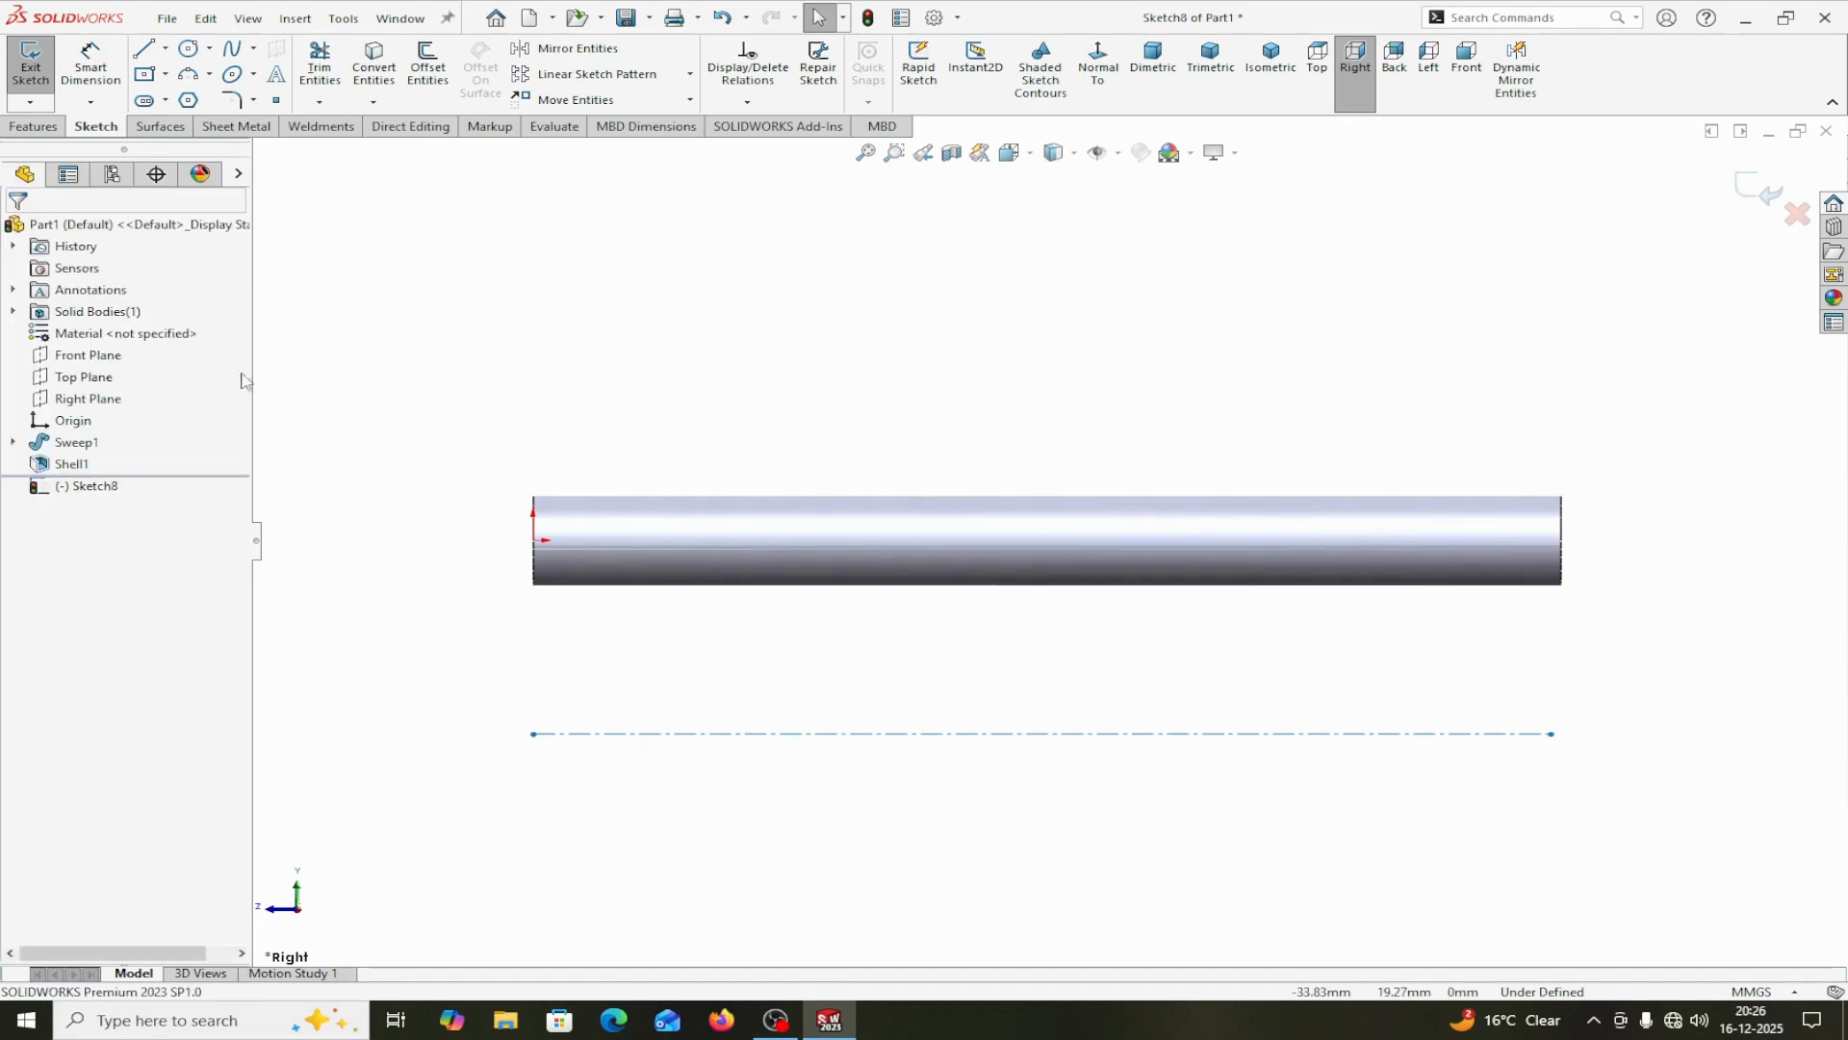
Sketch a 3-point arc between the centerline's two endpoints, bulging downward with a radius of about 210 mm.
{"action": "left_click", "coordinate": [188, 77]}
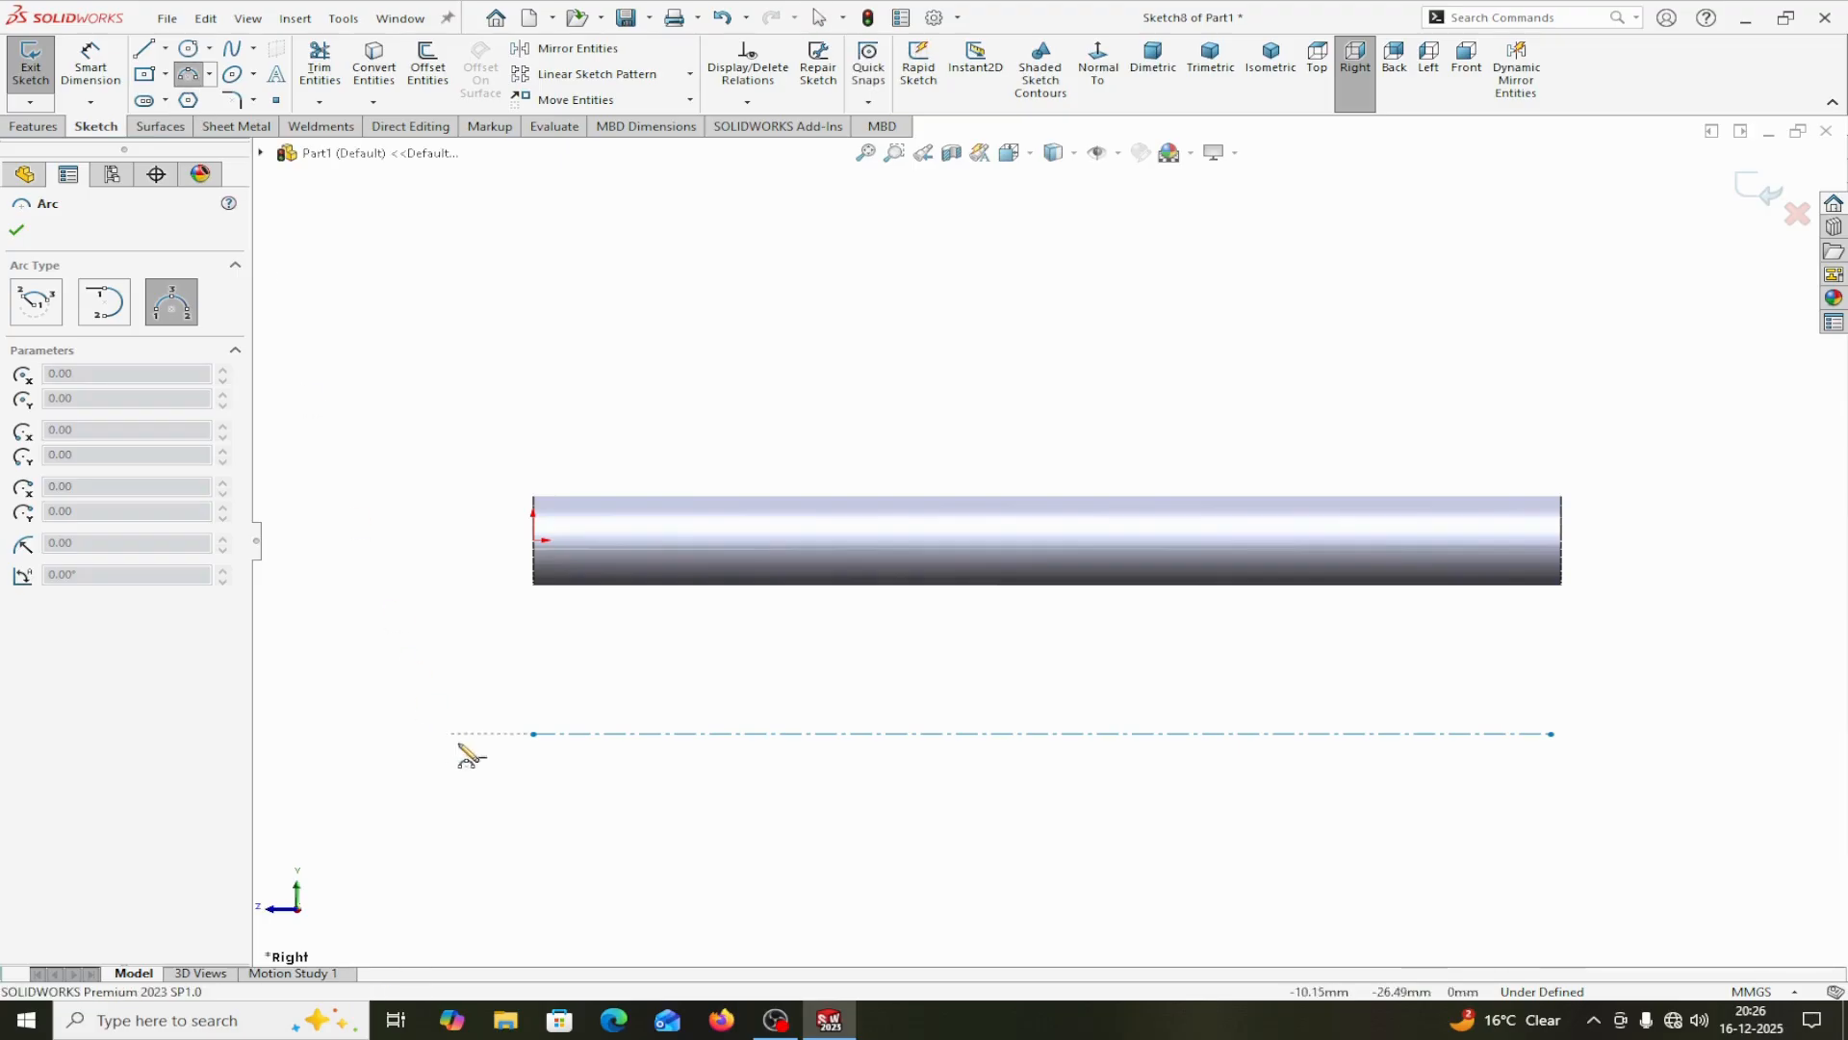
{"action": "left_click", "coordinate": [532, 733]}
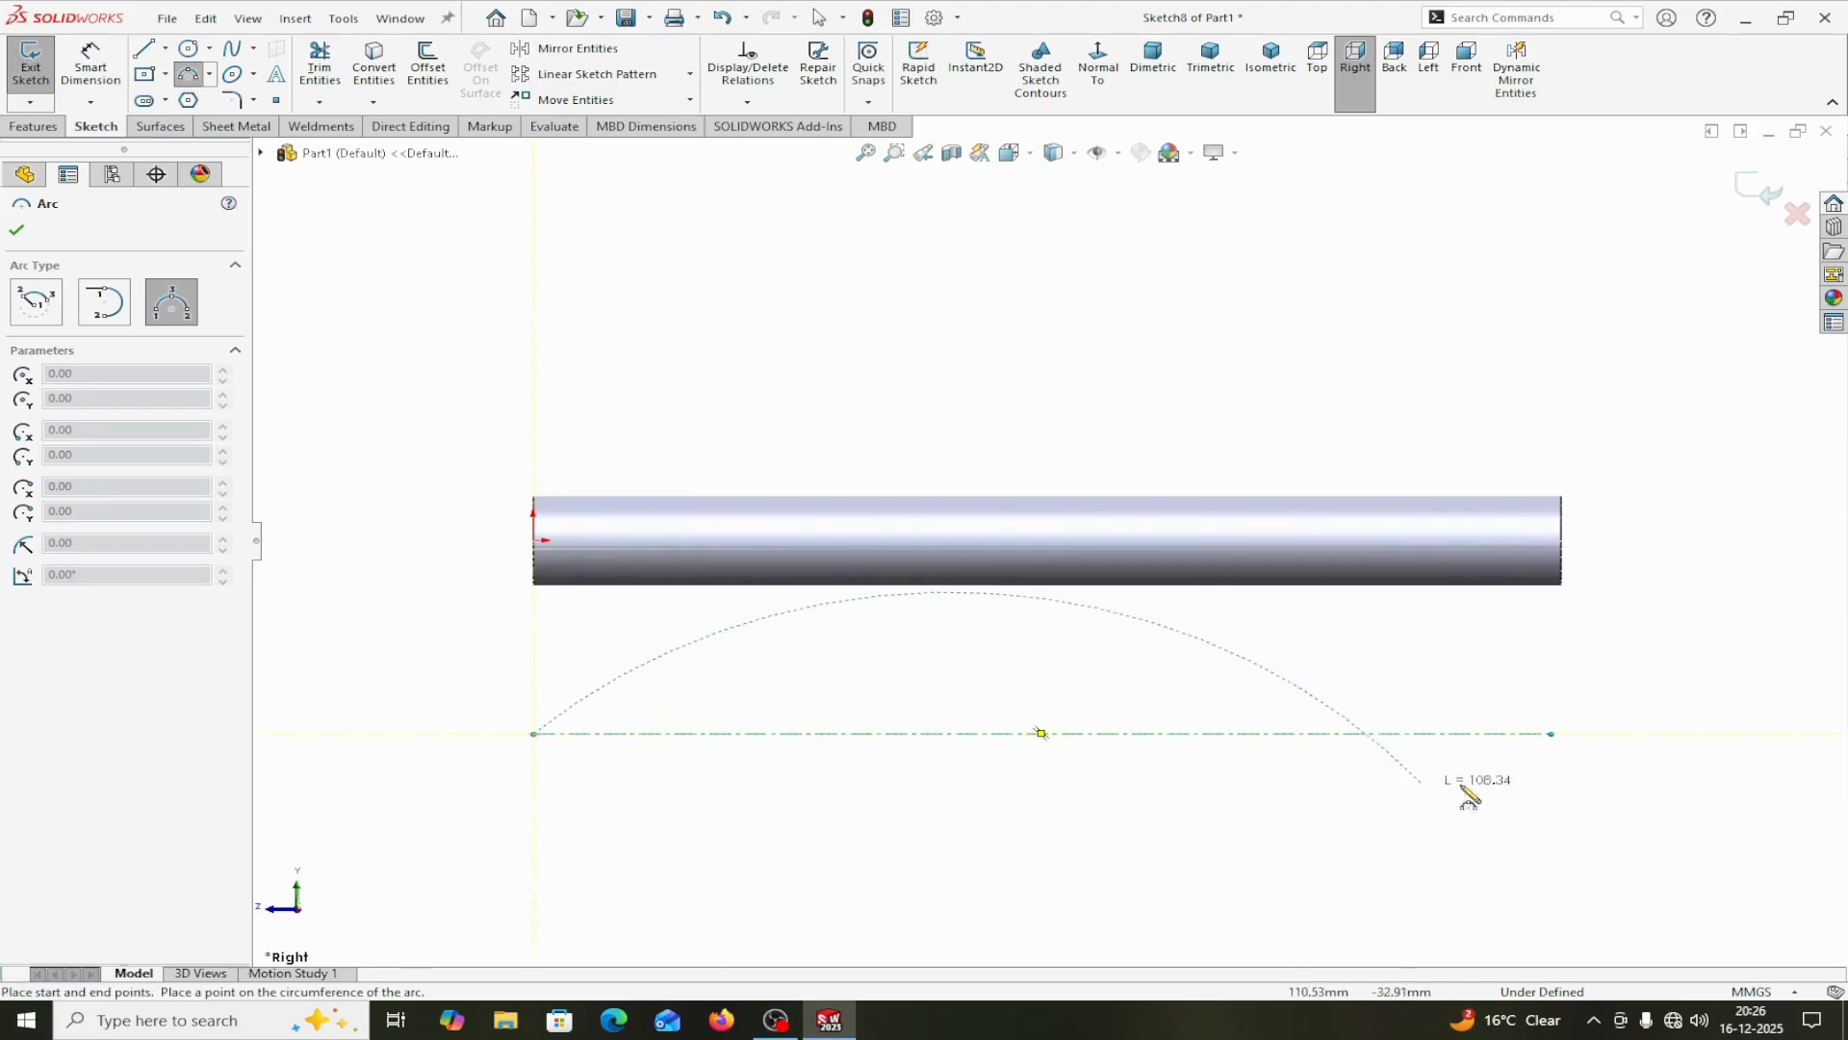
{"action": "left_click", "coordinate": [1550, 734]}
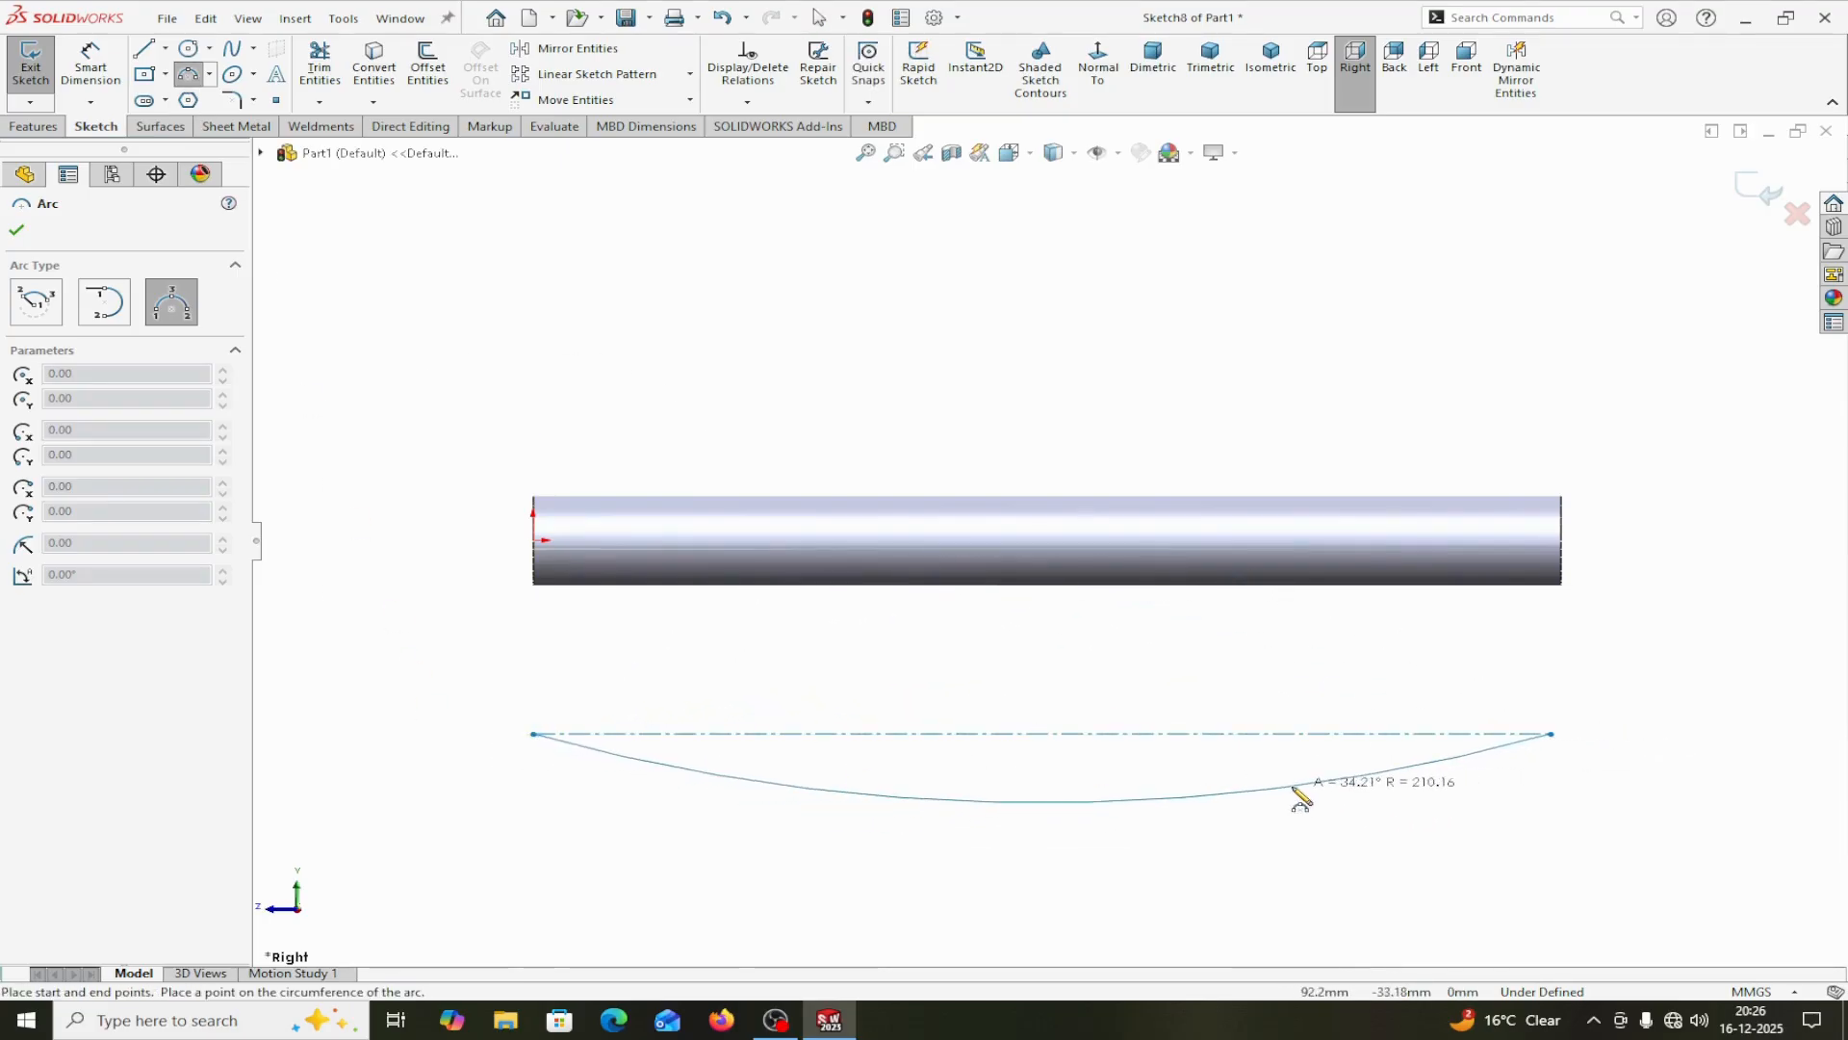
{"action": "left_click", "coordinate": [1301, 787]}
{"action": "right_click", "coordinate": [1298, 792]}
{"action": "left_click", "coordinate": [1346, 803]}
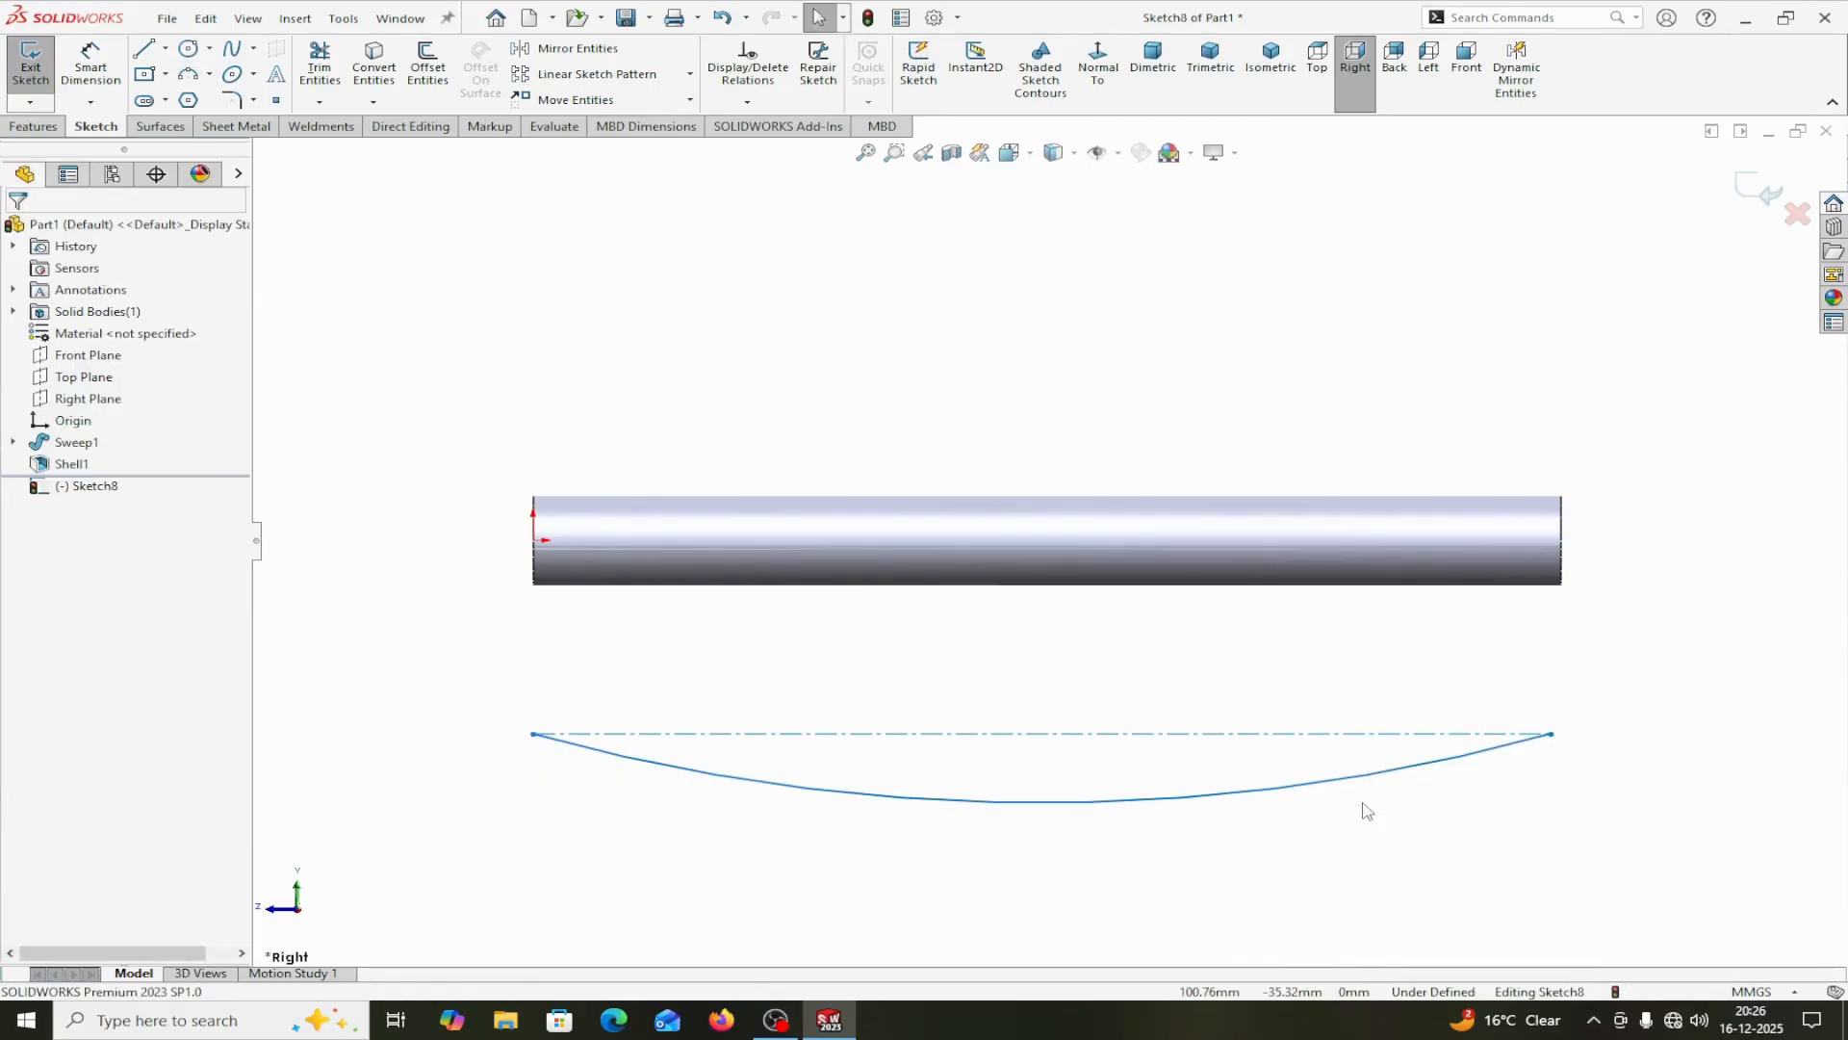
Add an arc-length dimension to the curve between its two endpoints, accepting the length as drawn.
{"action": "left_click", "coordinate": [87, 71]}
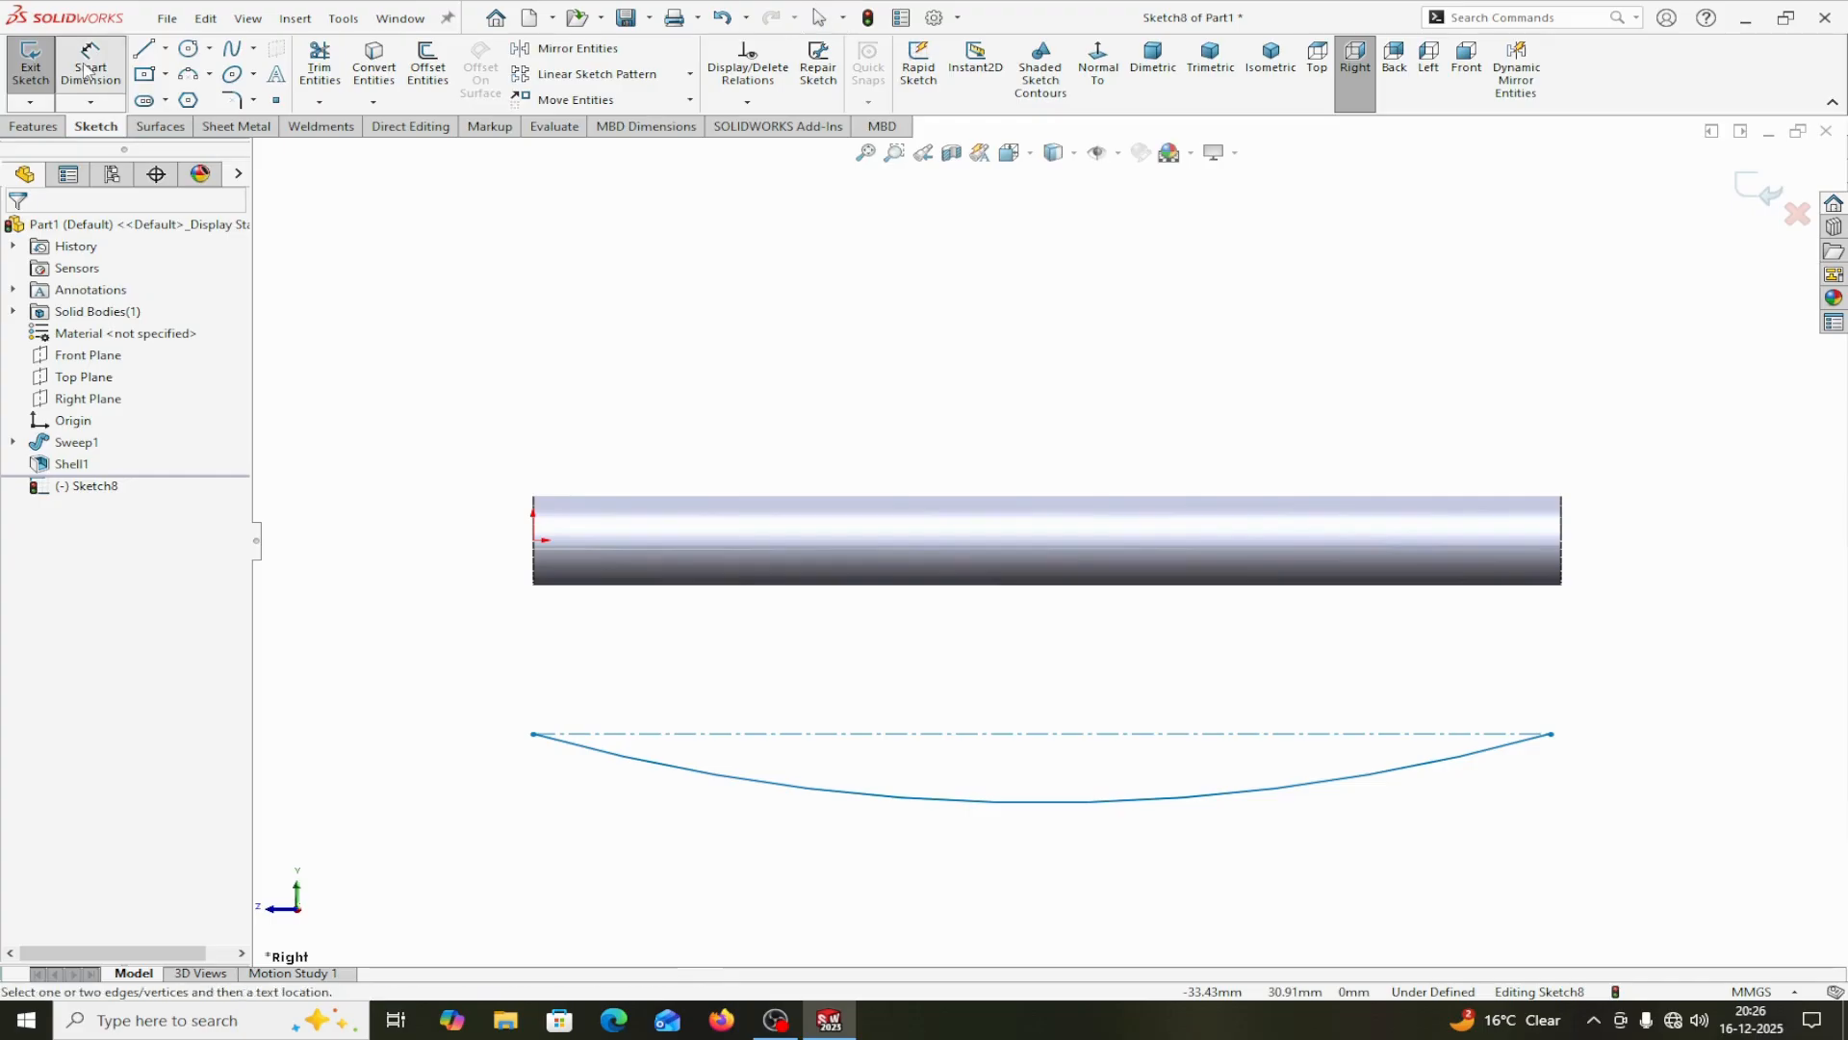
{"action": "left_click", "coordinate": [534, 735]}
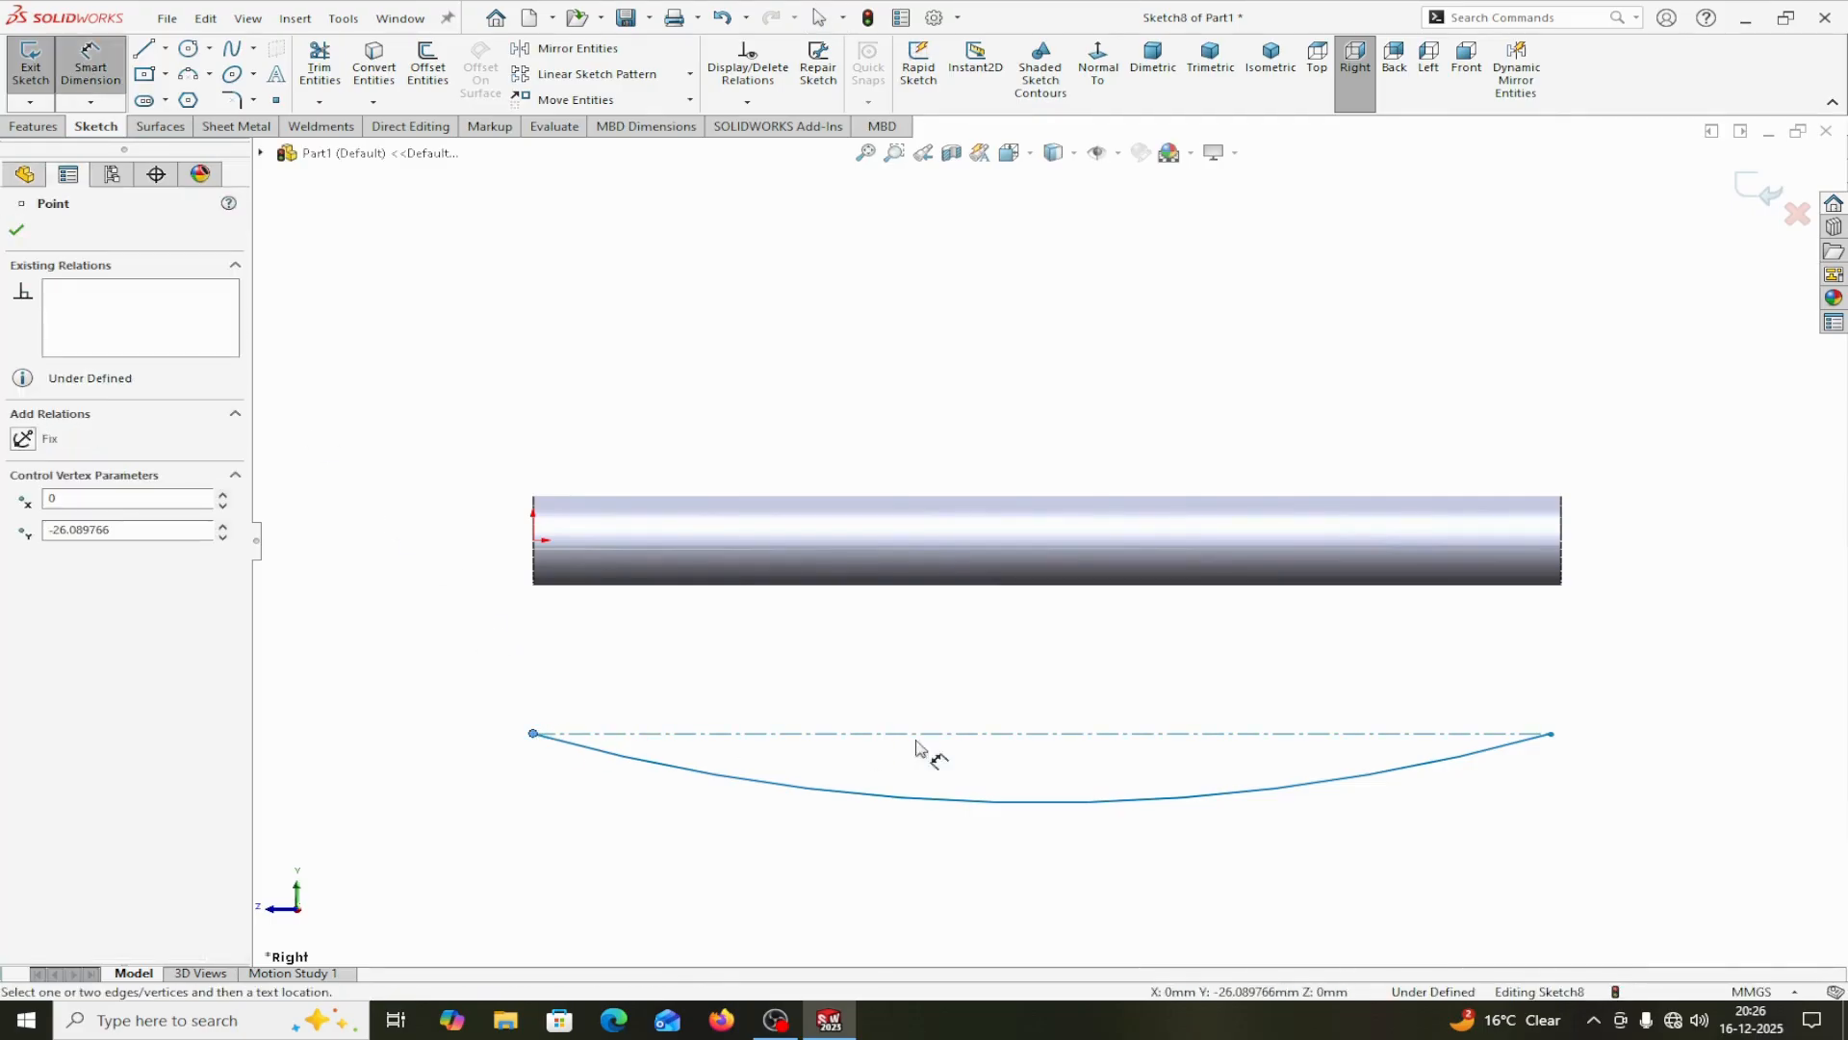
{"action": "left_click", "coordinate": [1550, 736]}
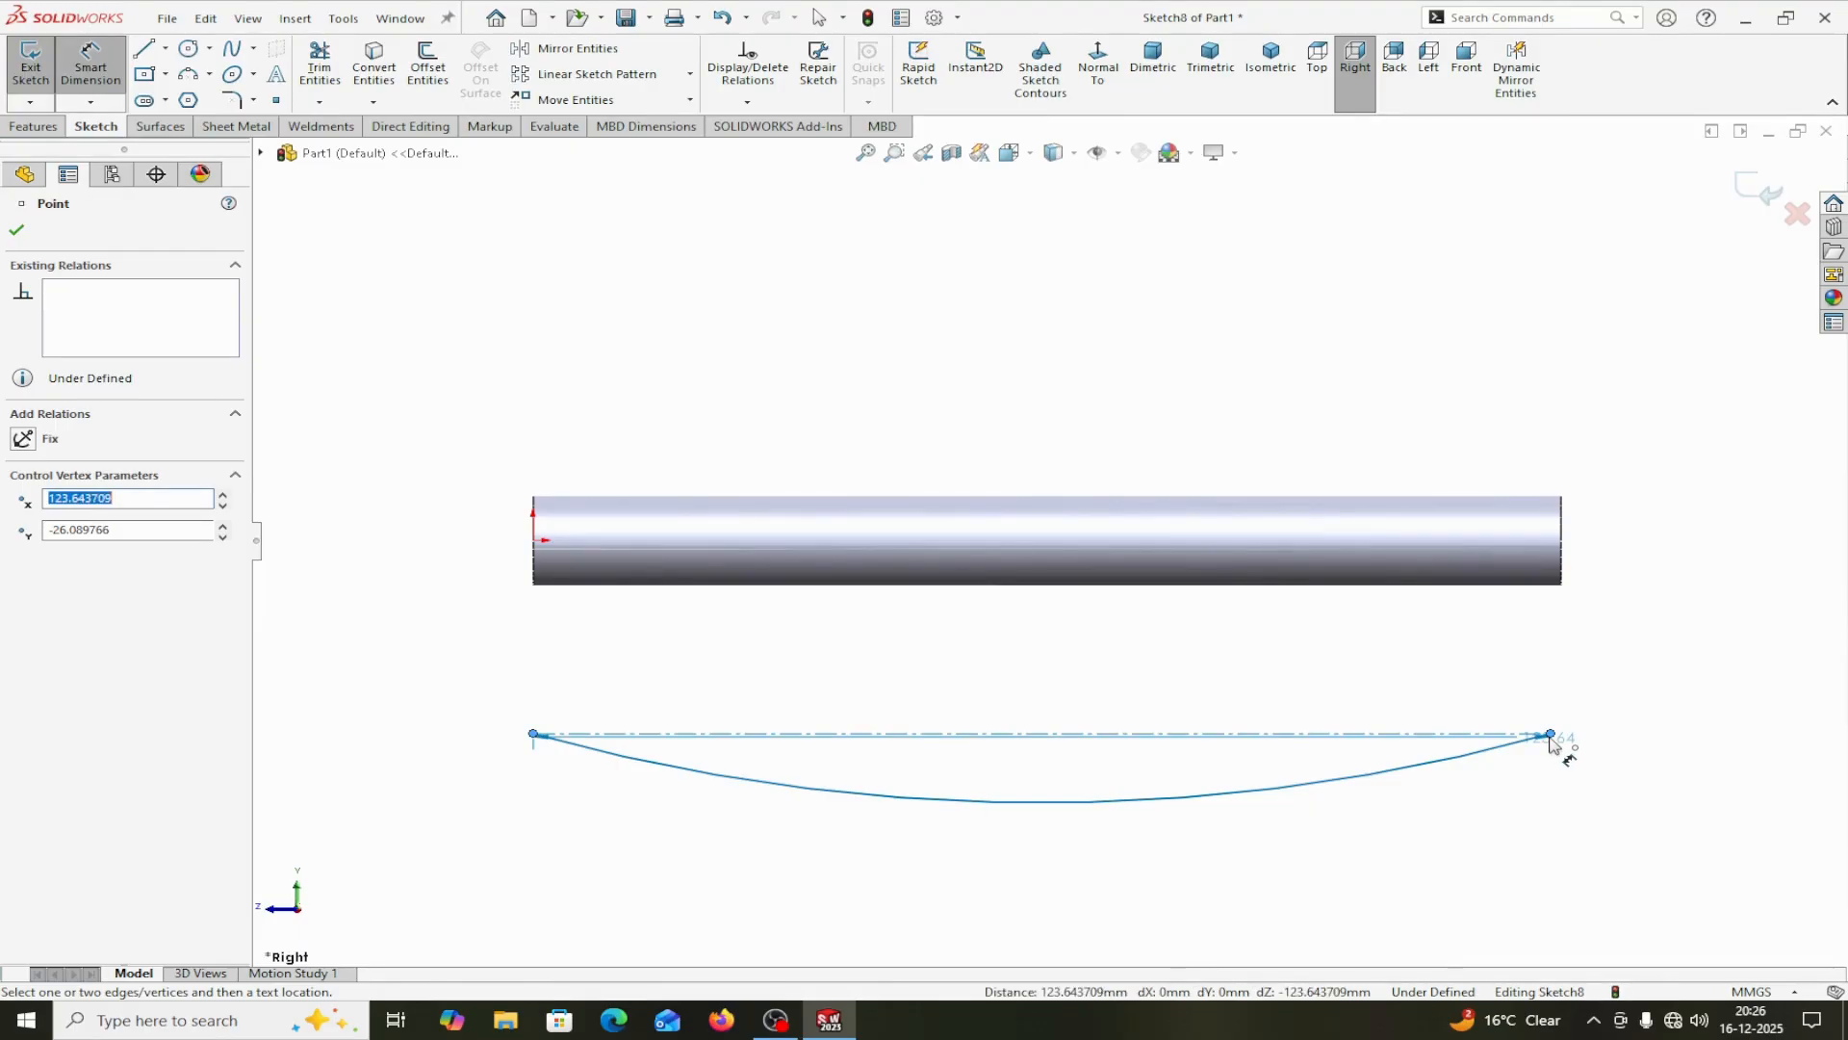
{"action": "left_click", "coordinate": [1115, 804]}
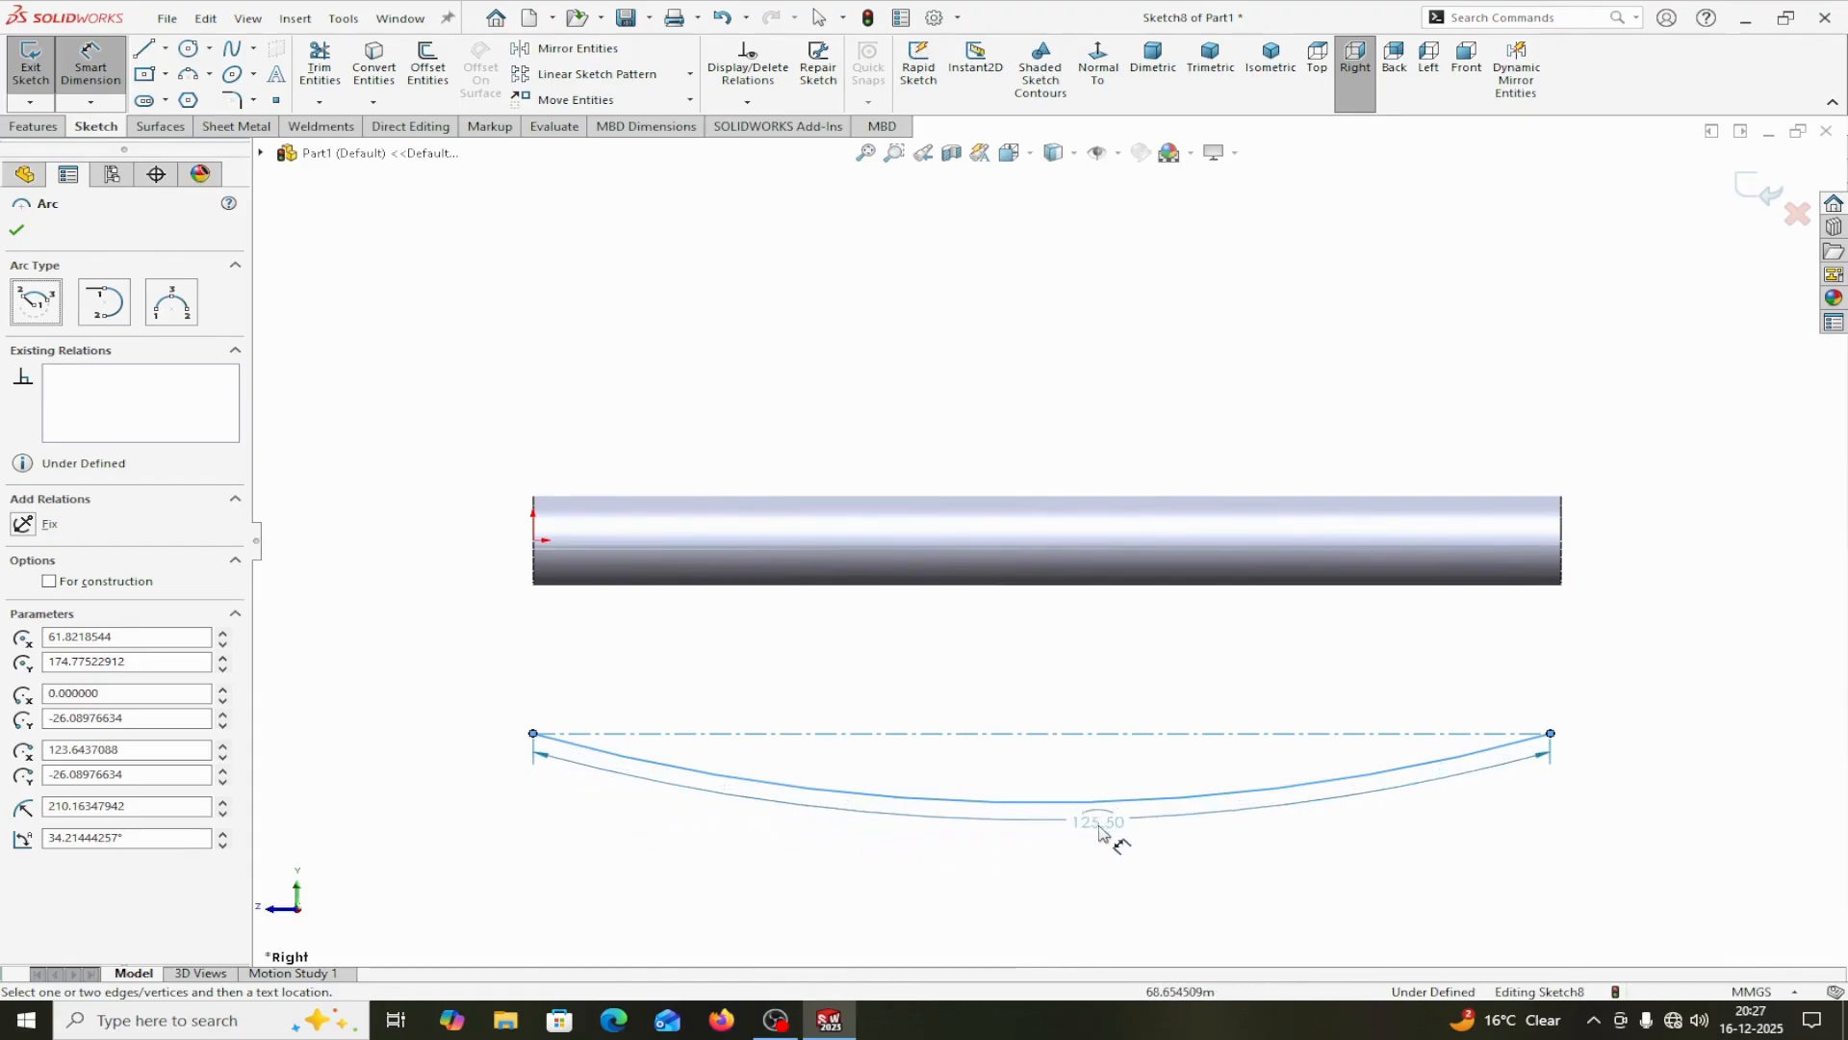
{"action": "left_click", "coordinate": [1099, 852]}
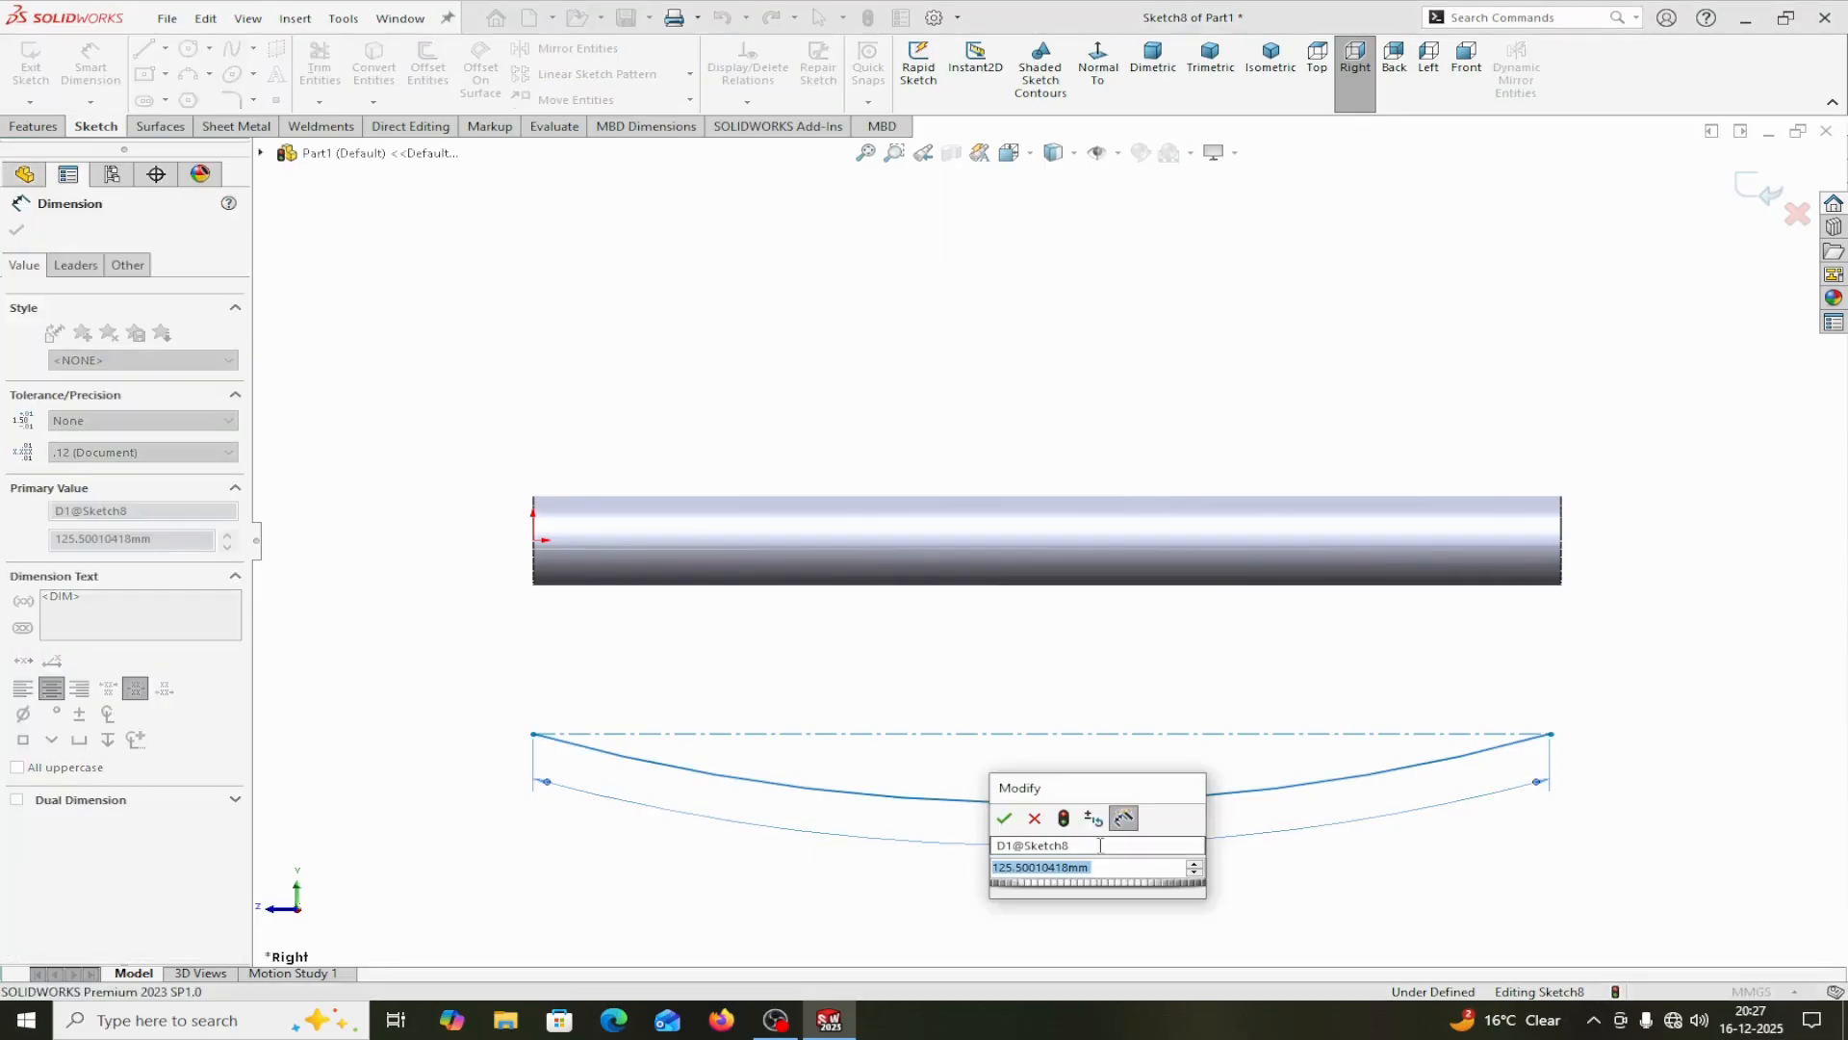
{"action": "left_click", "coordinate": [1004, 818]}
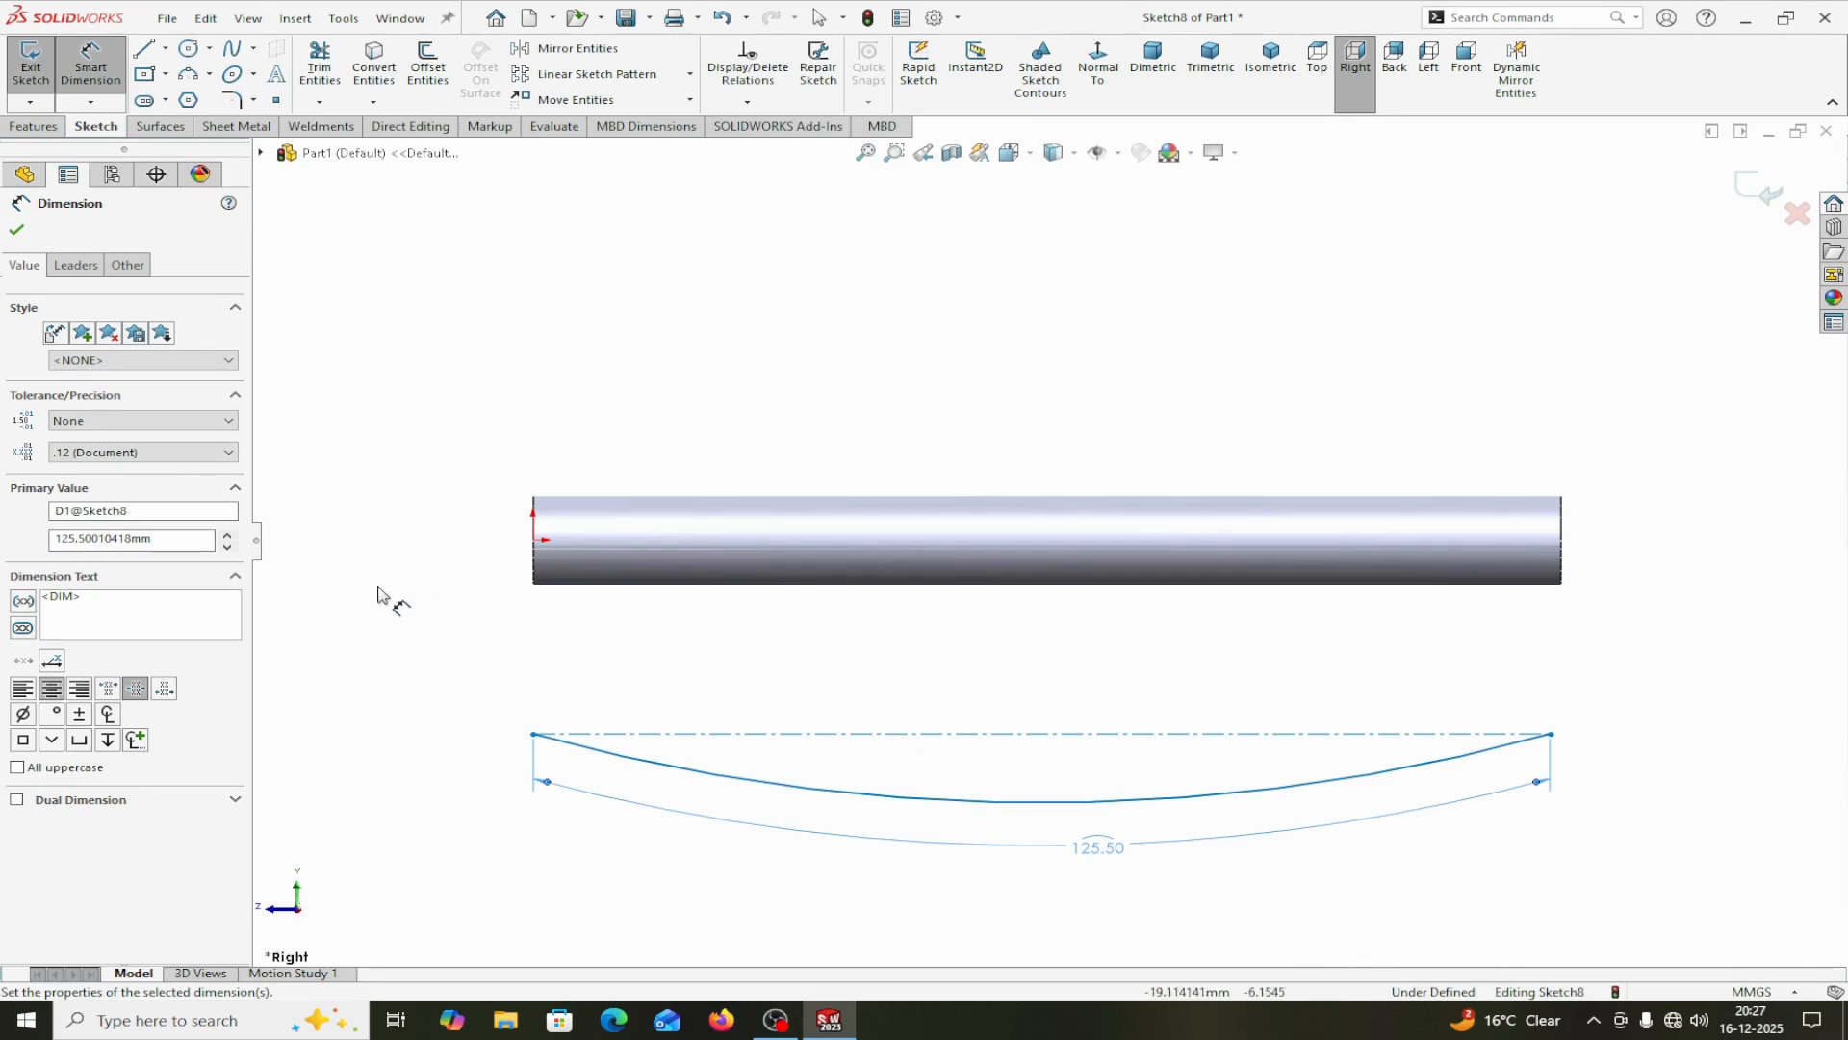
Dimension the distance from the horizontal centerline to the lowest point of the arc as 12 mm.
{"action": "left_click", "coordinate": [1151, 735]}
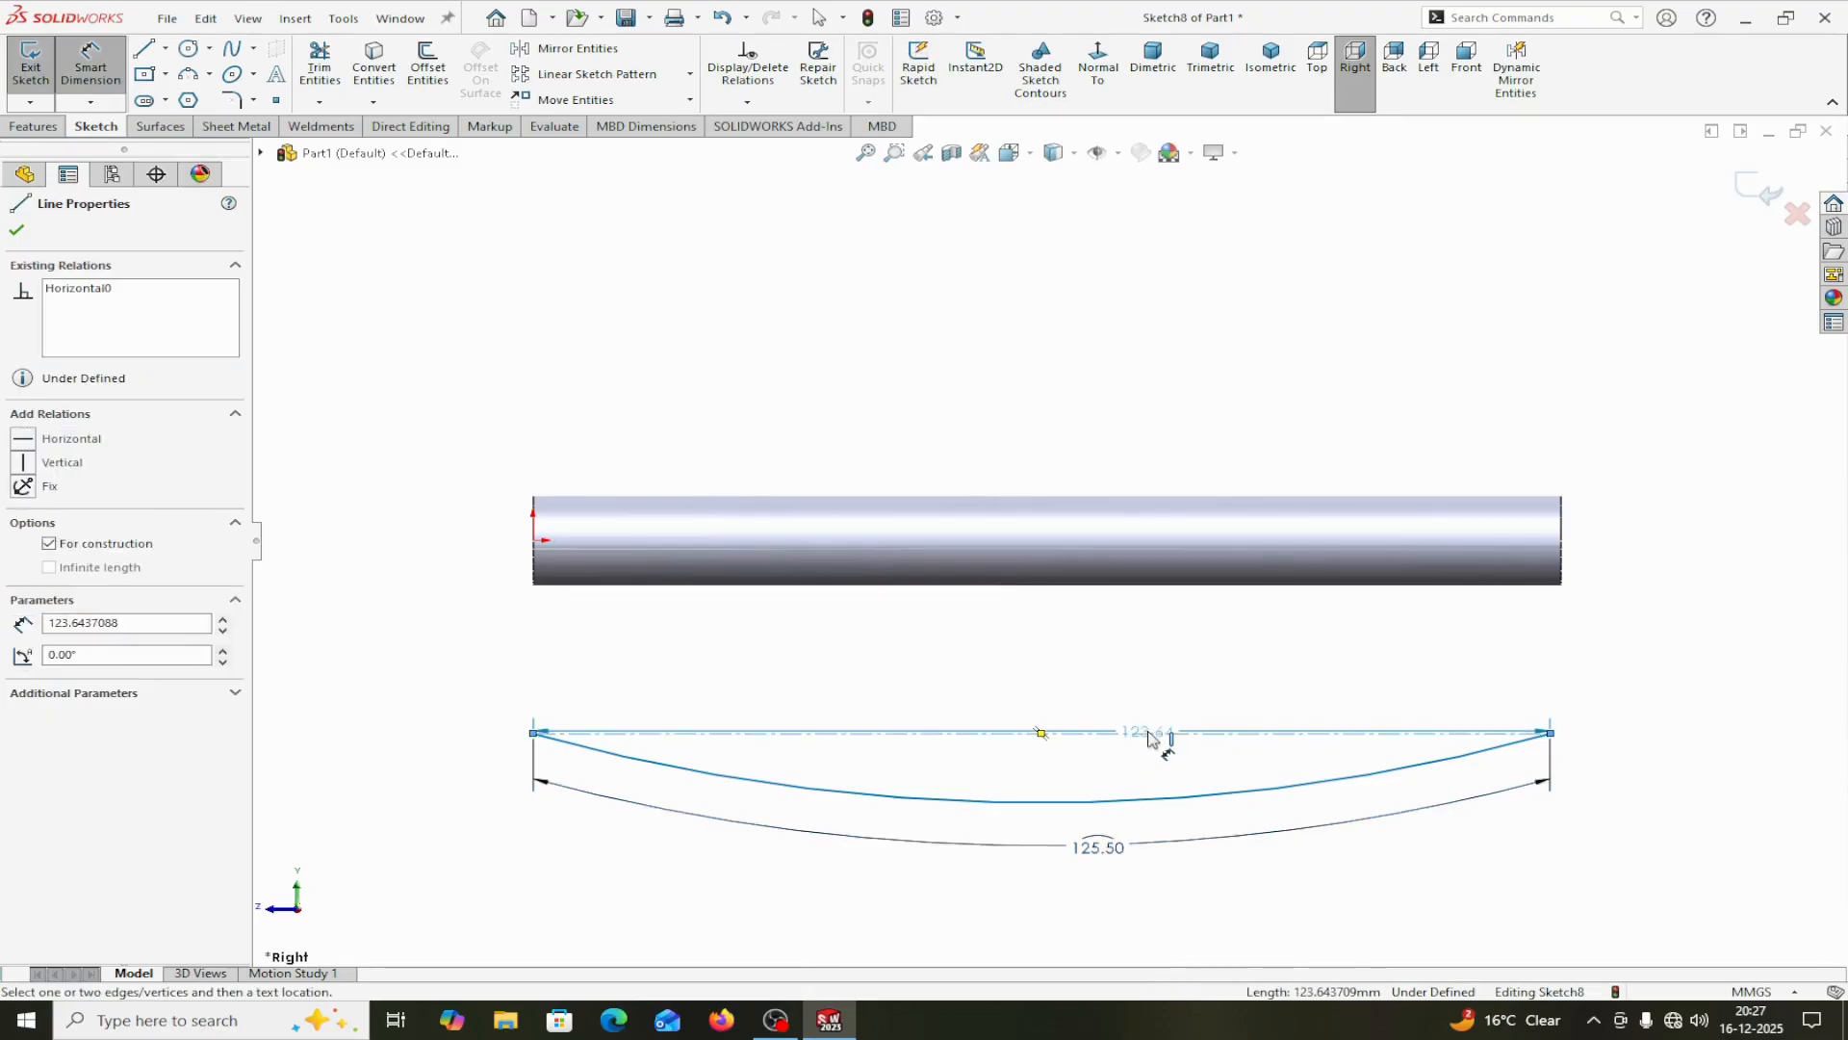
{"action": "left_click", "coordinate": [1114, 803]}
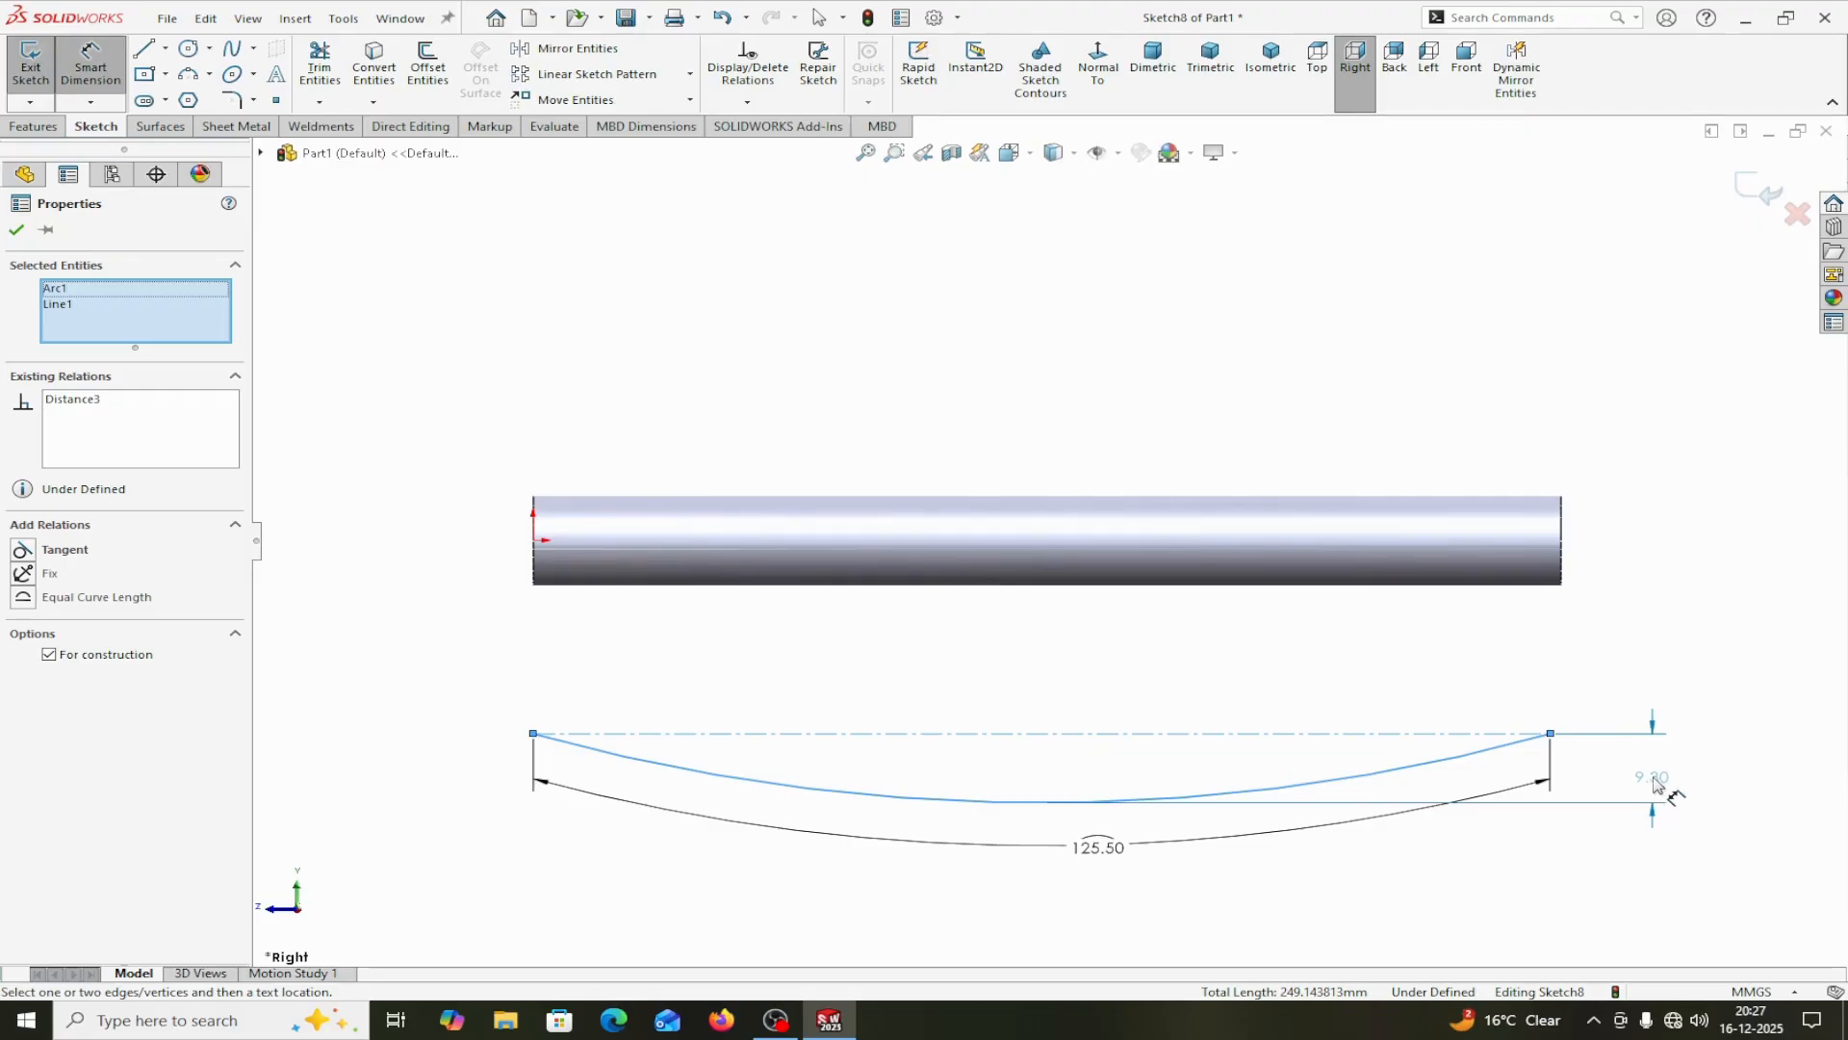
{"action": "left_click", "coordinate": [1655, 785]}
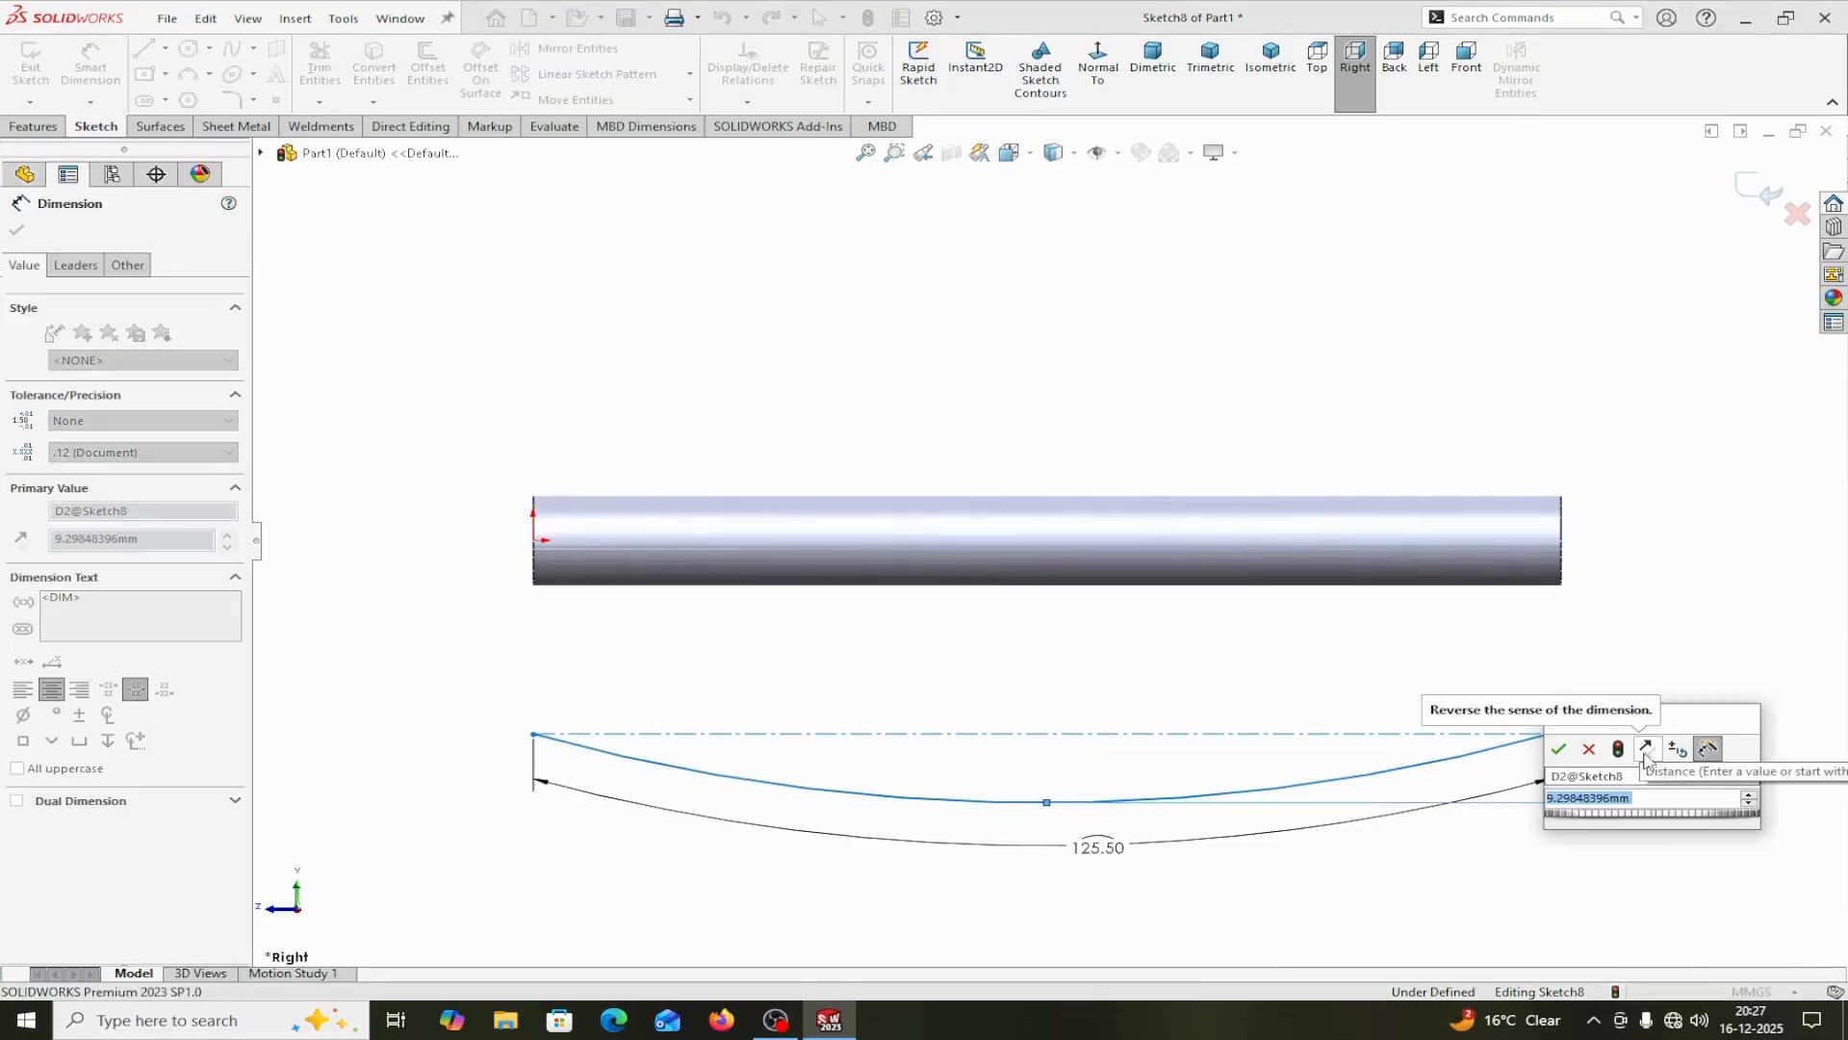
{"action": "type", "text": "12"}
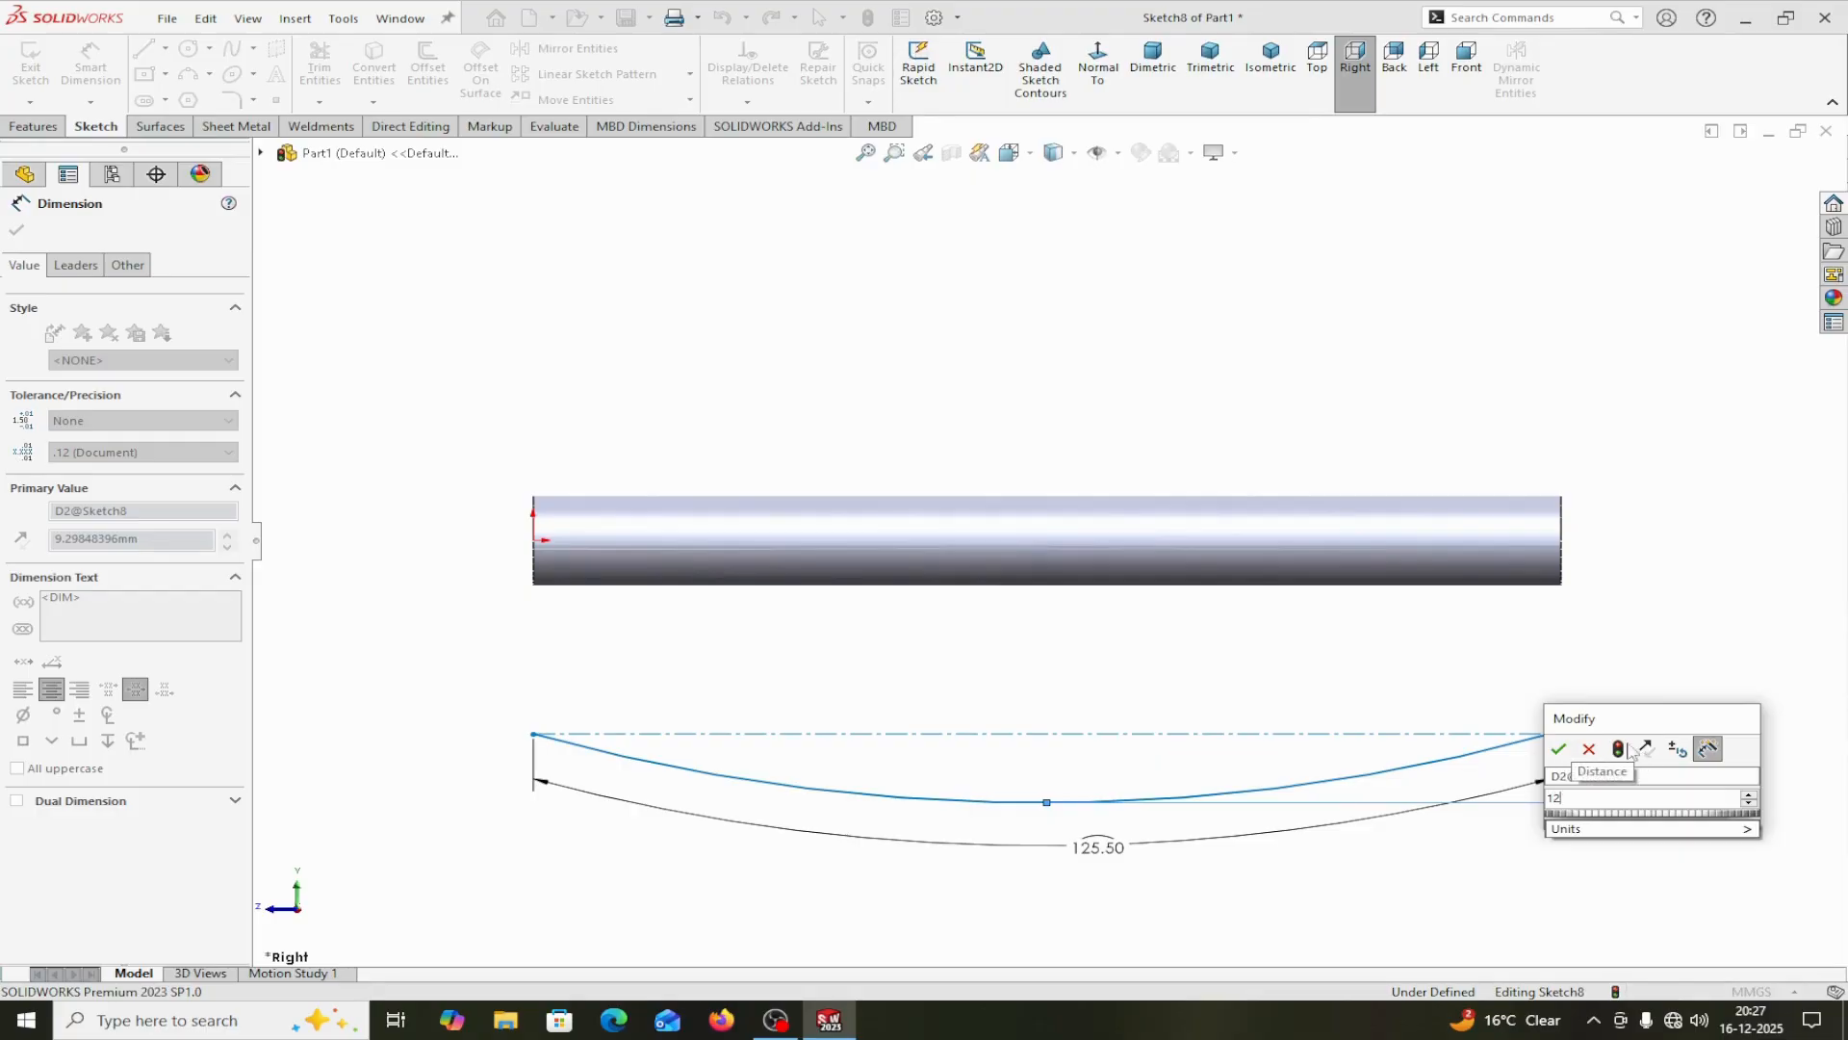
{"action": "left_click", "coordinate": [1560, 750]}
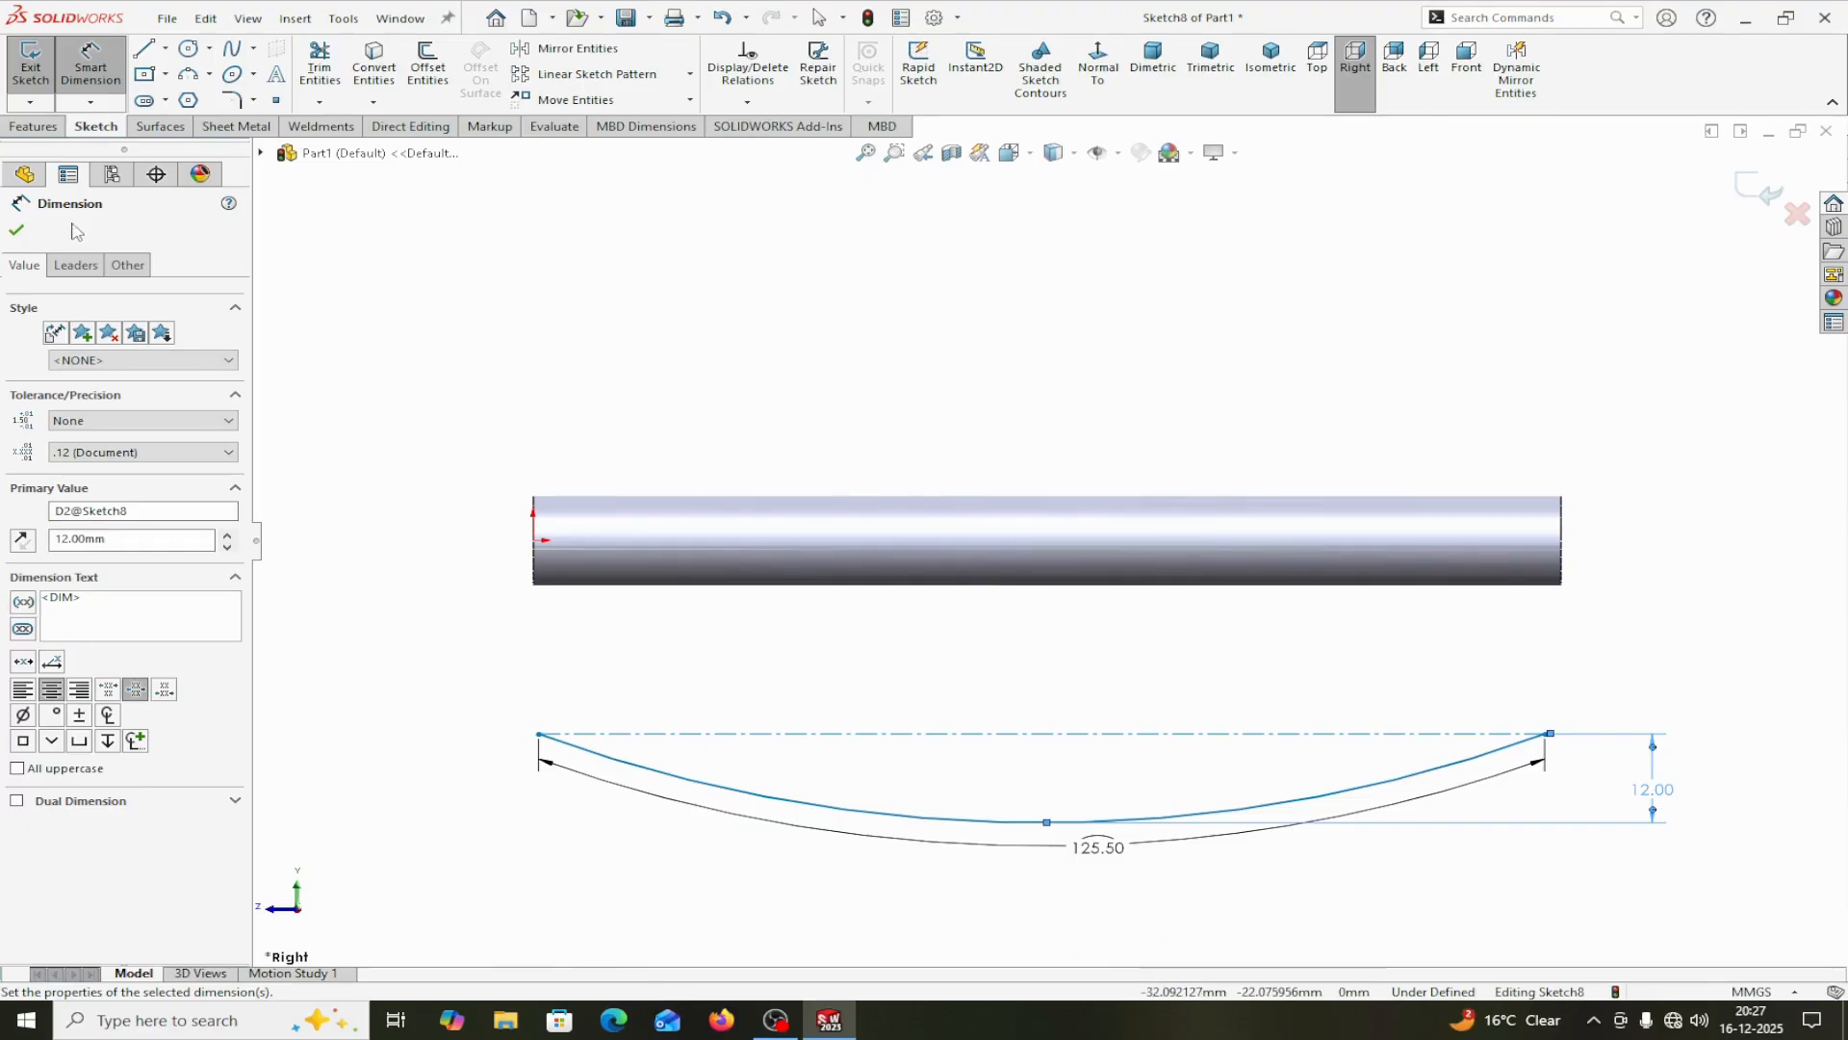
{"action": "left_click", "coordinate": [17, 229]}
Add a Vertical relation between the arc's endpoint below the tube's origin end and the origin.
{"action": "left_click", "coordinate": [540, 735]}
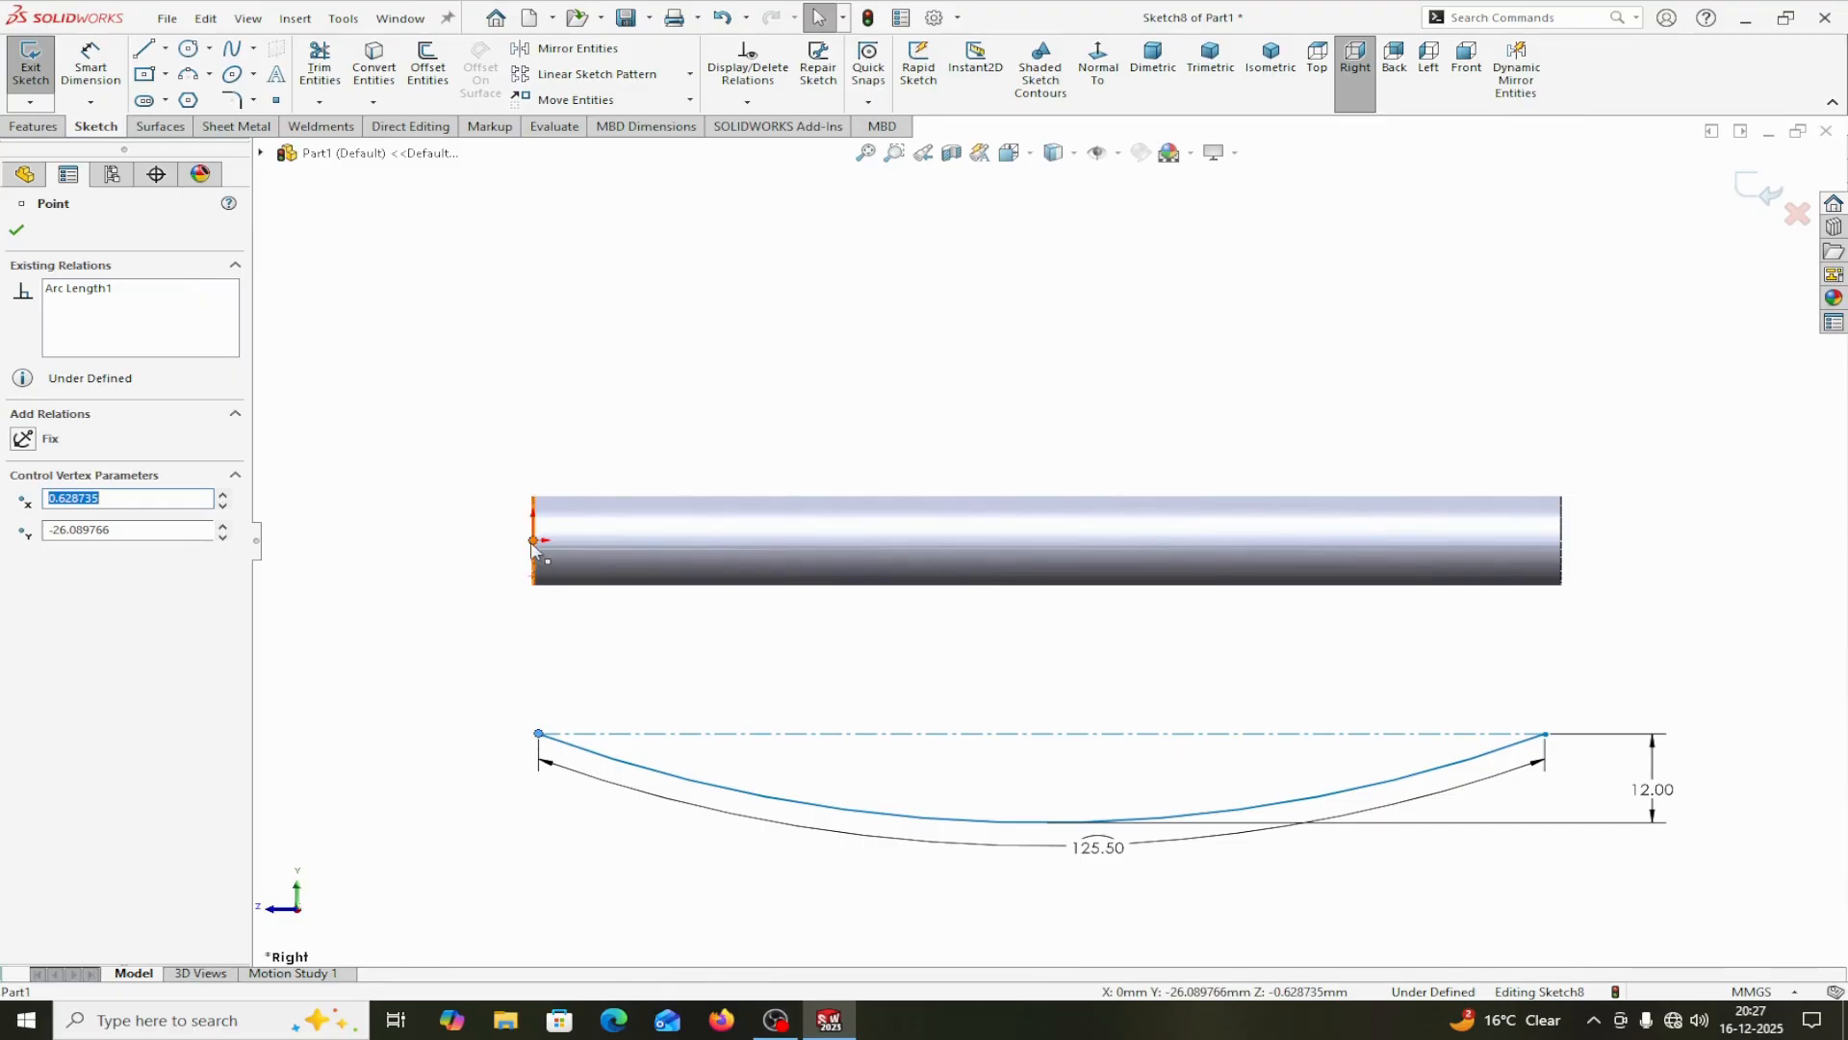
{"action": "left_click", "coordinate": [532, 542], "text": "ctrl"}
{"action": "left_click", "coordinate": [39, 576]}
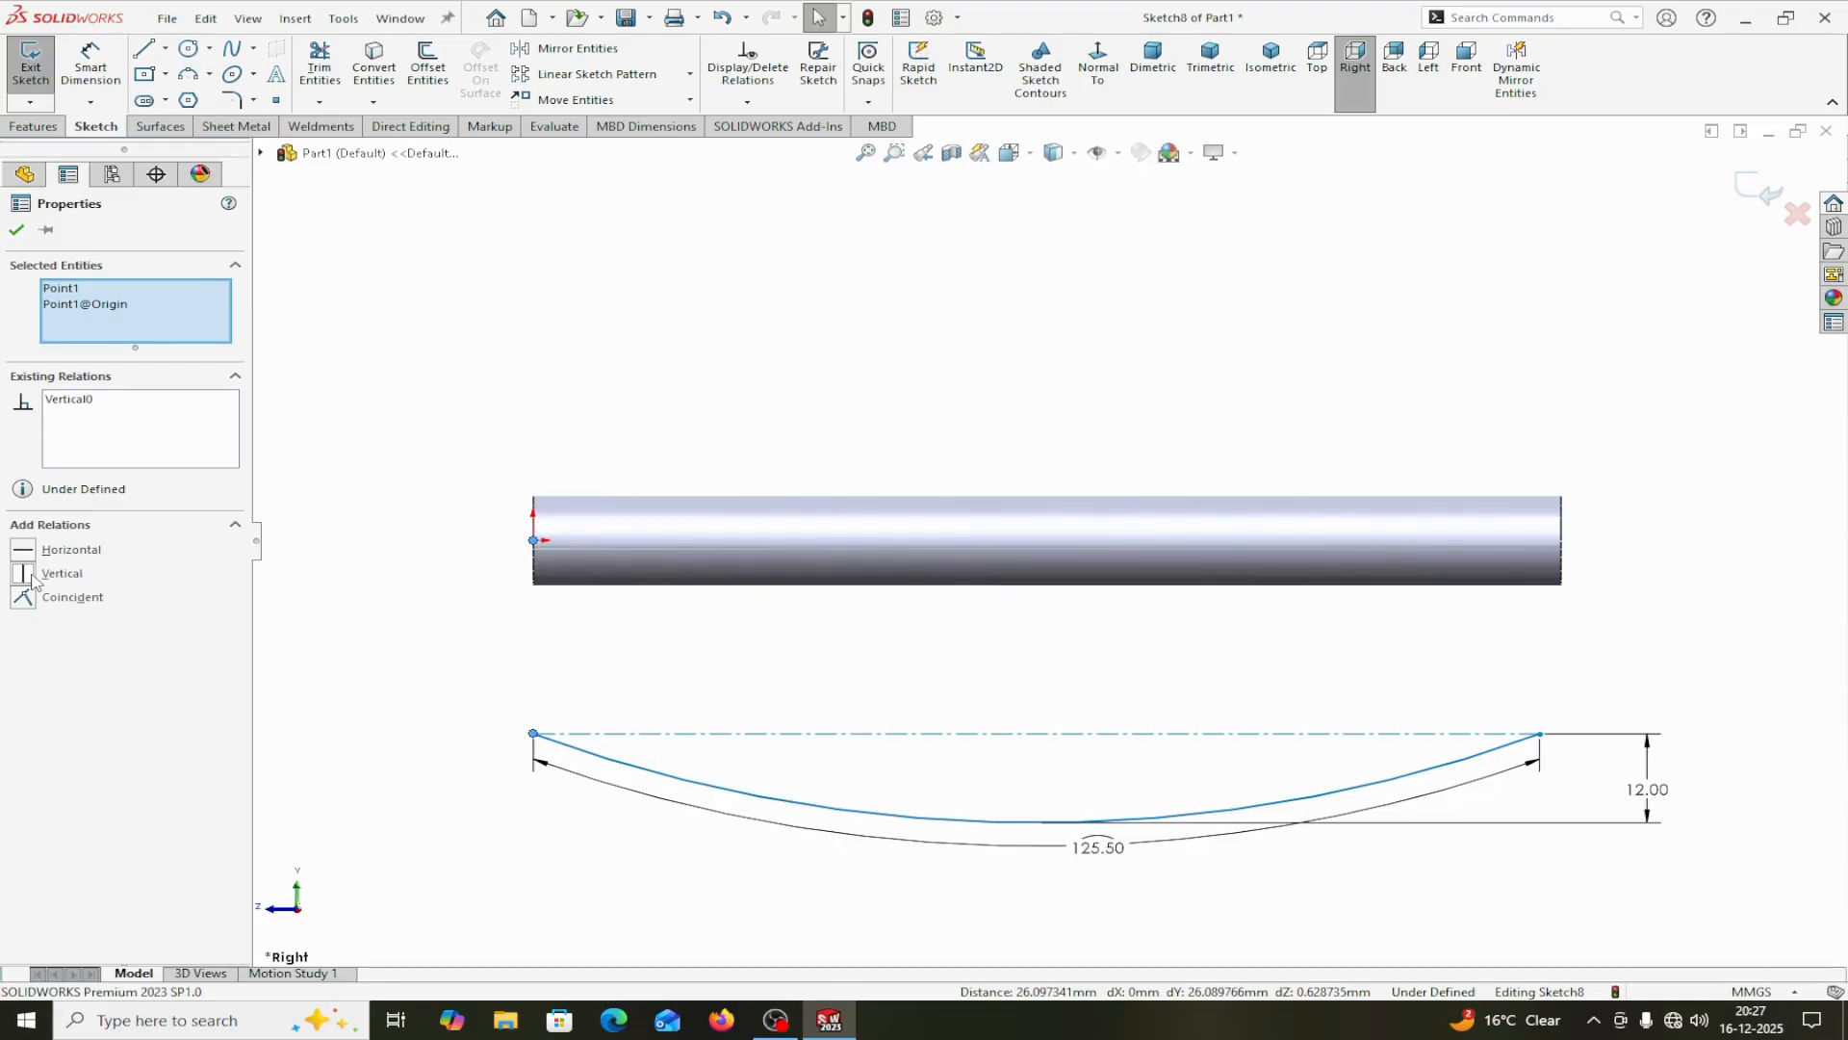
{"action": "left_click", "coordinate": [15, 232]}
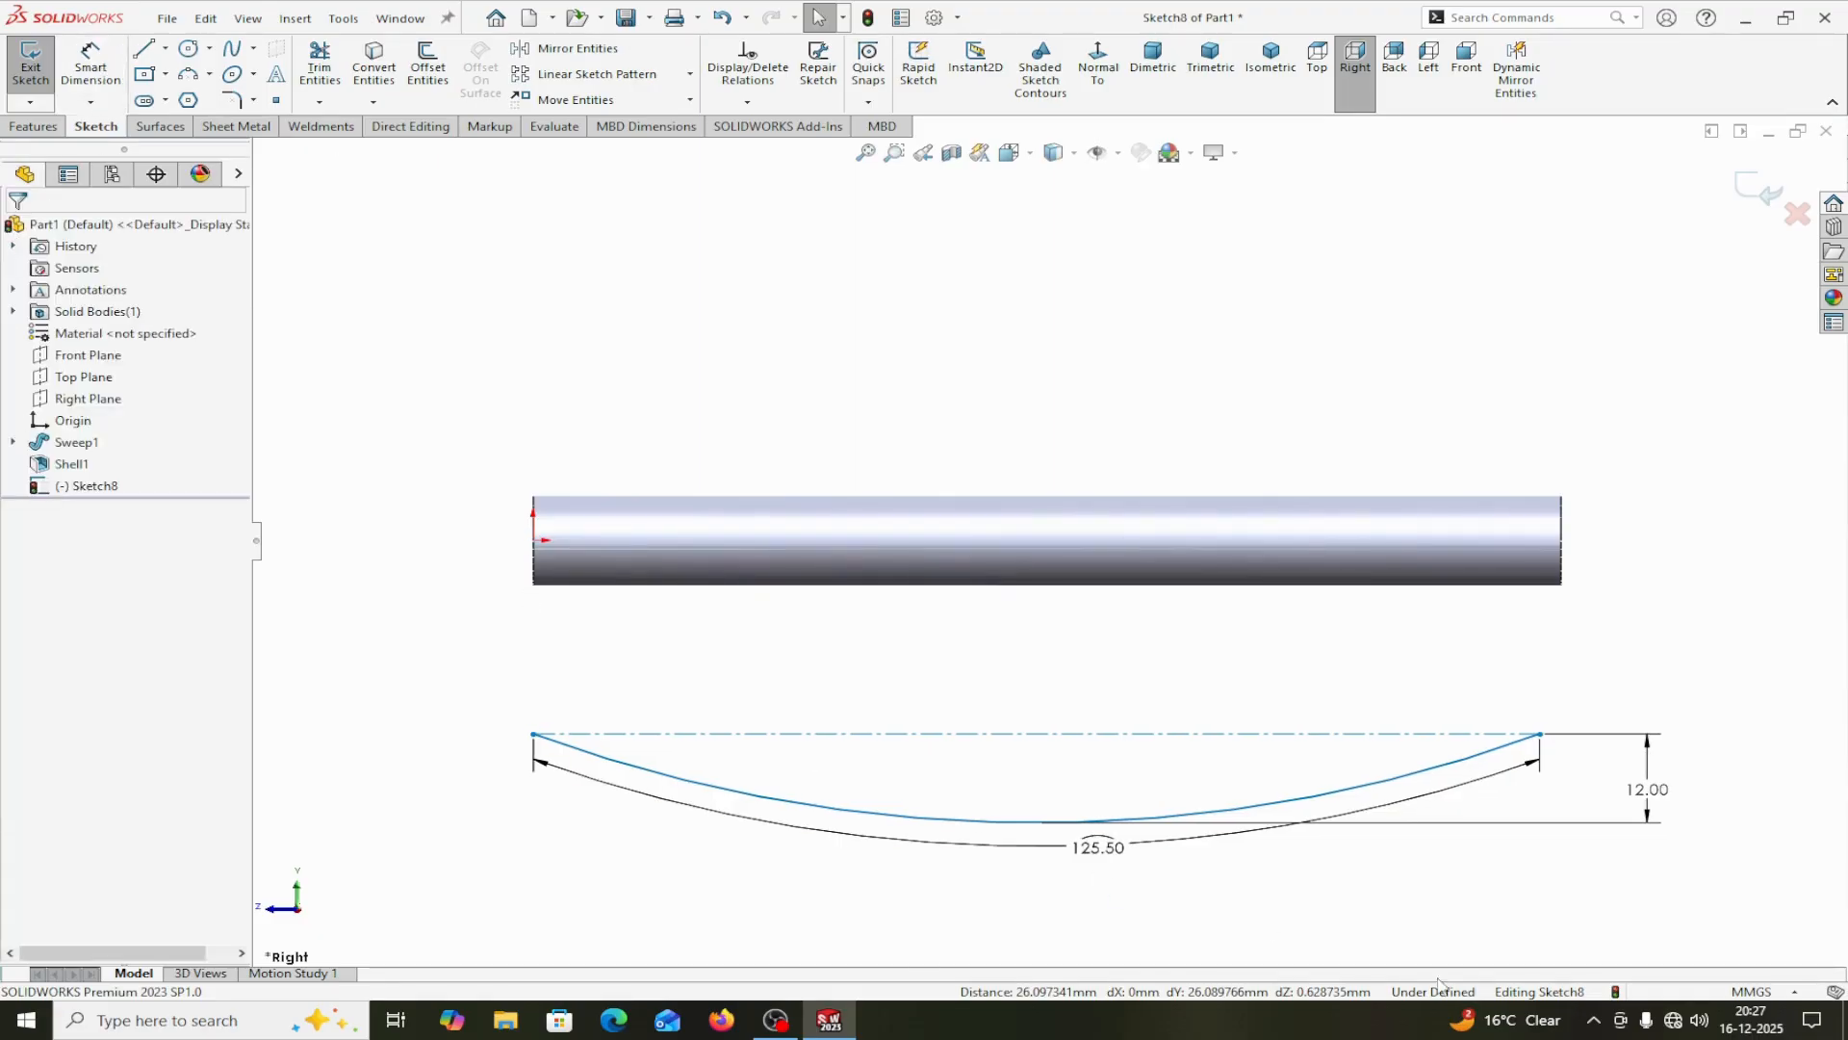
Dimension the distance from the origin down to the arc's endpoint directly below it as 20 mm.
{"action": "left_click", "coordinate": [90, 63]}
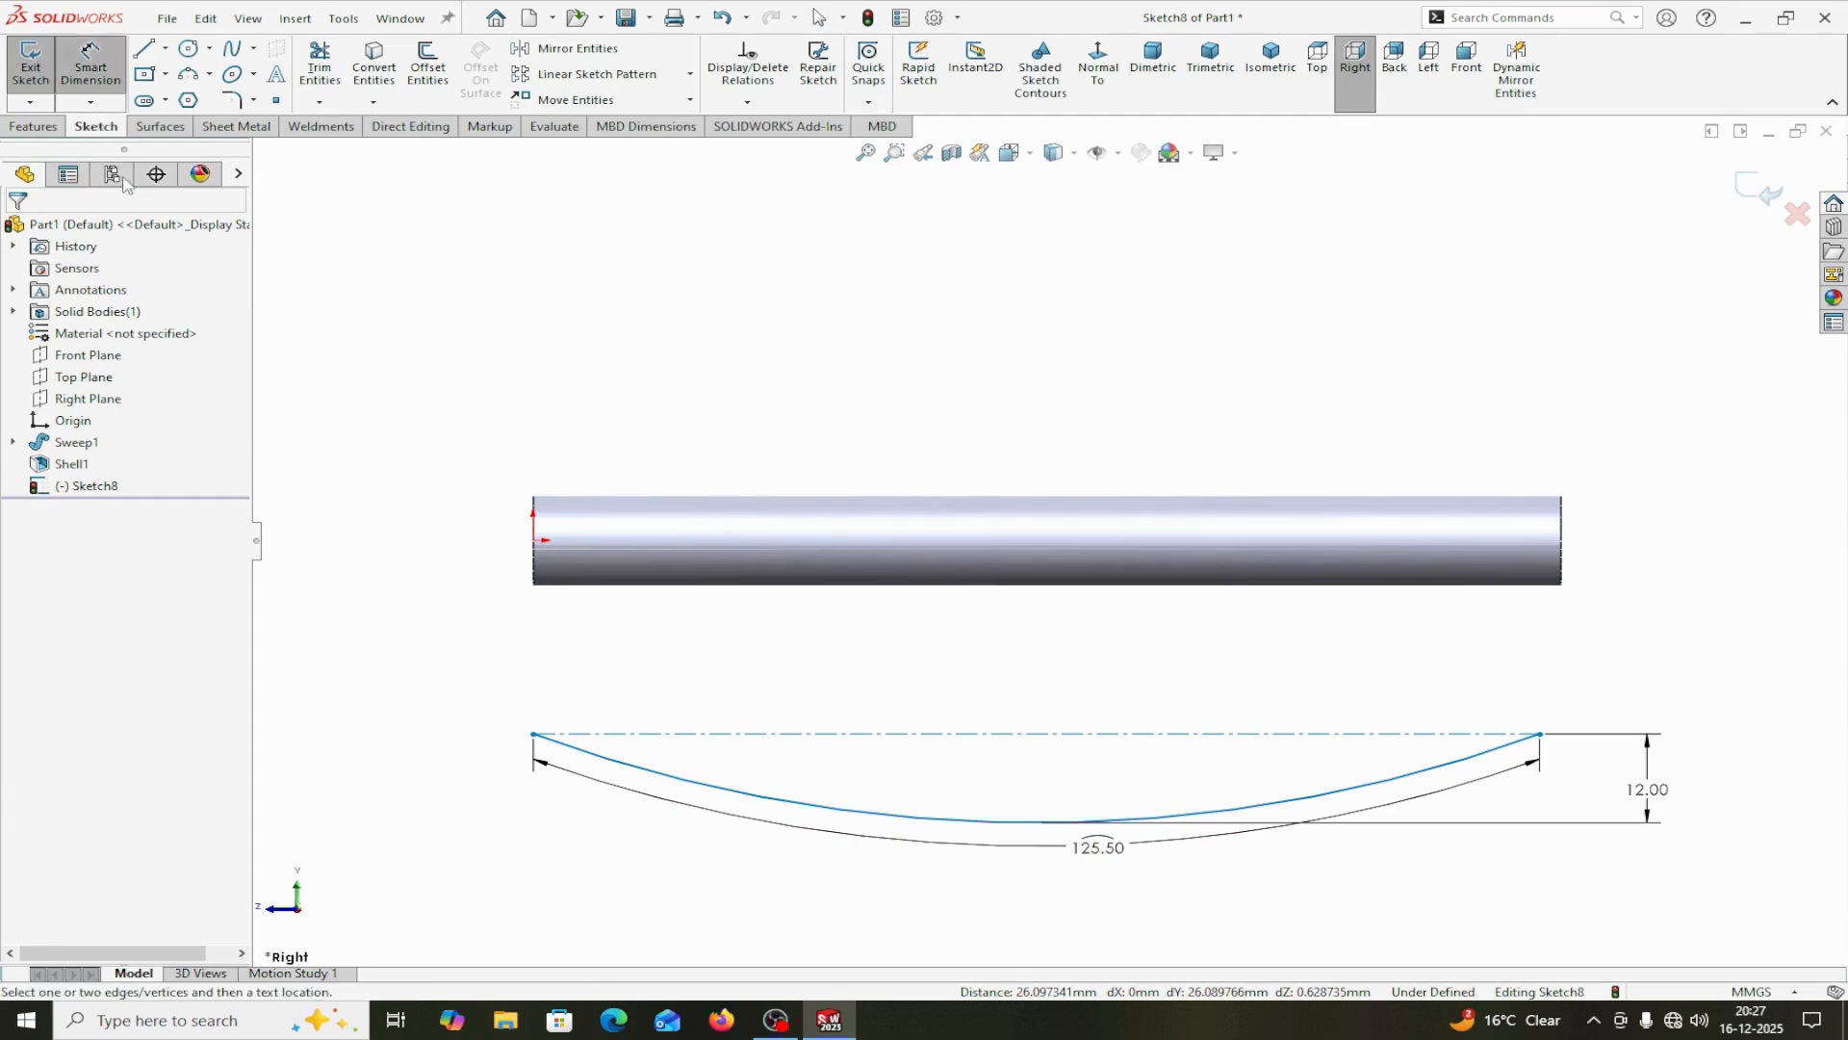
{"action": "left_click", "coordinate": [534, 734]}
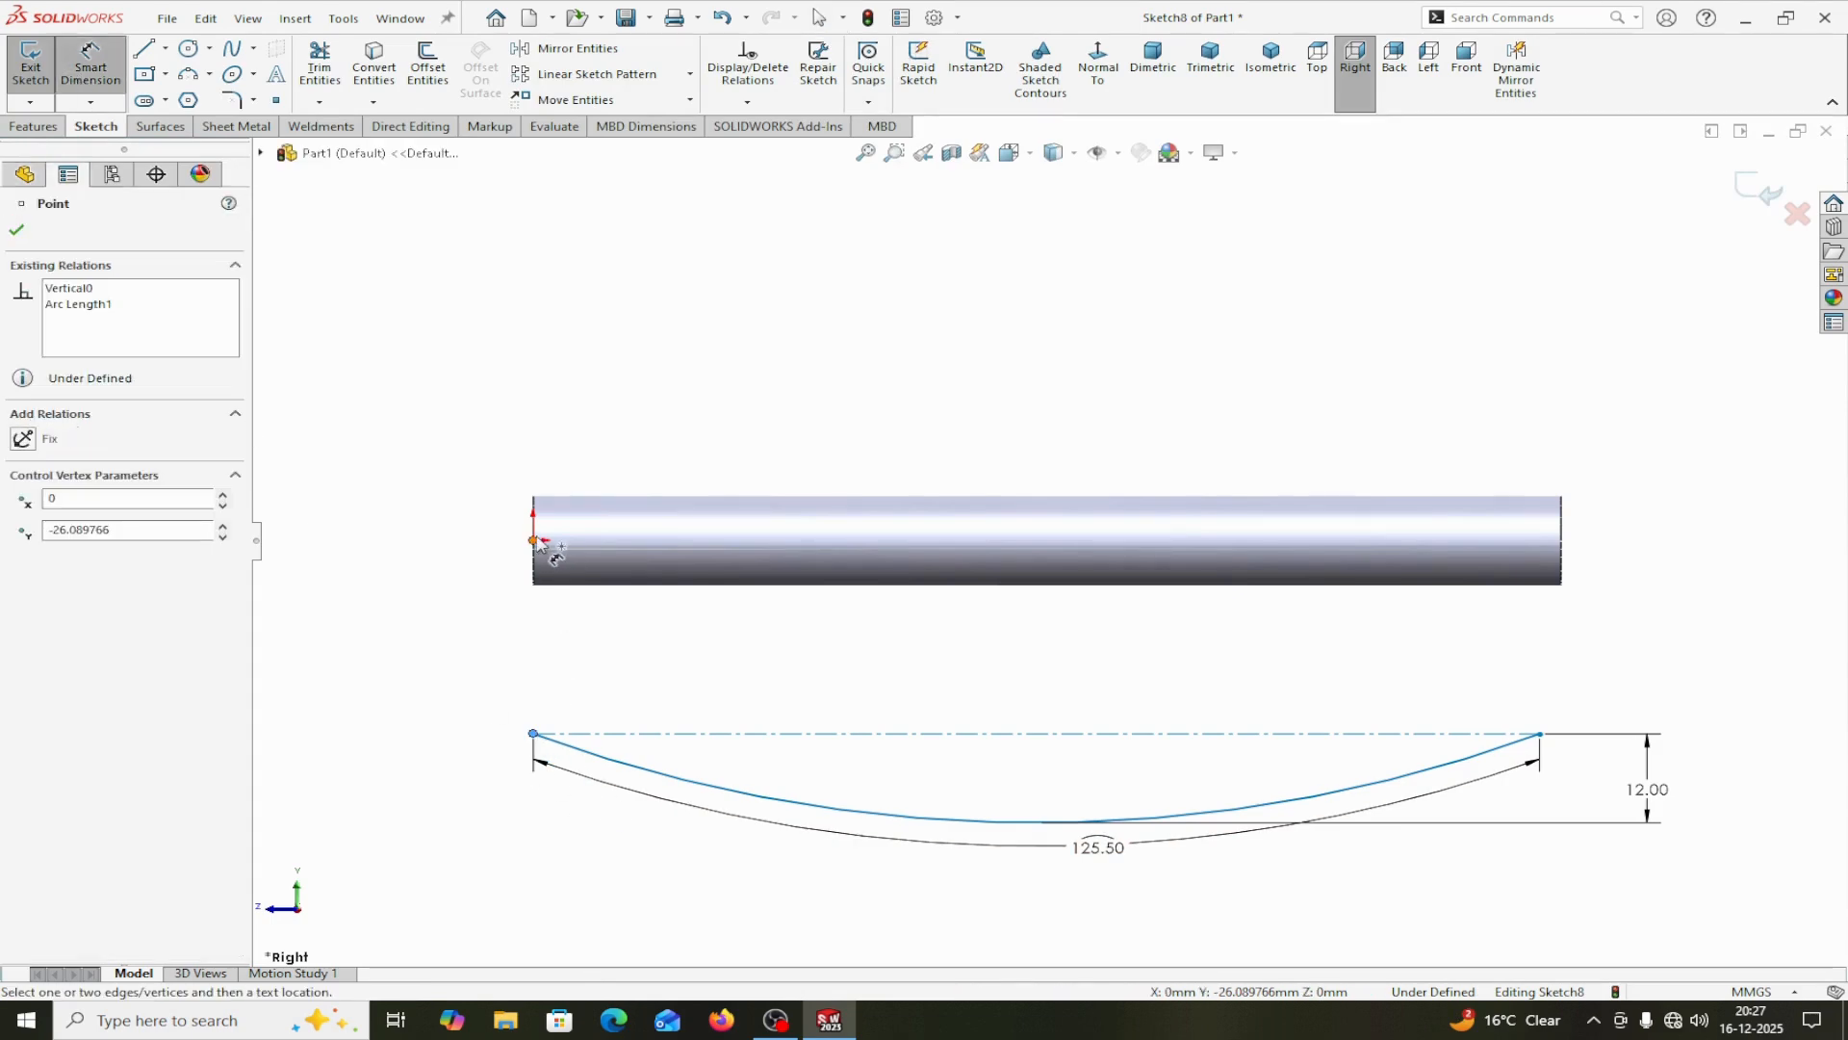
{"action": "left_click", "coordinate": [535, 541]}
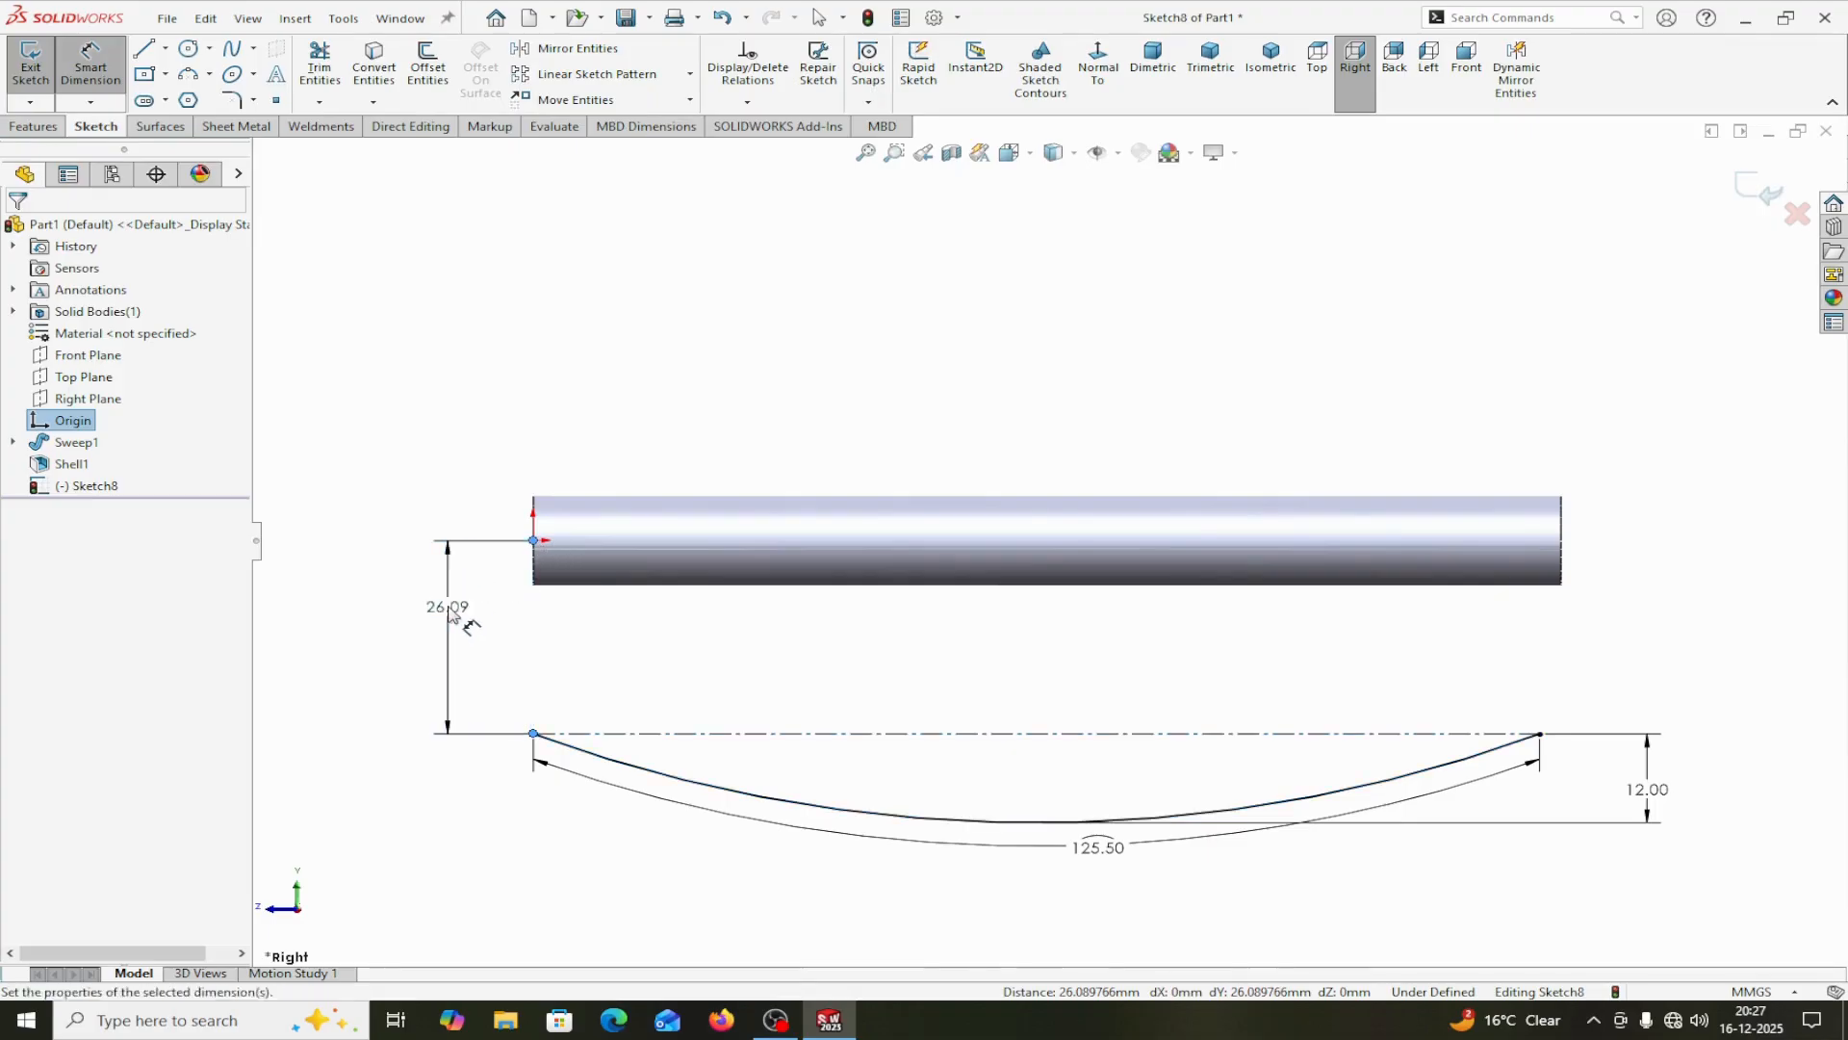
{"action": "left_click", "coordinate": [450, 606]}
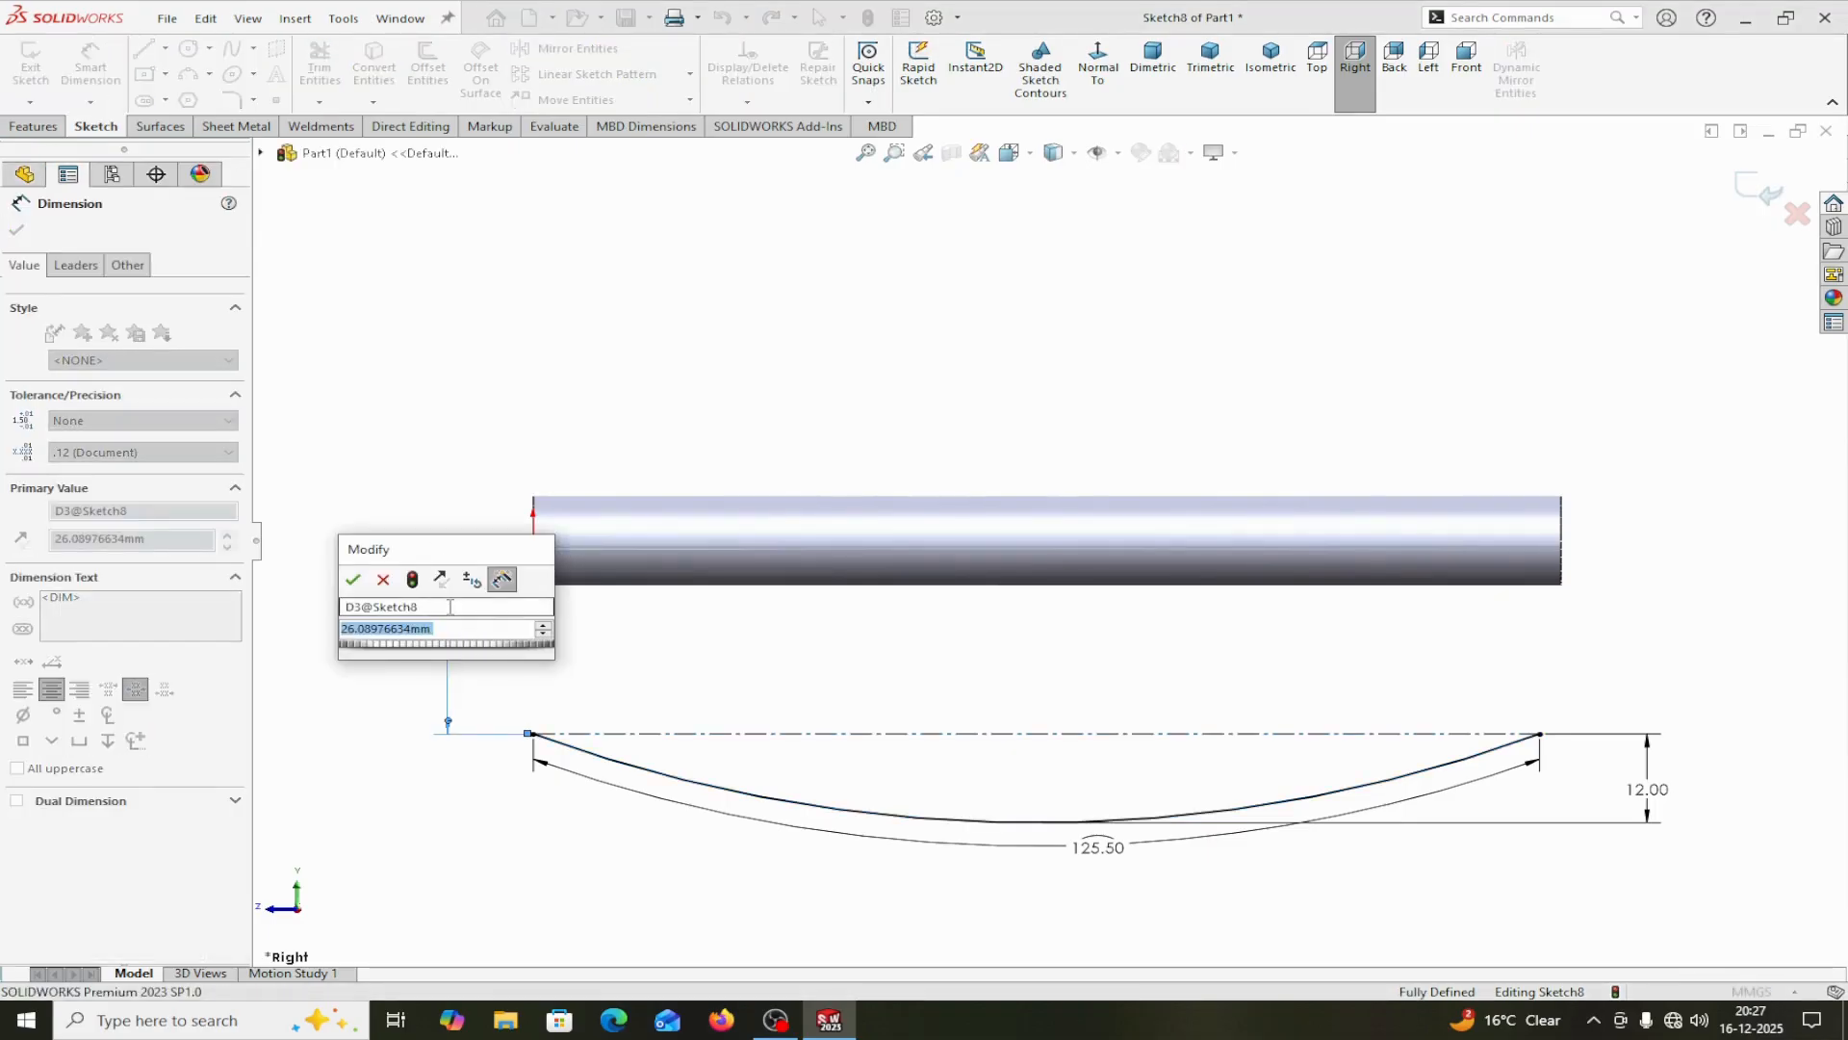
{"action": "type", "text": "2"}
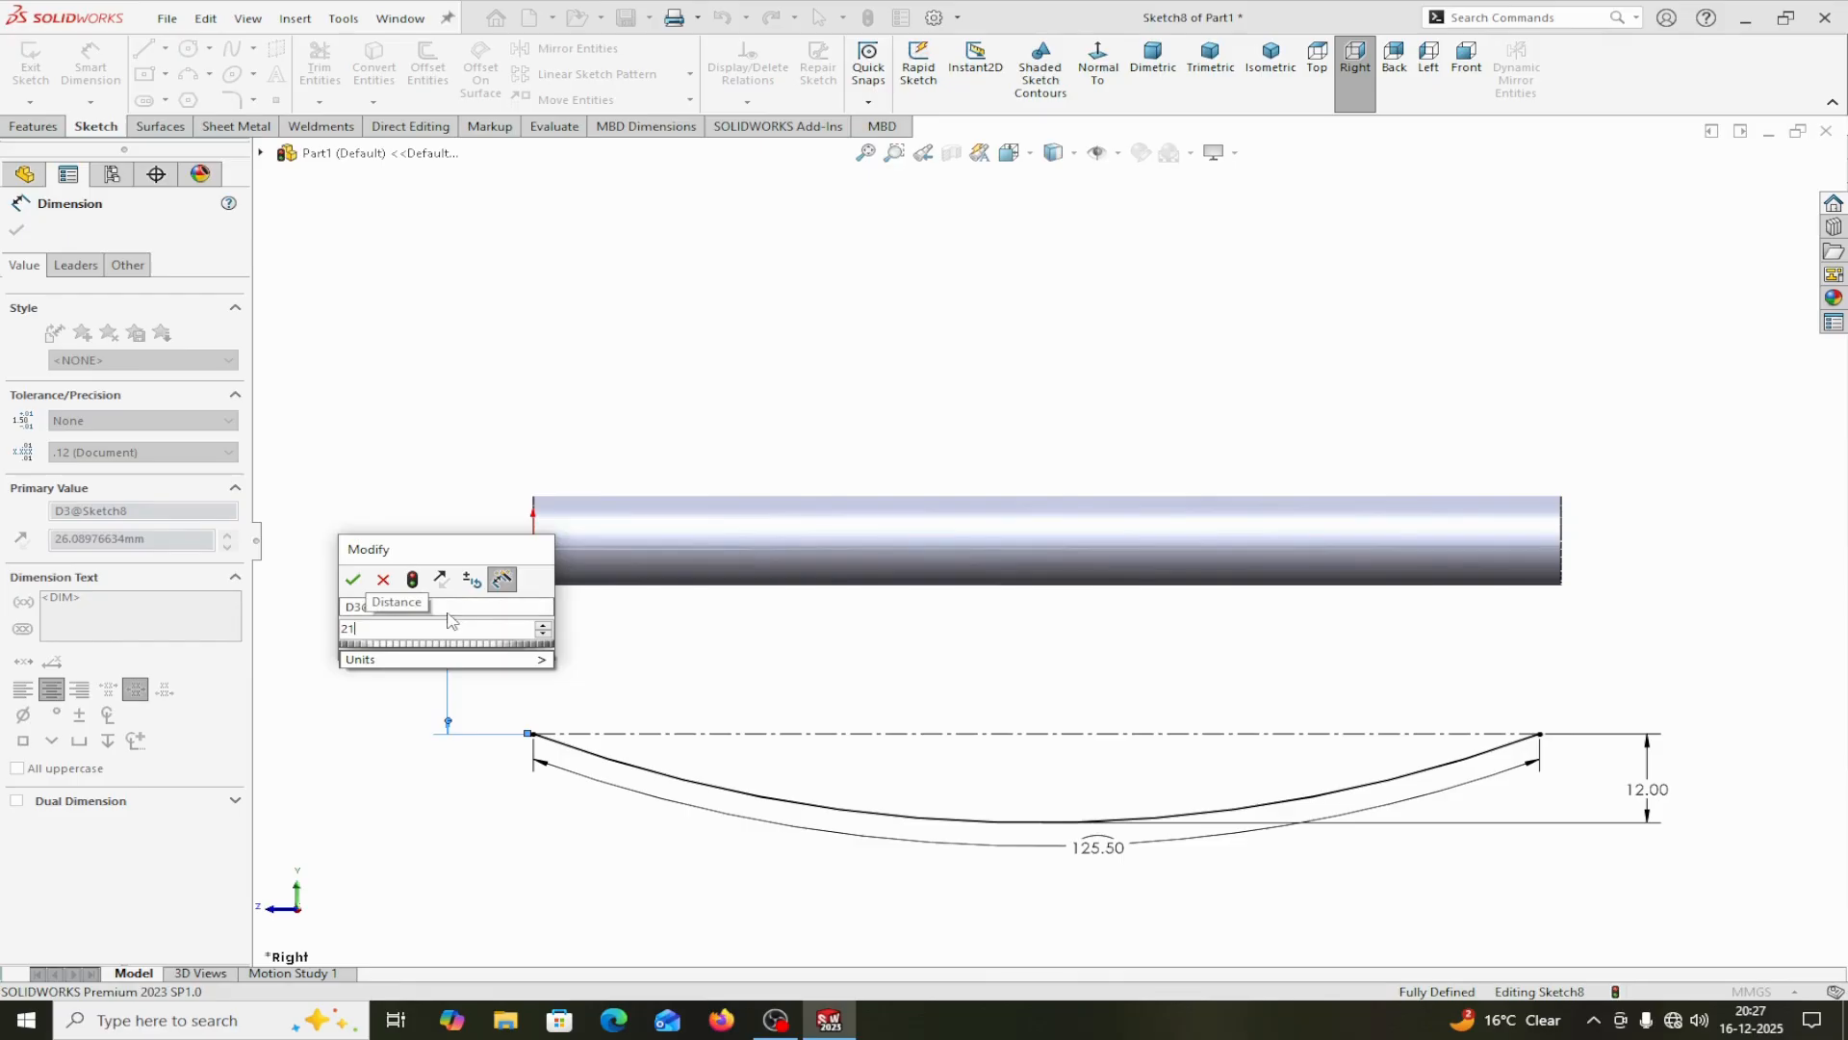
{"action": "type", "text": "0"}
{"action": "left_click", "coordinate": [353, 580]}
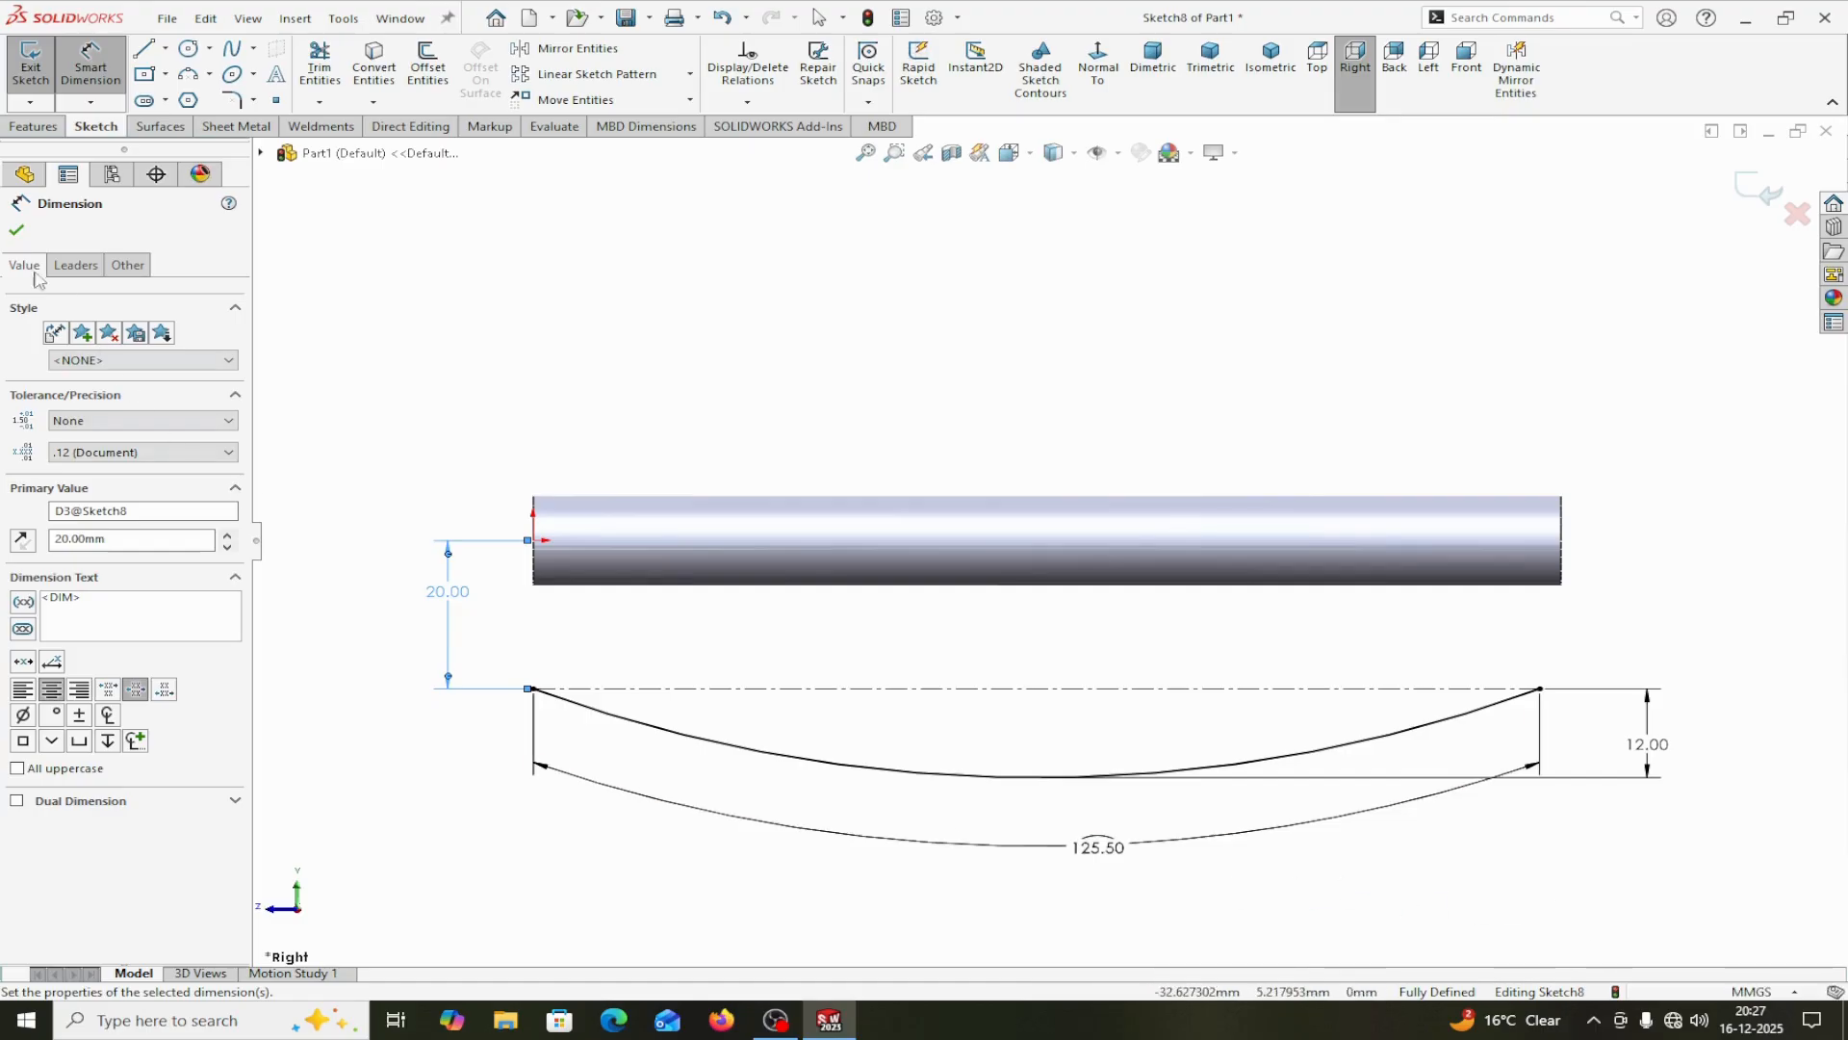
{"action": "left_click", "coordinate": [16, 238]}
Close the arc sketch and start a new sketch on the Right Plane.
{"action": "scroll", "coordinate": [1028, 729], "scroll_direction": "up", "scroll_amount": 3}
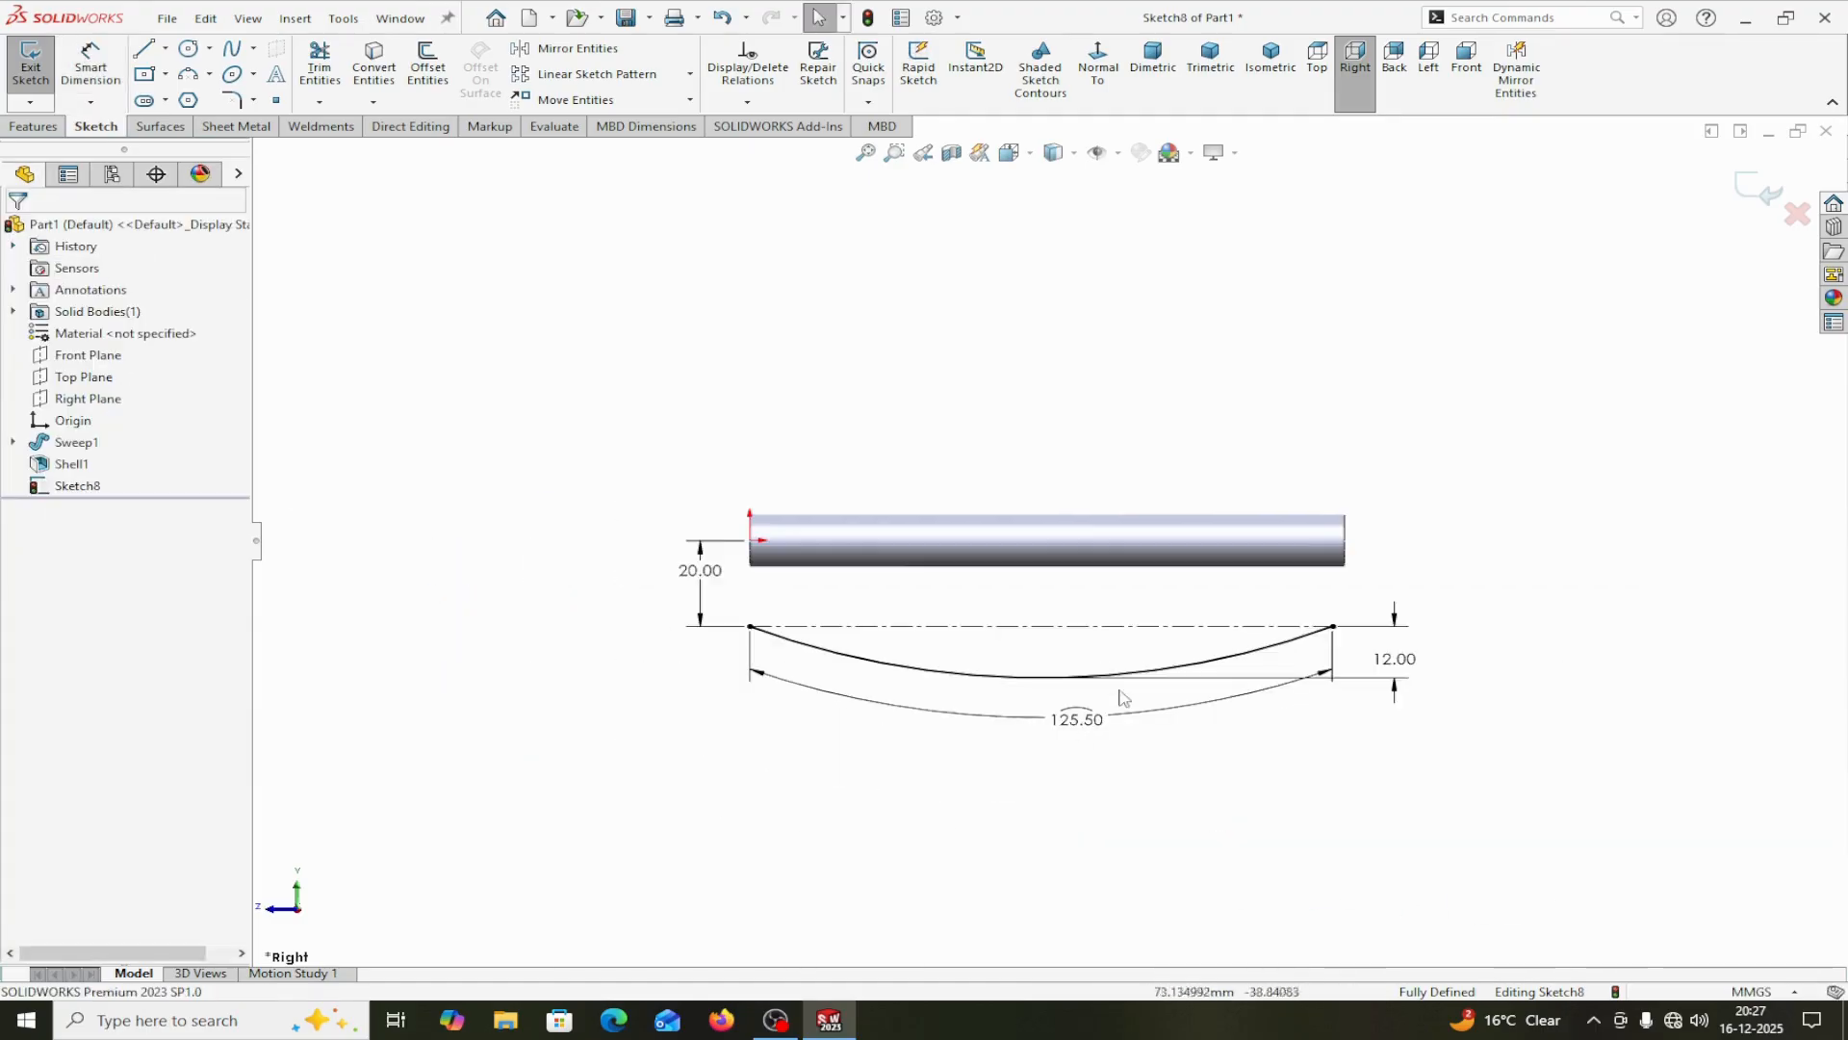
{"action": "scroll", "coordinate": [1180, 612], "scroll_direction": "down", "scroll_amount": 1}
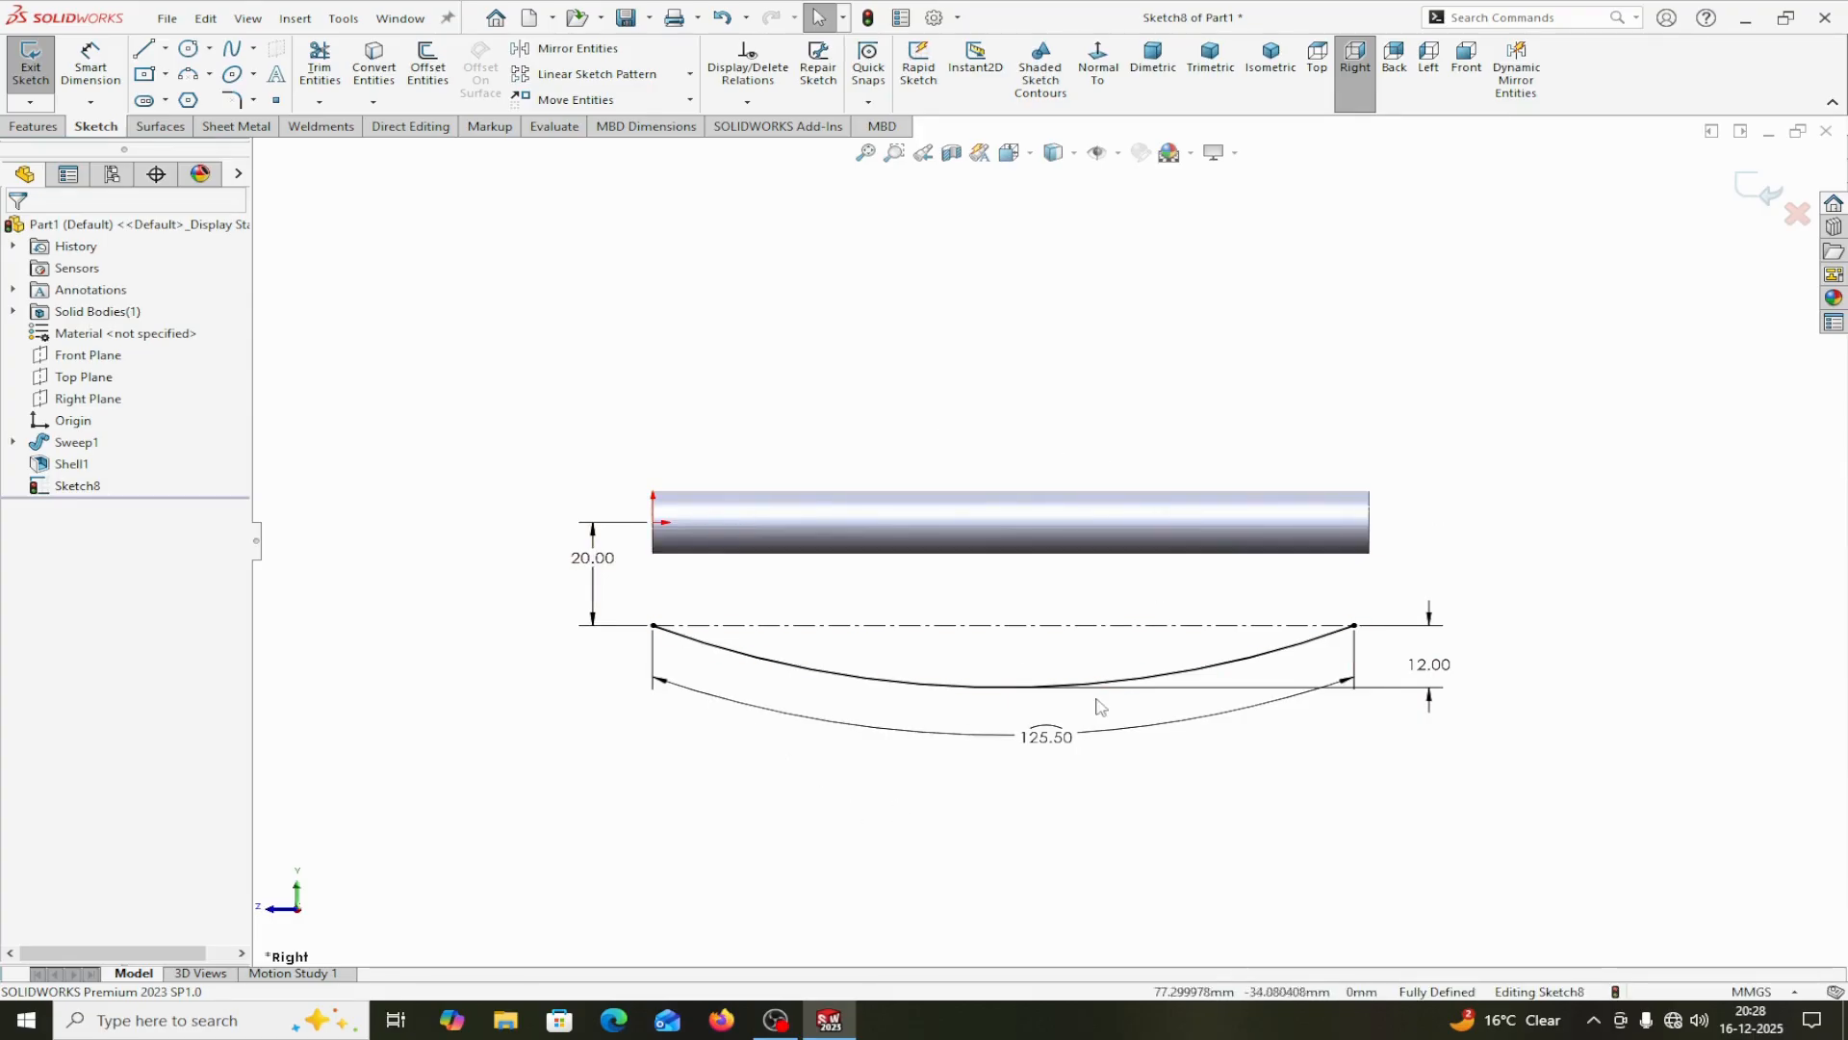
{"action": "scroll", "coordinate": [854, 814], "scroll_direction": "up", "scroll_amount": 3}
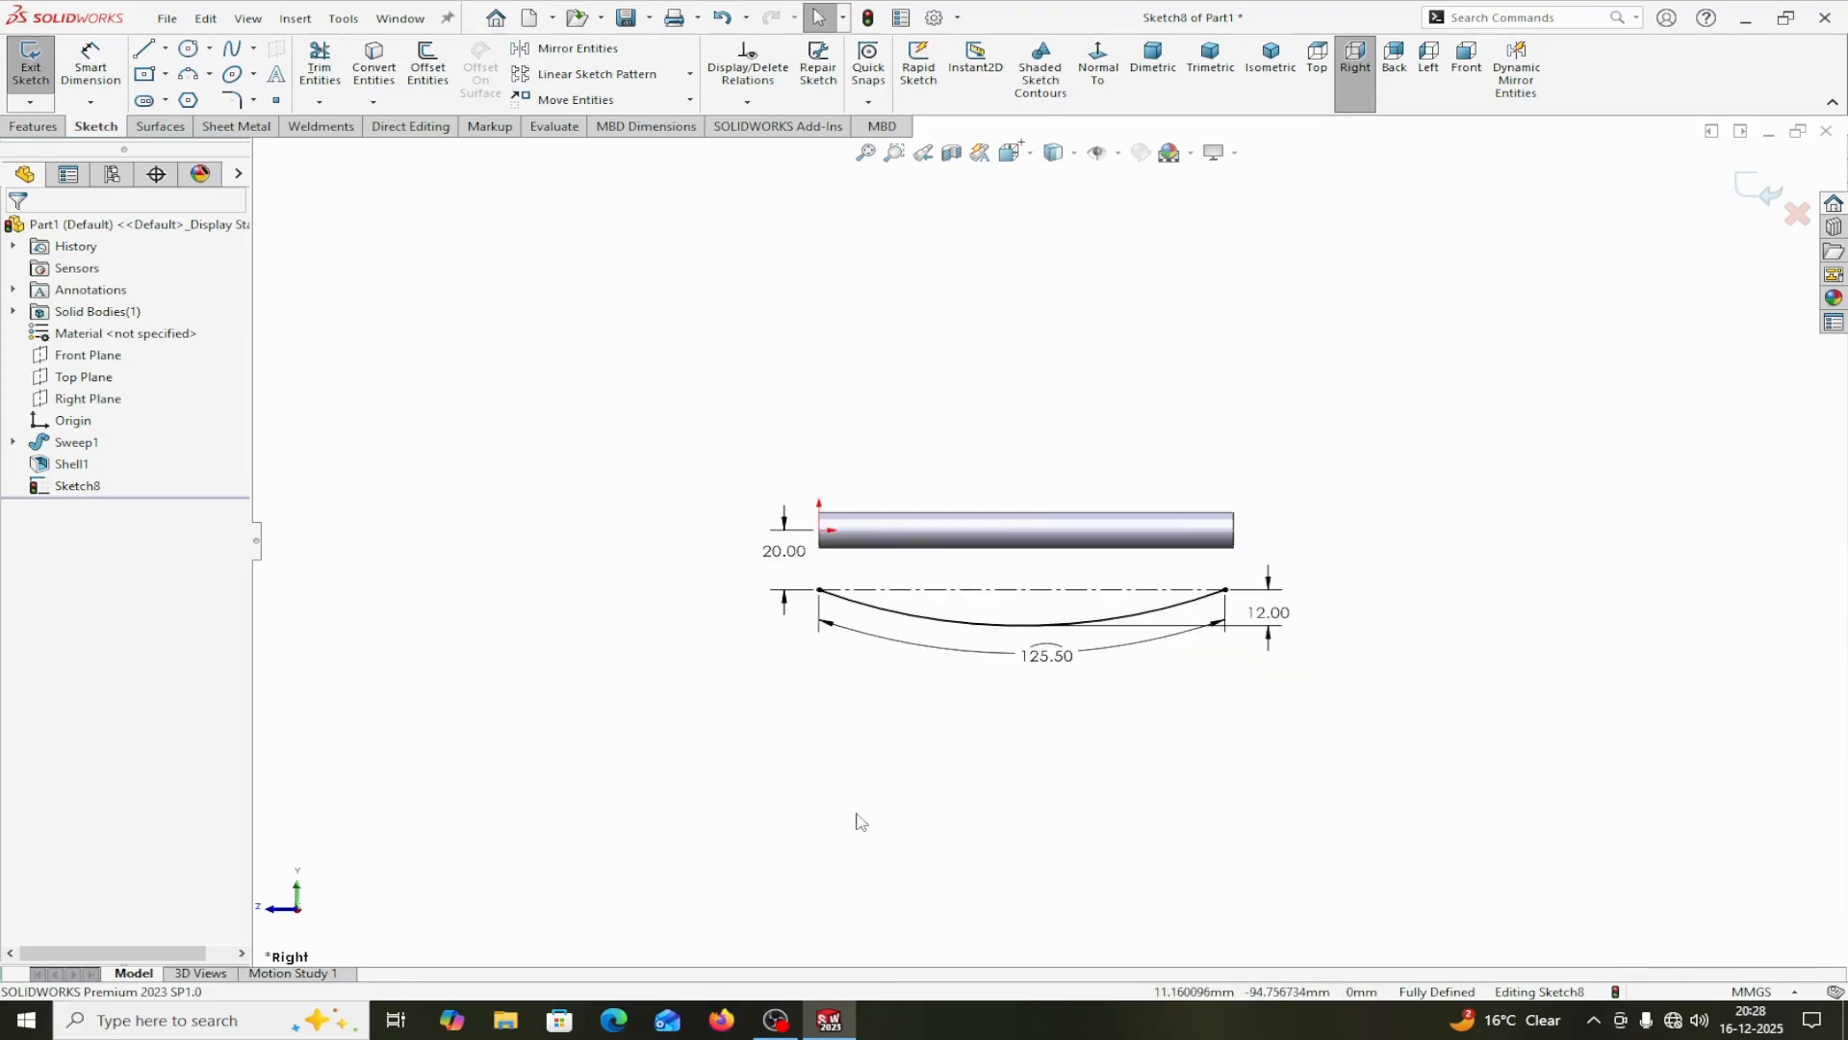
{"action": "scroll", "coordinate": [1333, 668], "scroll_direction": "down", "scroll_amount": 2}
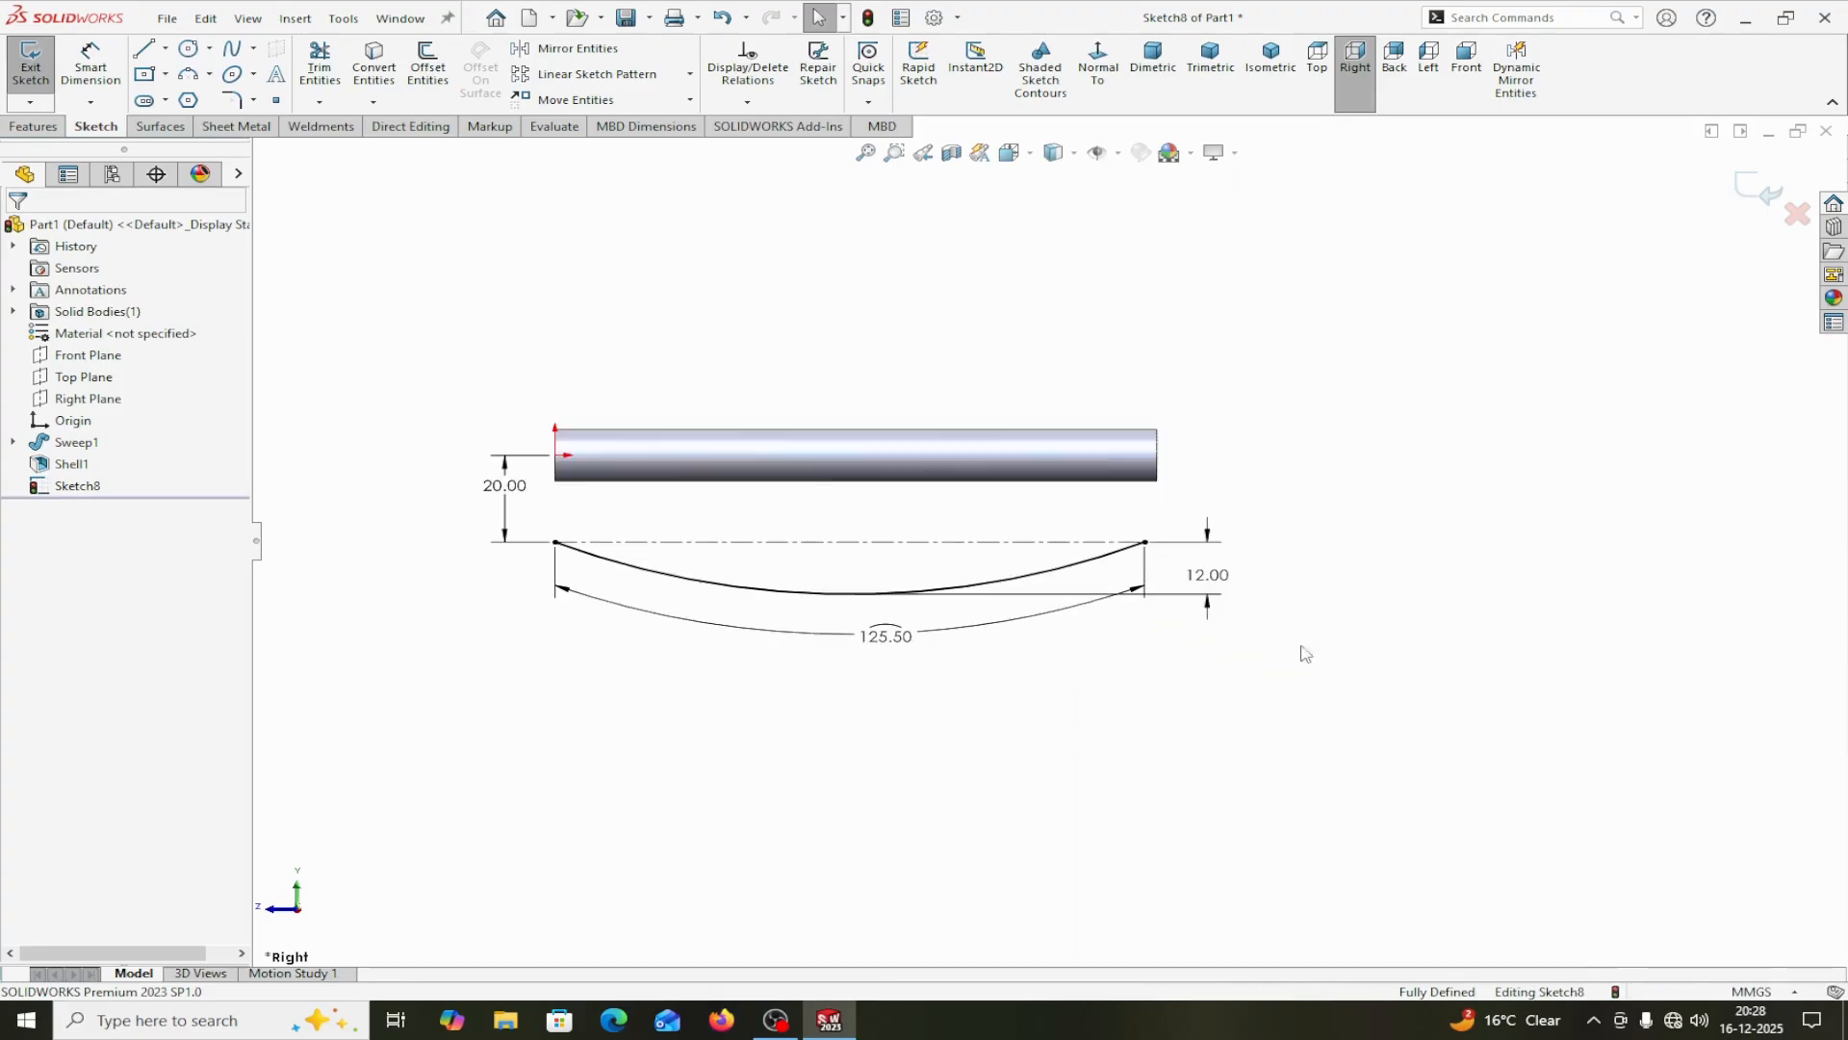
{"action": "left_click", "coordinate": [1754, 192]}
{"action": "left_click", "coordinate": [113, 399]}
{"action": "left_click", "coordinate": [131, 376]}
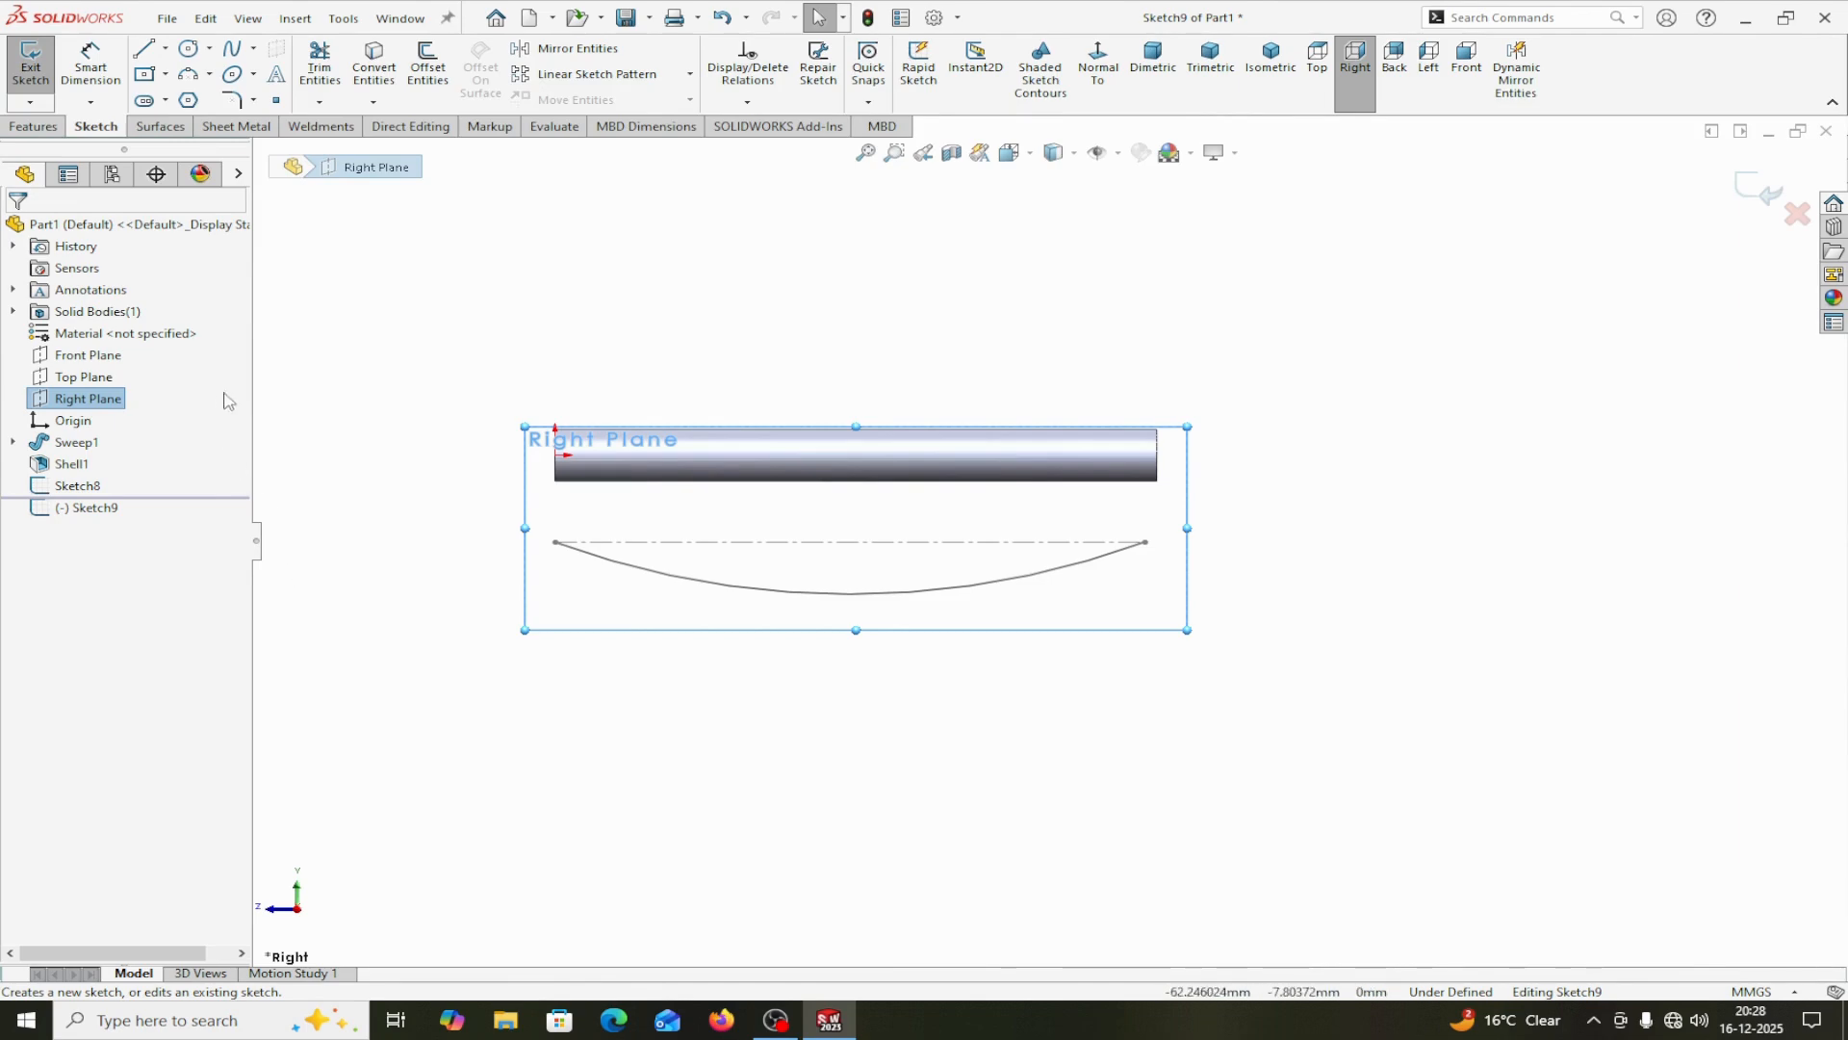
Sketch a stepped line below the arc, starting under the origin: about 40 mm horizontally, 21 mm down and 49 mm horizontally.
{"action": "left_click", "coordinate": [145, 49]}
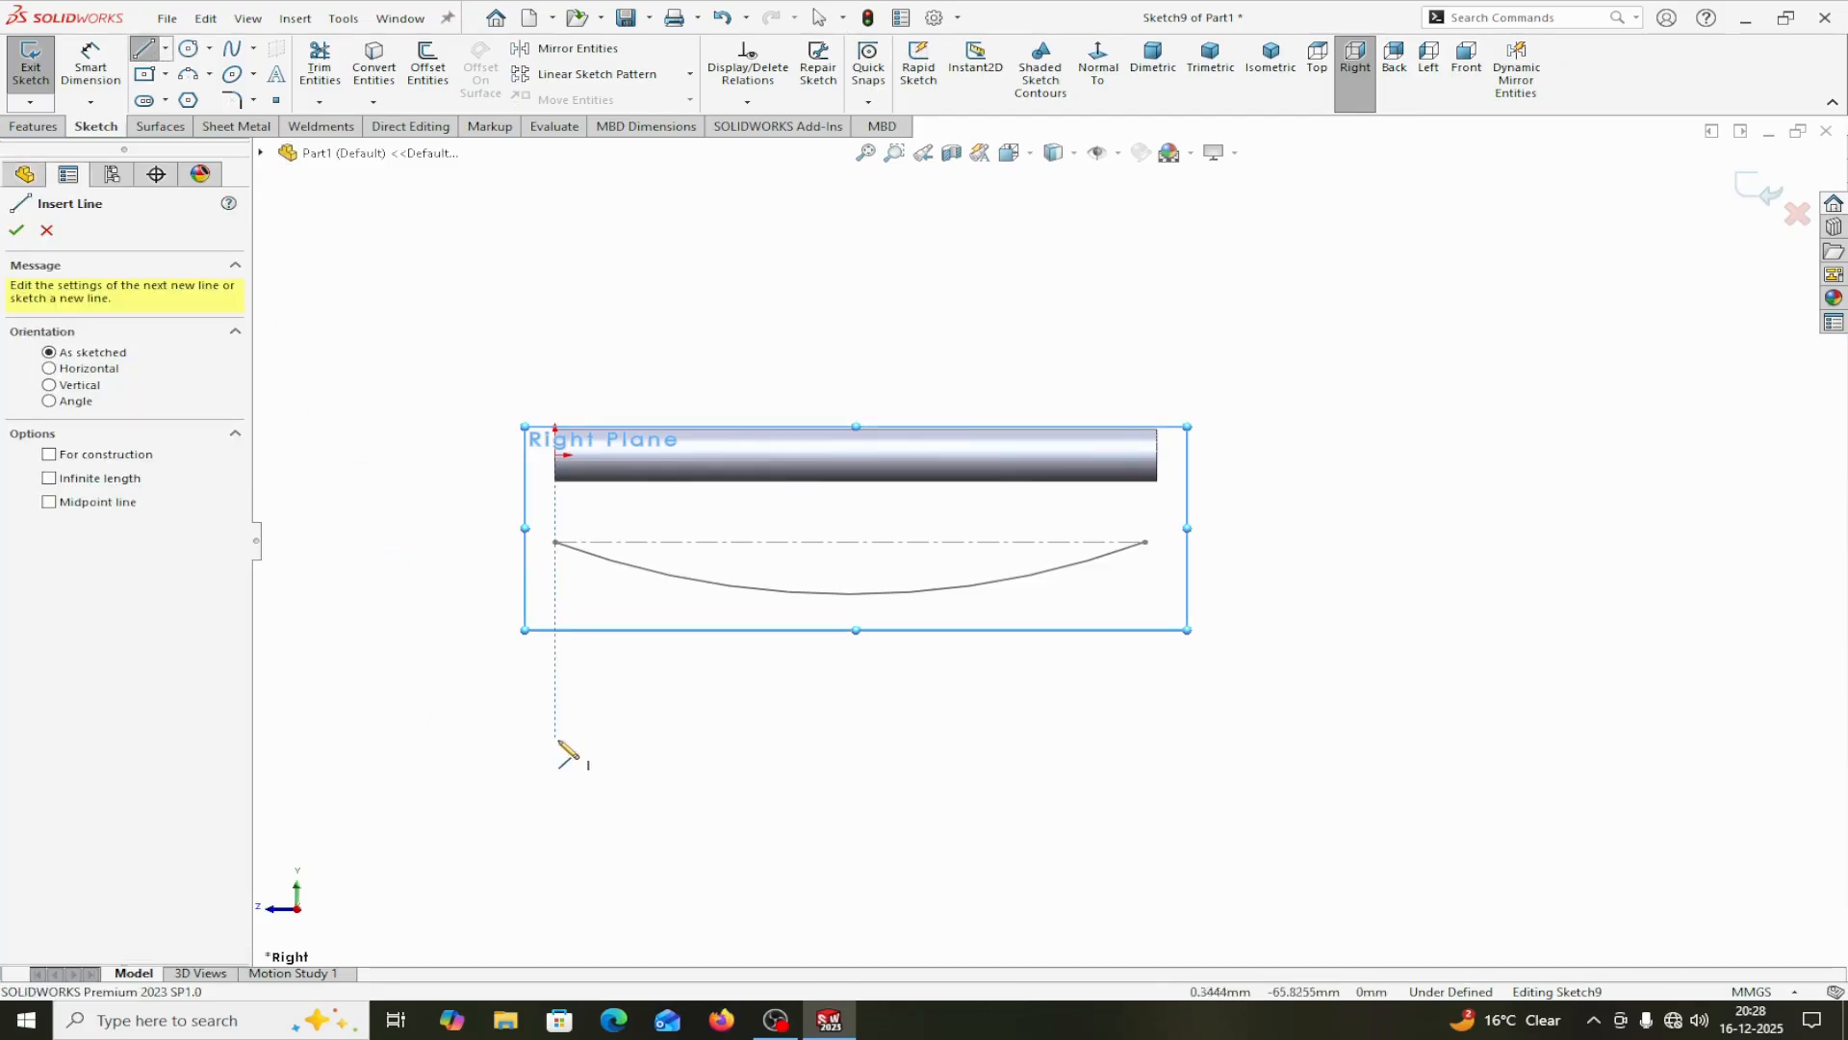
{"action": "left_click_drag", "start_coordinate": [556, 738], "coordinate": [748, 738]}
{"action": "left_click", "coordinate": [748, 830]}
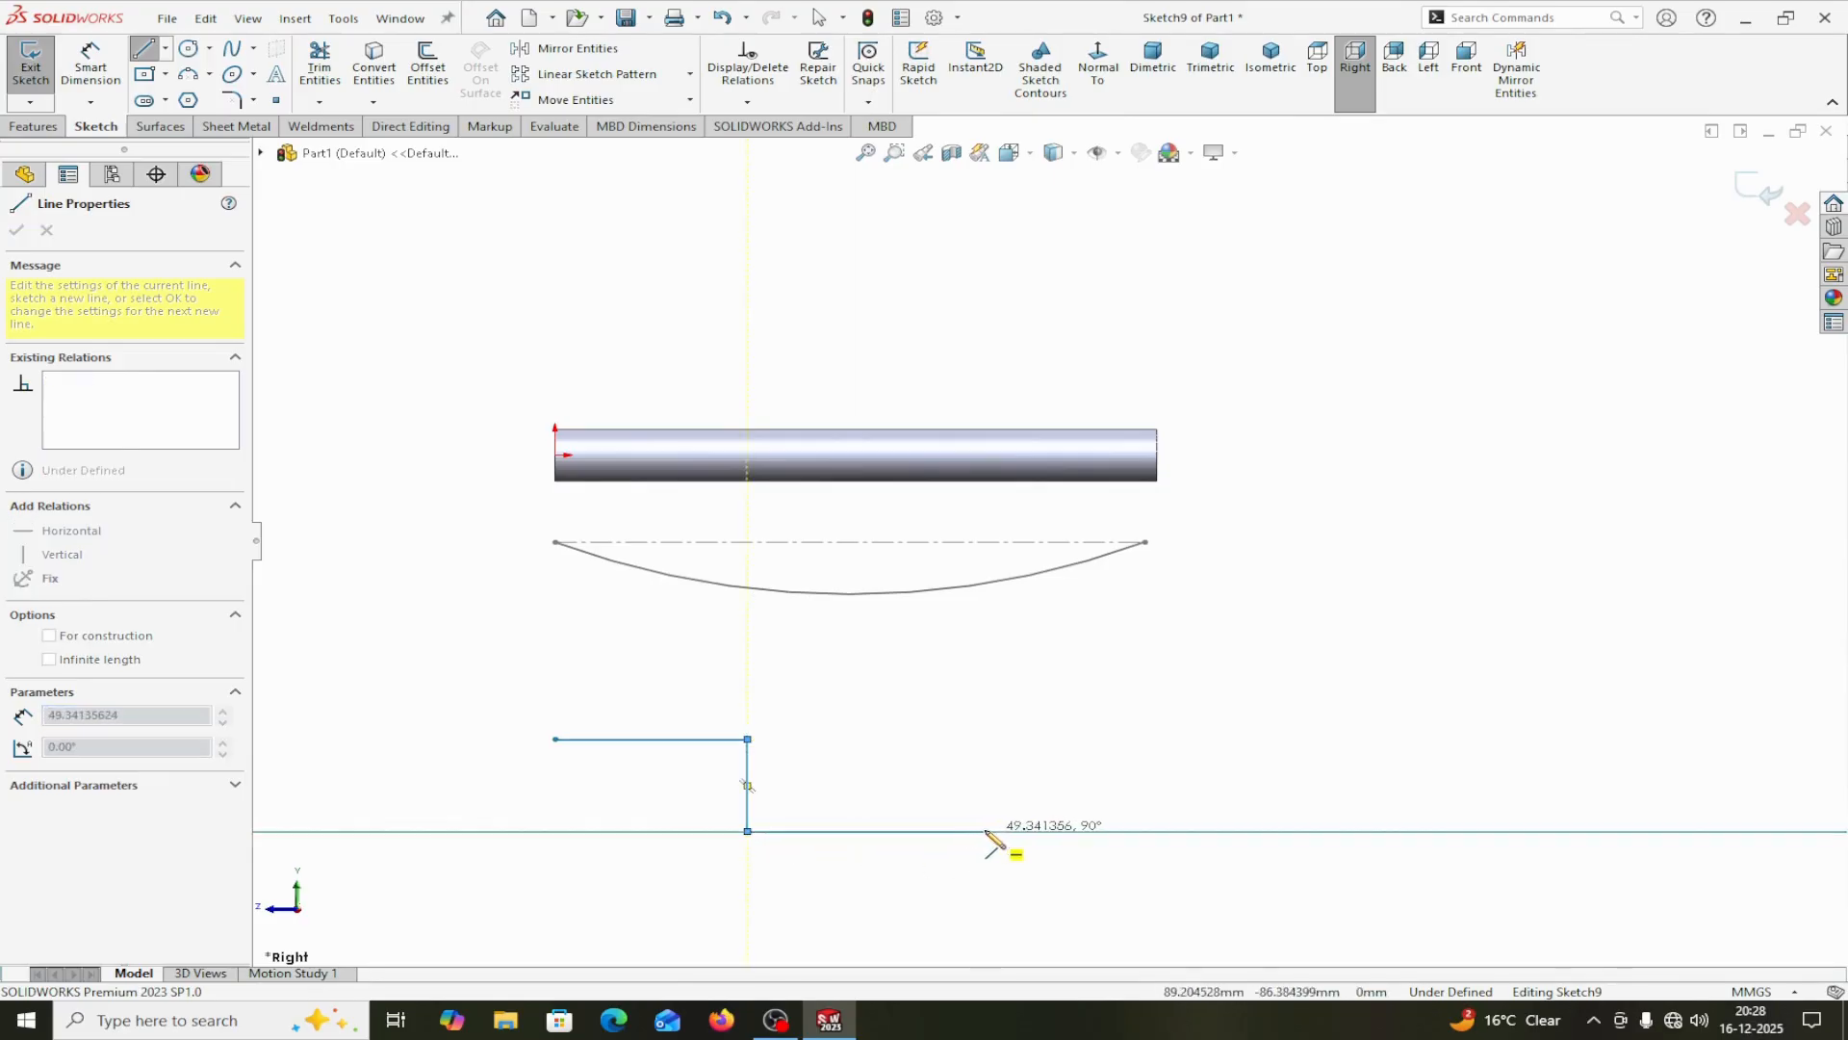
{"action": "left_click", "coordinate": [984, 830]}
{"action": "right_click", "coordinate": [986, 831]}
{"action": "left_click", "coordinate": [1042, 803]}
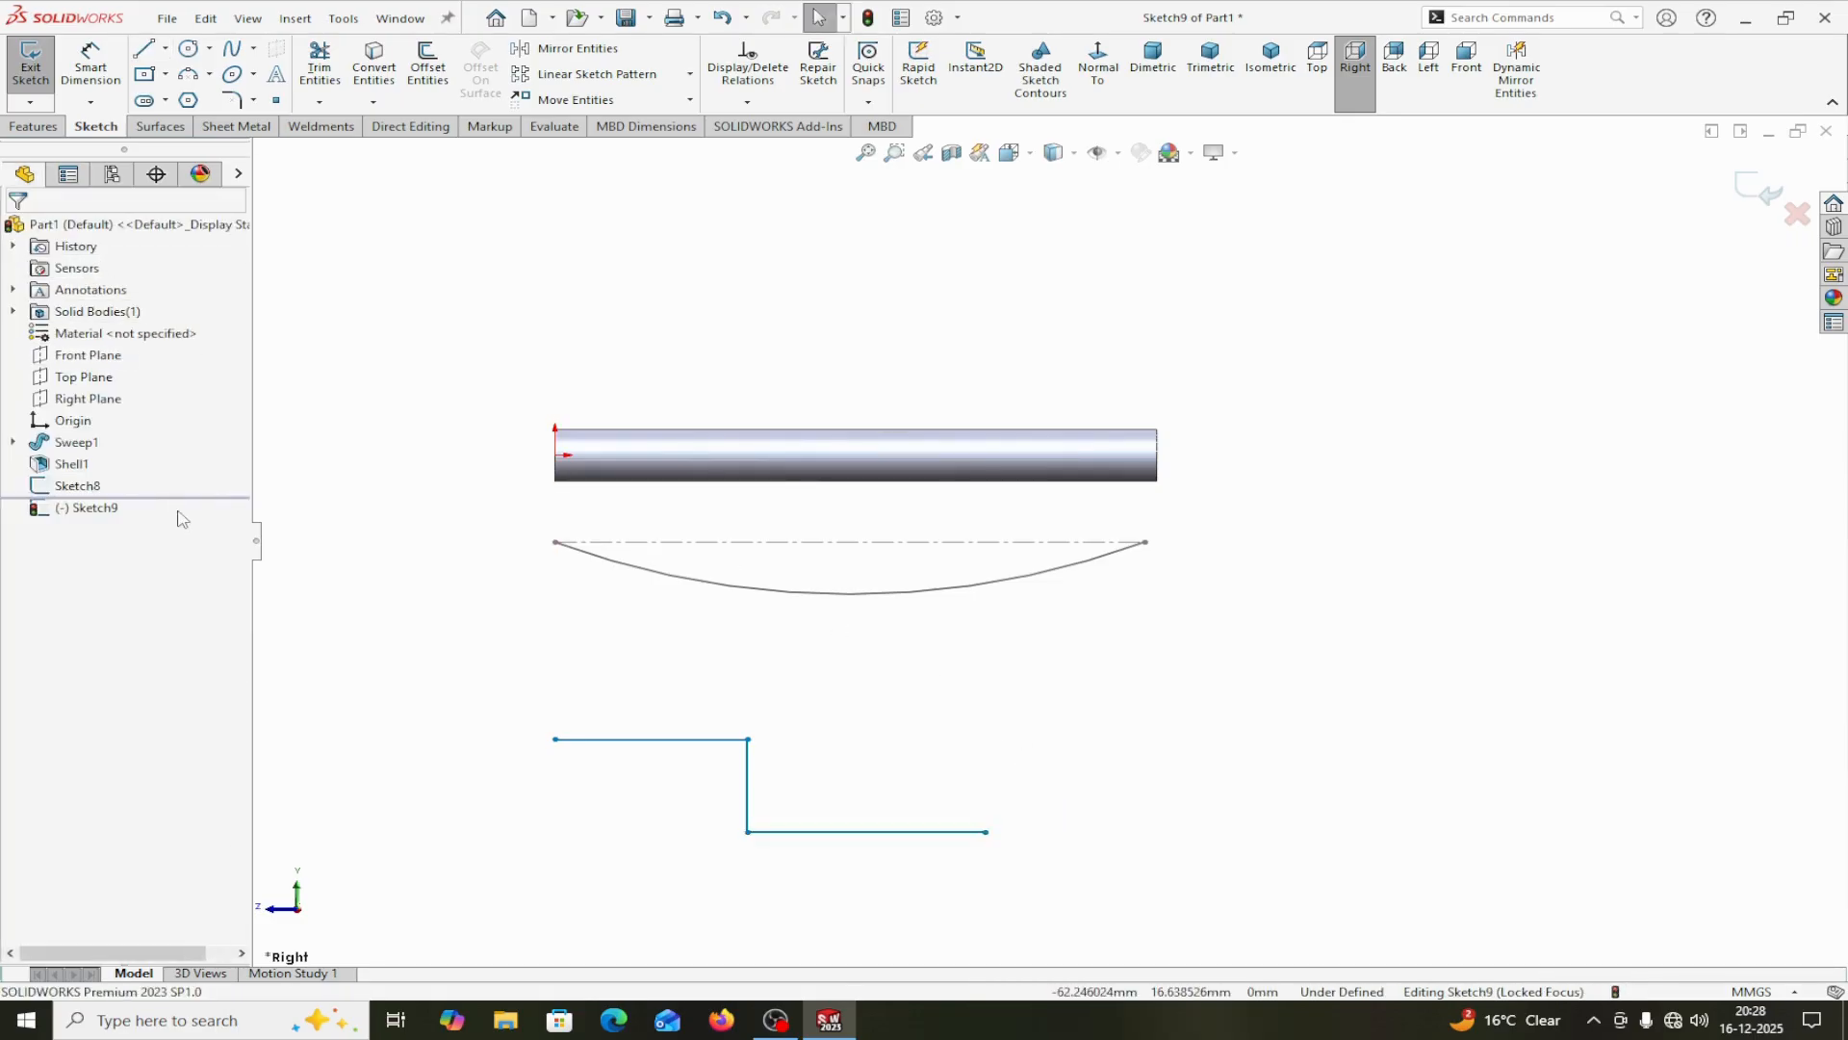
Dimension the vertical distance between the two horizontal segments of the stepped line as 30 mm.
{"action": "left_click", "coordinate": [91, 63]}
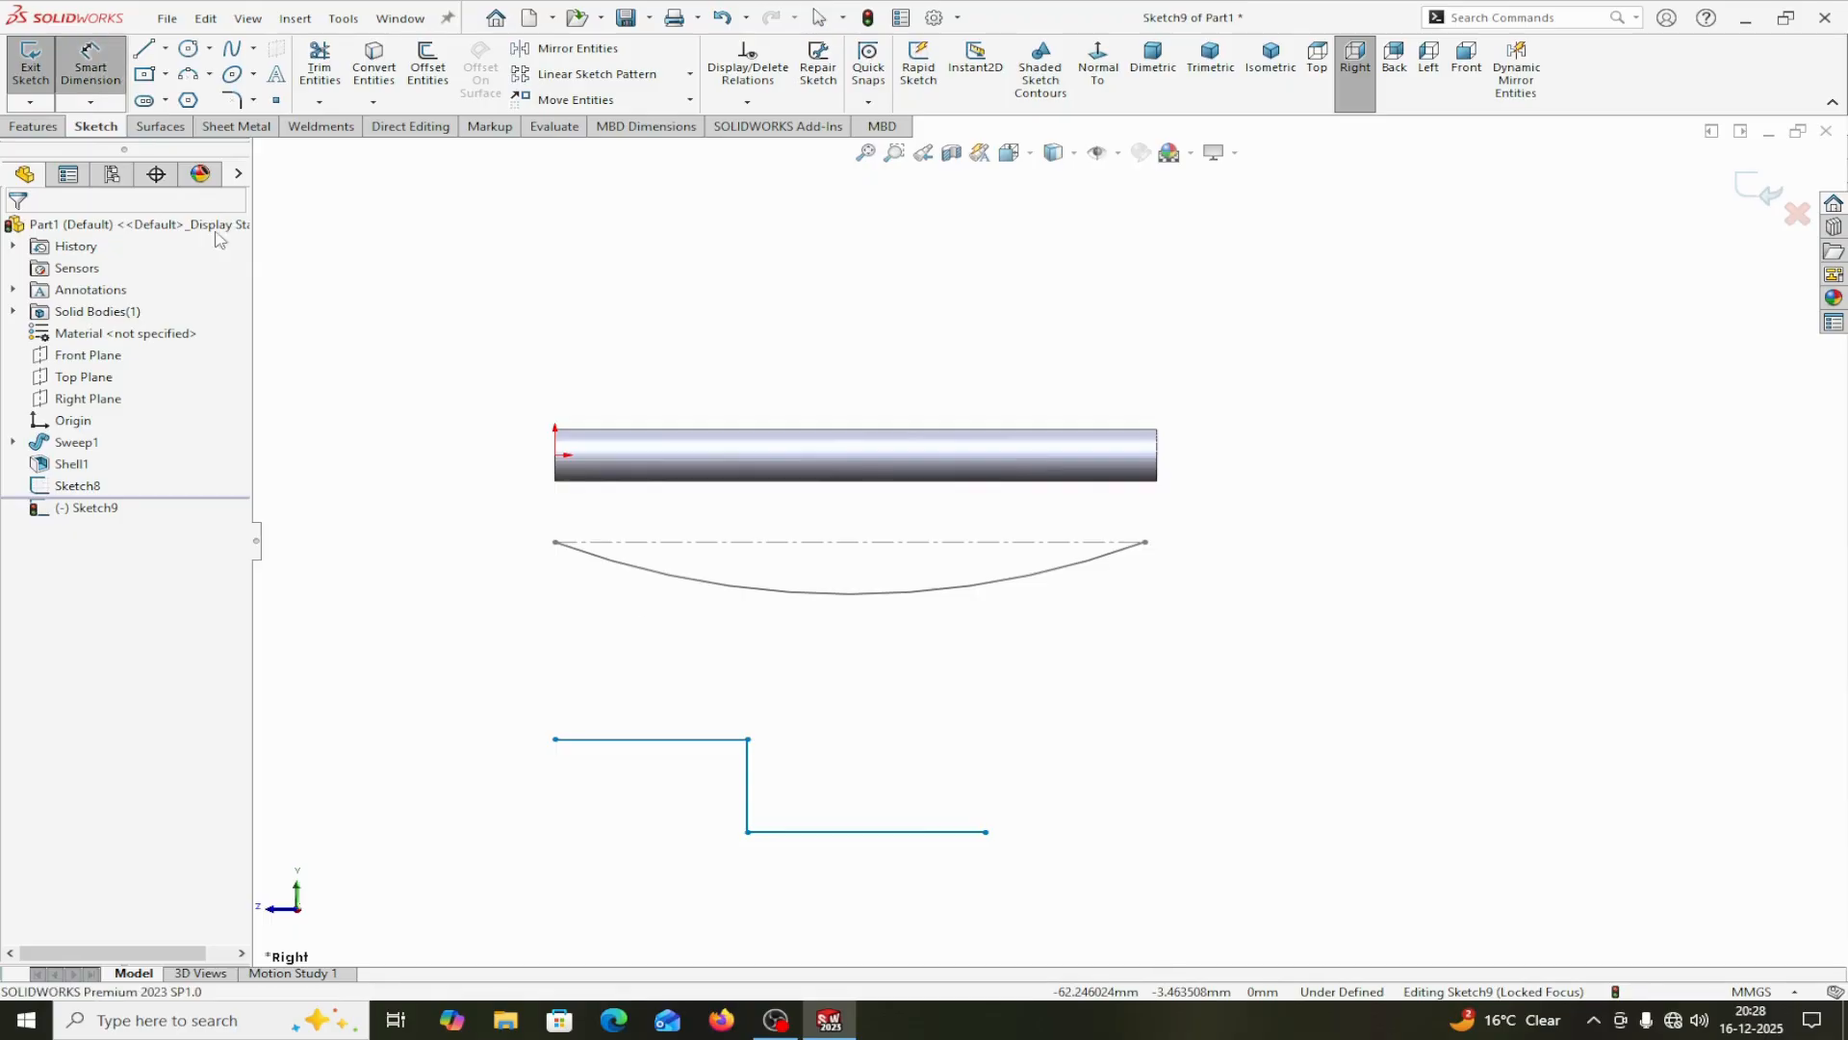
{"action": "left_click", "coordinate": [939, 831]}
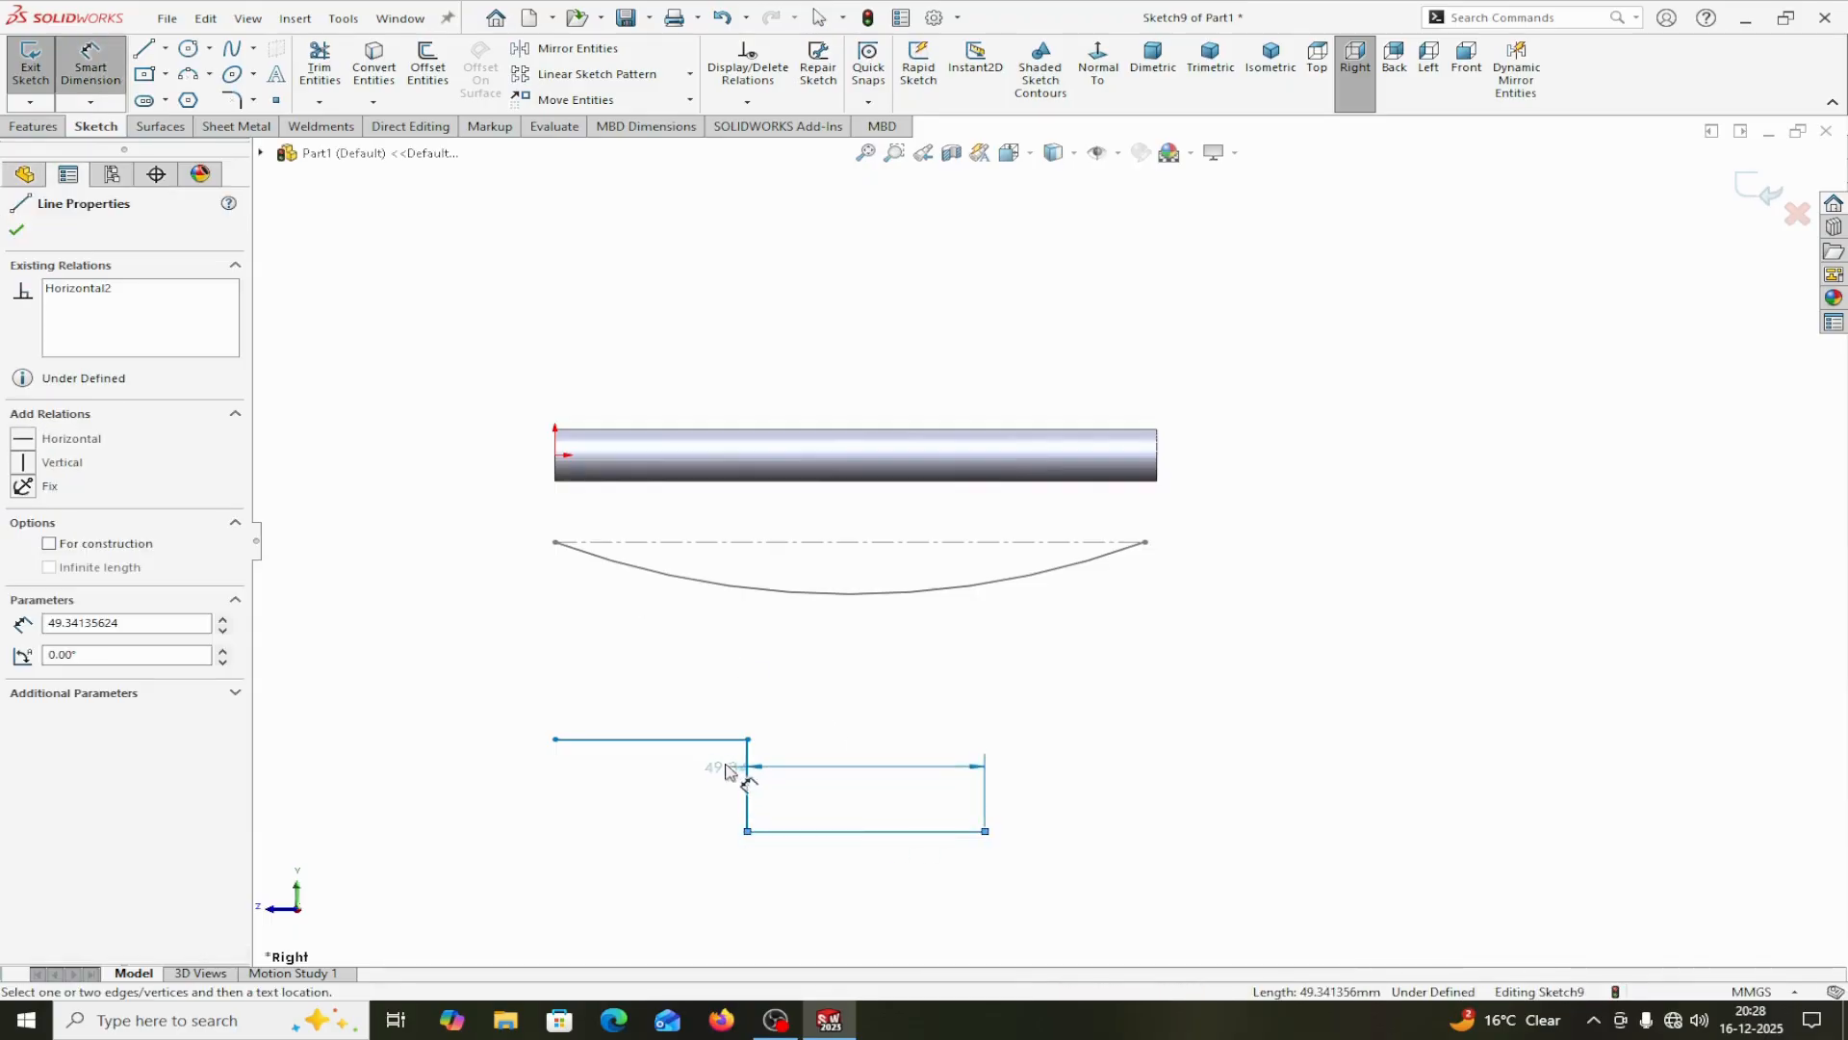
{"action": "left_click", "coordinate": [735, 750]}
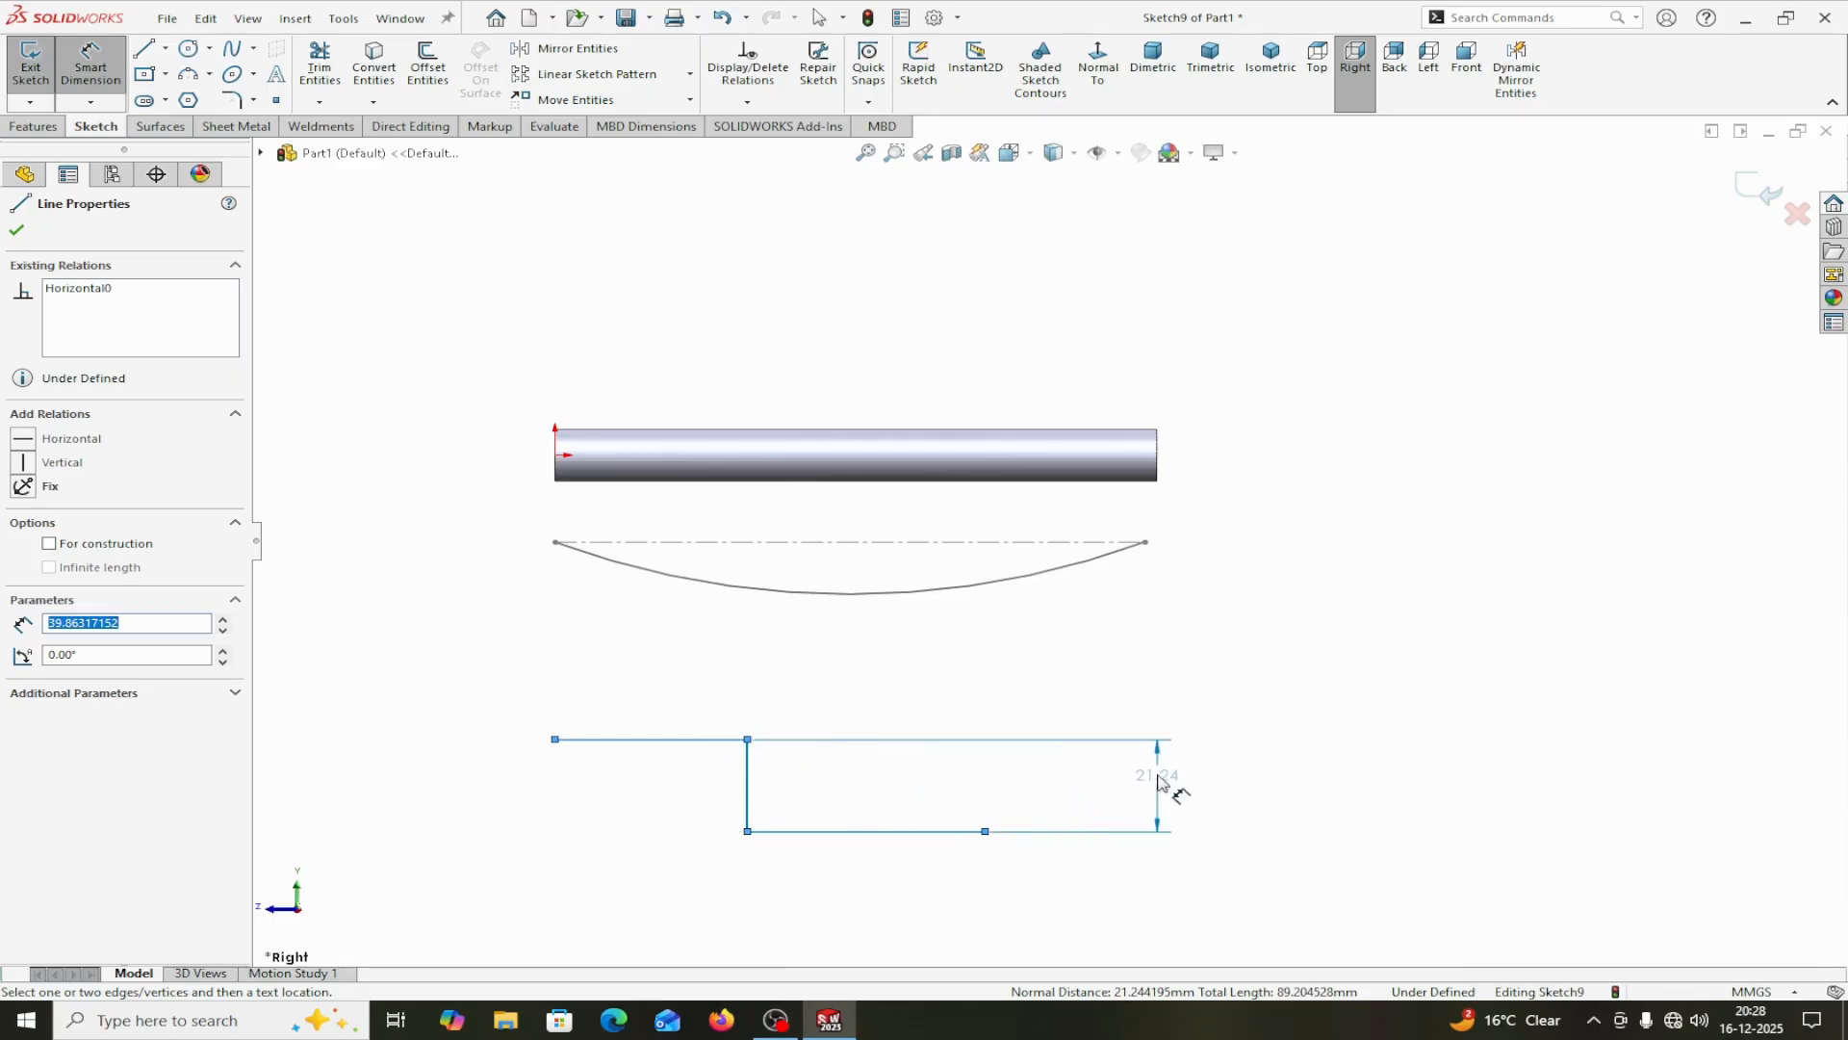
{"action": "left_click", "coordinate": [1161, 782]}
{"action": "type", "text": "30"}
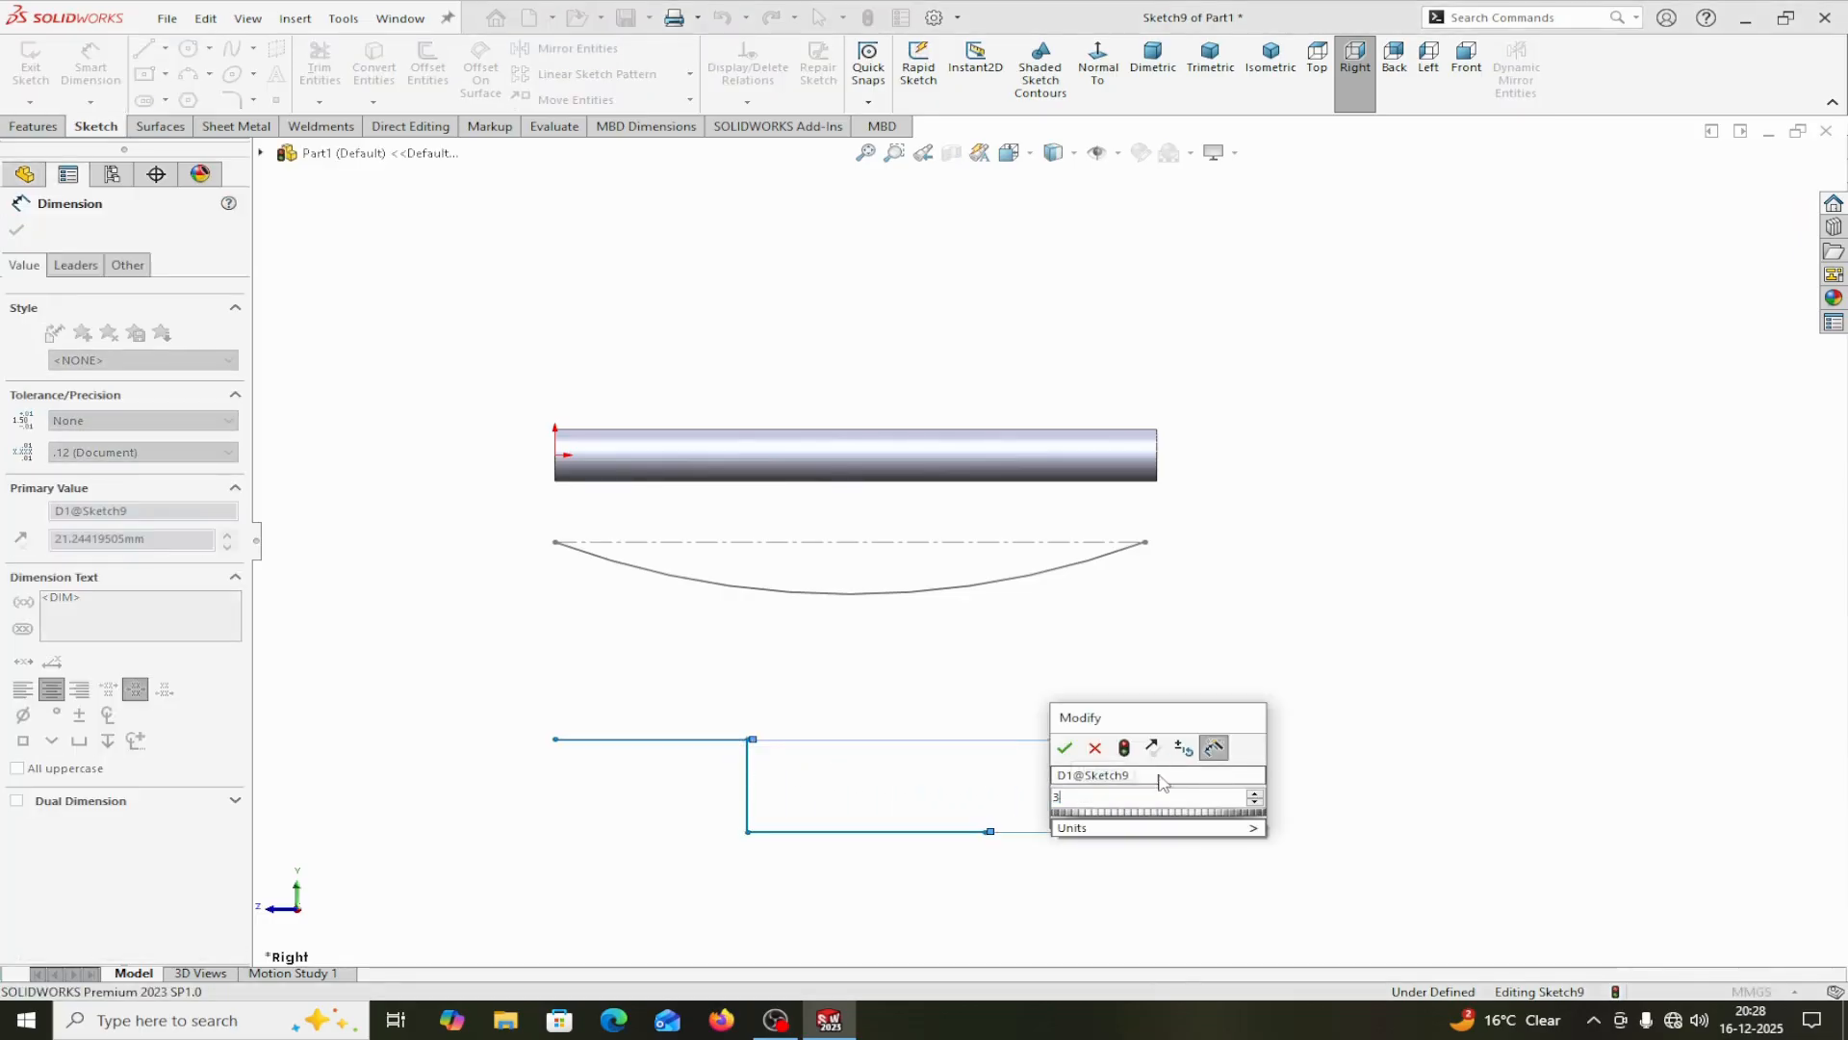
{"action": "left_click", "coordinate": [1065, 747]}
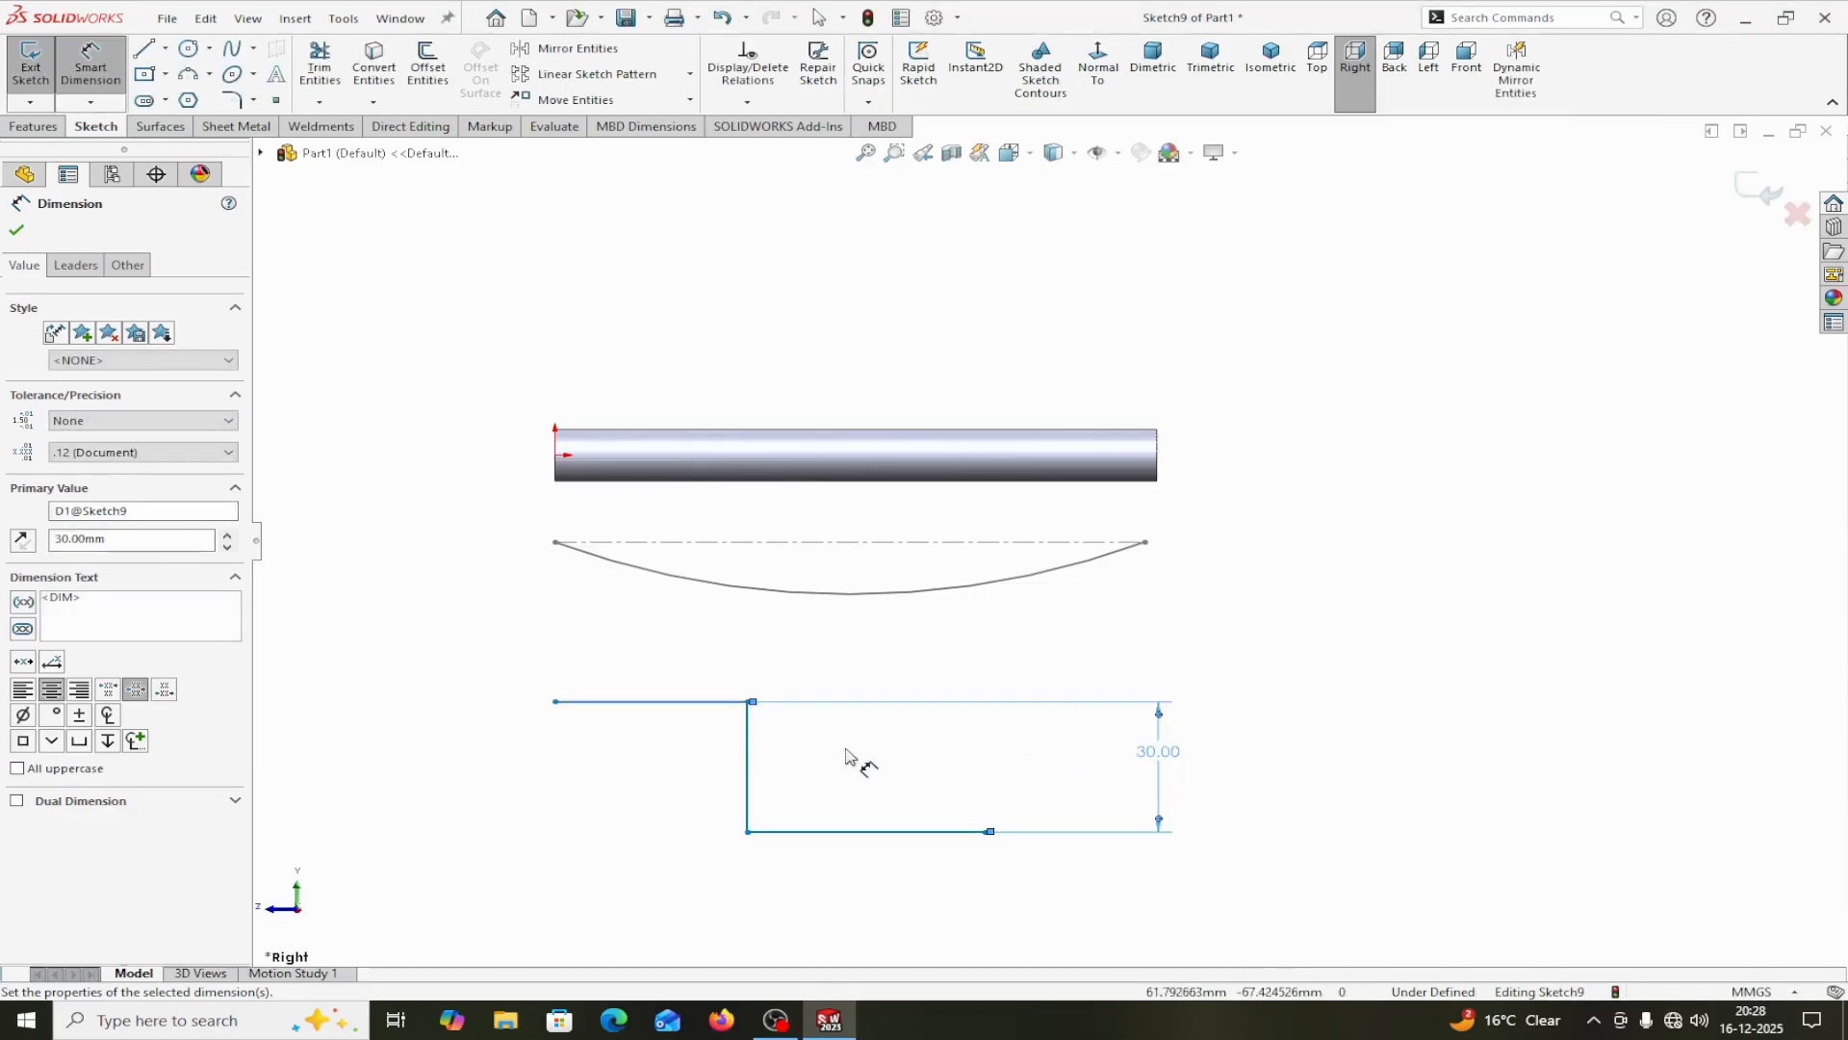
Dimension the stepped line's upper horizontal segment as 30 mm.
{"action": "left_click", "coordinate": [587, 705]}
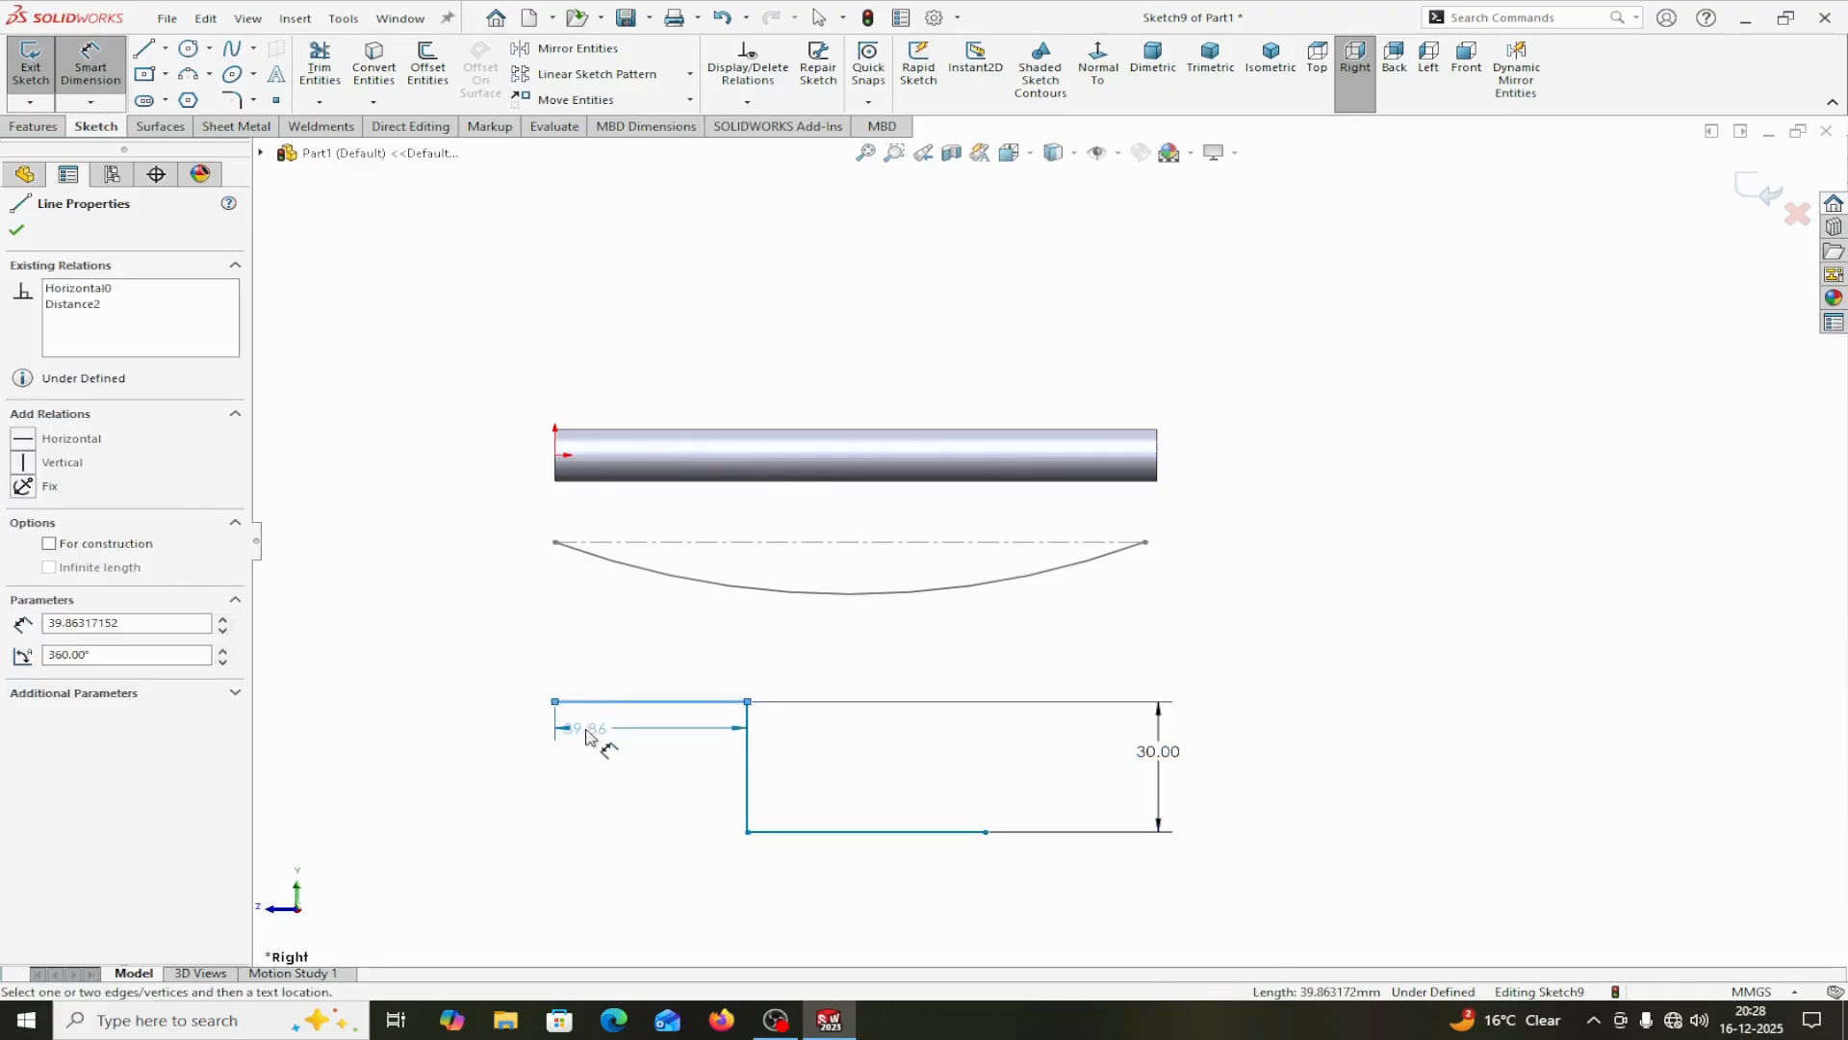
{"action": "left_click", "coordinate": [599, 765]}
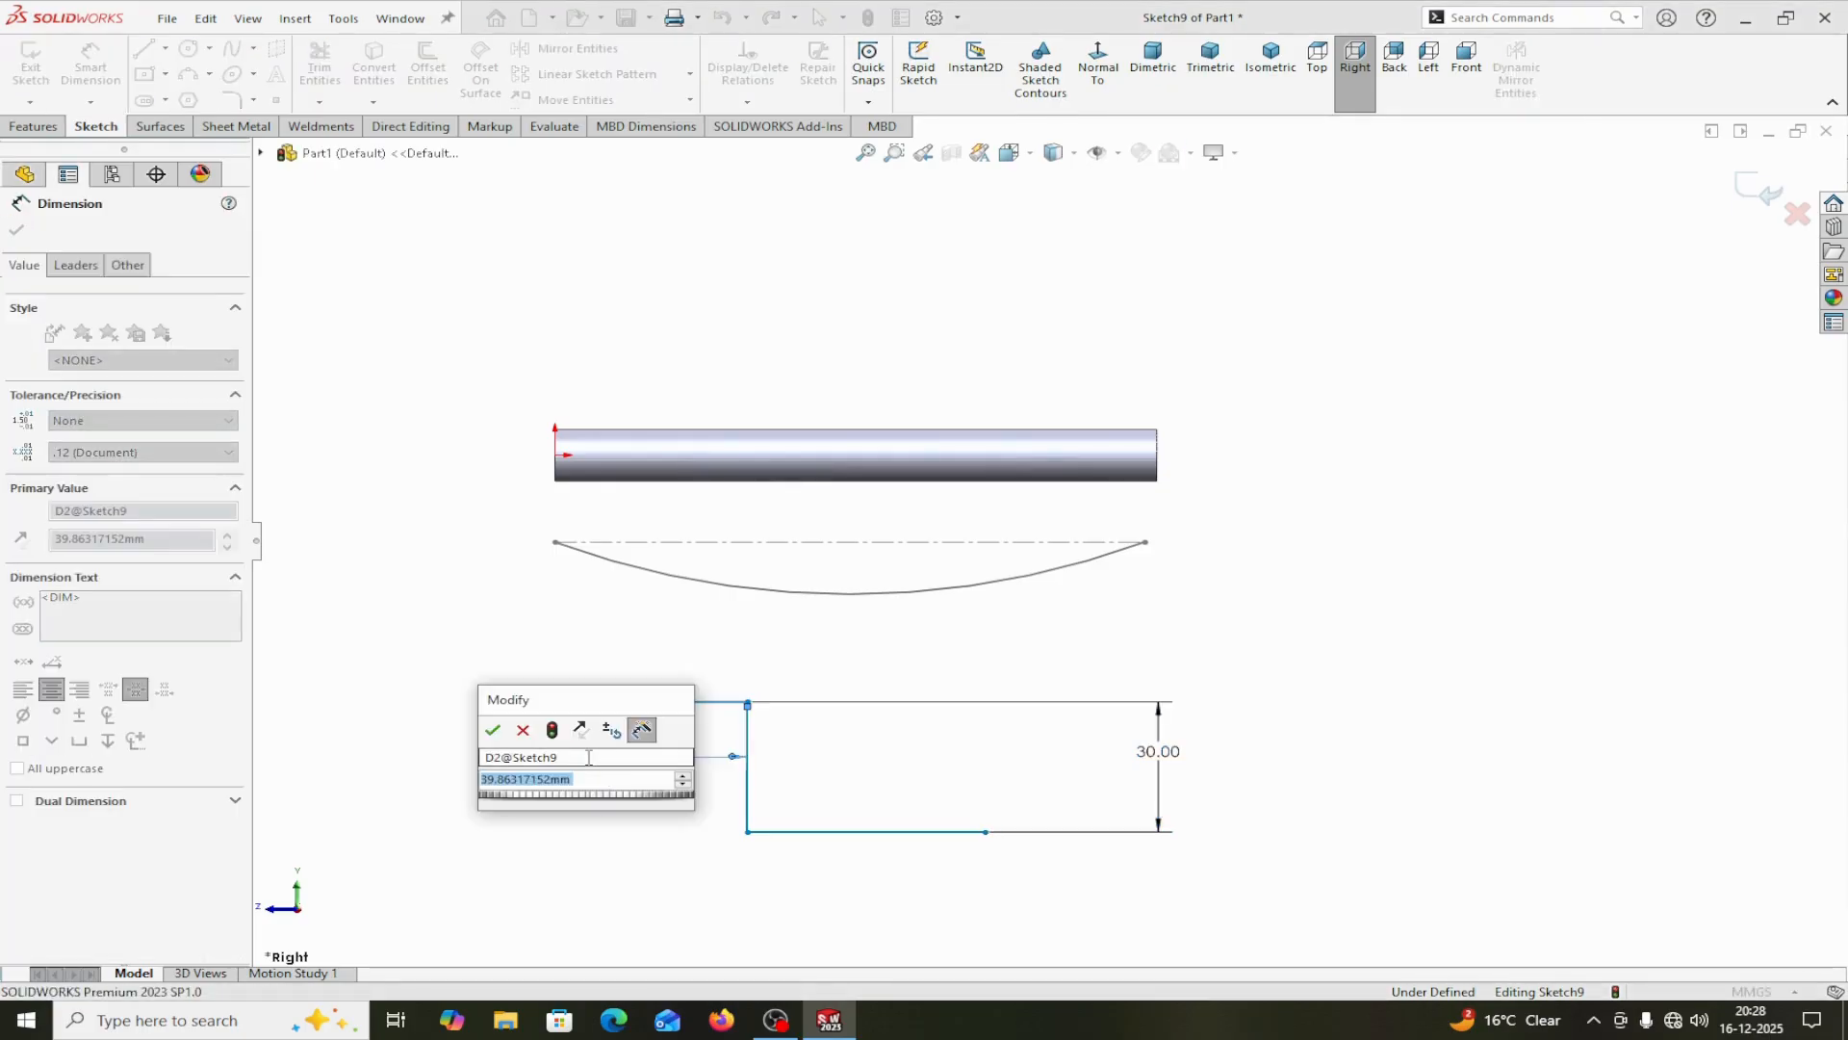
{"action": "type", "text": "30"}
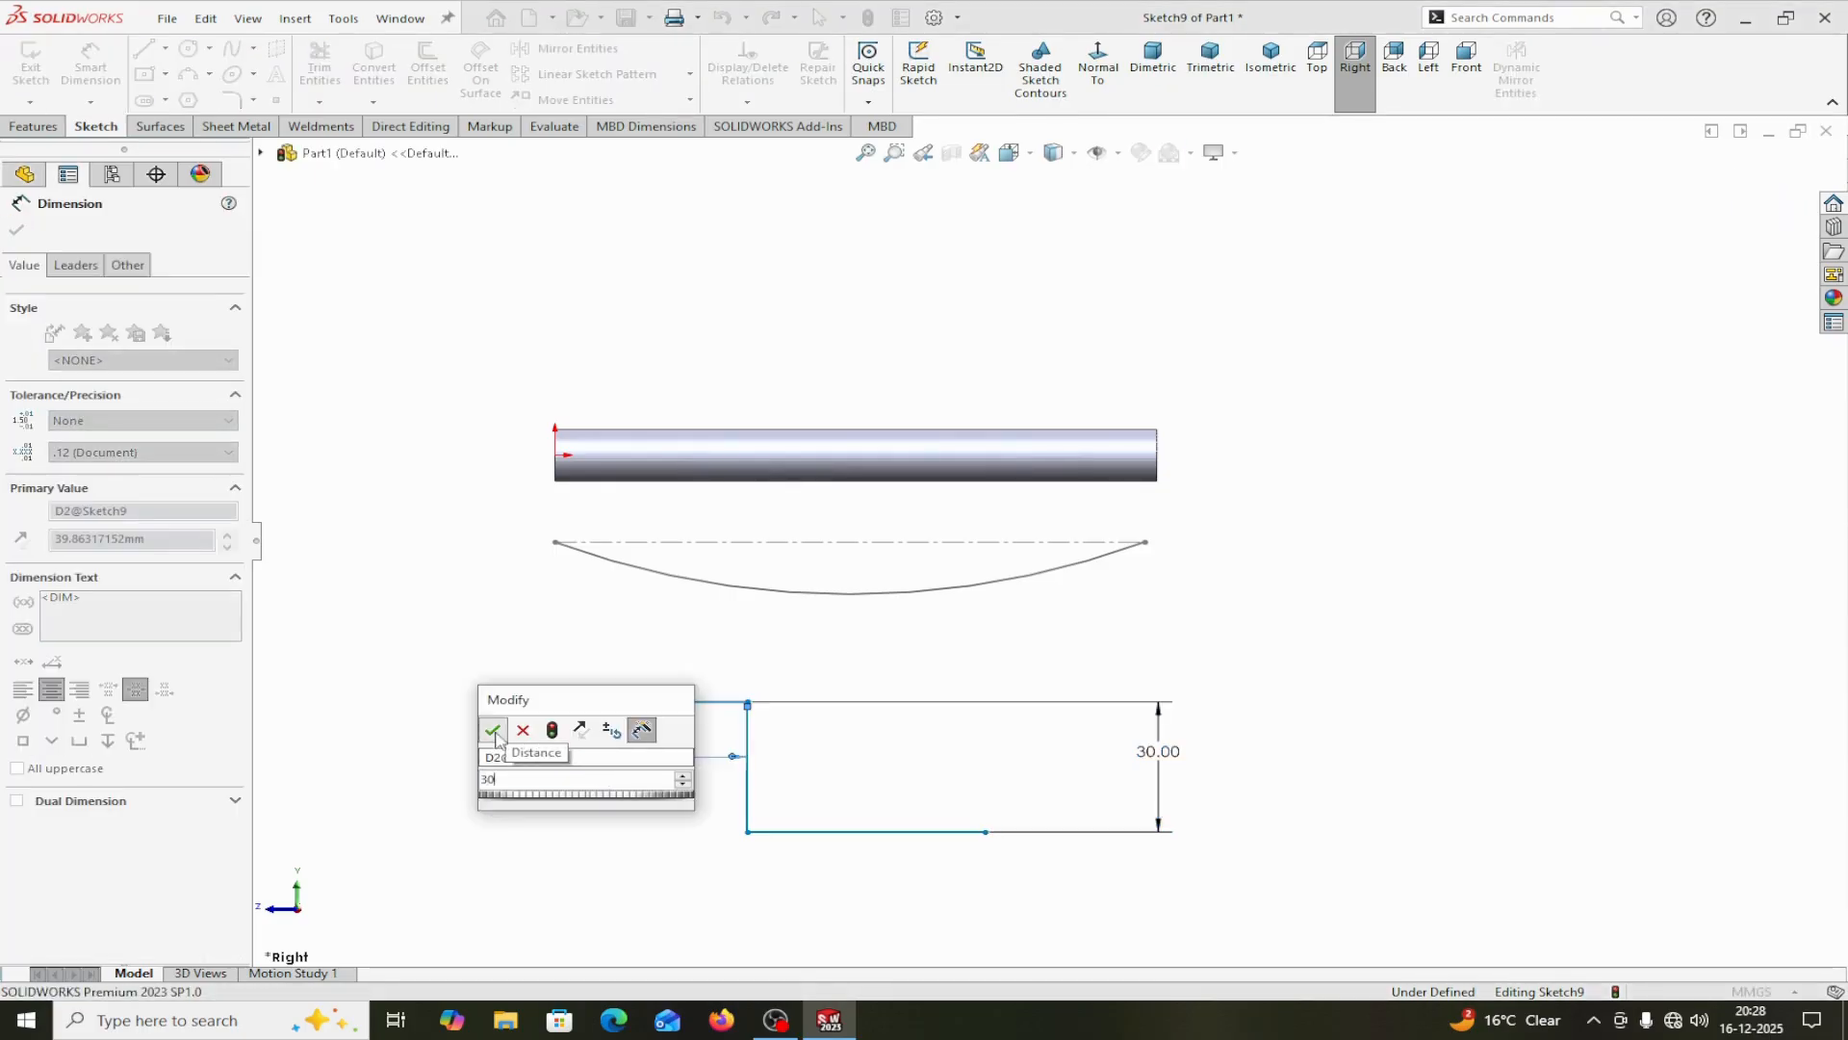
{"action": "left_click", "coordinate": [493, 732]}
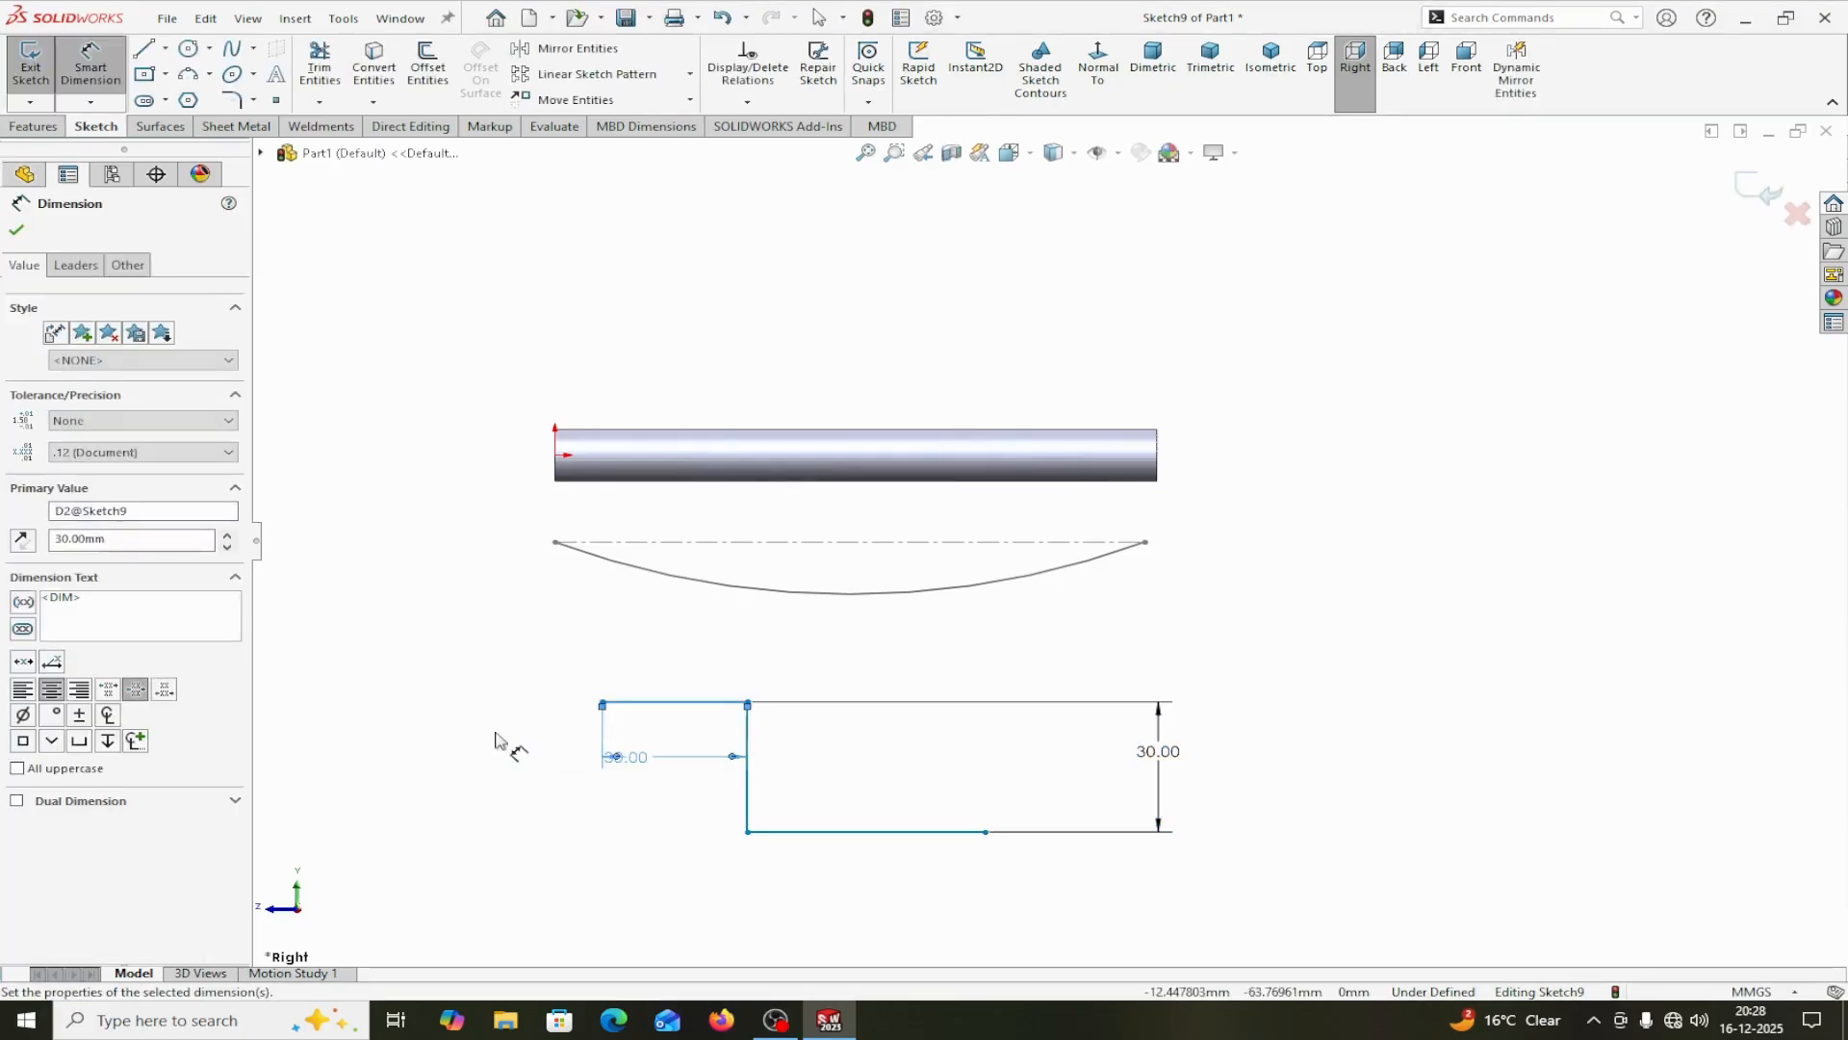
{"action": "left_click", "coordinate": [16, 229]}
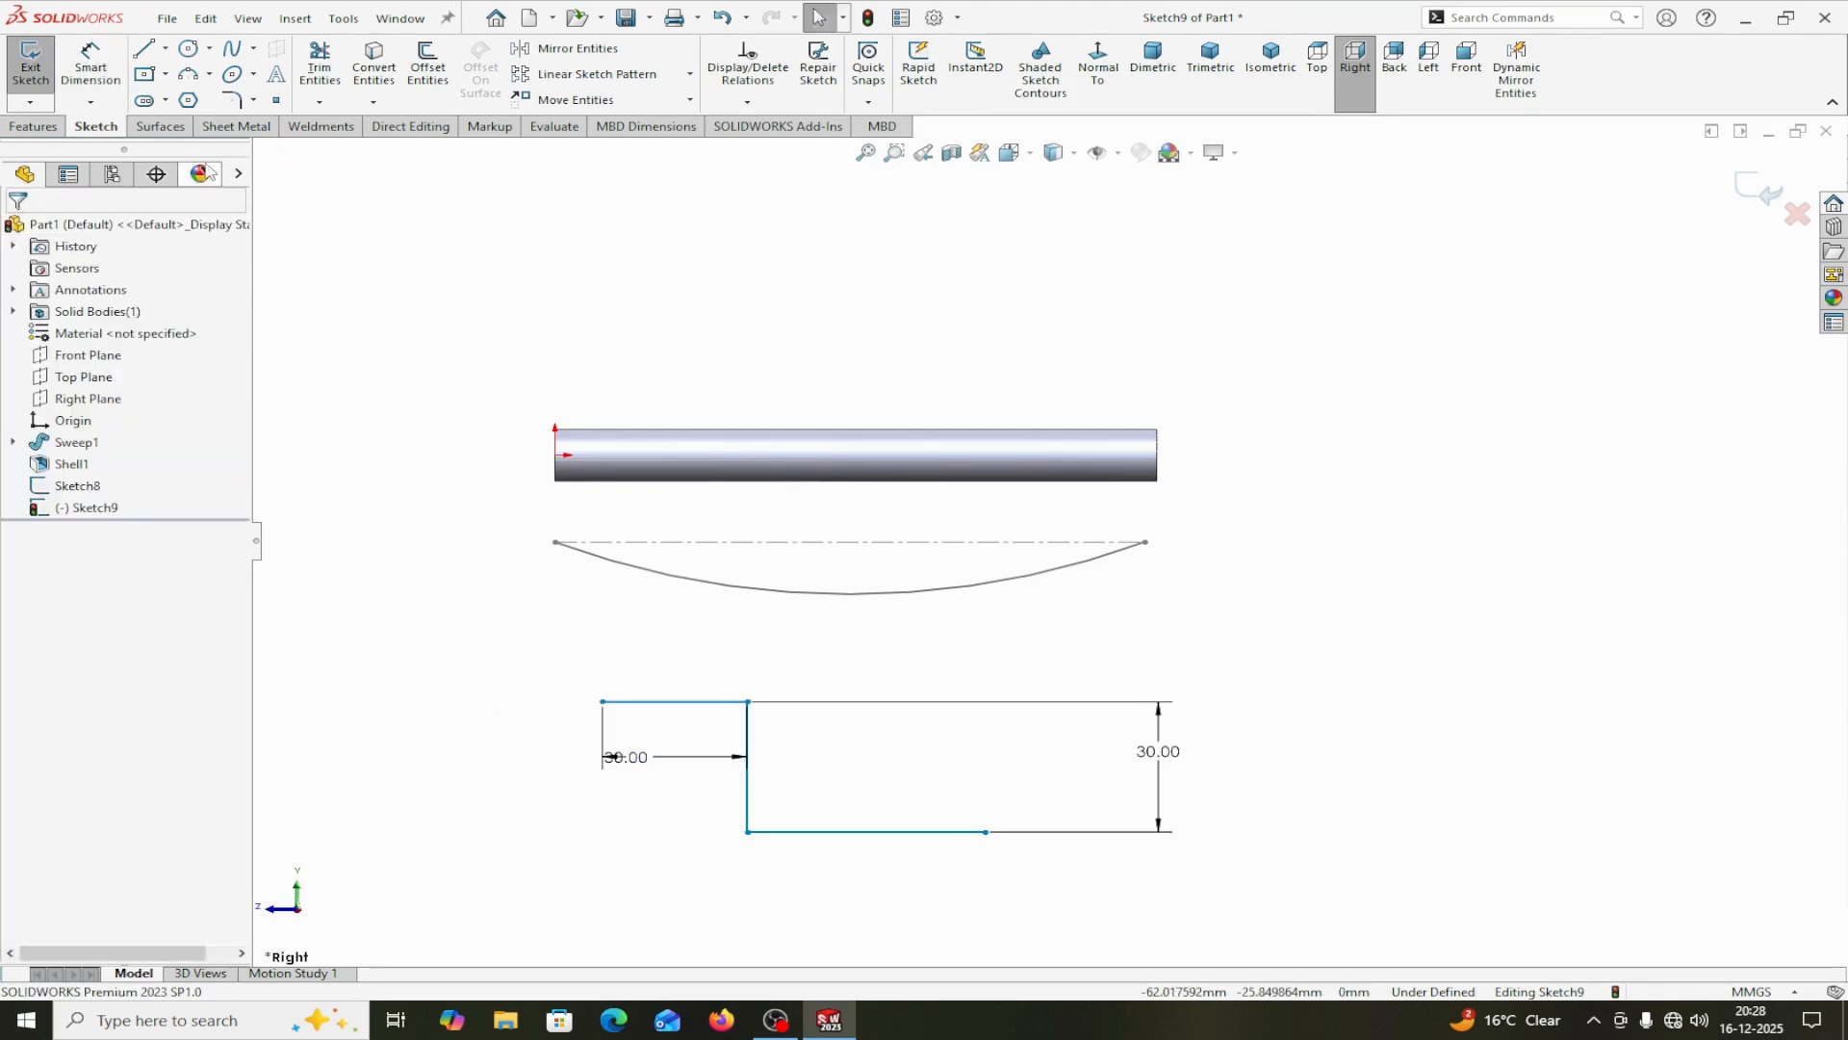
Fillet the upper corner of the stepped line with a 10 mm radius.
{"action": "left_click", "coordinate": [232, 100]}
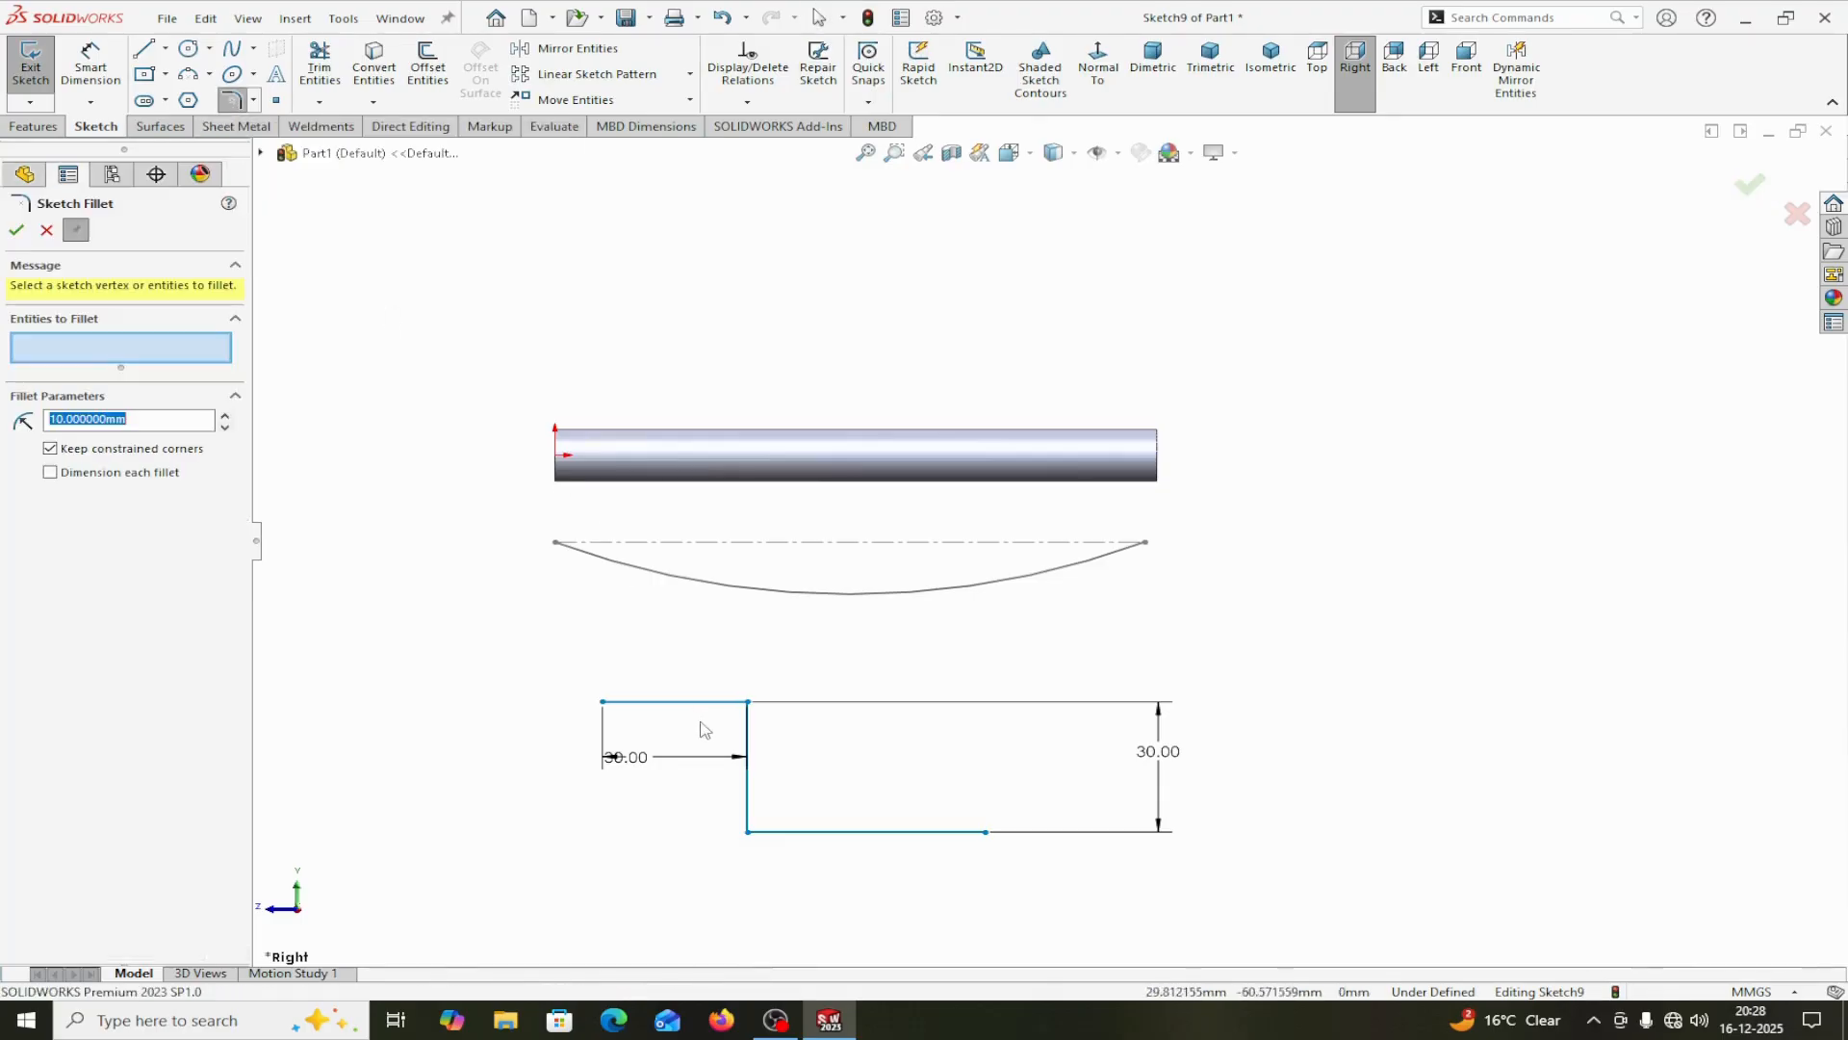
{"action": "left_click", "coordinate": [749, 704]}
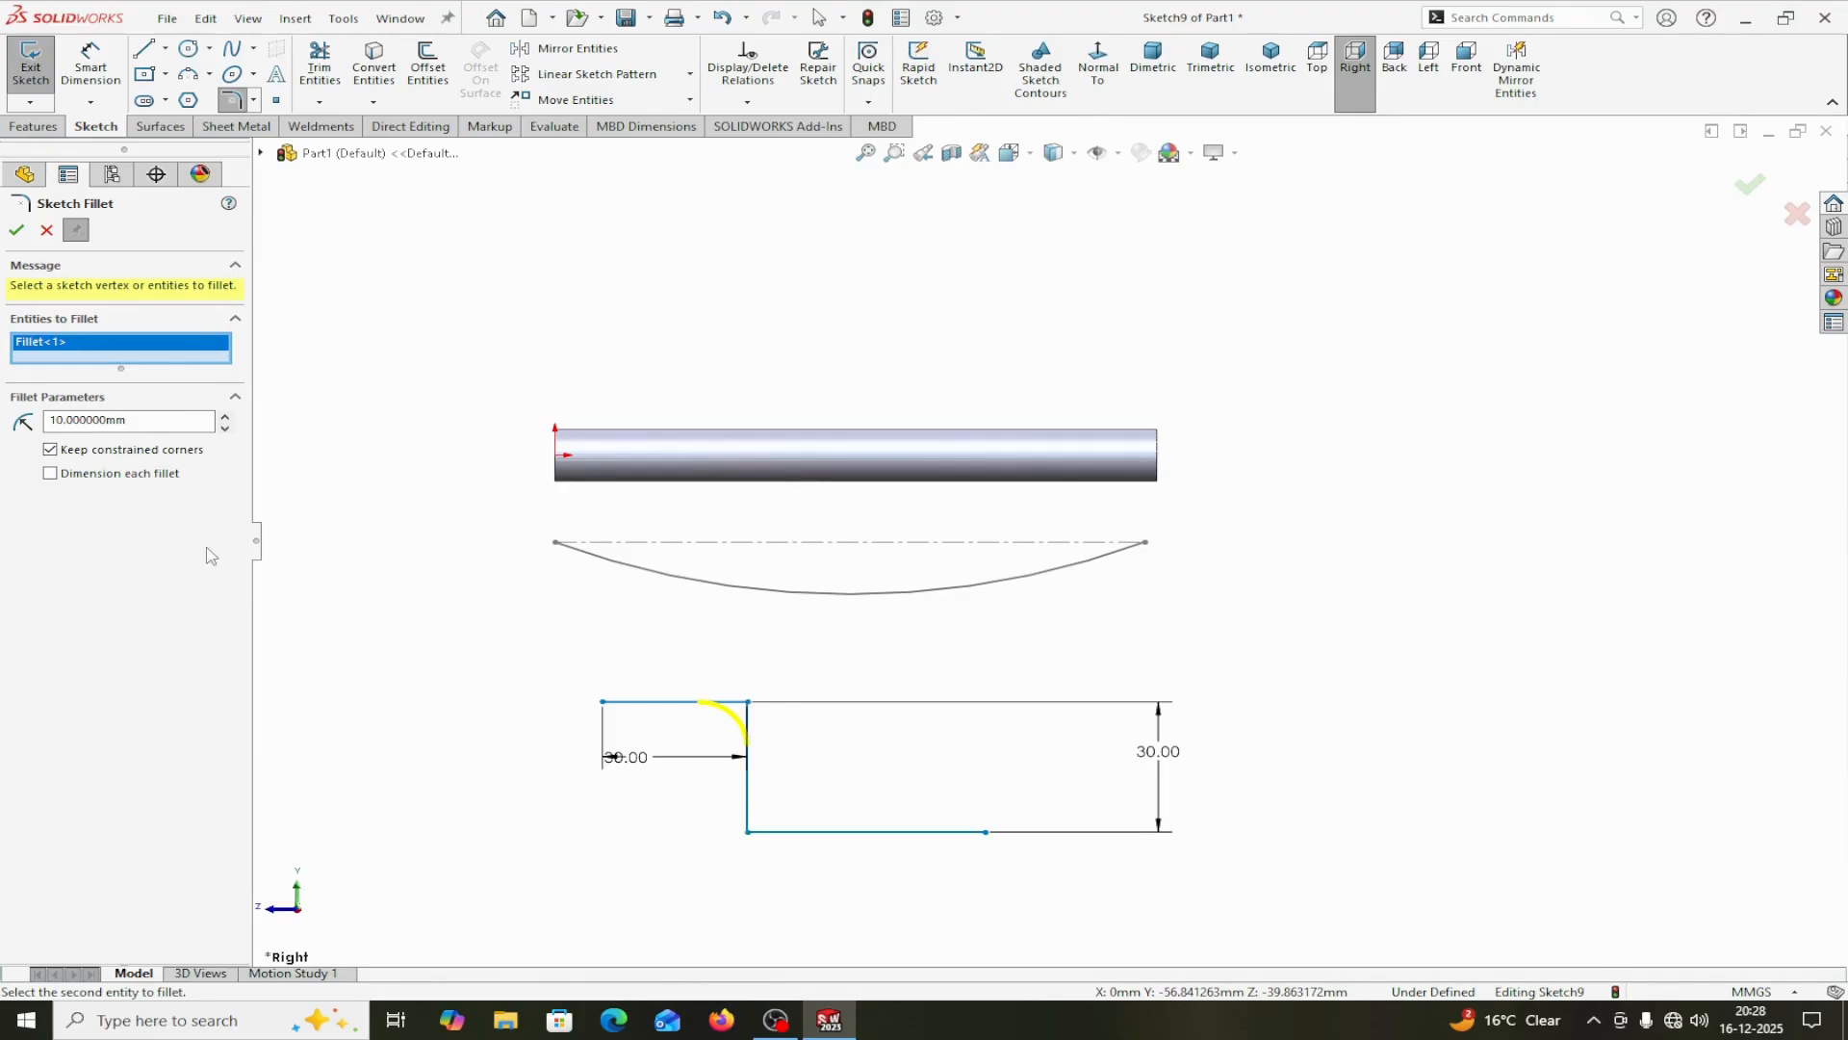
{"action": "left_click", "coordinate": [19, 231]}
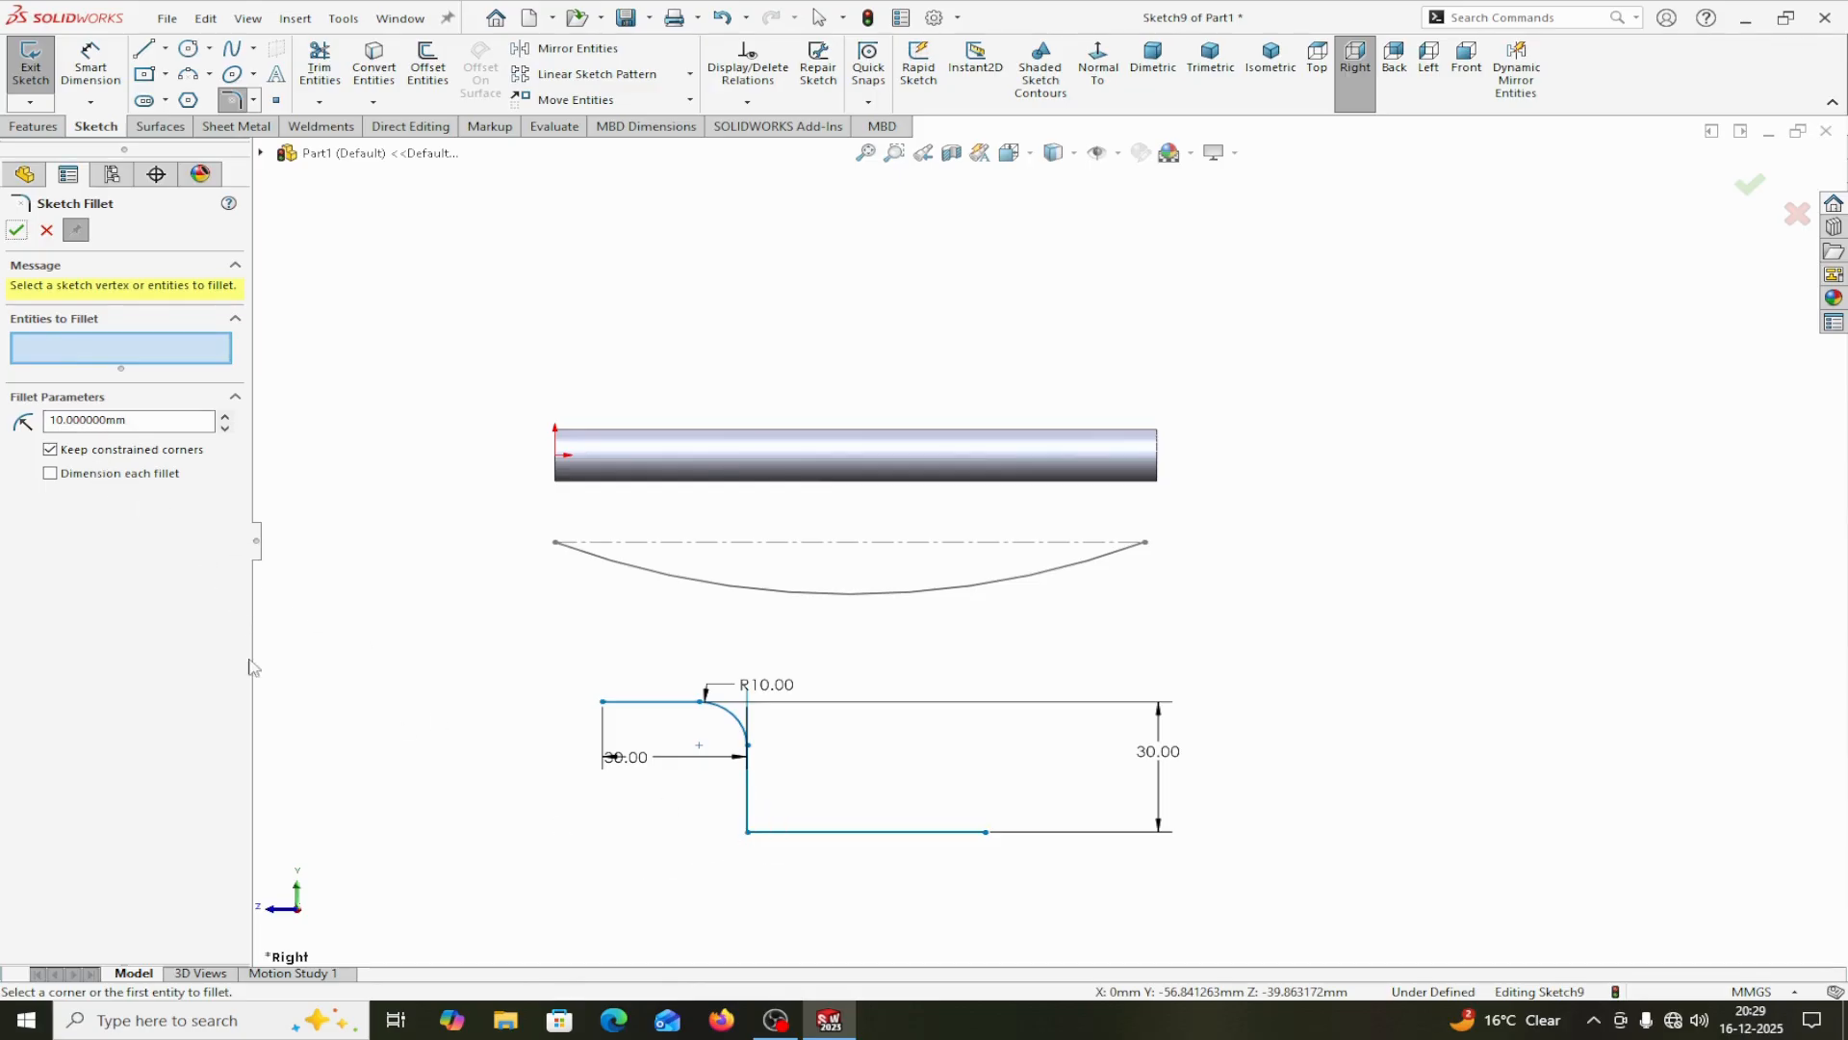
Fillet the lower corner of the stepped line with a 14 mm radius and close the Sketch Fillet command.
{"action": "left_click_drag", "start_coordinate": [119, 421], "coordinate": [38, 434]}
{"action": "type", "text": "14"}
{"action": "key", "text": "Return"}
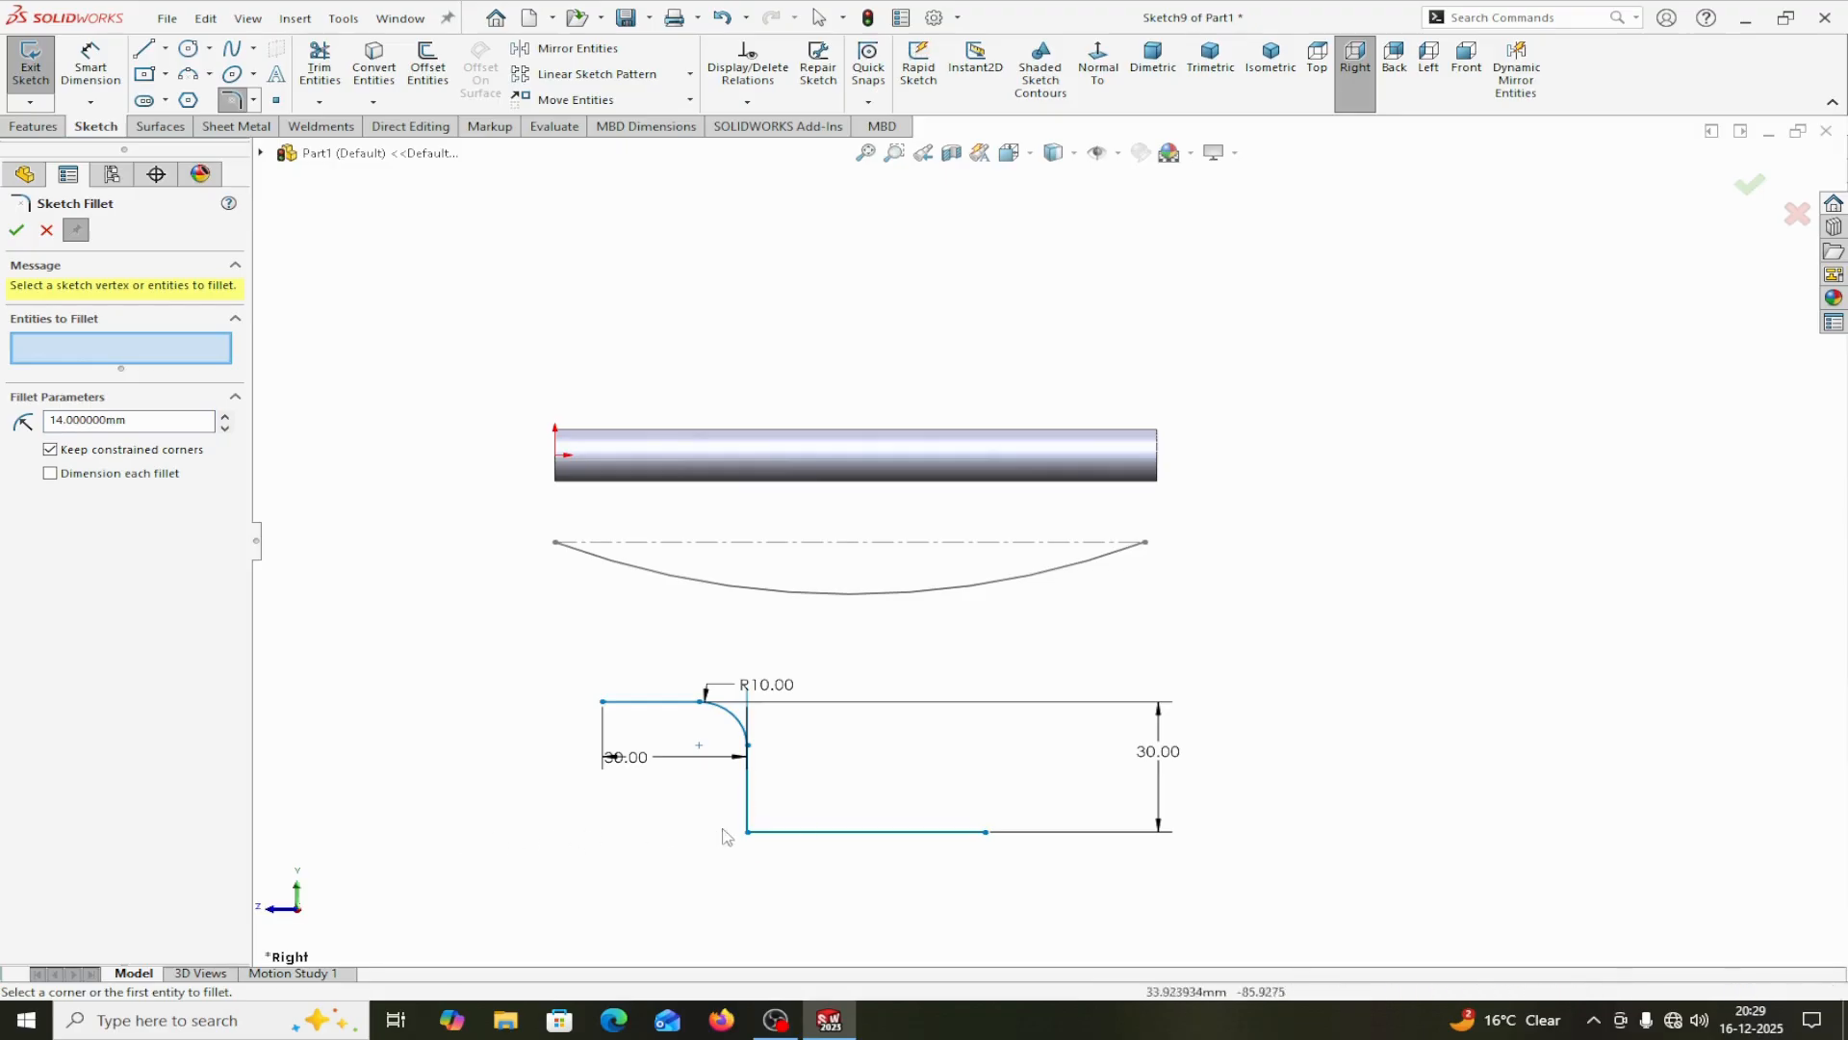
{"action": "left_click", "coordinate": [755, 836]}
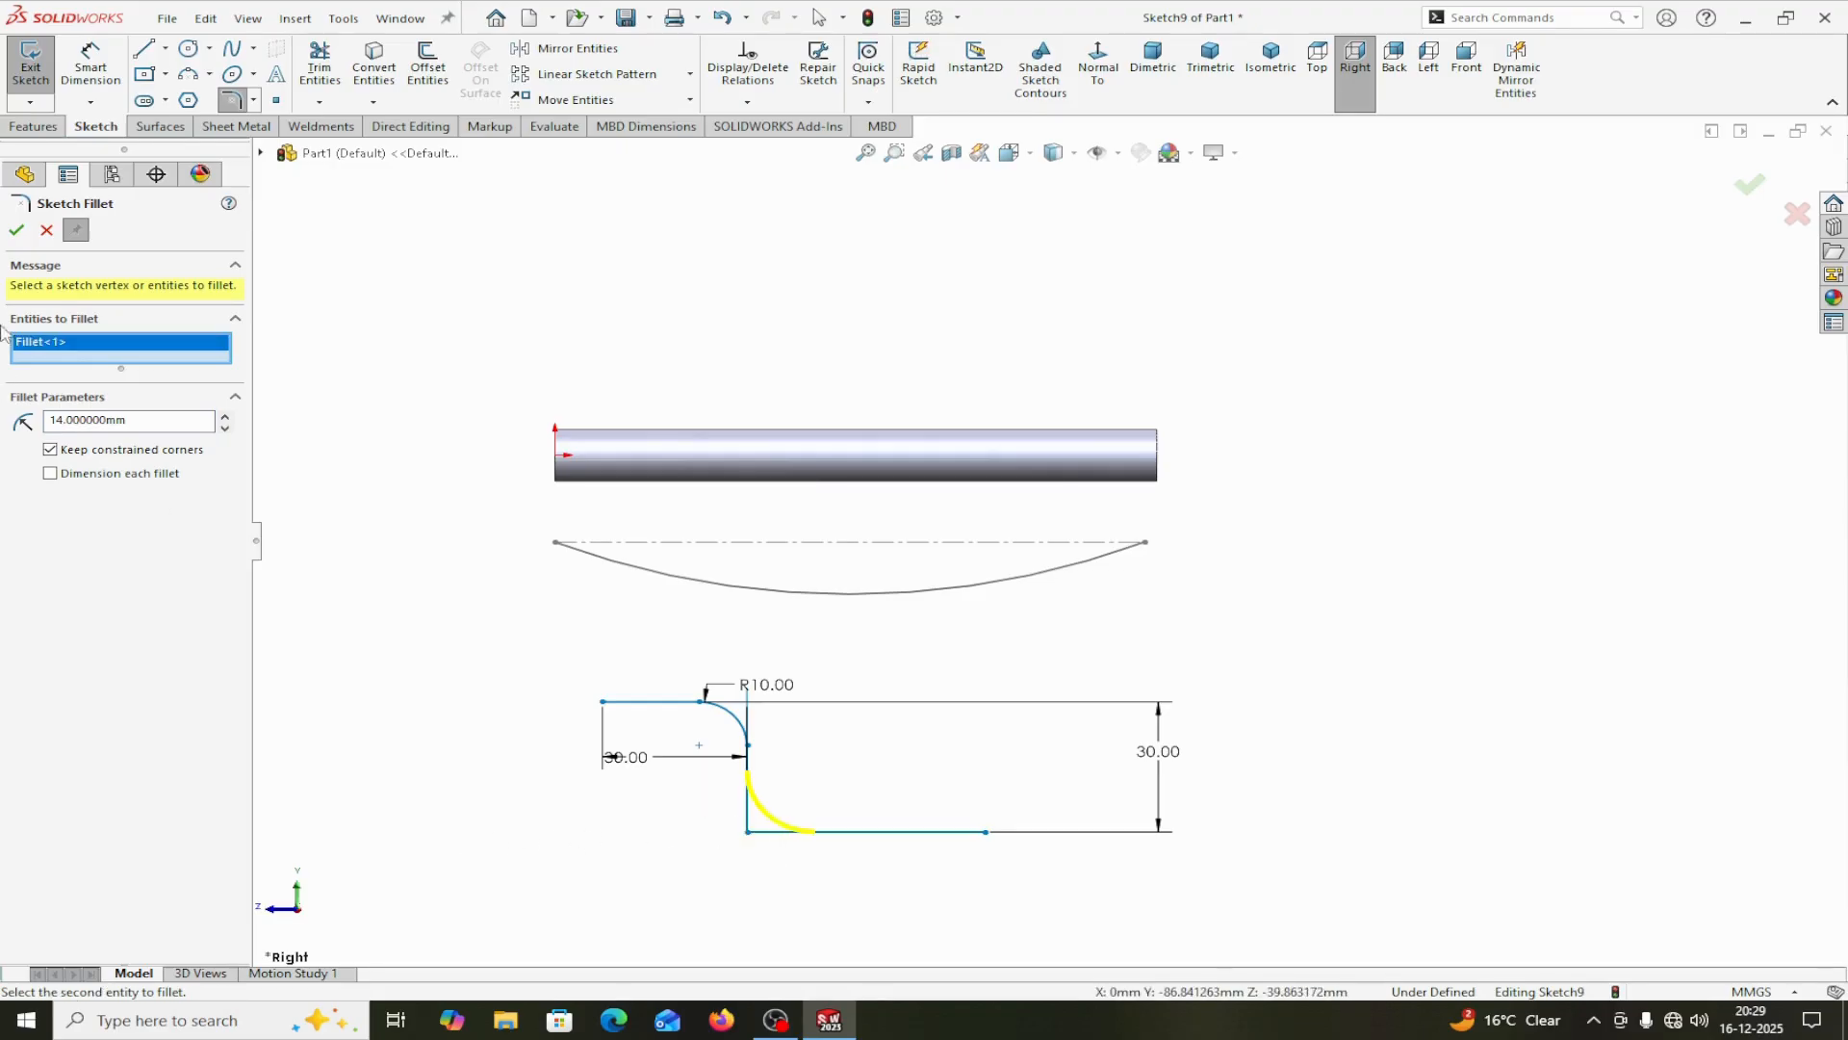
{"action": "left_click", "coordinate": [16, 232]}
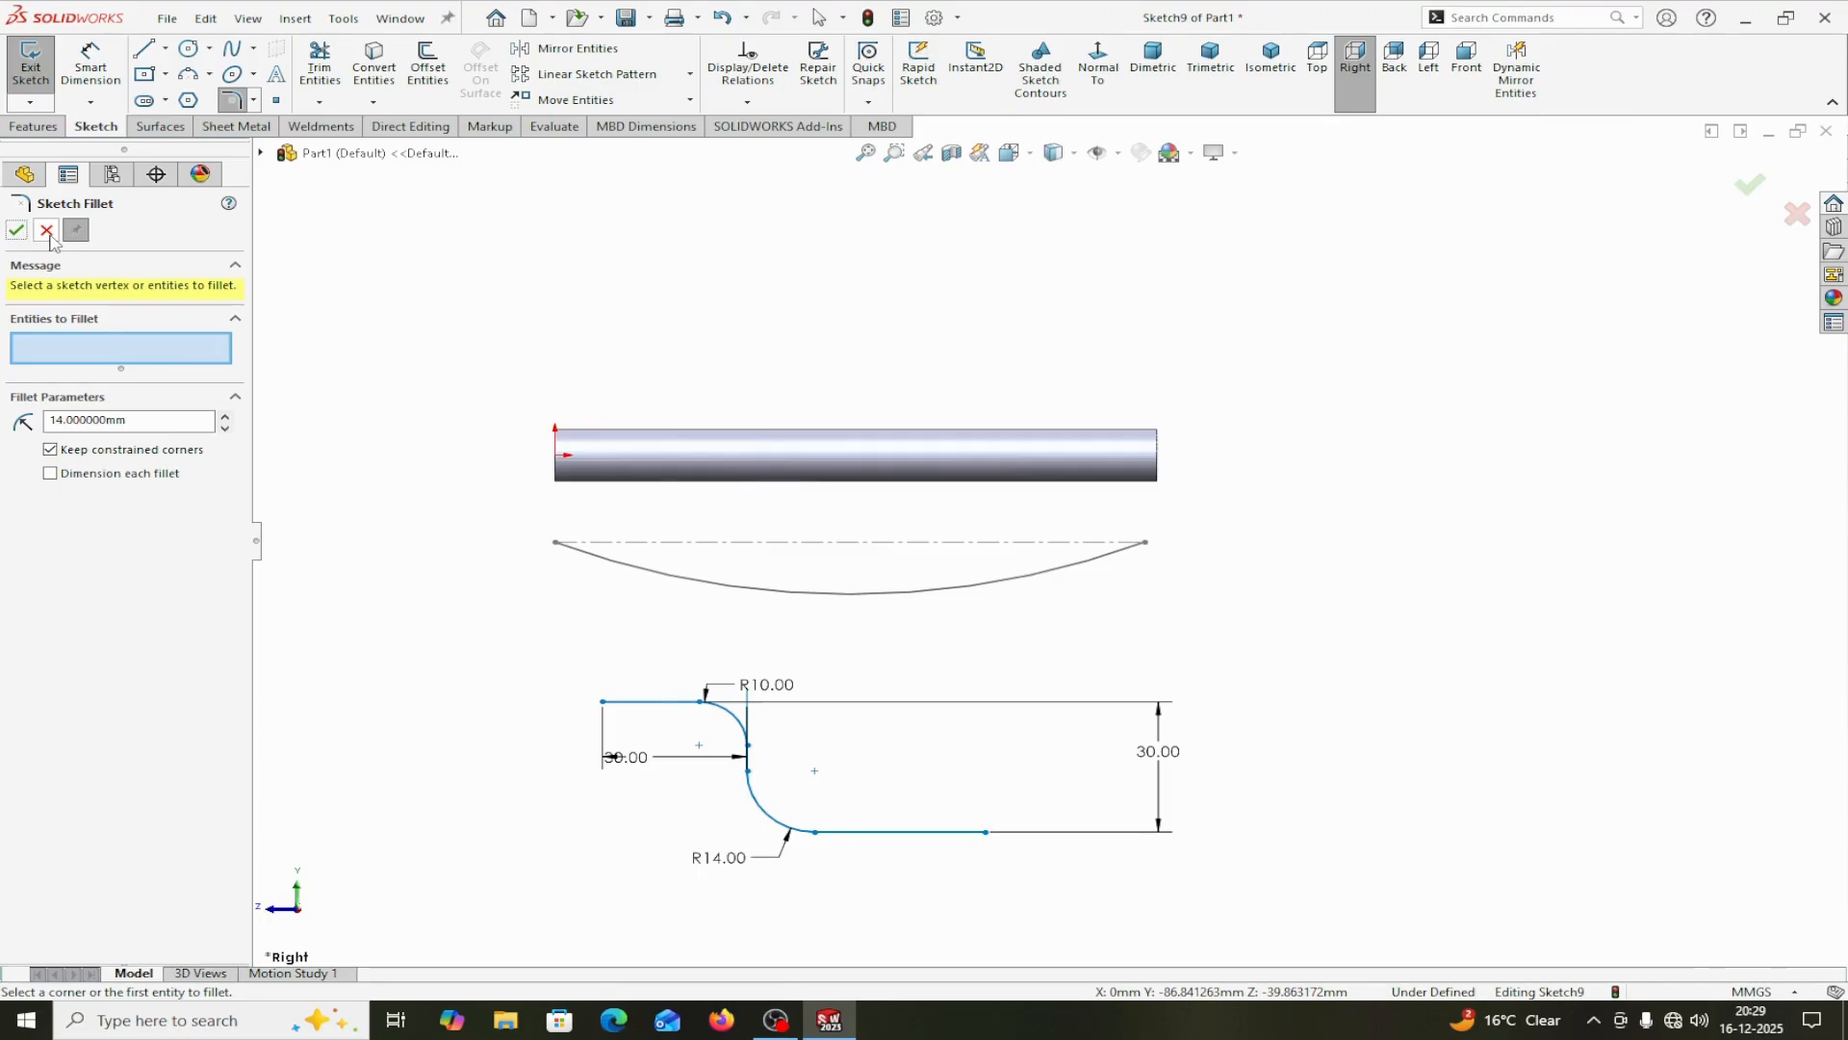
{"action": "left_click", "coordinate": [48, 233]}
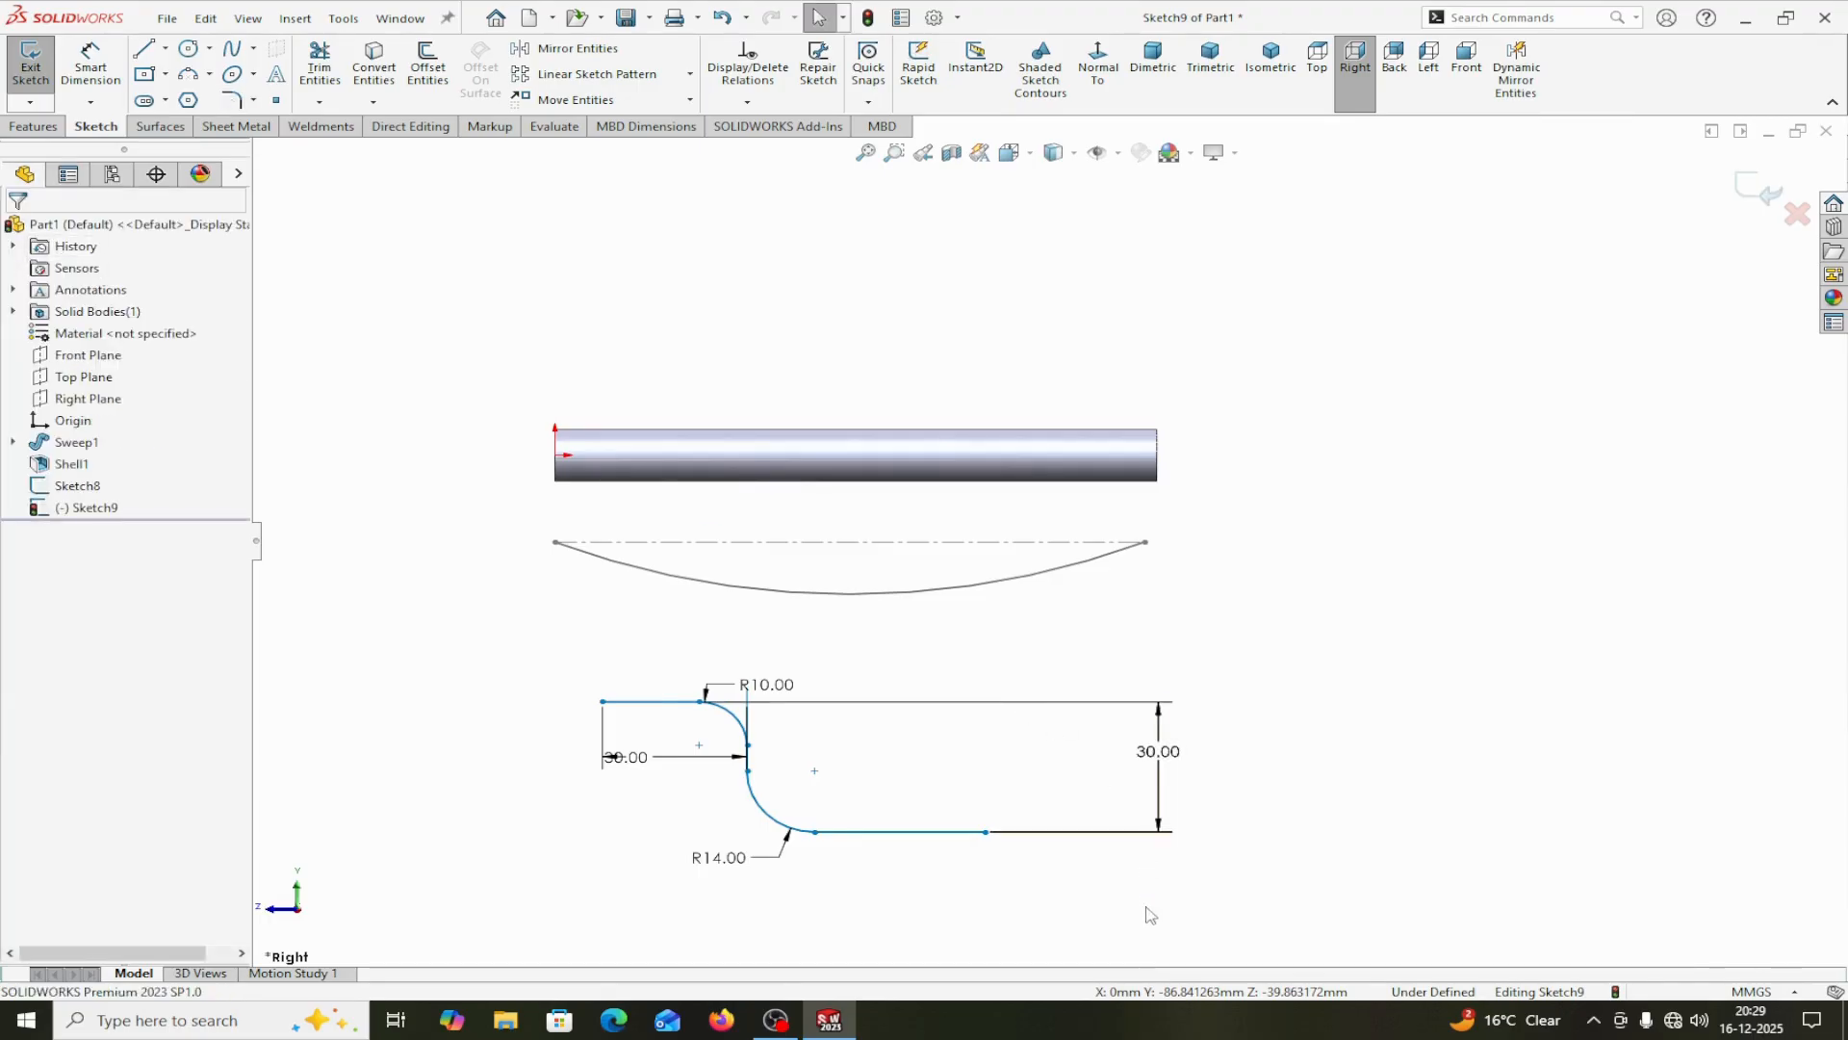
Select every line and arc of the filleted profile together to check their combined length.
{"action": "scroll", "coordinate": [847, 784], "scroll_direction": "down", "scroll_amount": 3}
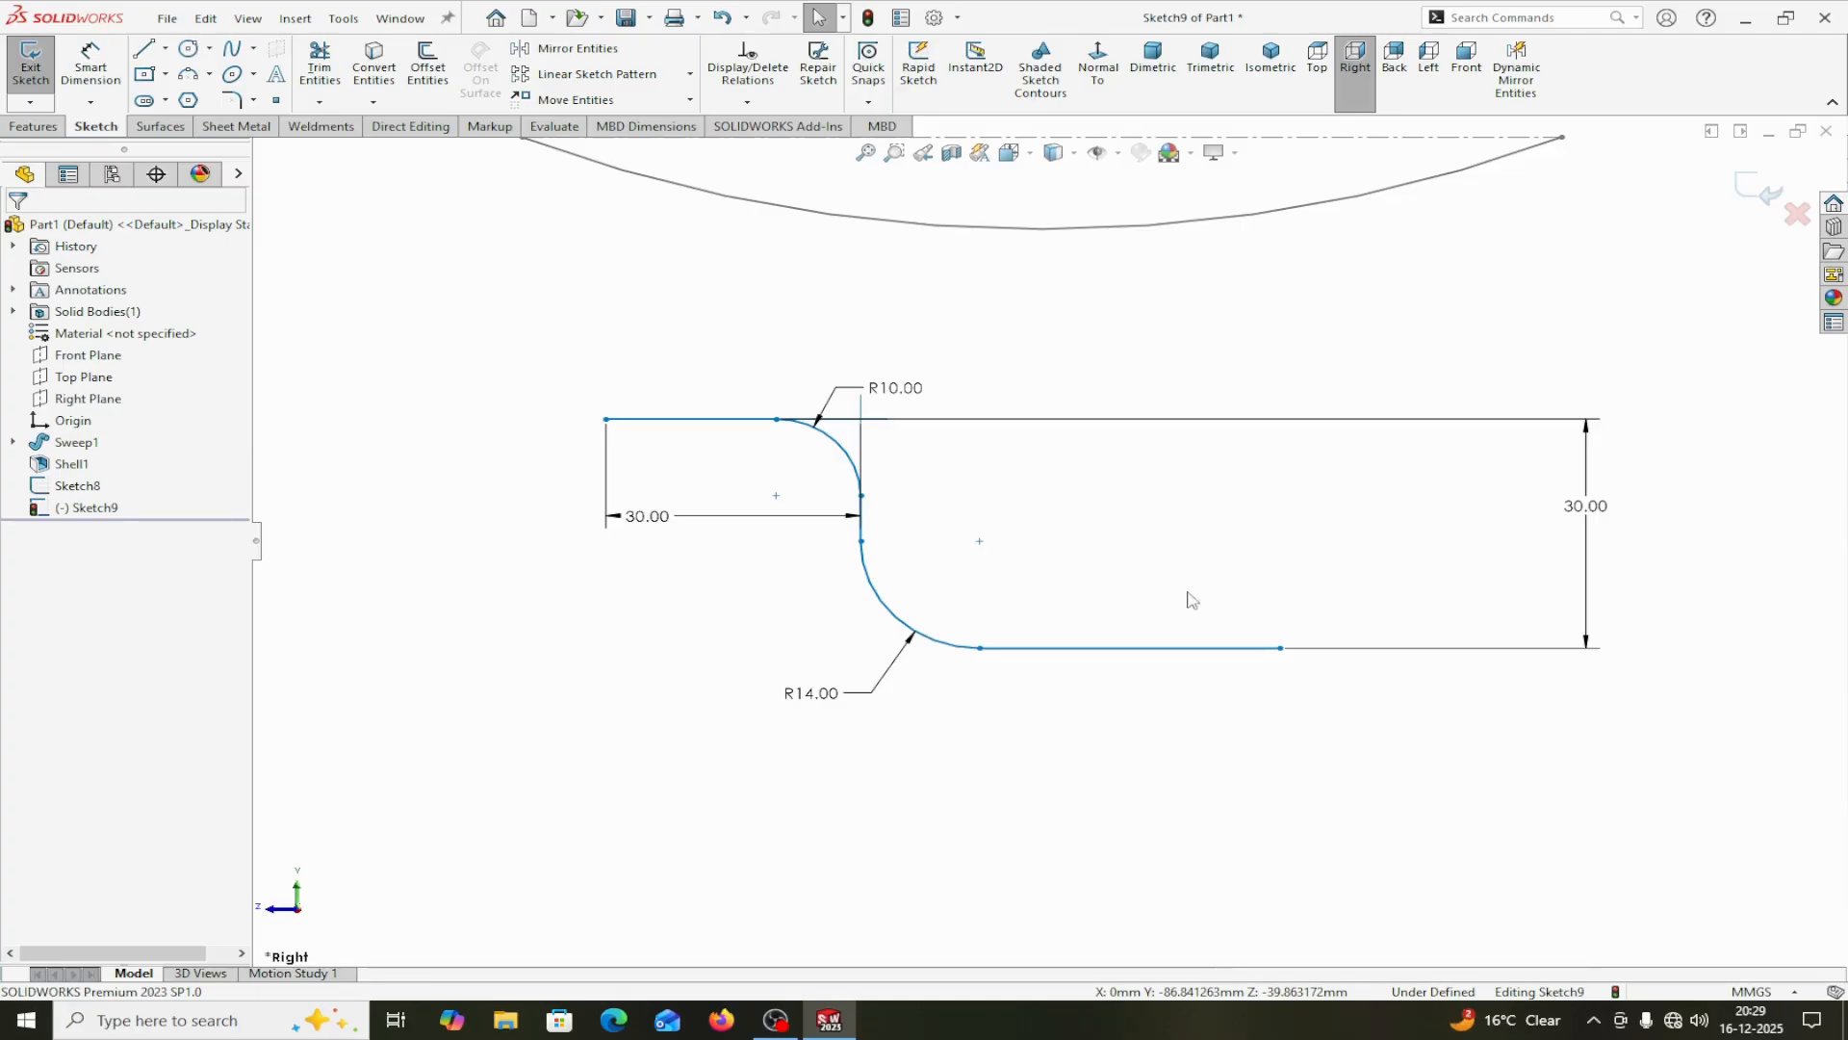
{"action": "left_click", "coordinate": [685, 421]}
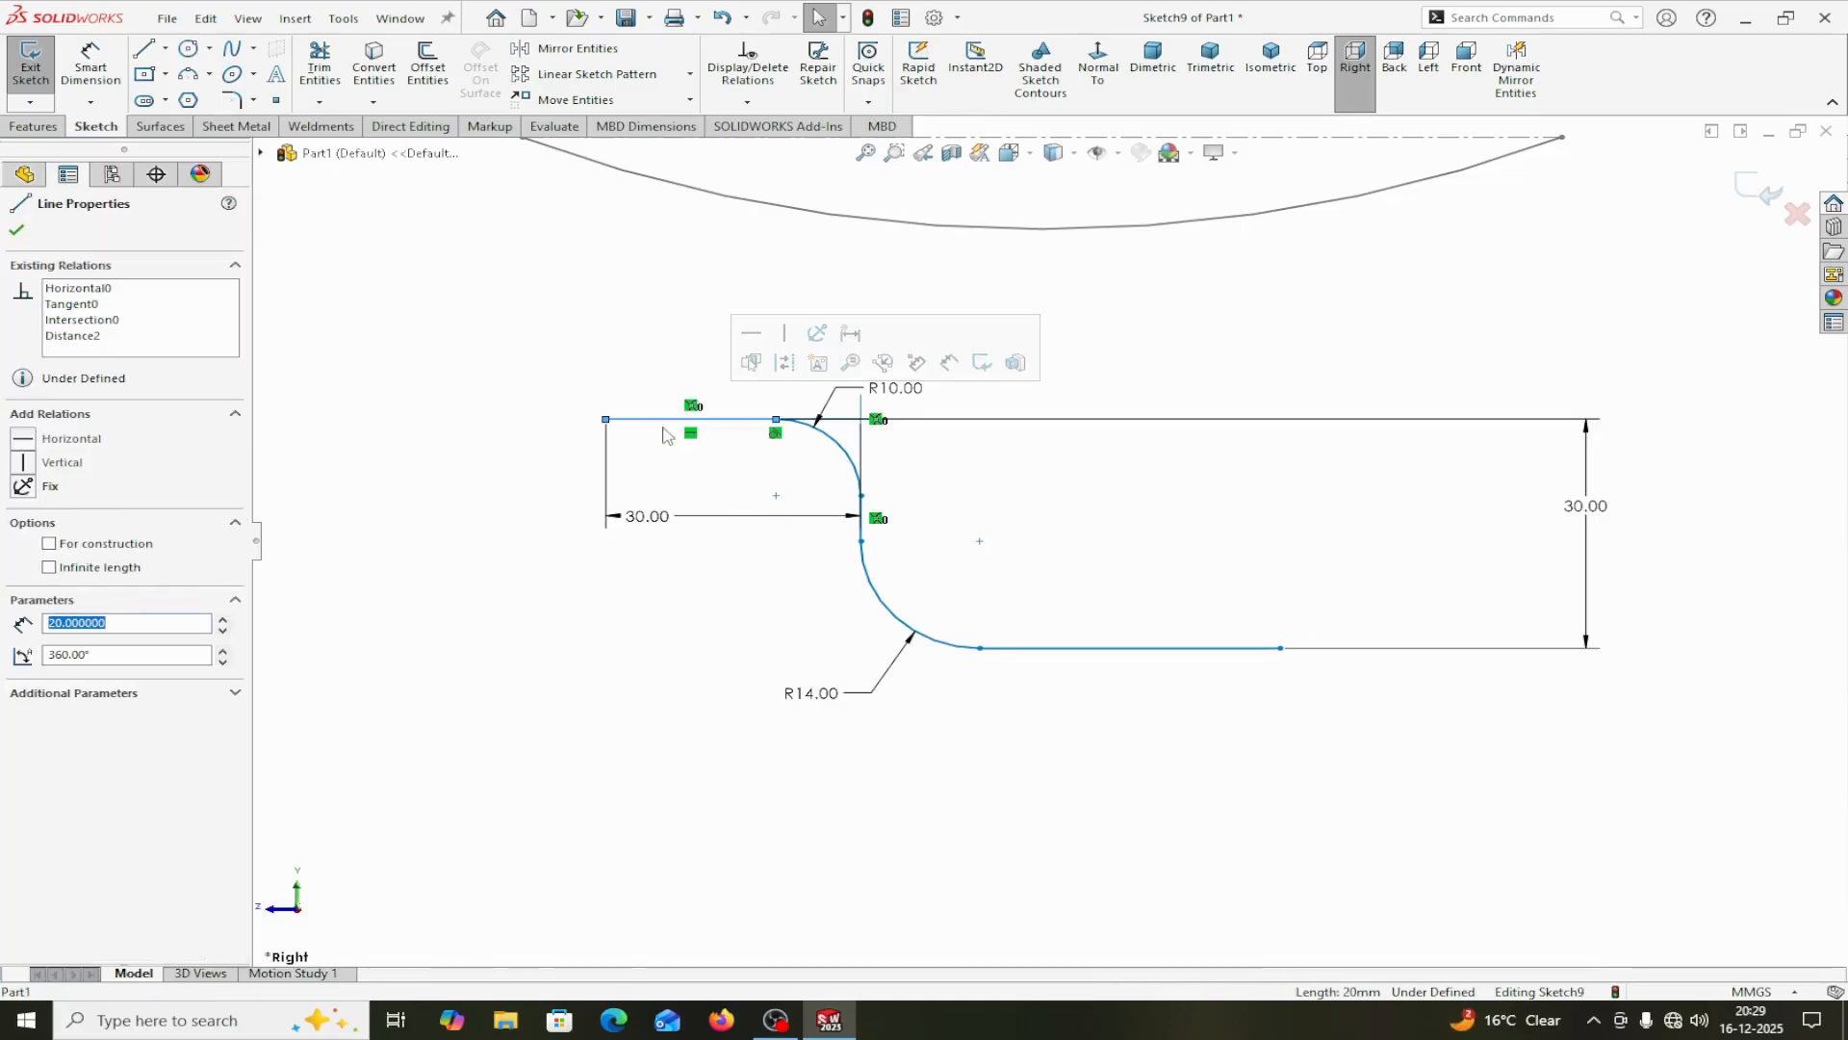
{"action": "left_click", "coordinate": [722, 458]}
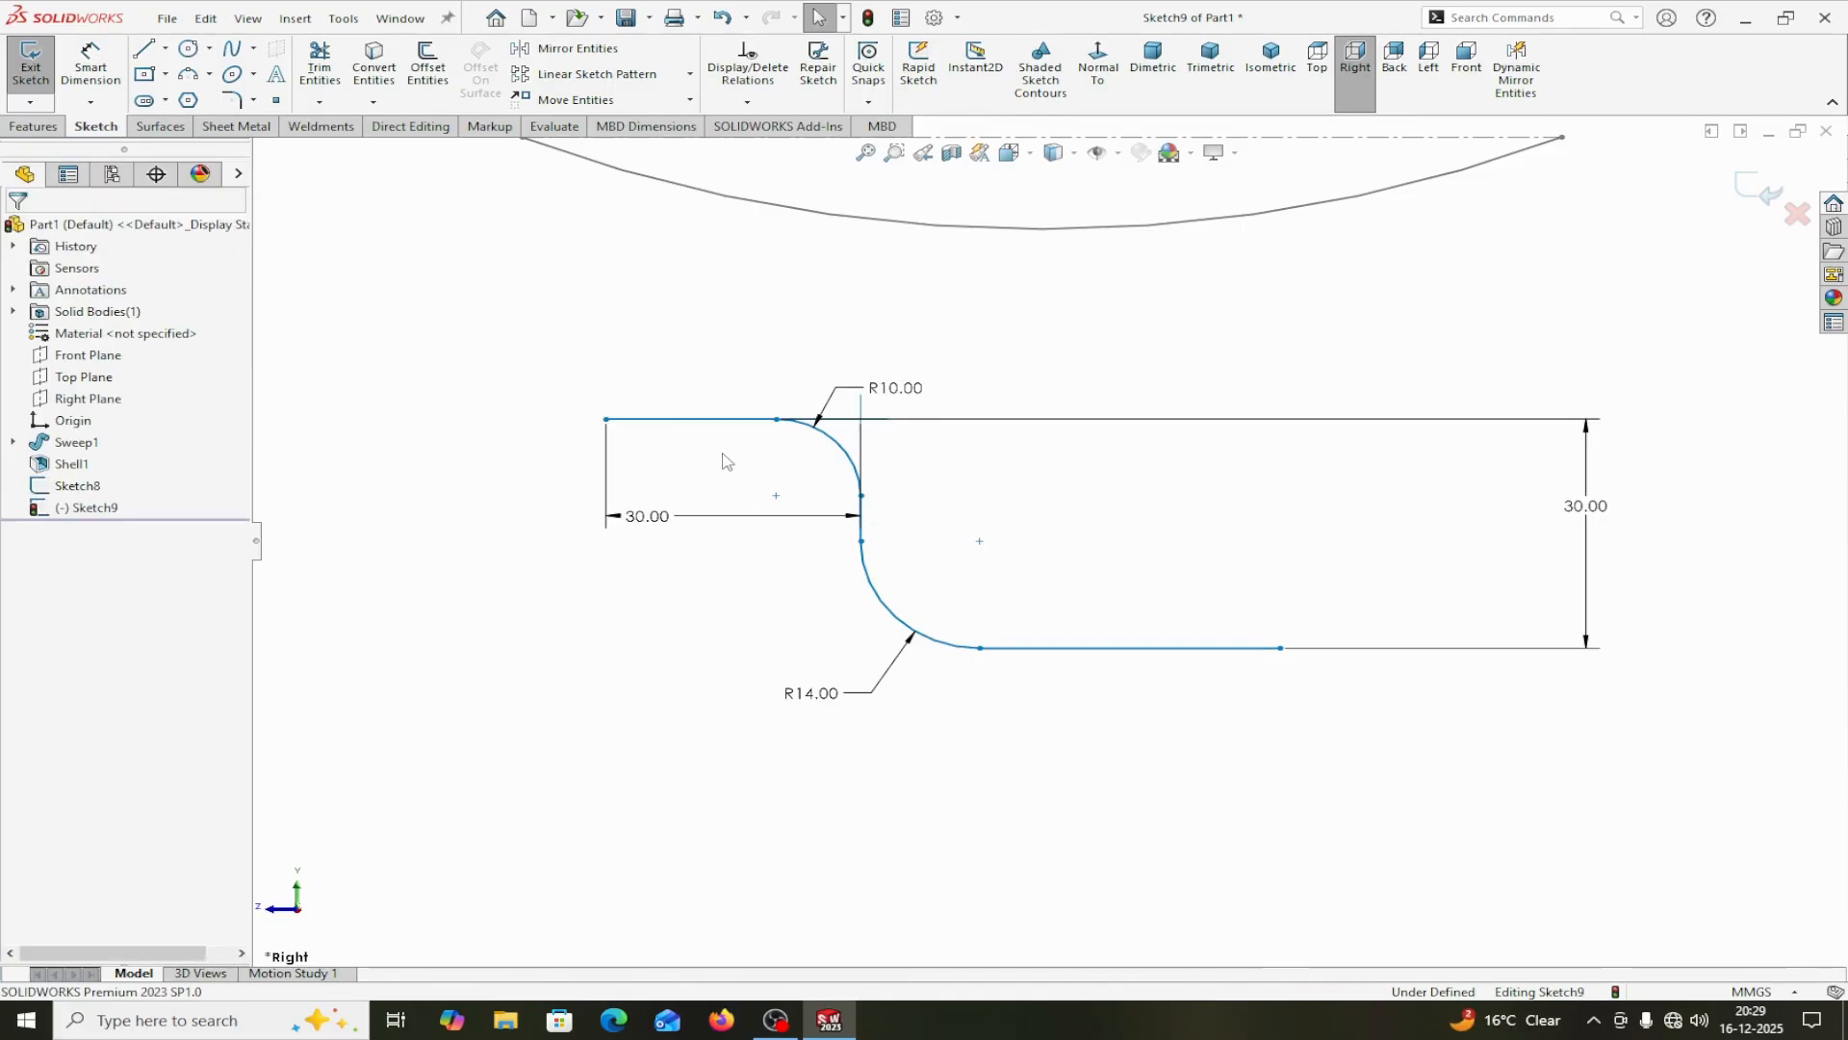
{"action": "left_click", "coordinate": [652, 423]}
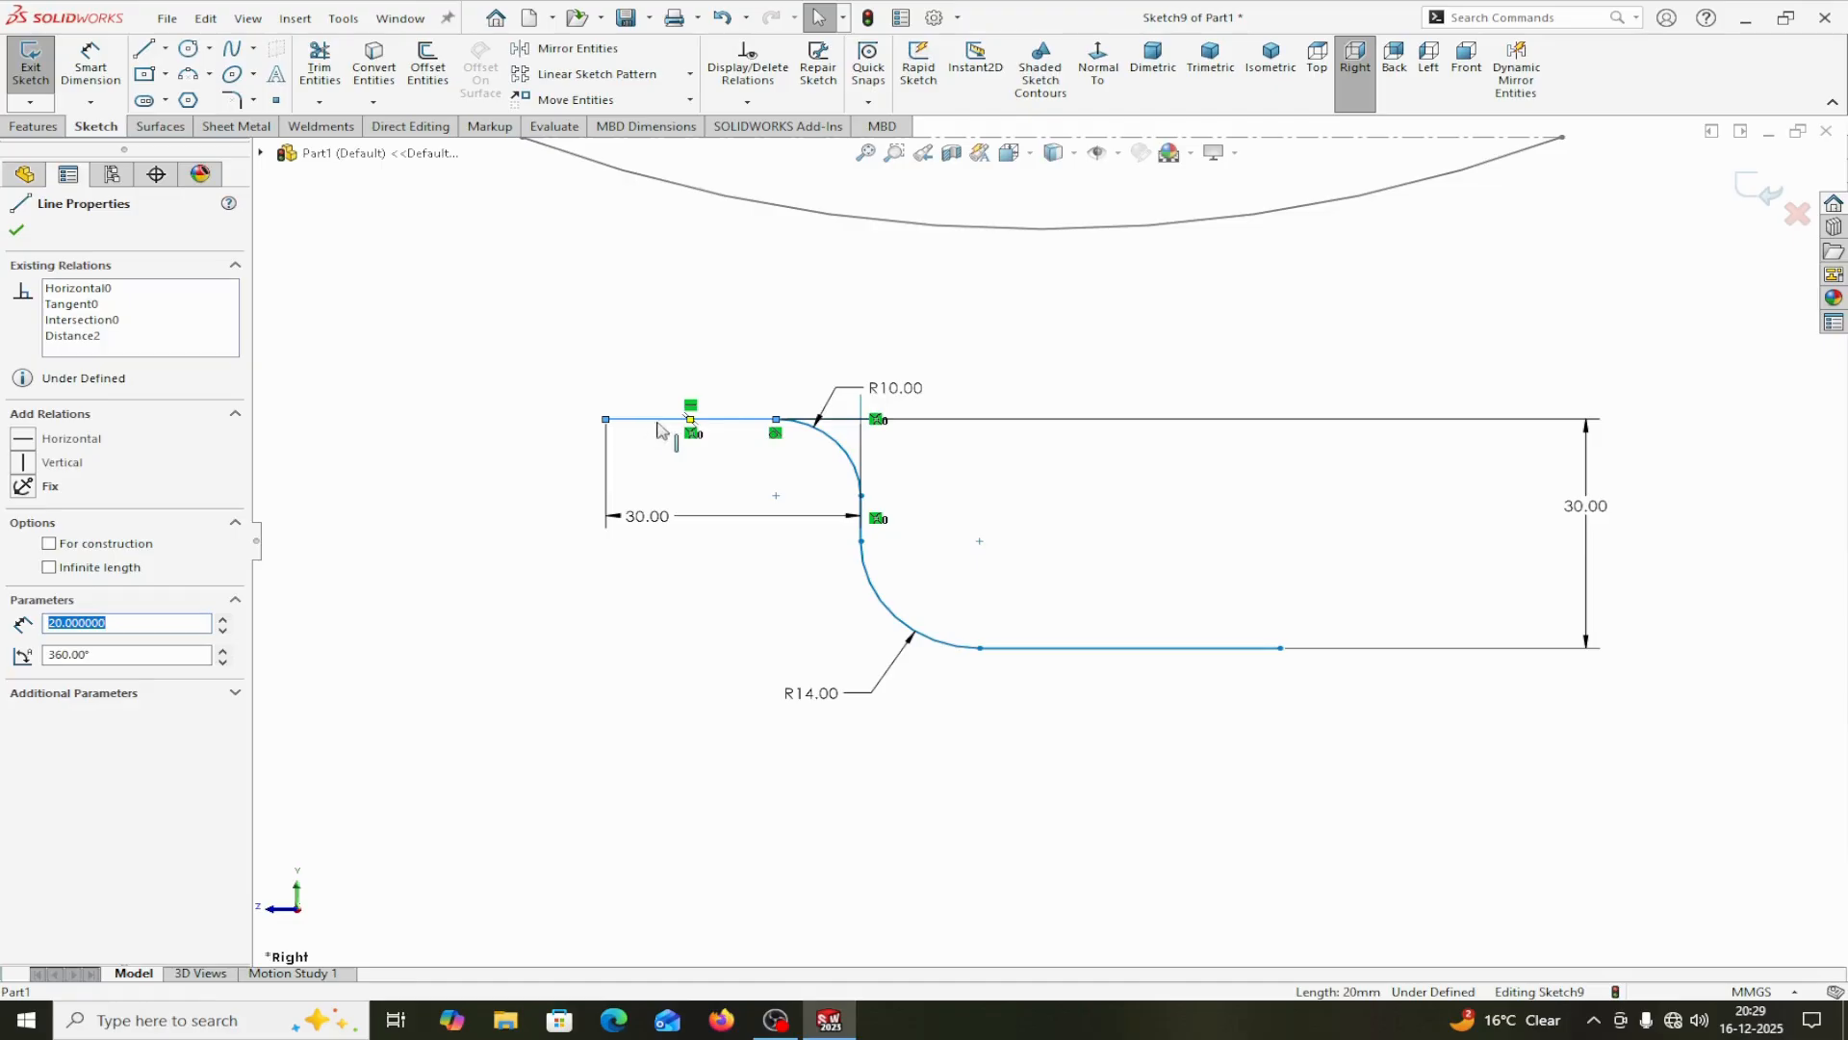
{"action": "left_click", "coordinate": [854, 472], "text": "ctrl"}
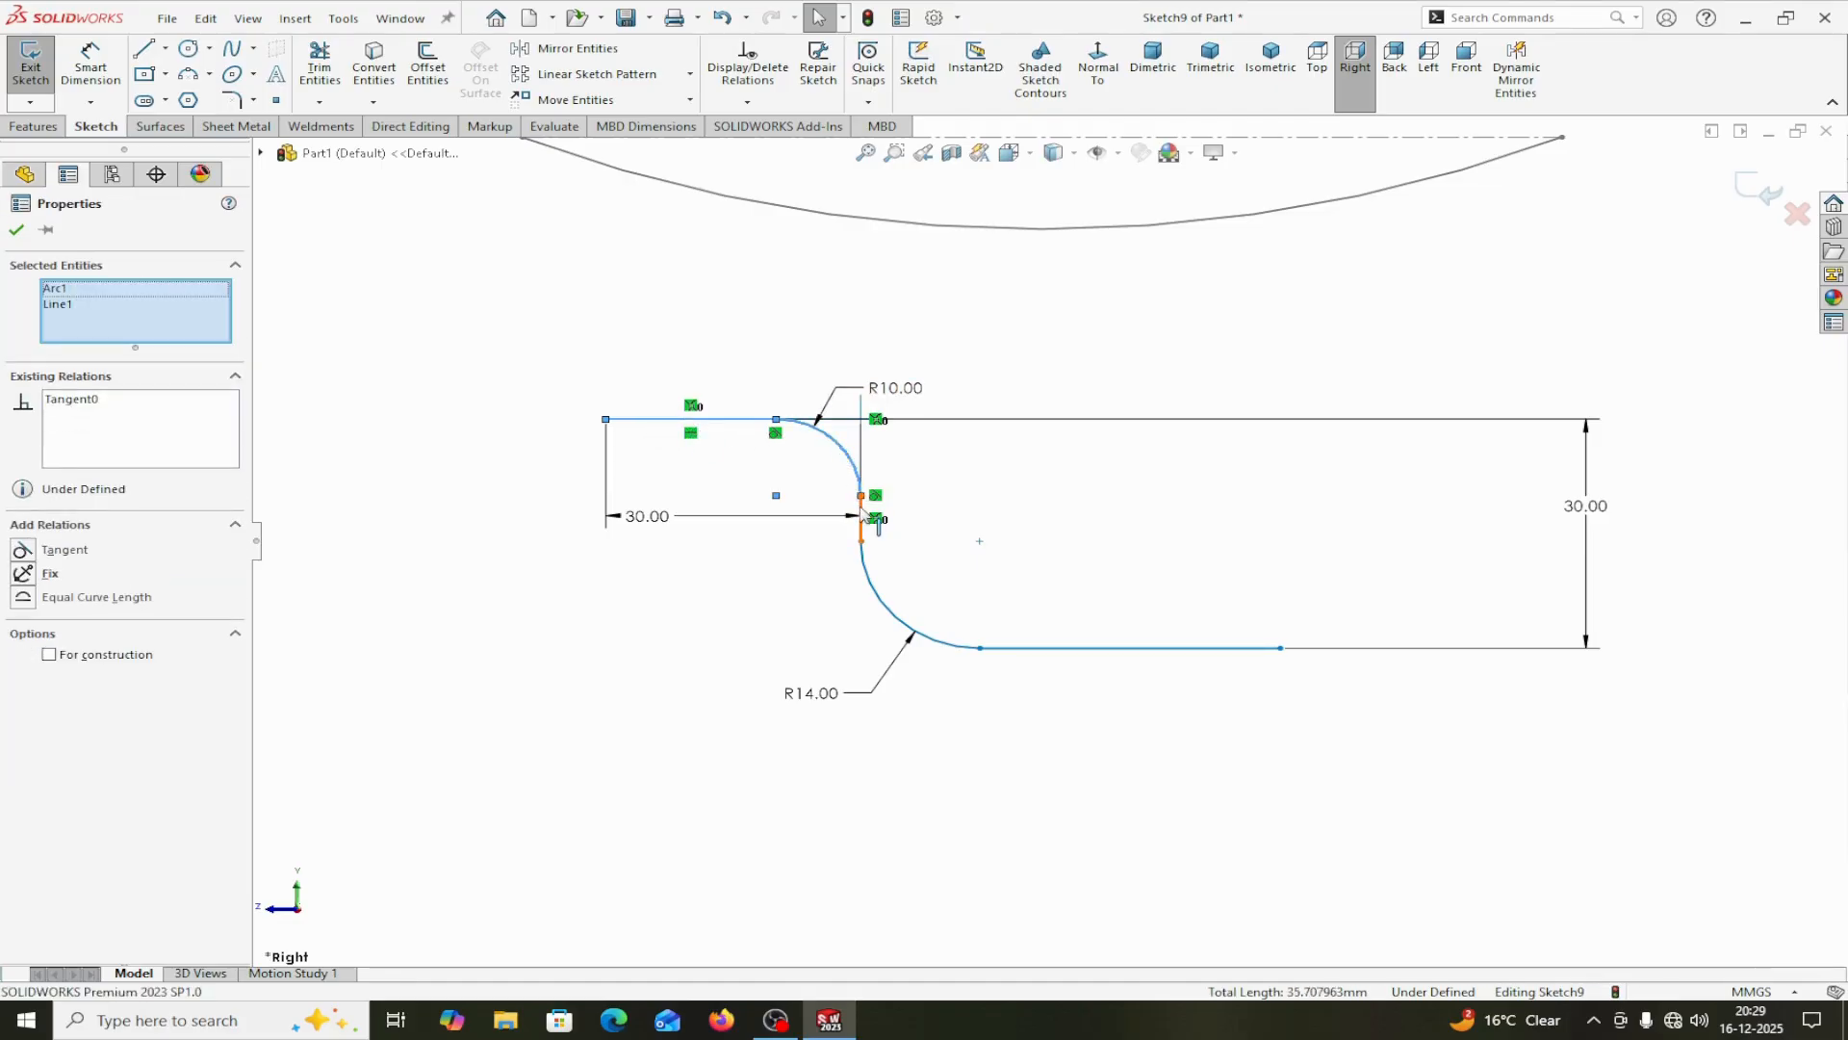
{"action": "left_click", "coordinate": [862, 520], "text": "ctrl"}
{"action": "left_click", "coordinate": [908, 609], "text": "ctrl"}
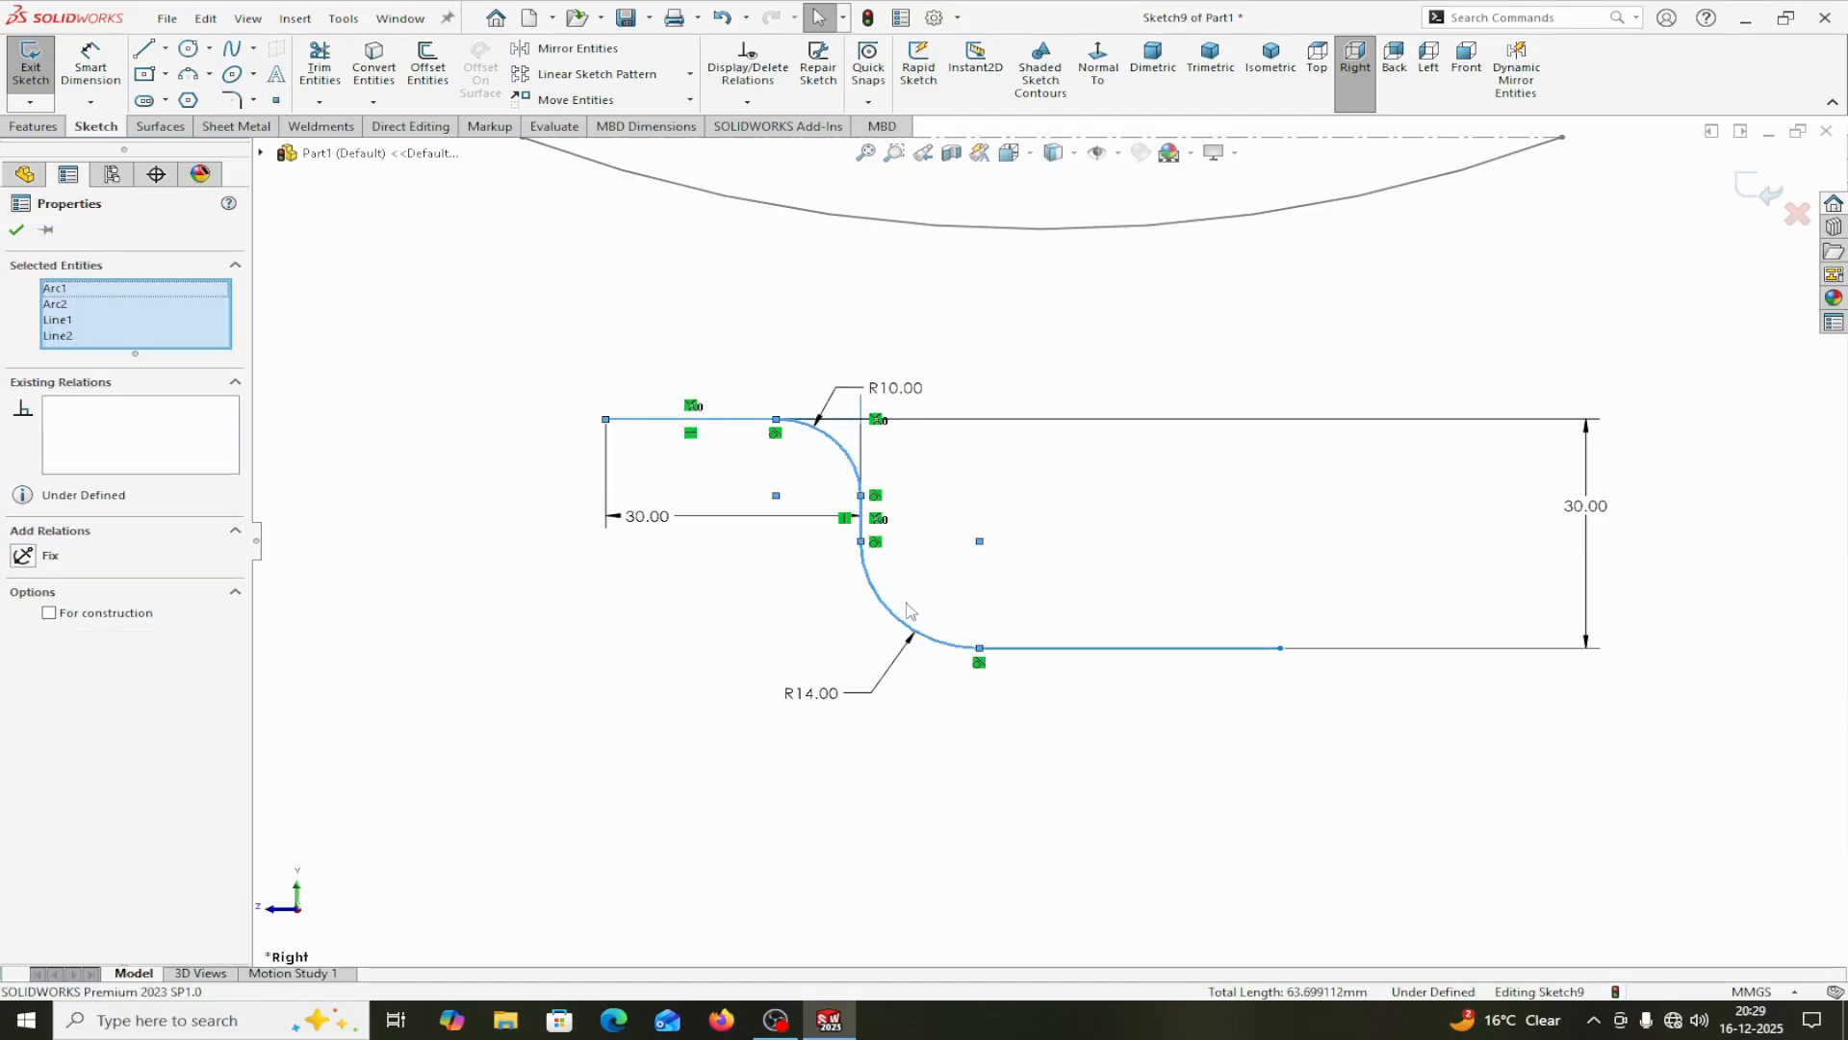
{"action": "left_click", "coordinate": [1044, 650], "text": "ctrl"}
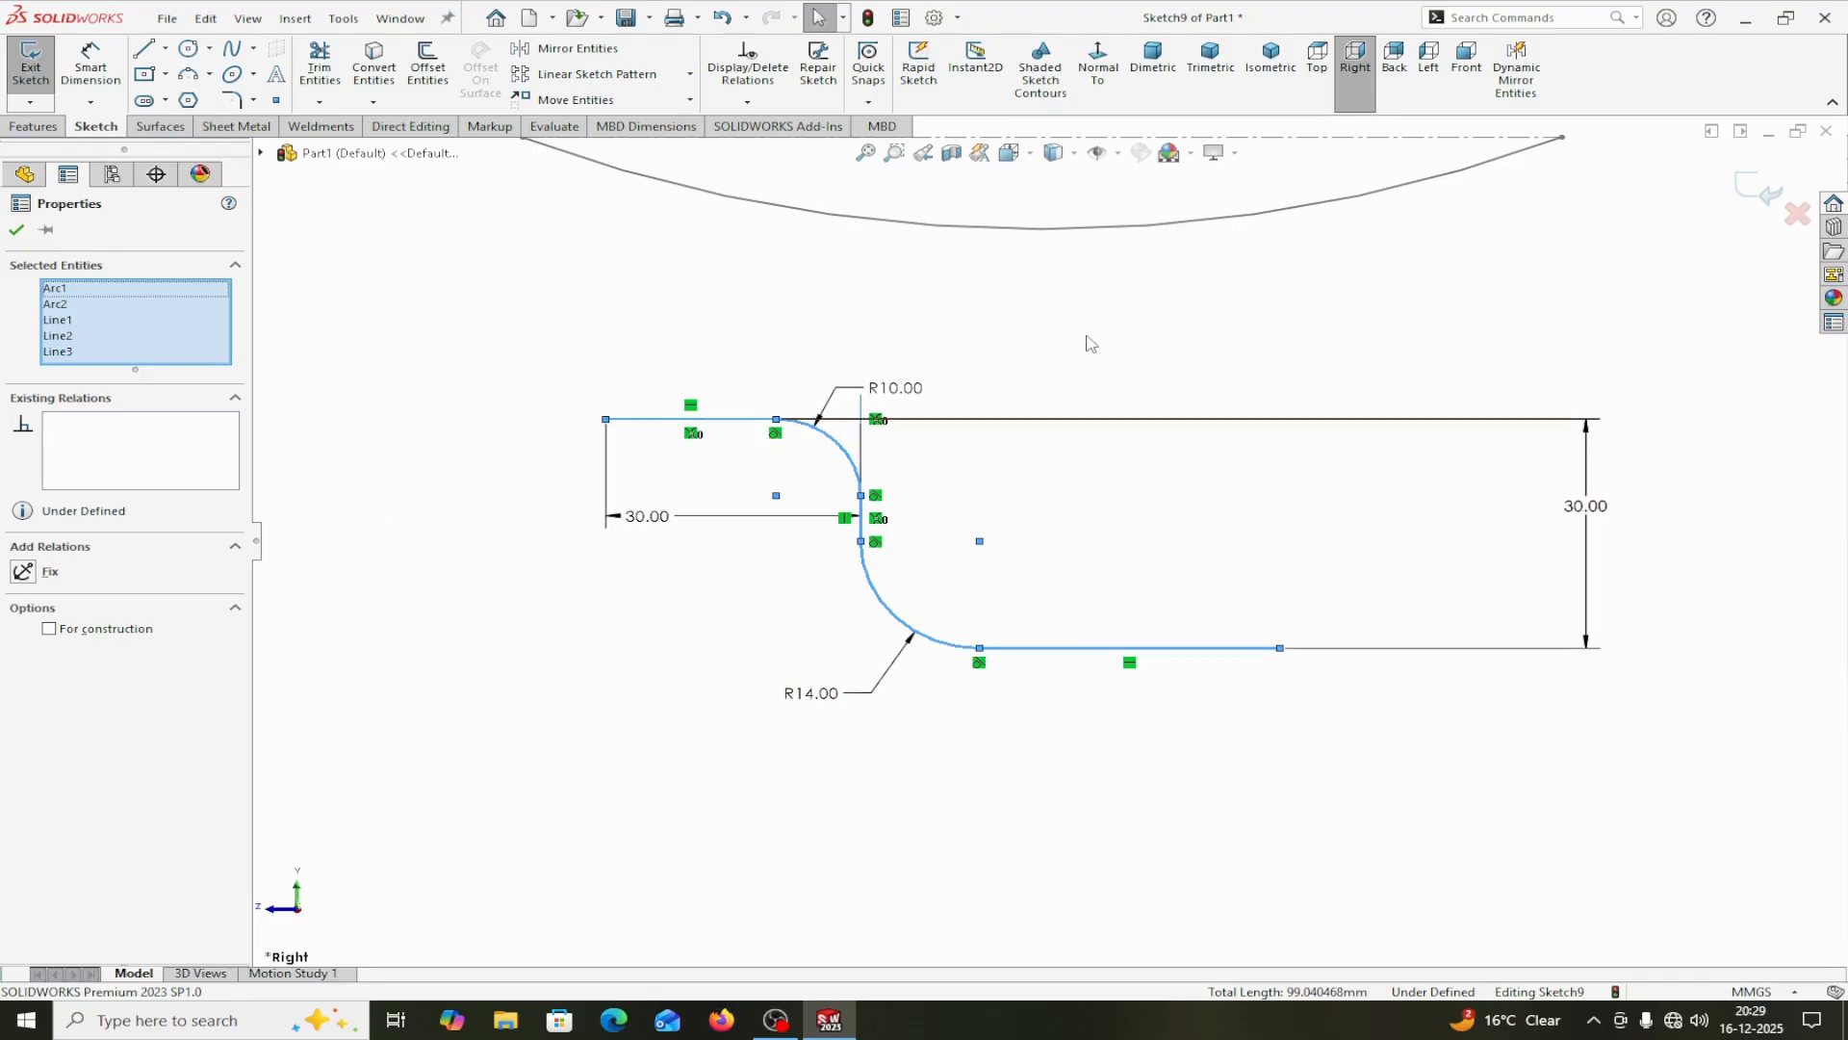
{"action": "left_click", "coordinate": [15, 233]}
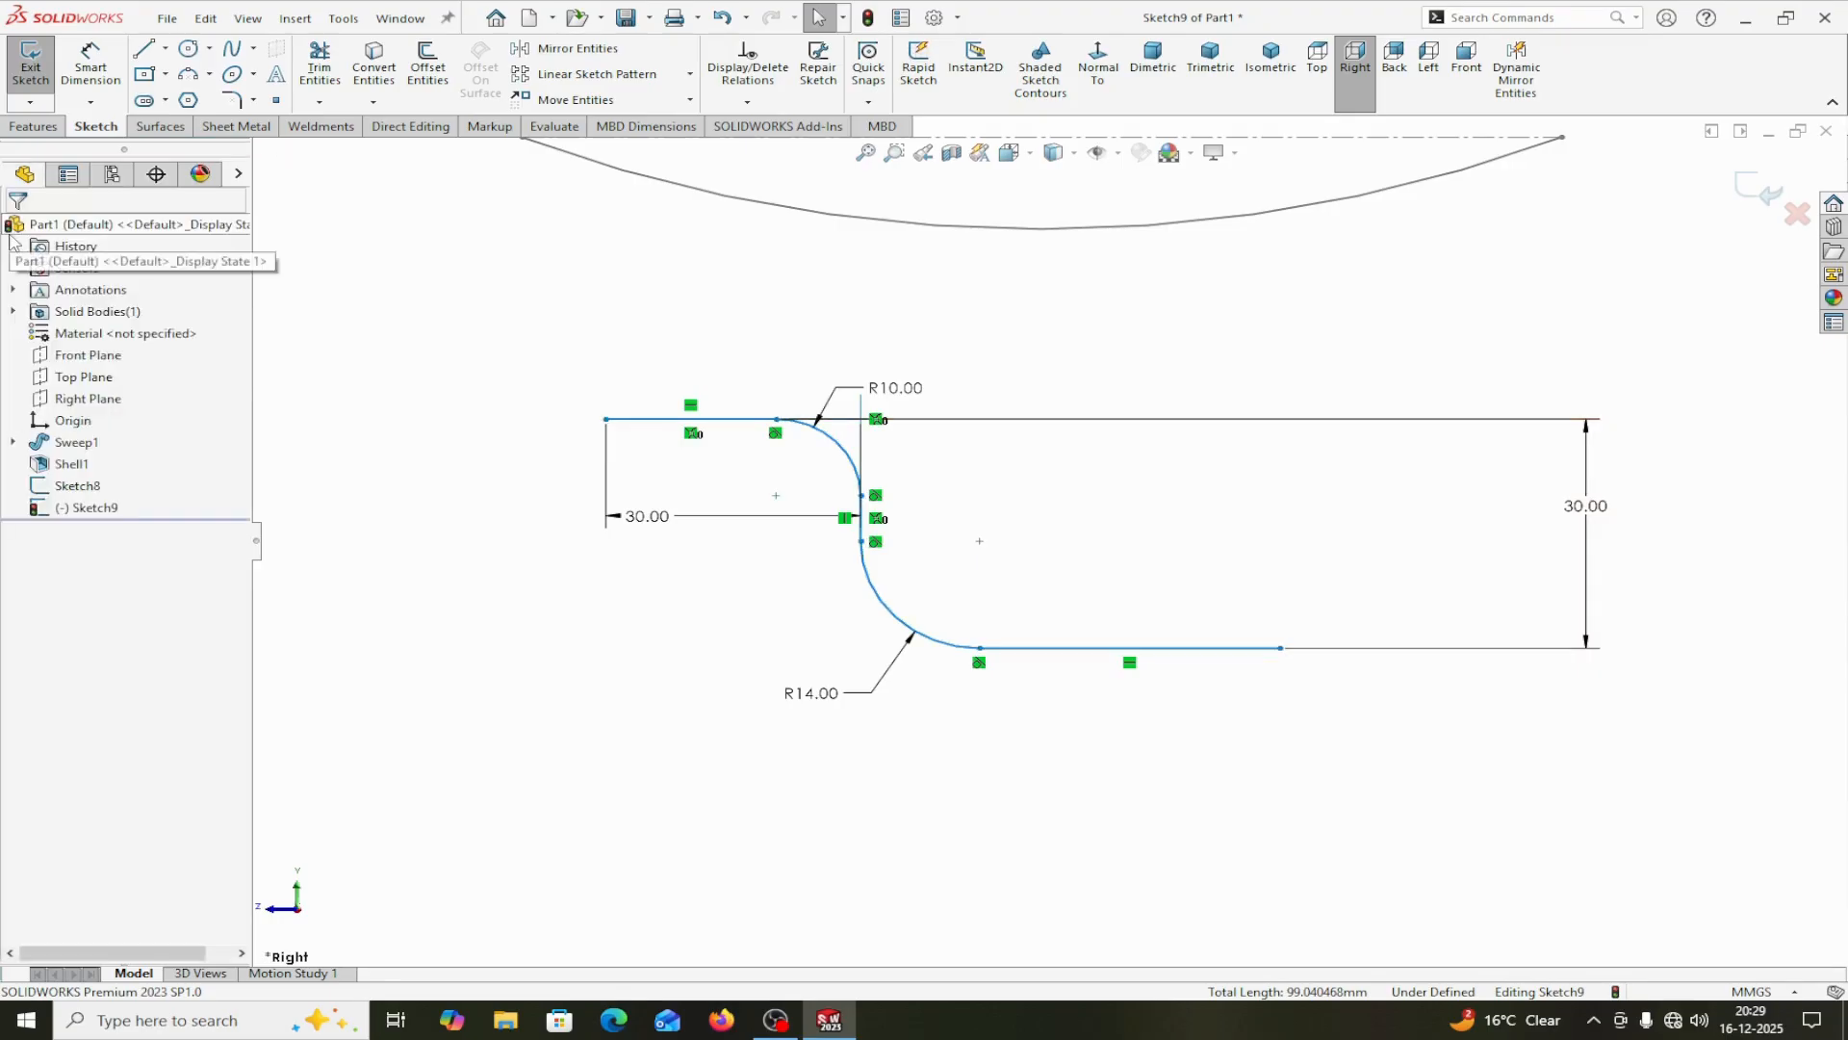
{"action": "scroll", "coordinate": [984, 564], "scroll_direction": "down", "scroll_amount": 1}
{"action": "scroll", "coordinate": [984, 558], "scroll_direction": "up", "scroll_amount": 3}
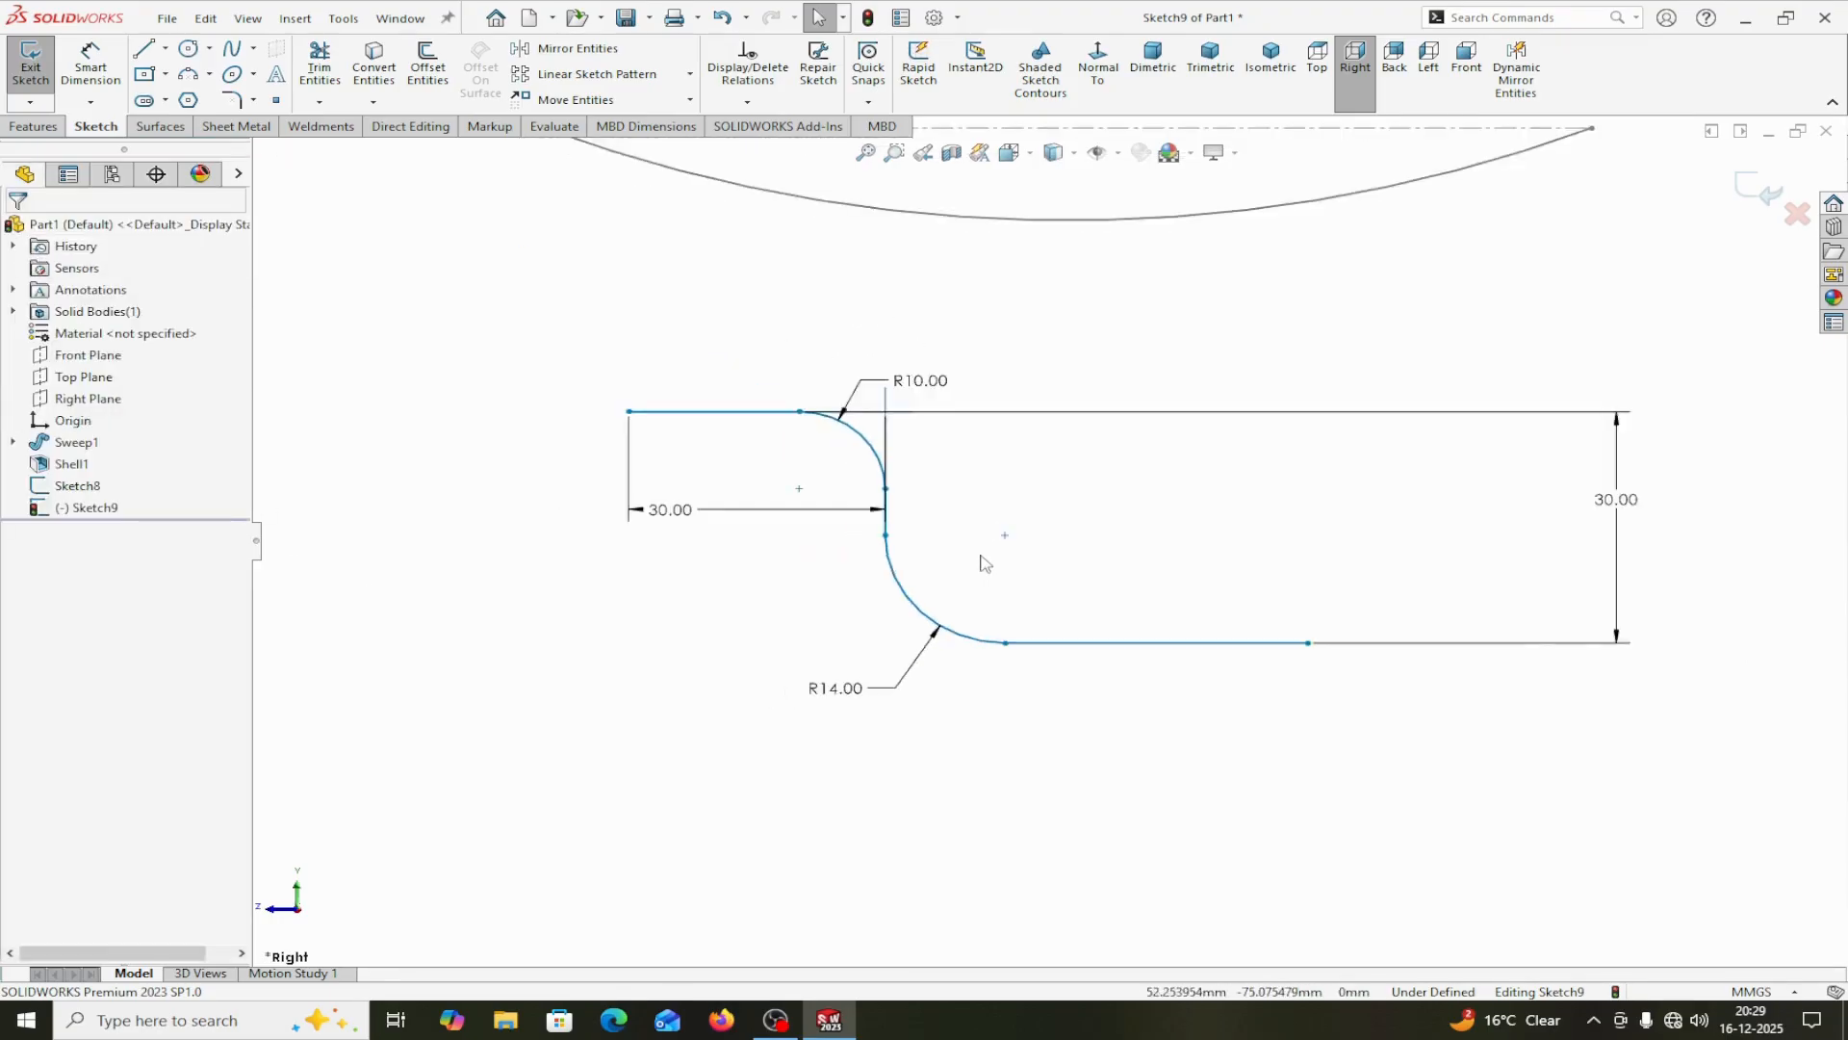
{"action": "scroll", "coordinate": [1145, 457], "scroll_direction": "down", "scroll_amount": 1}
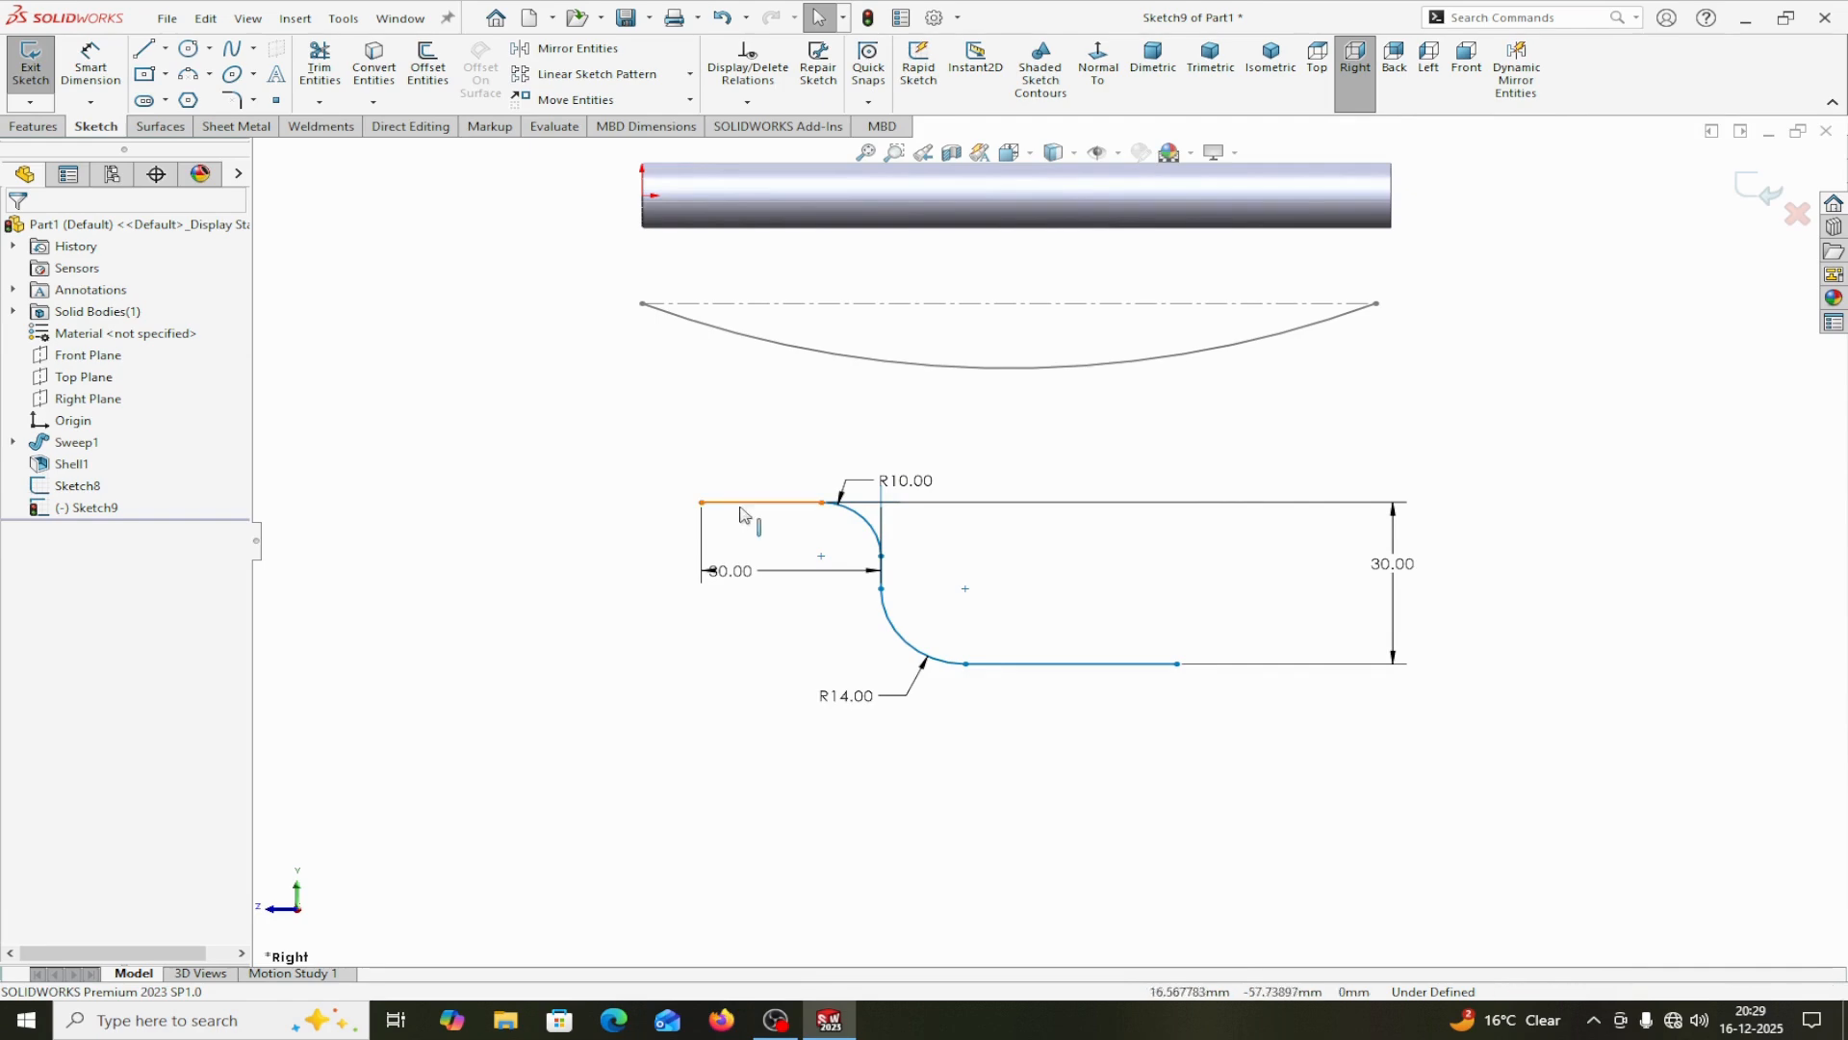
Select the whole connected chain of the filleted profile and make it into a single path.
{"action": "right_click", "coordinate": [775, 504]}
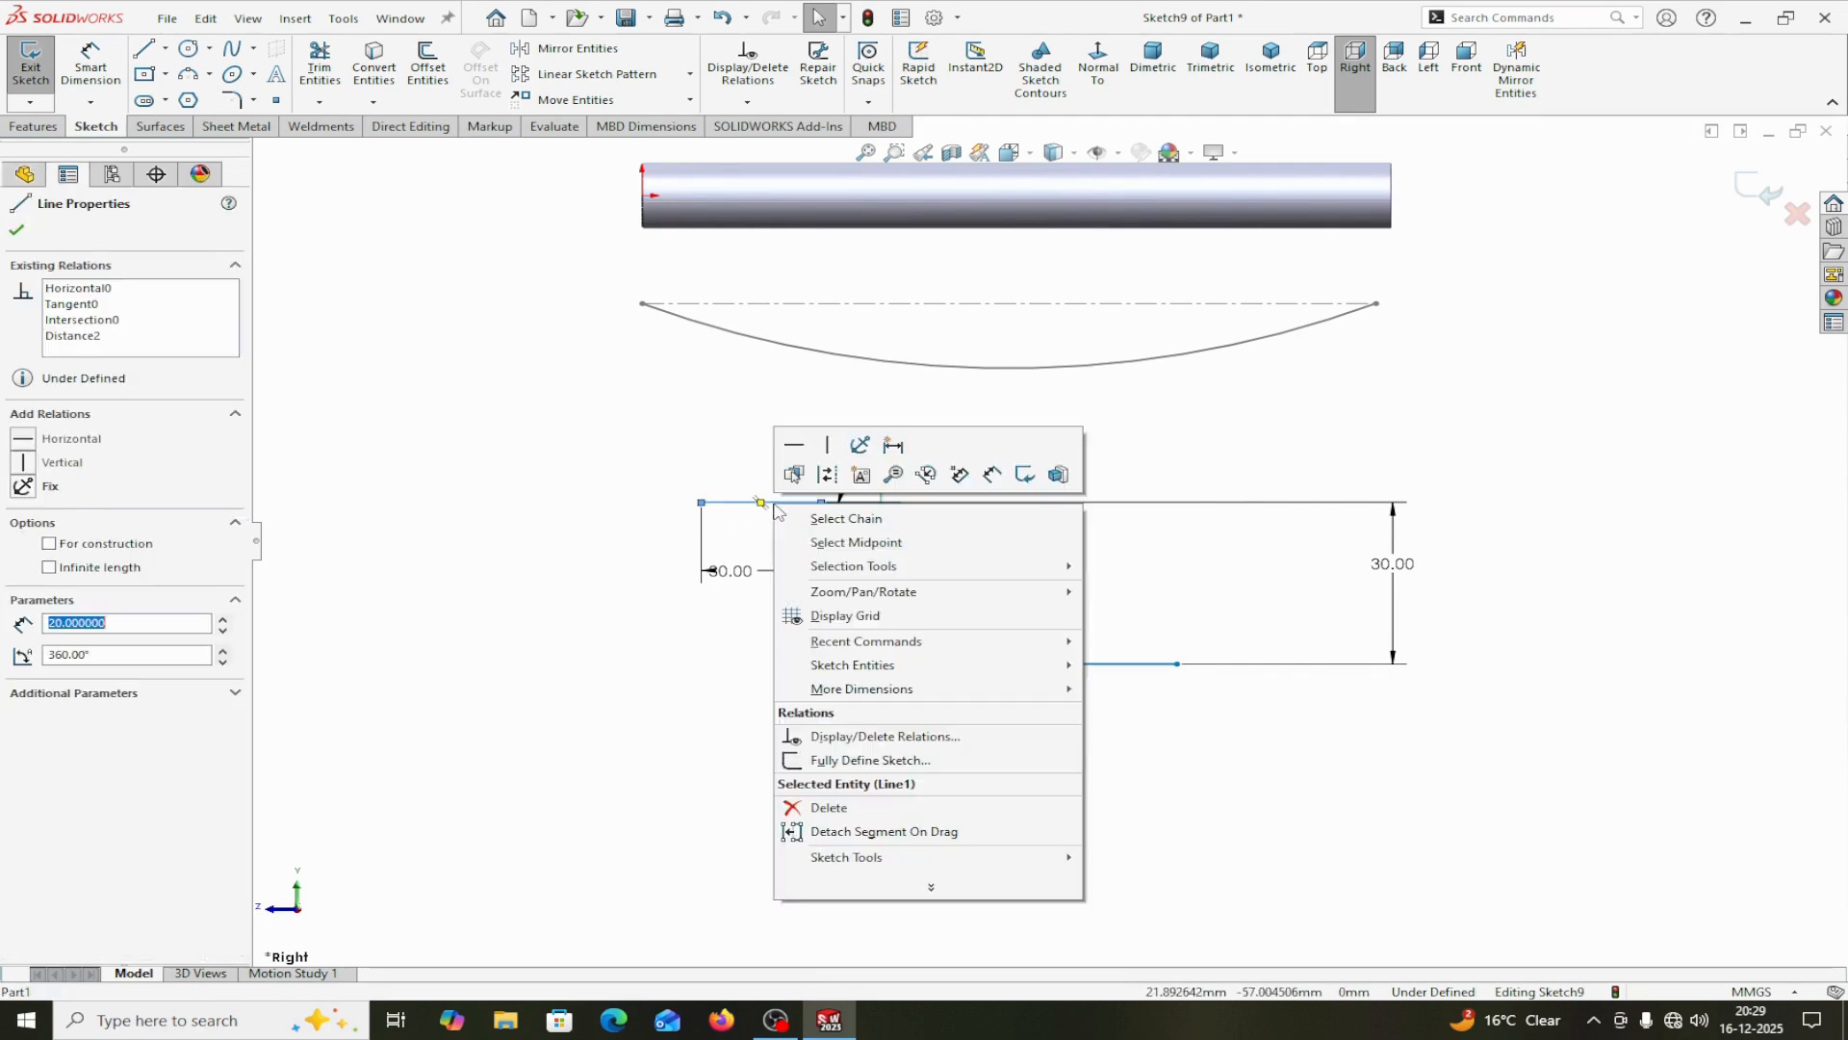
{"action": "left_click", "coordinate": [842, 519]}
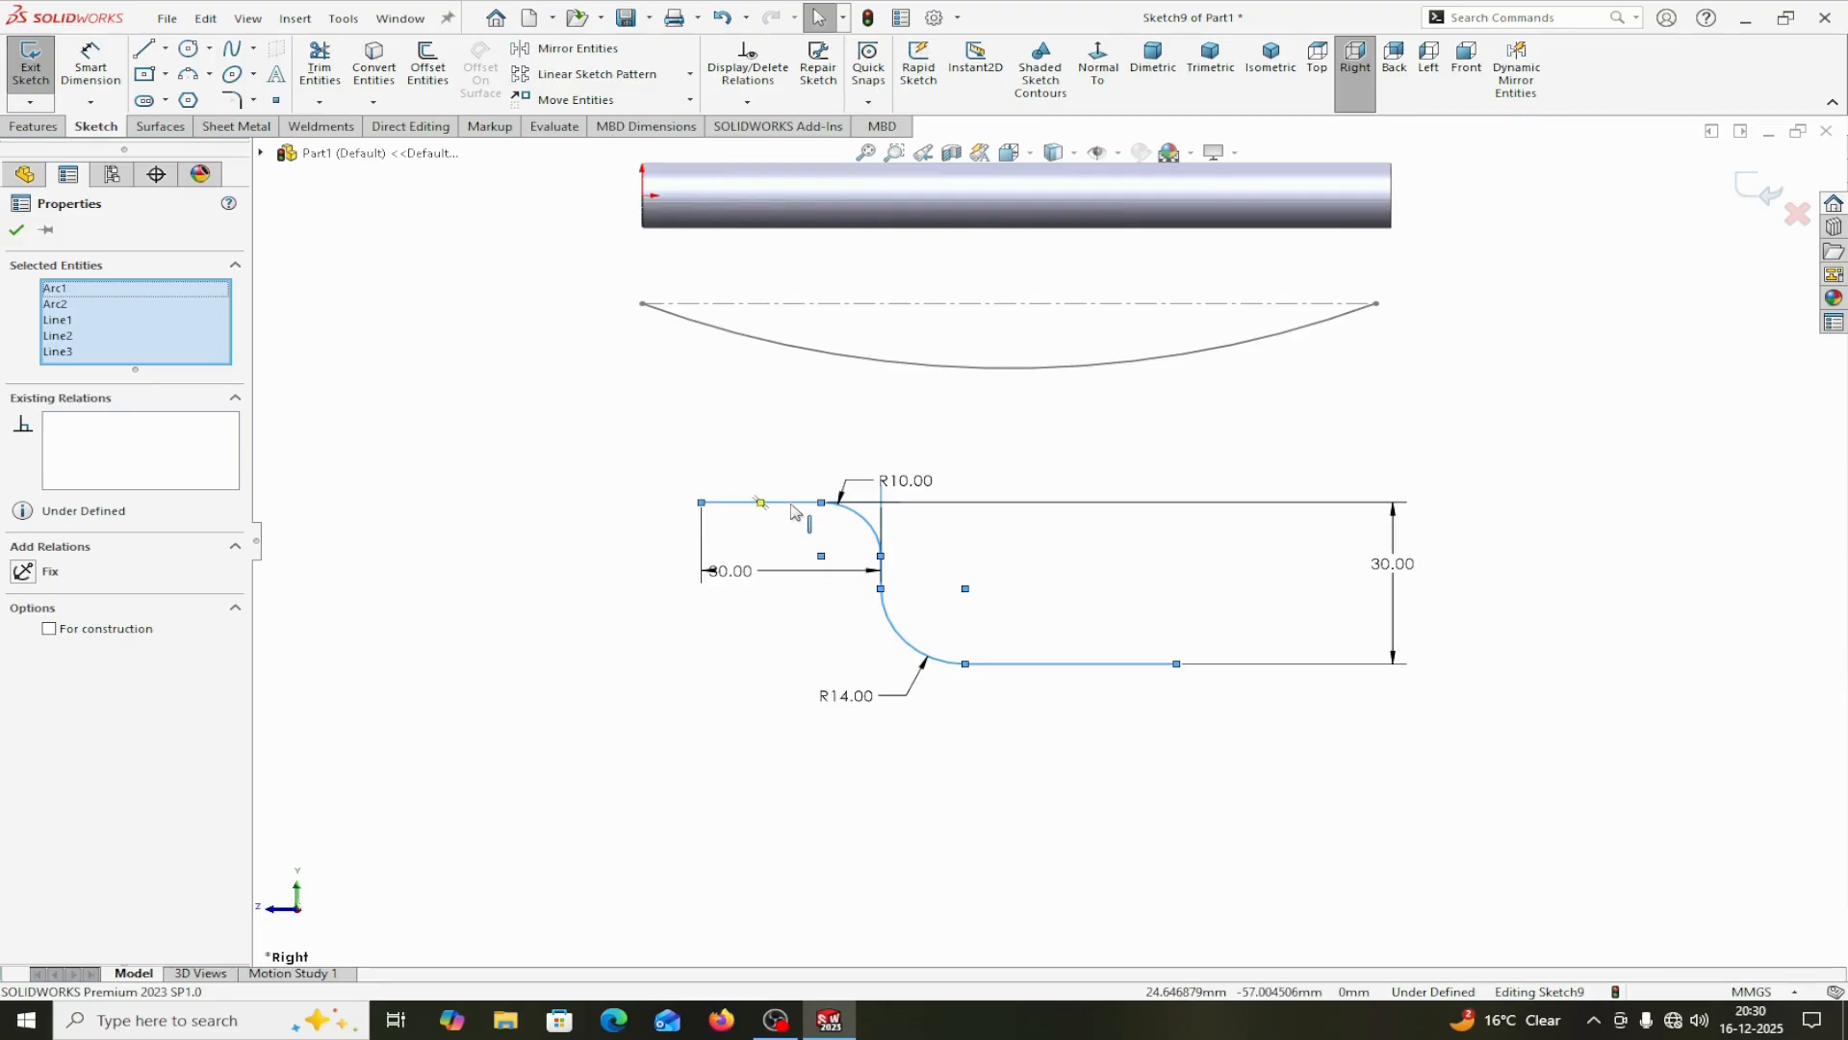
{"action": "right_click", "coordinate": [793, 509]}
{"action": "mouse_move", "coordinate": [848, 860]}
{"action": "left_click", "coordinate": [1149, 864]}
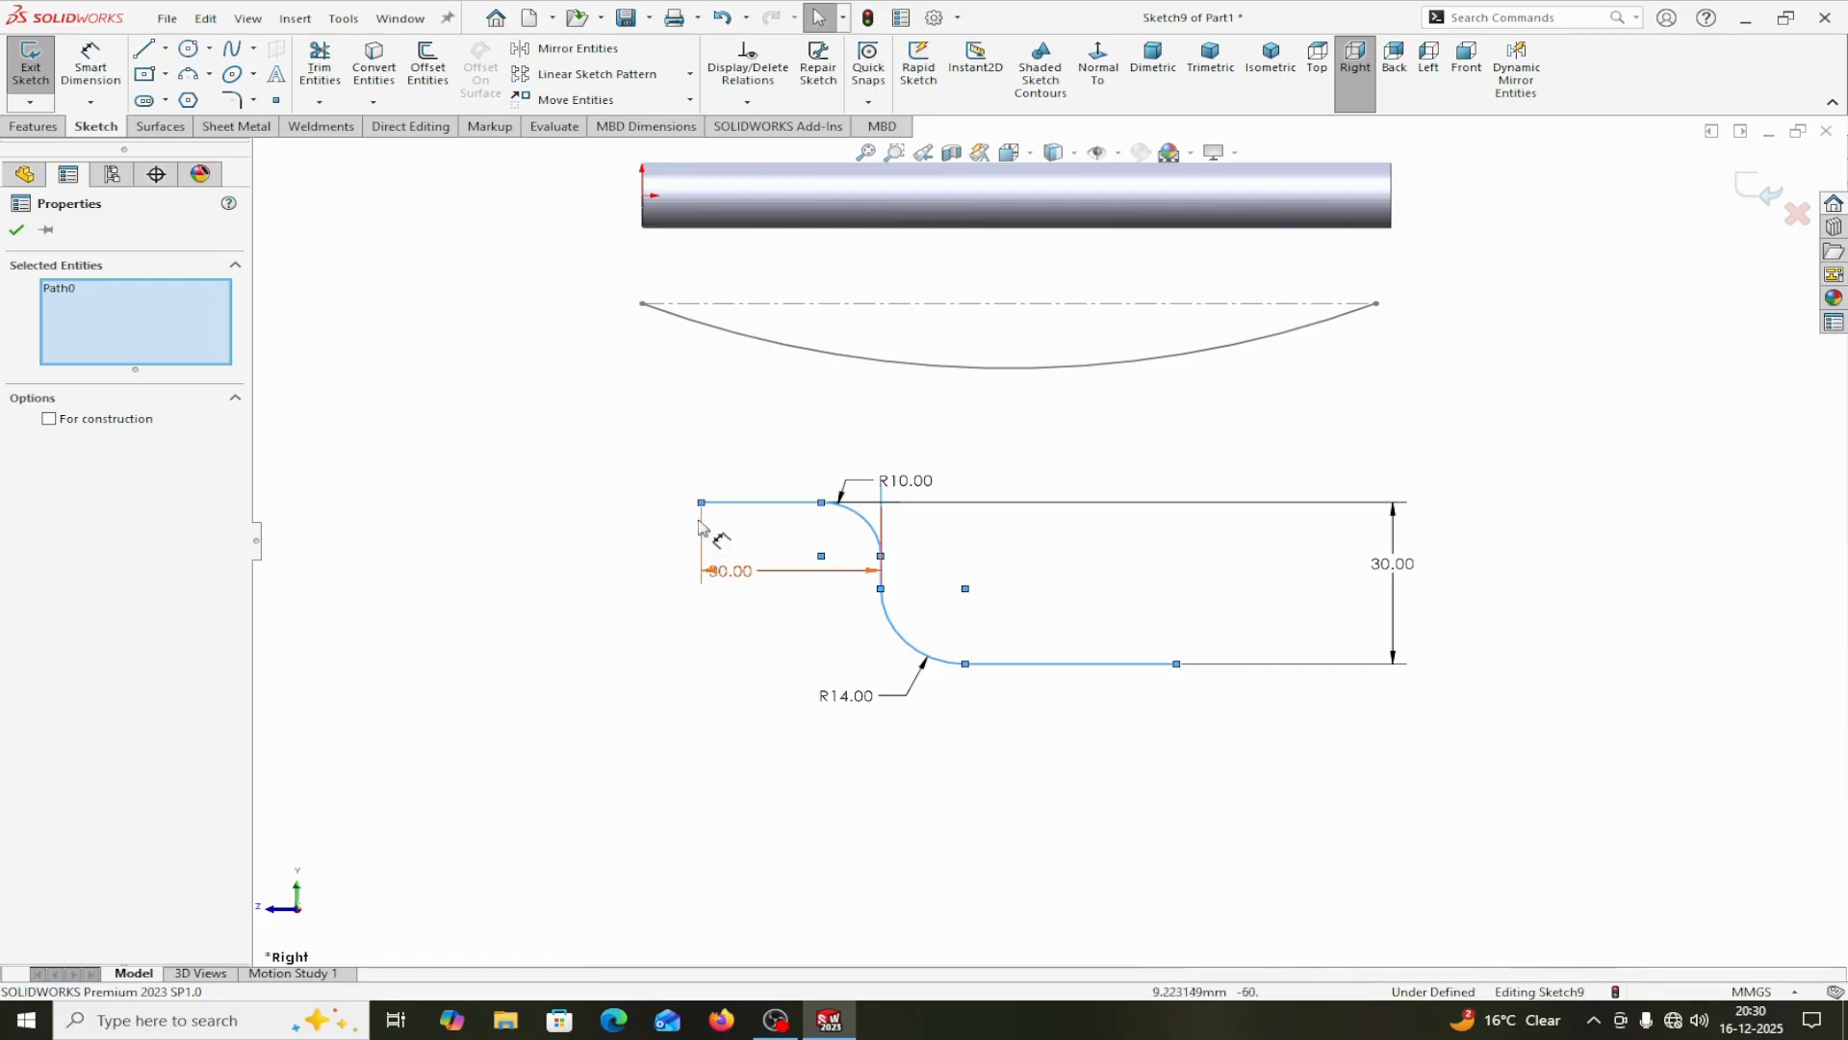
{"action": "left_click", "coordinate": [16, 230]}
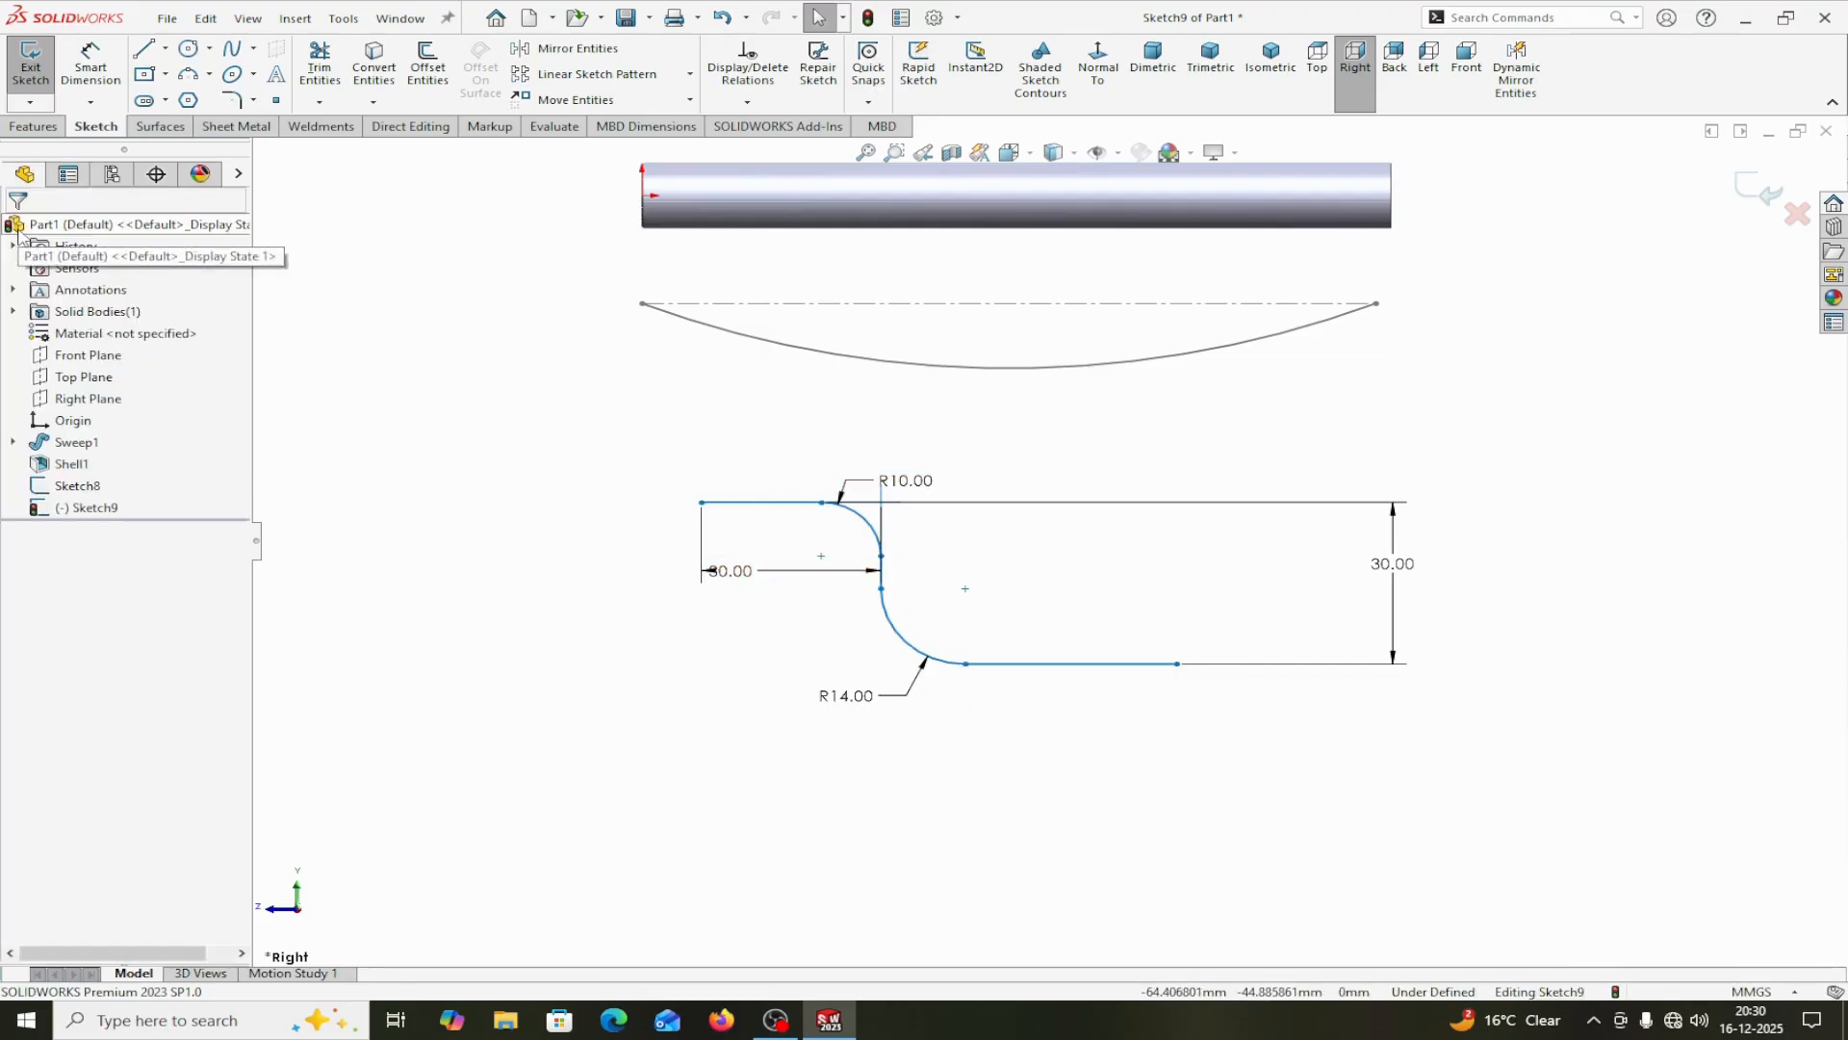
Make the path's length a driving dimension of 125 mm and move its label clear of the profile.
{"action": "left_click", "coordinate": [732, 502]}
{"action": "left_click", "coordinate": [738, 505]}
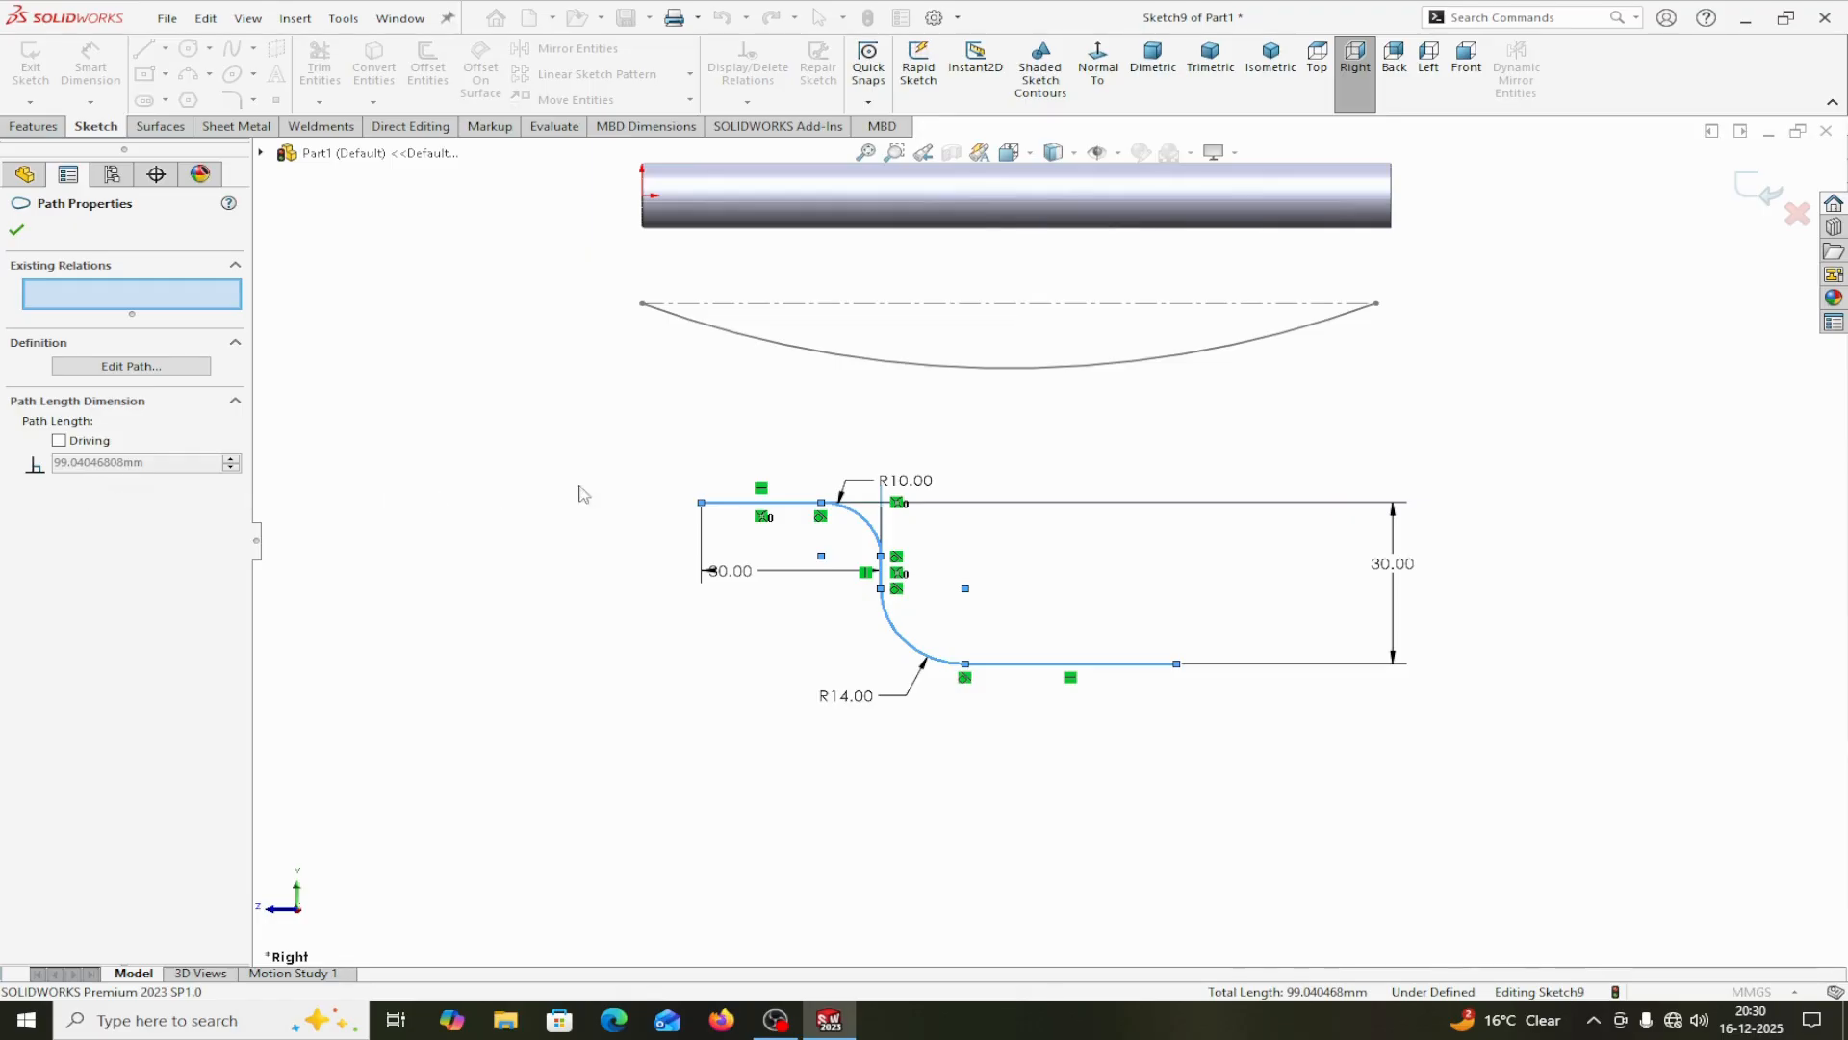
{"action": "left_click", "coordinate": [59, 441]}
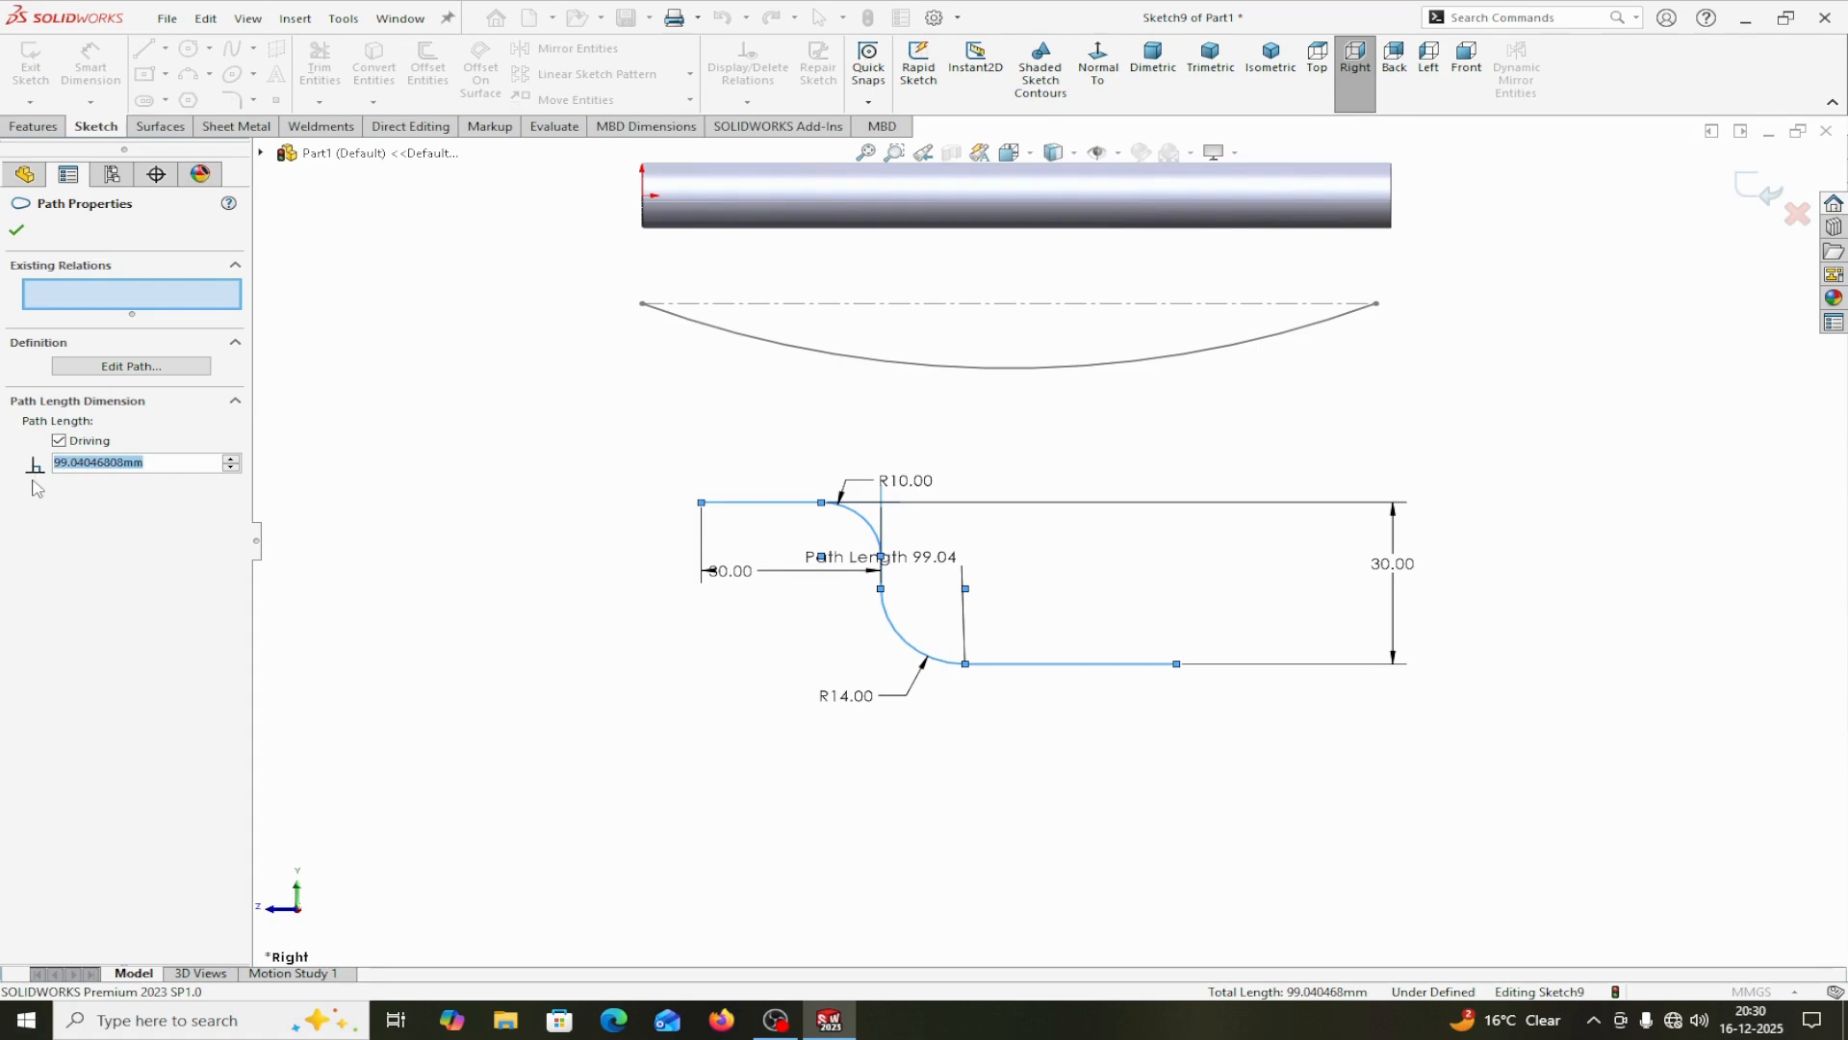
{"action": "type", "text": "125"}
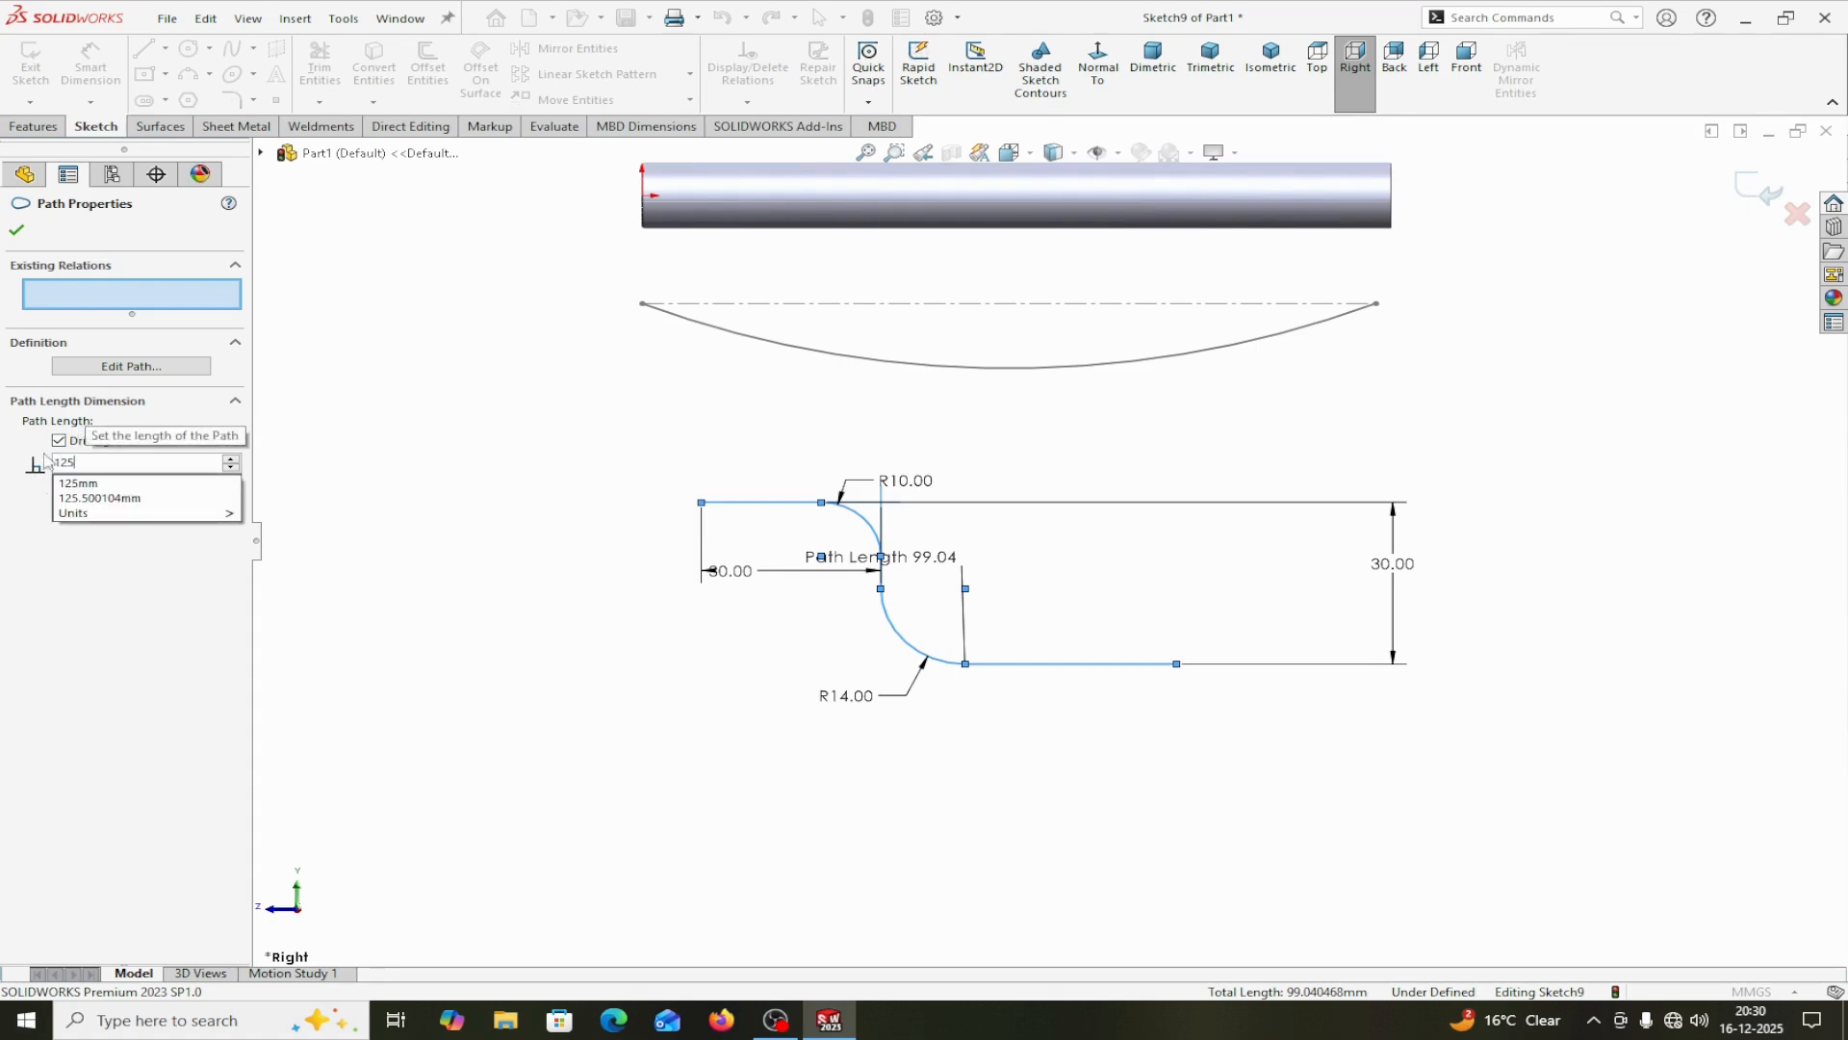
{"action": "left_click", "coordinate": [18, 231]}
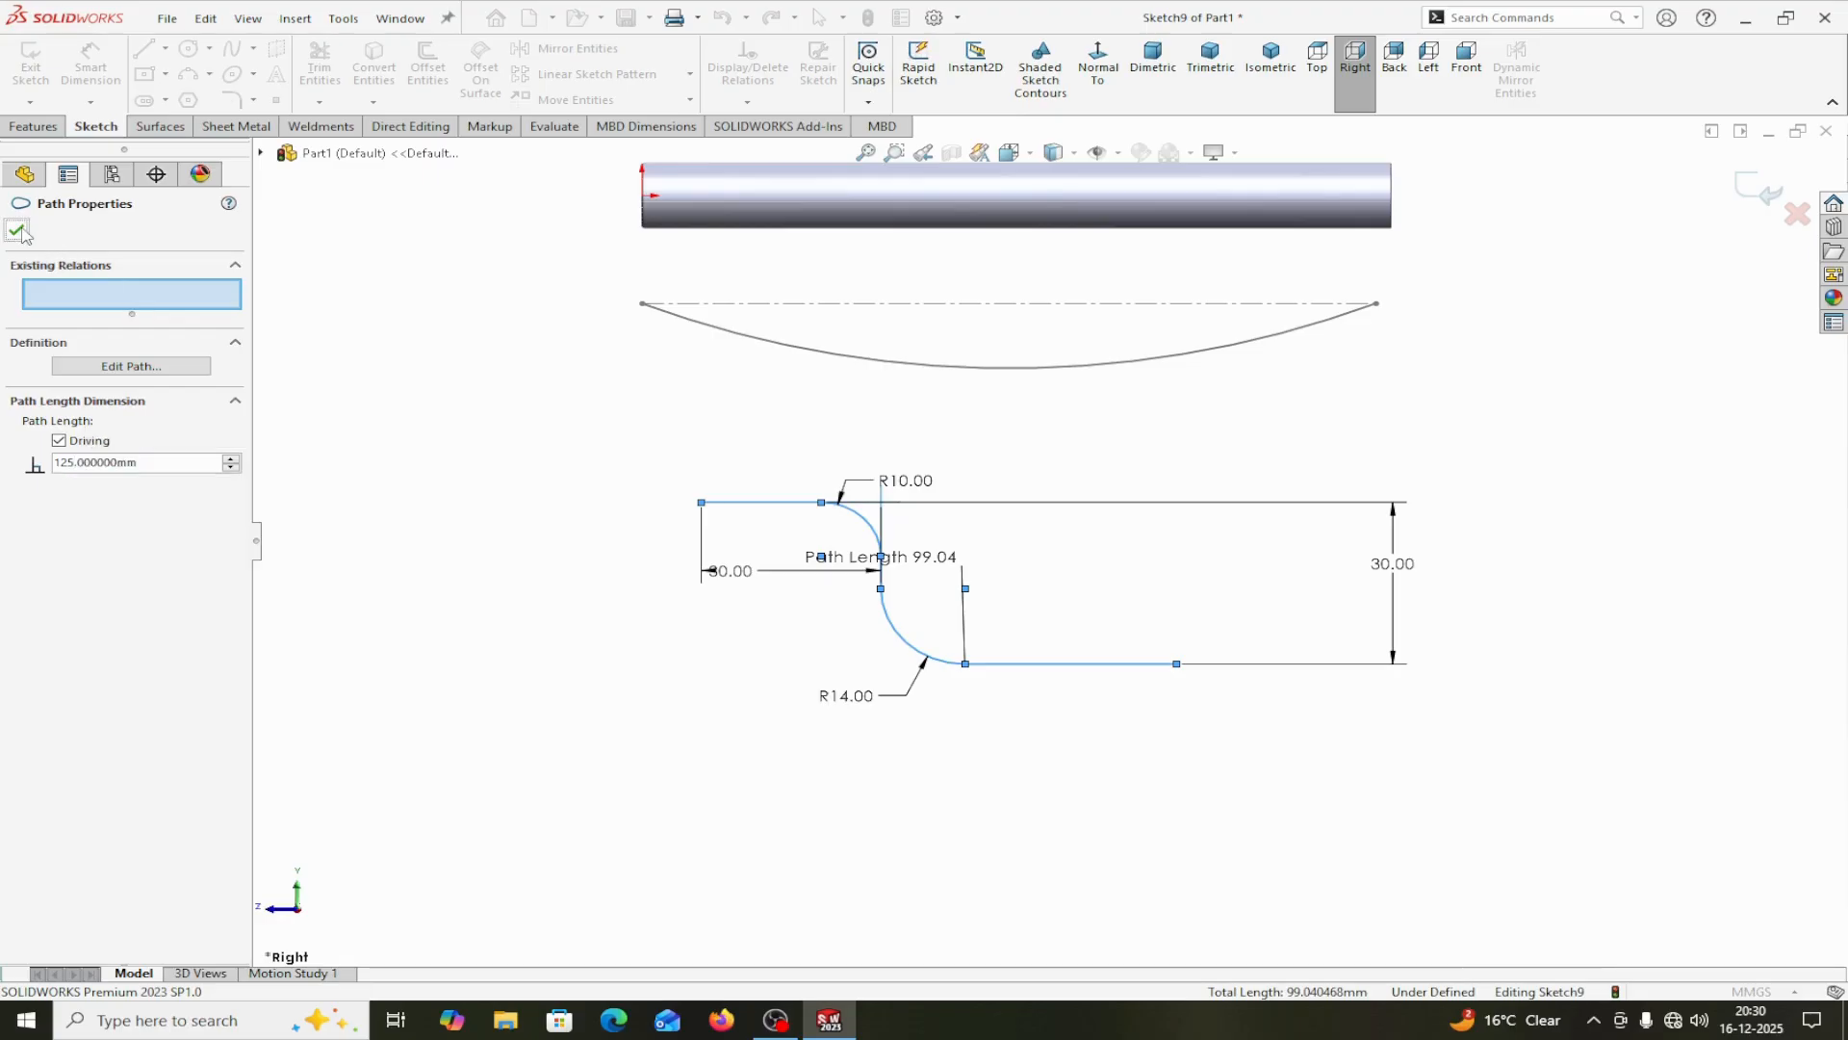
{"action": "left_click", "coordinate": [17, 230]}
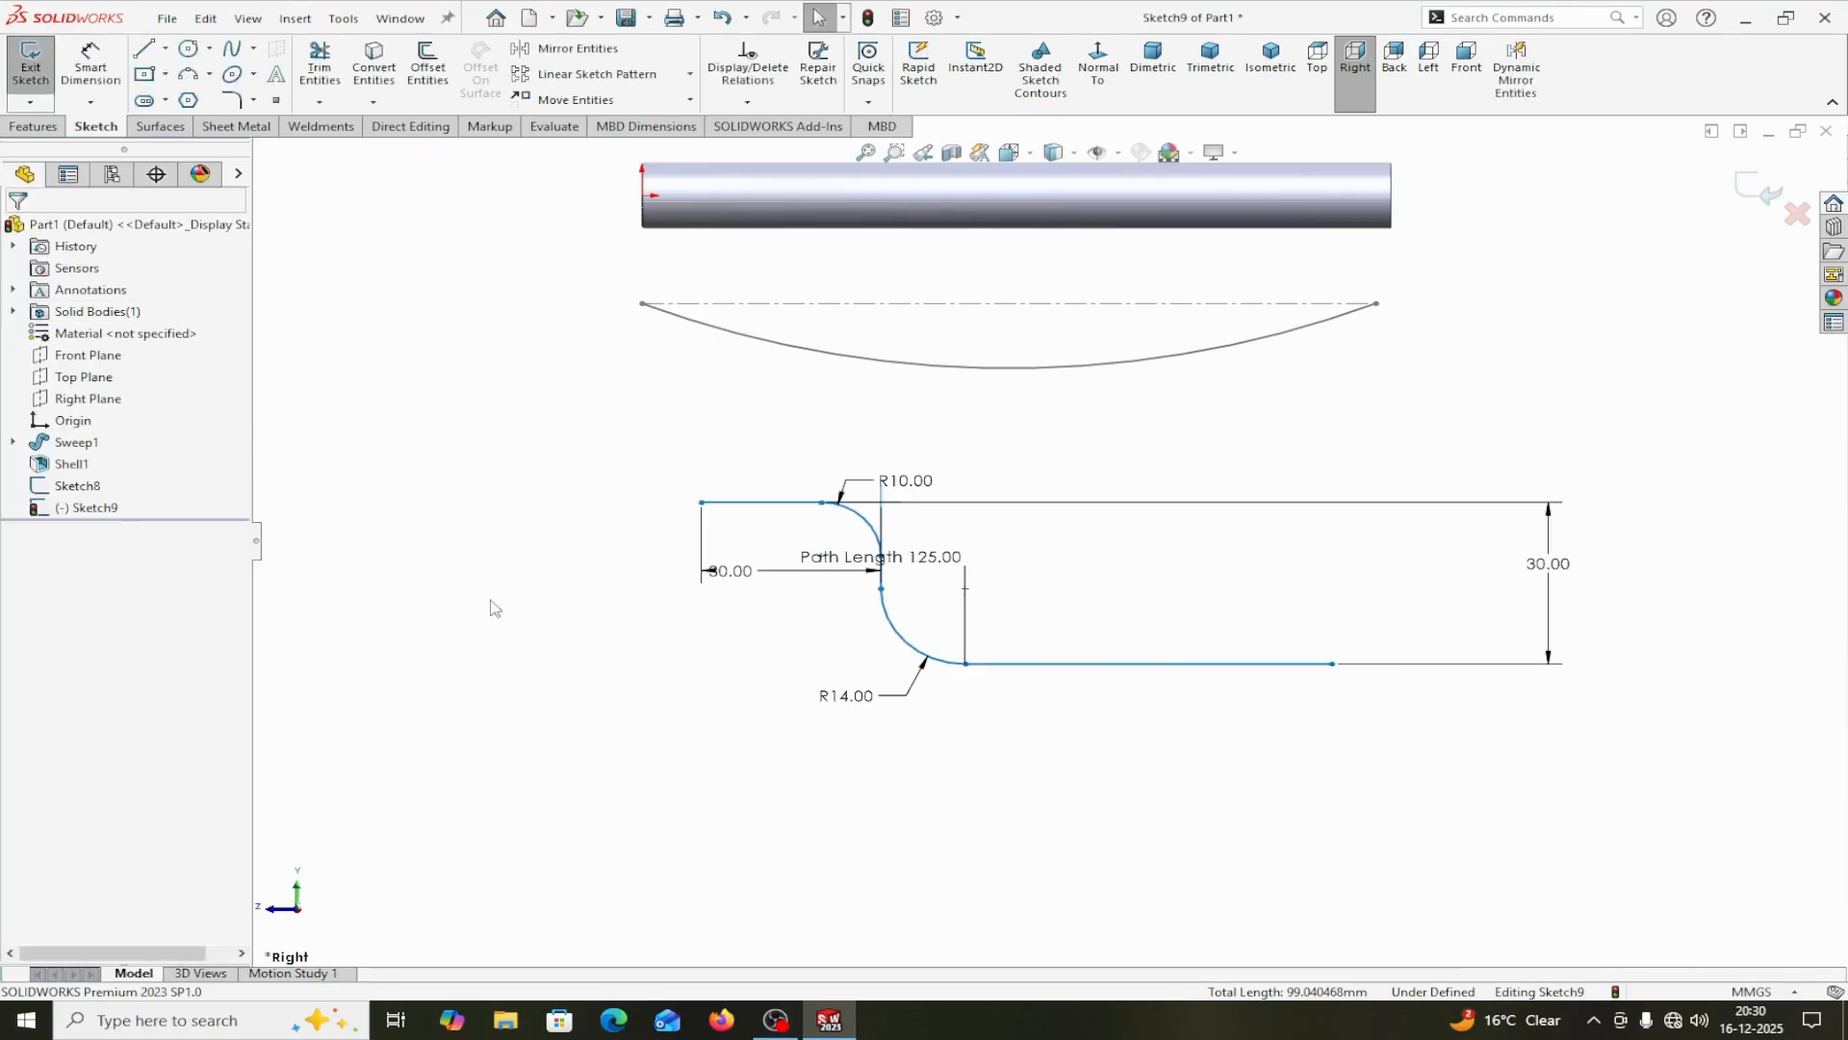
{"action": "mouse_move", "coordinate": [922, 568]}
{"action": "left_mouse_down"}
{"action": "mouse_move", "coordinate": [794, 660]}
{"action": "mouse_move", "coordinate": [585, 684]}
{"action": "left_mouse_up"}
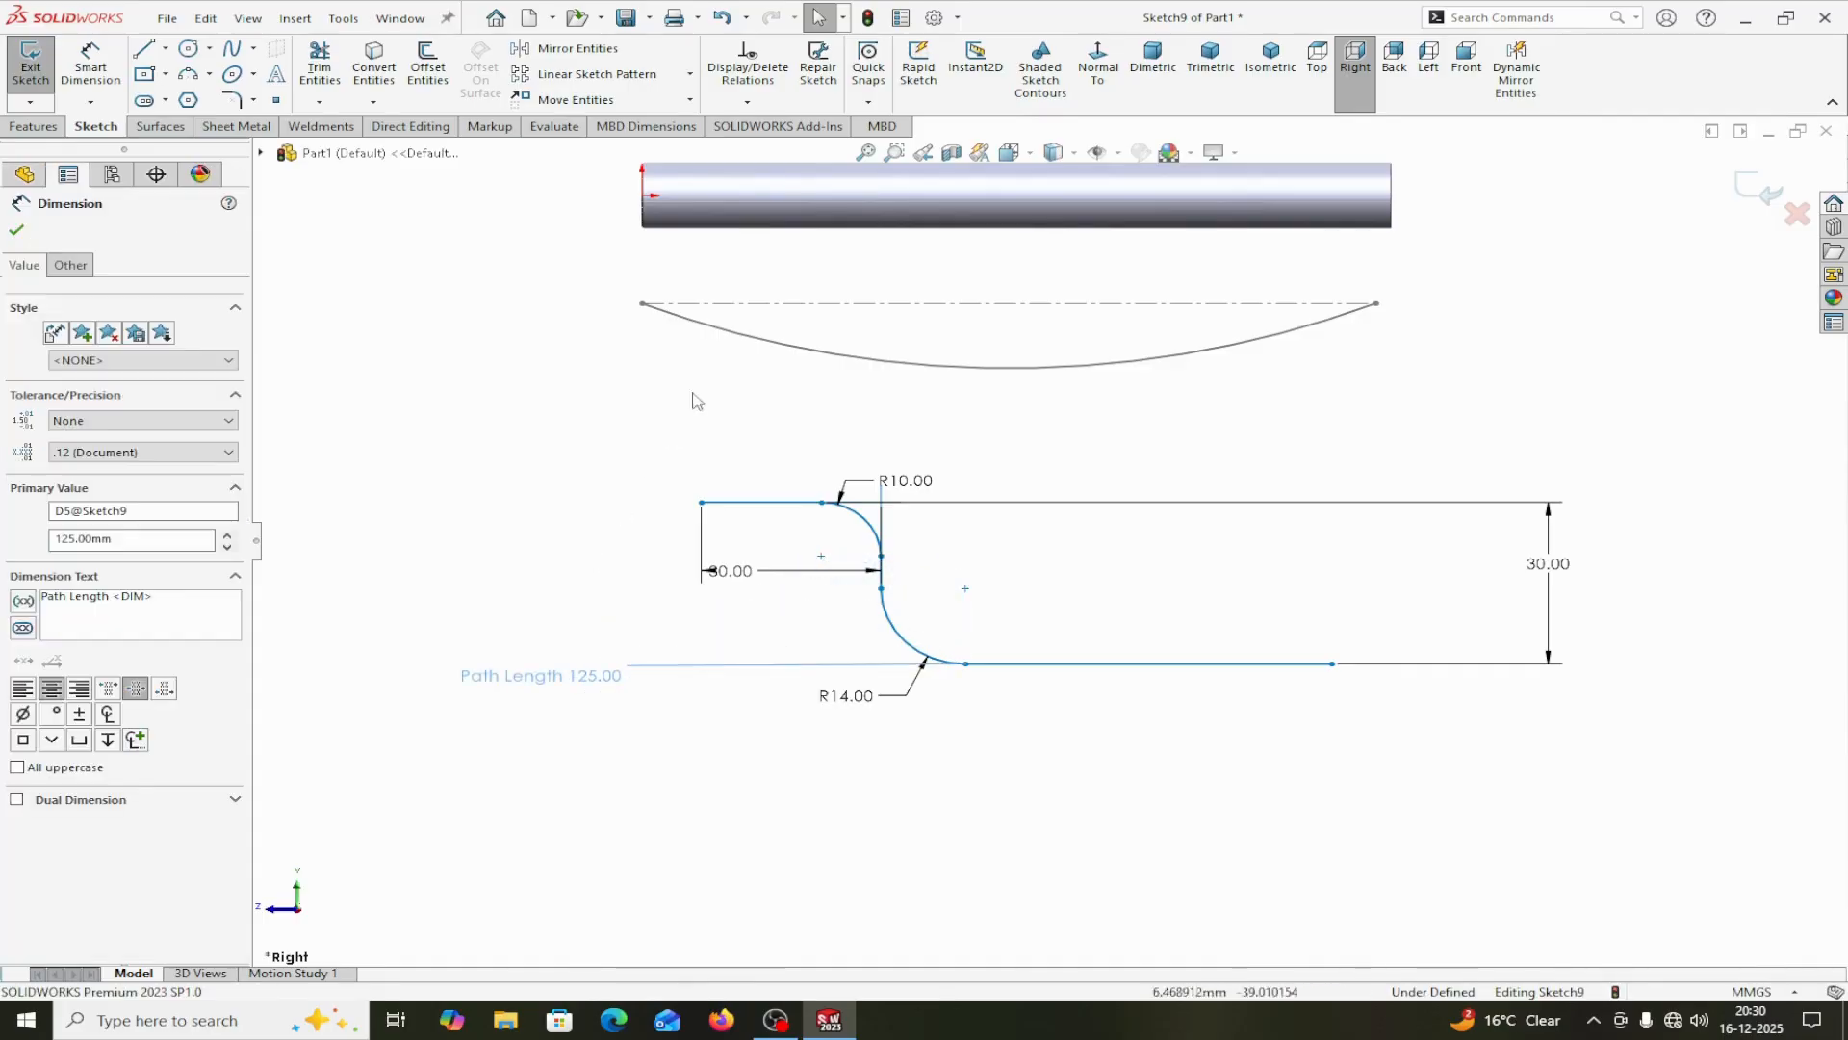
{"action": "left_click", "coordinate": [16, 231]}
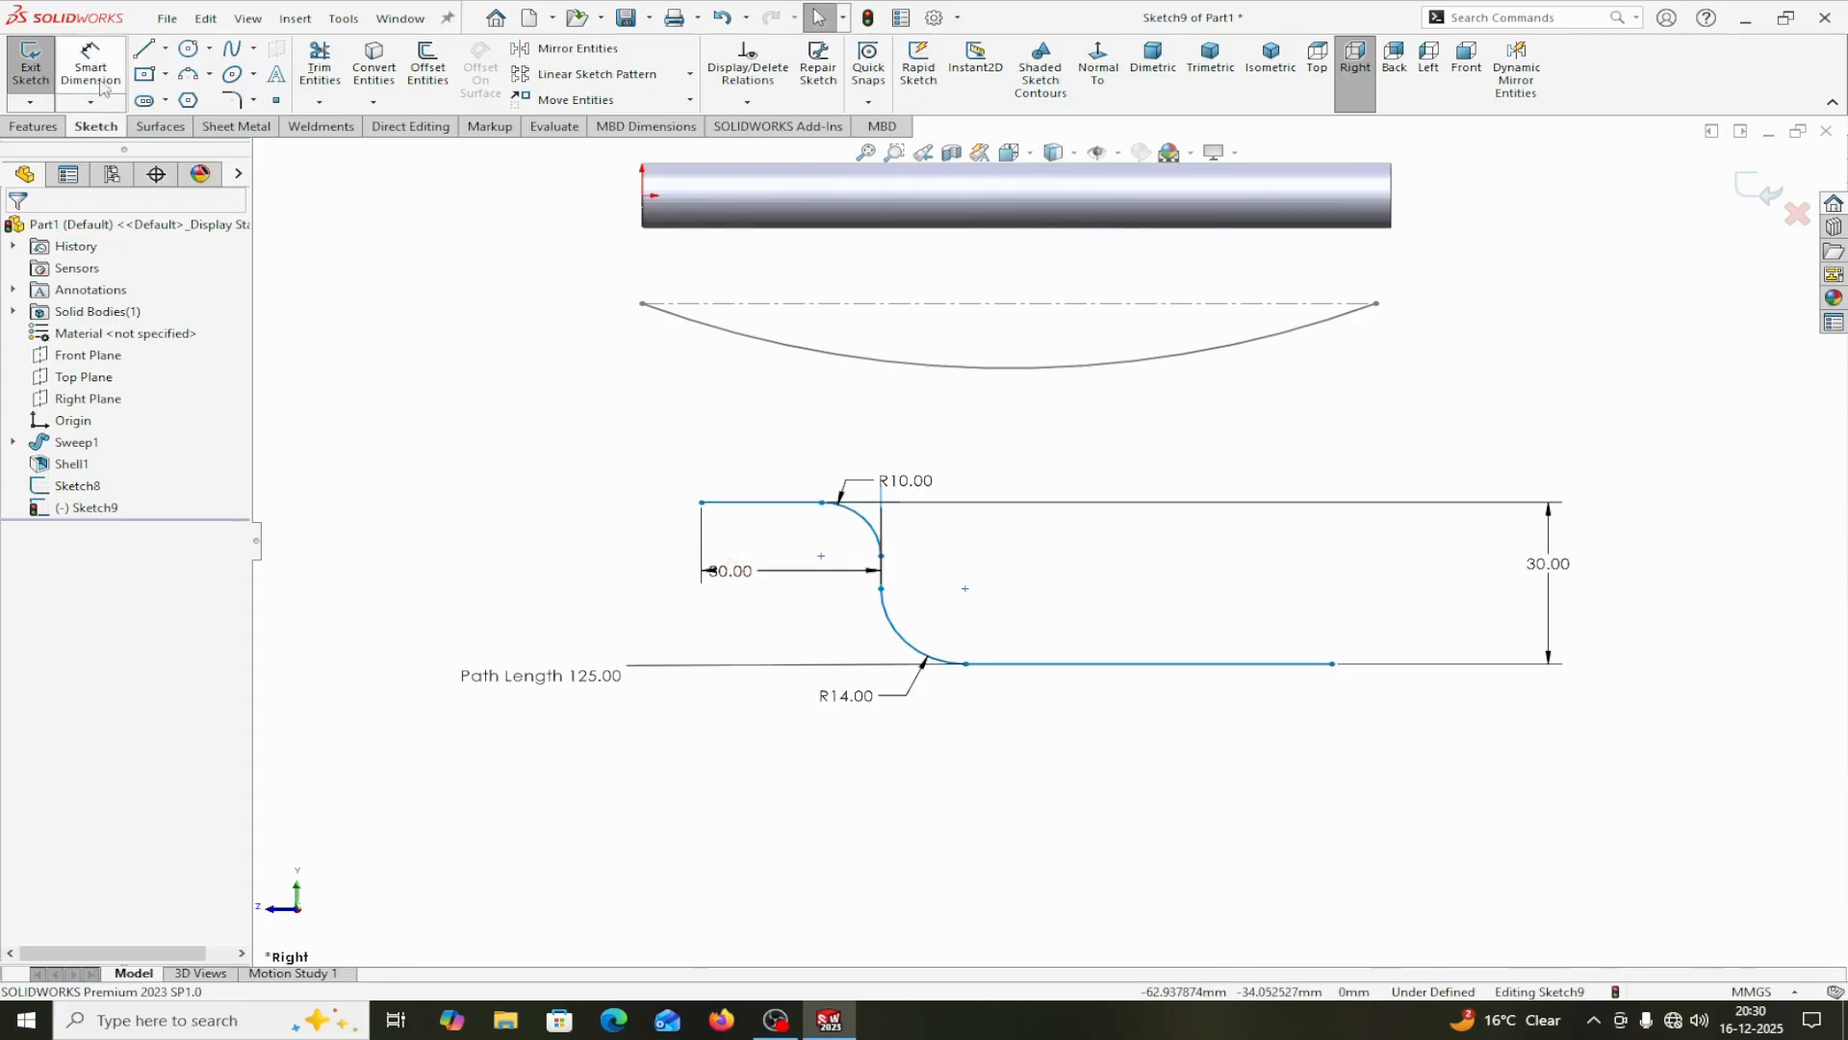
Align the start point of the stepped path vertically with the origin using a Vertical relation.
{"action": "left_click", "coordinate": [702, 502]}
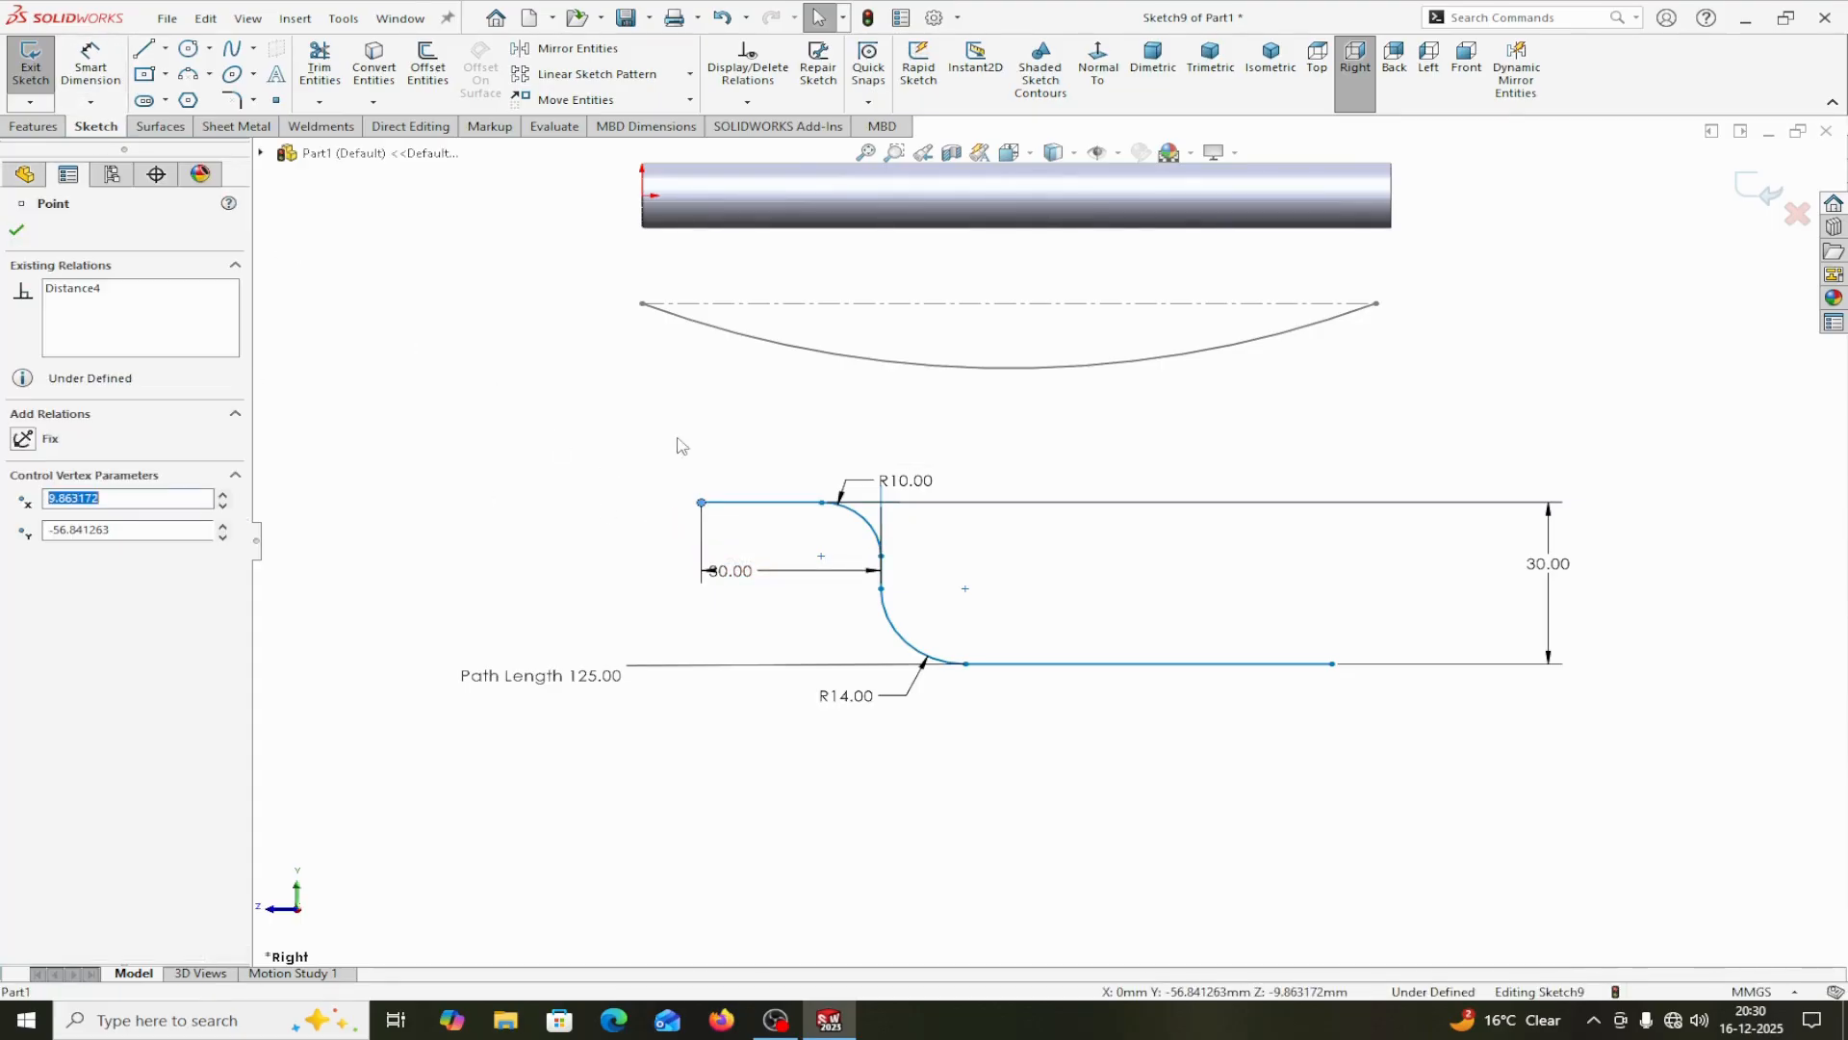
{"action": "left_click", "coordinate": [643, 196], "text": "ctrl"}
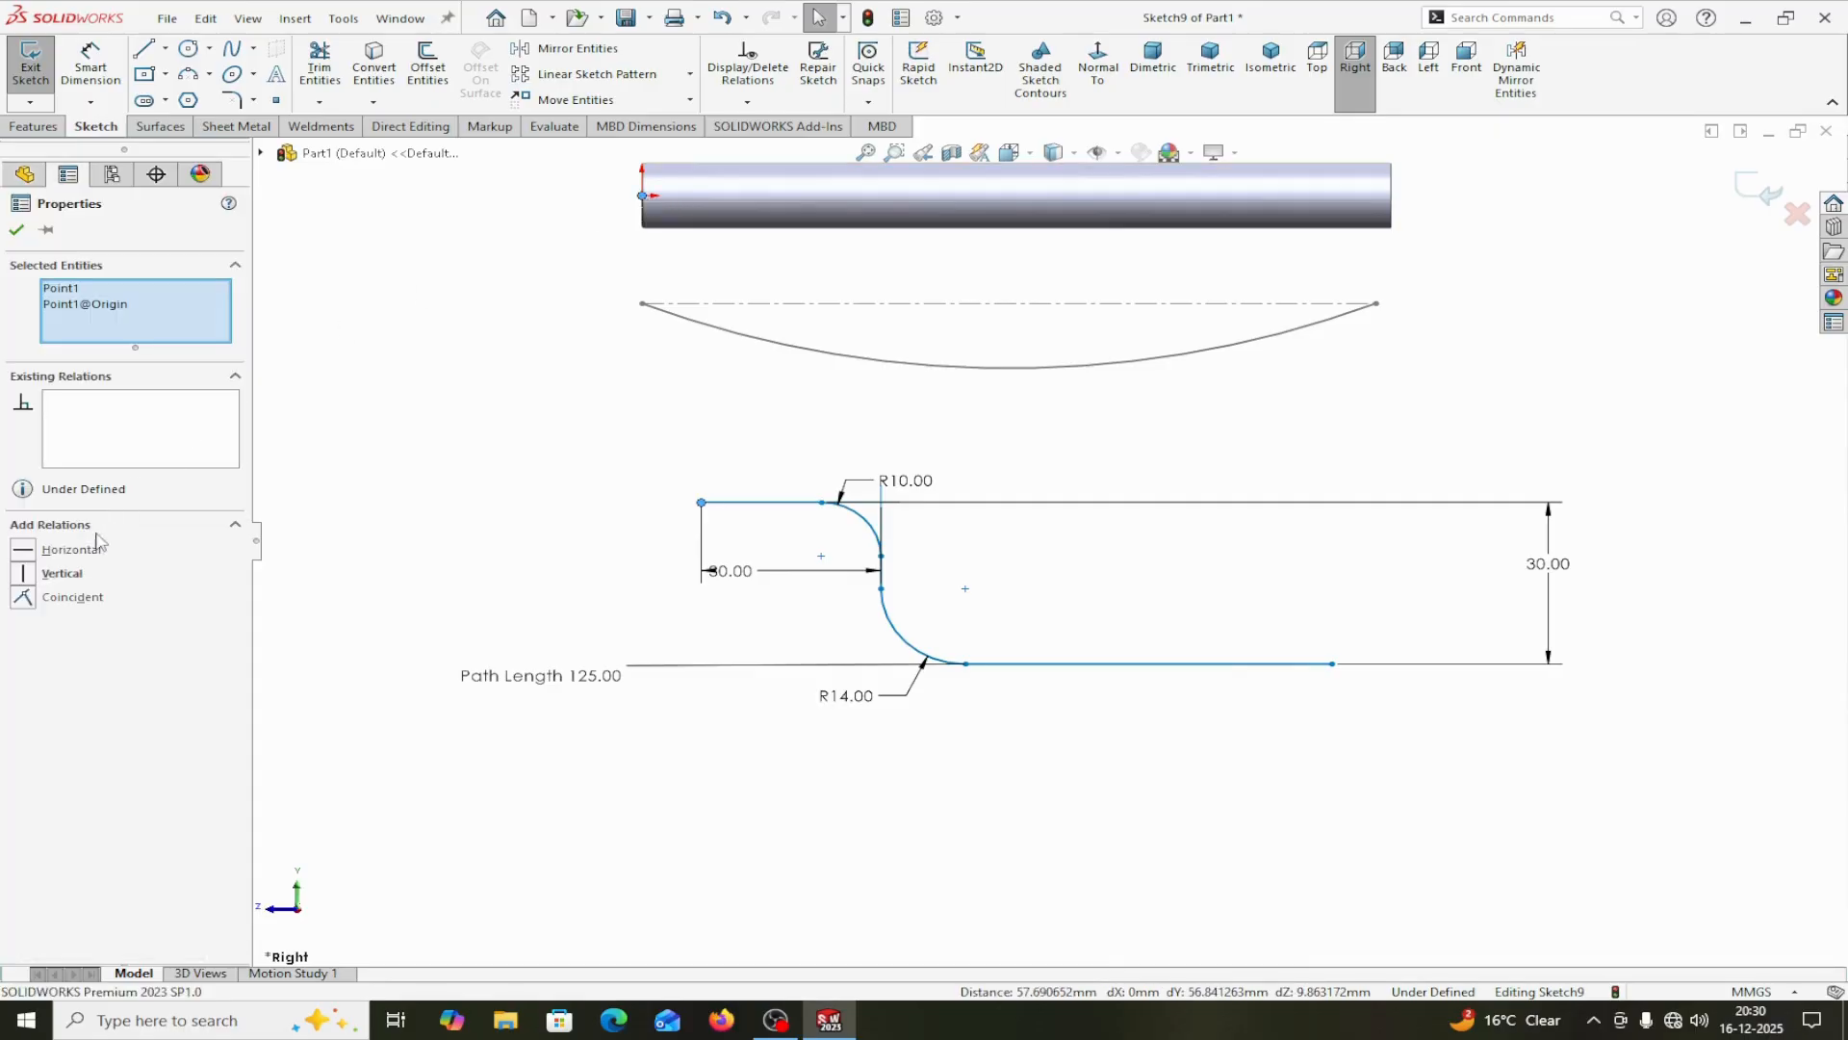
{"action": "left_click", "coordinate": [34, 575]}
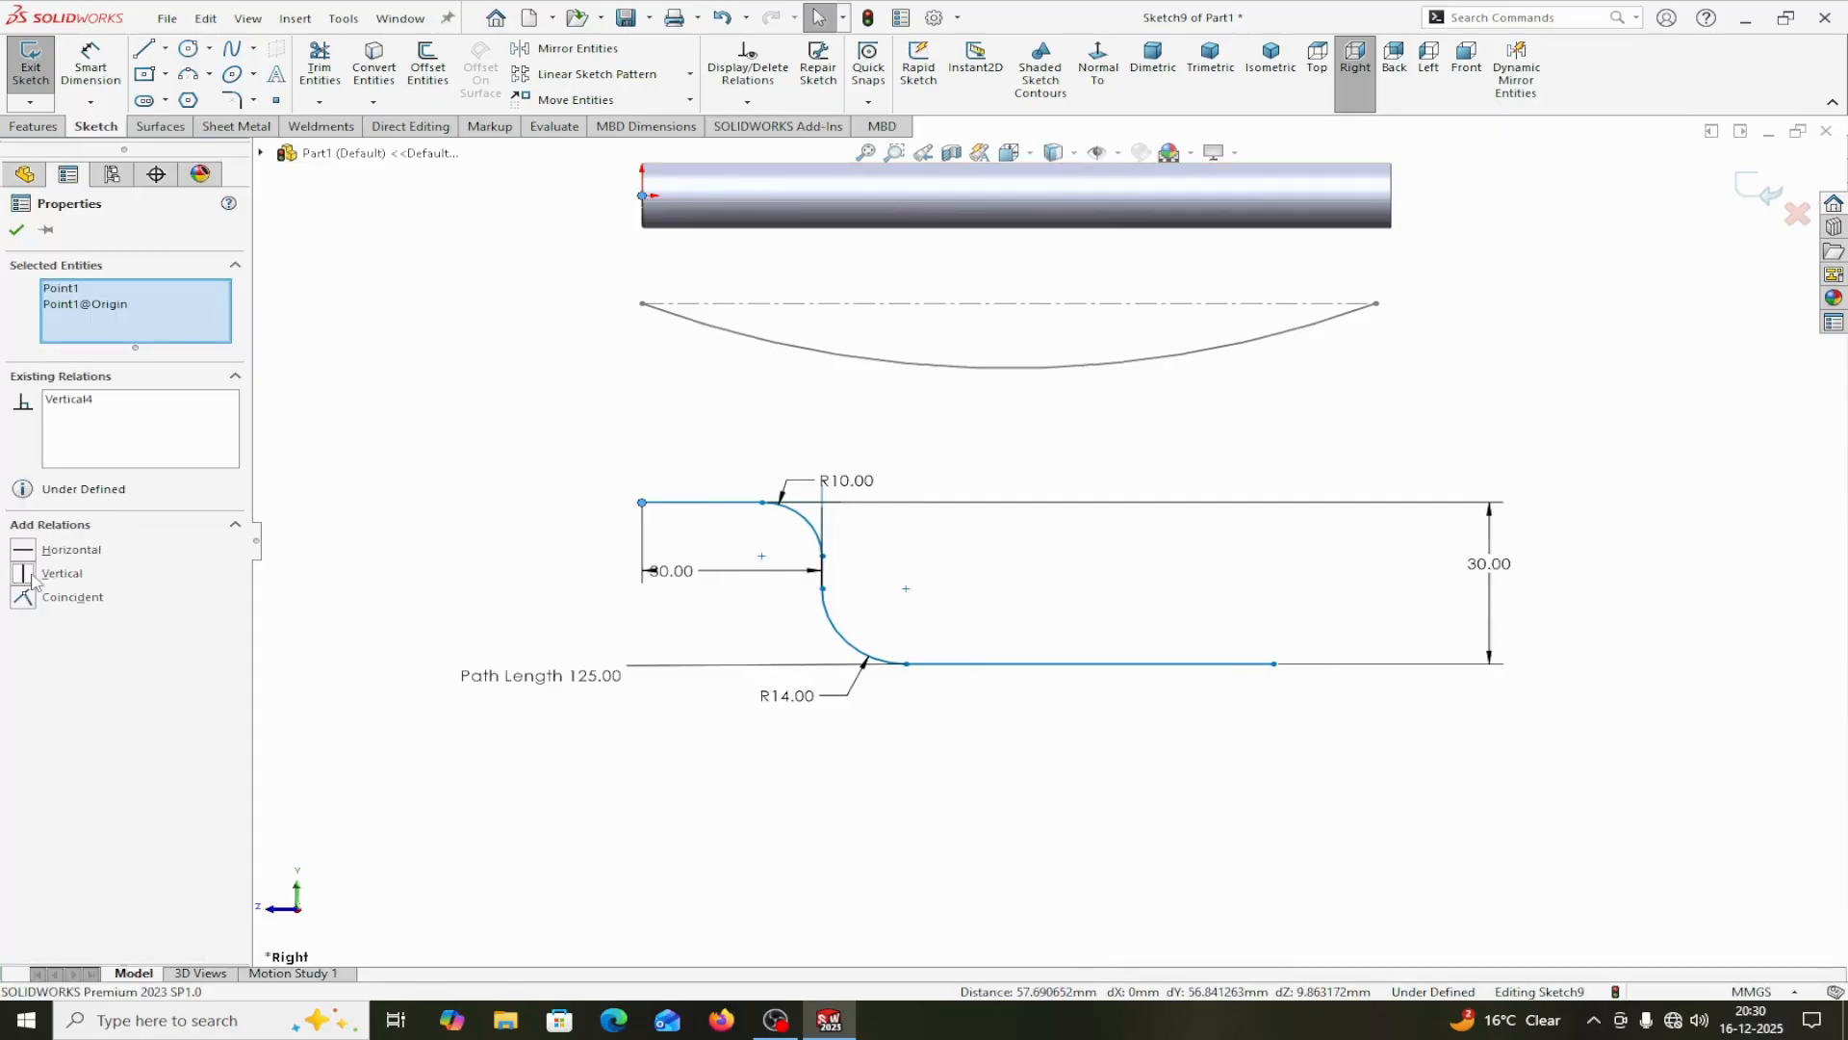
{"action": "left_click", "coordinate": [16, 230]}
Dimension the stepped path's start point 50 mm below the origin and exit the sketch.
{"action": "left_click", "coordinate": [90, 66]}
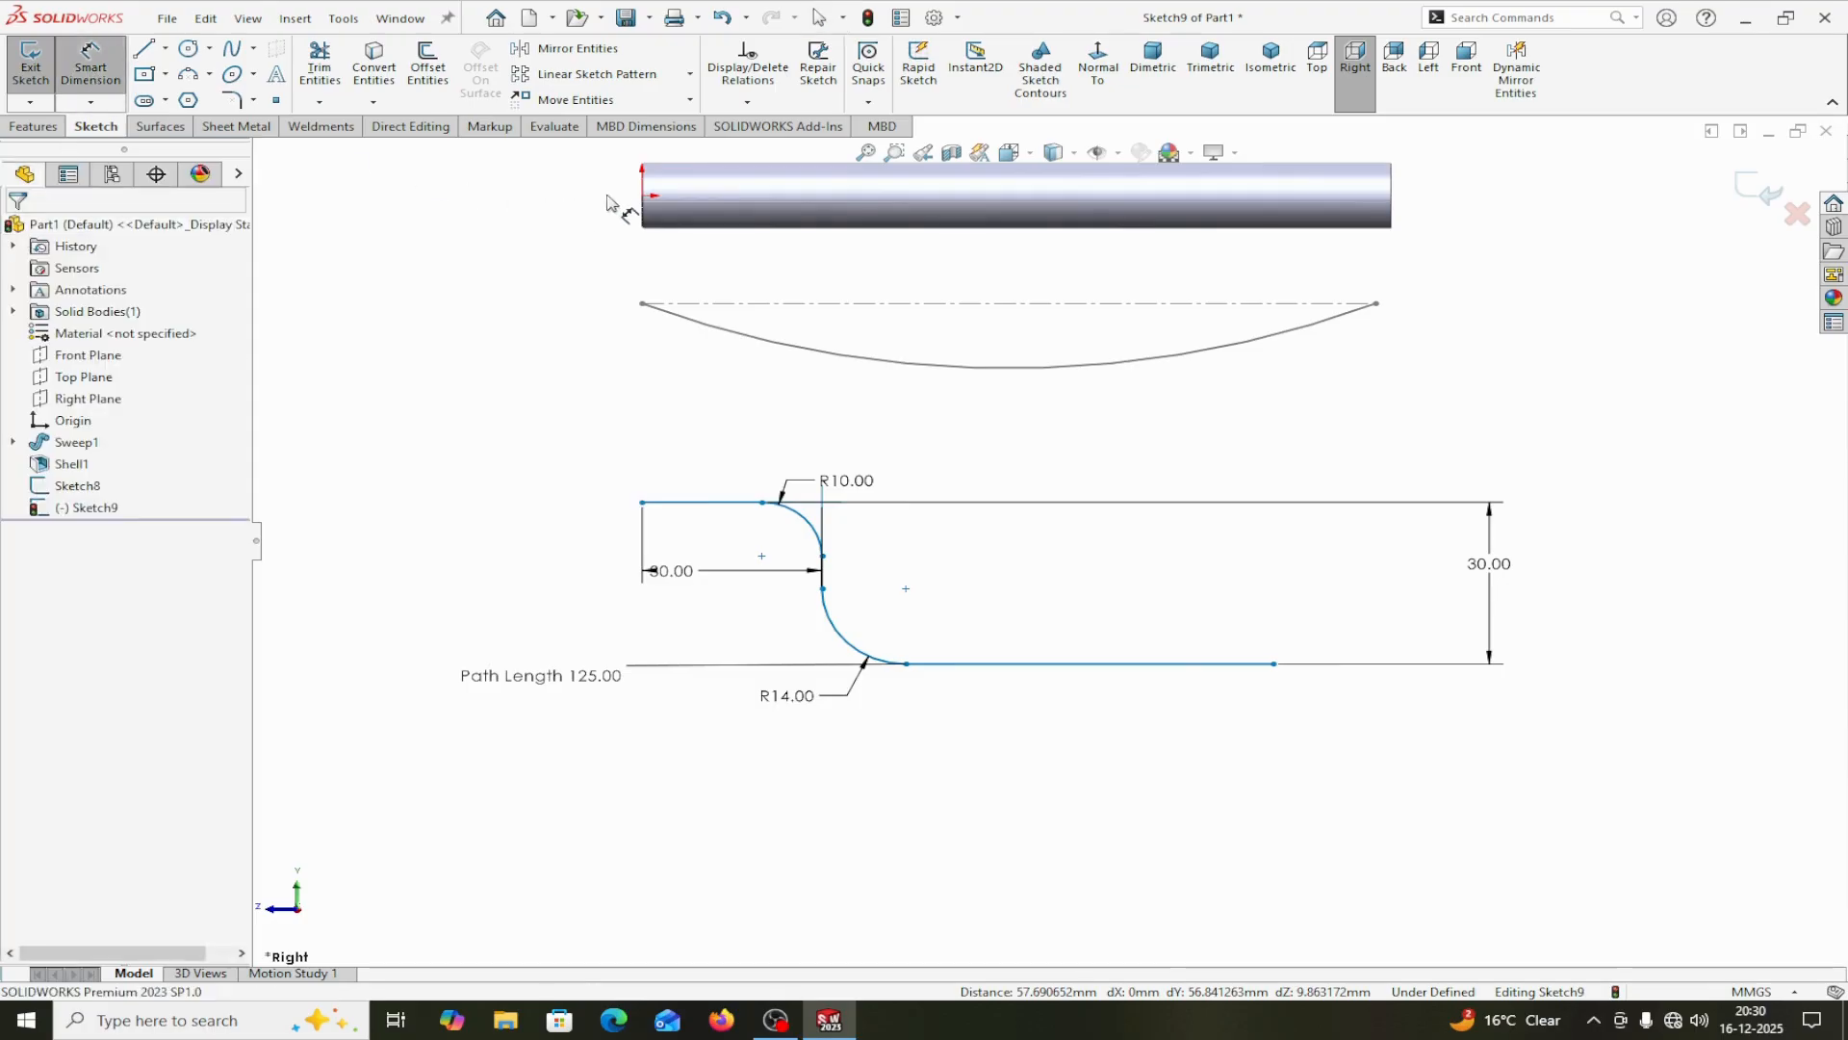
{"action": "key", "text": "Escape"}
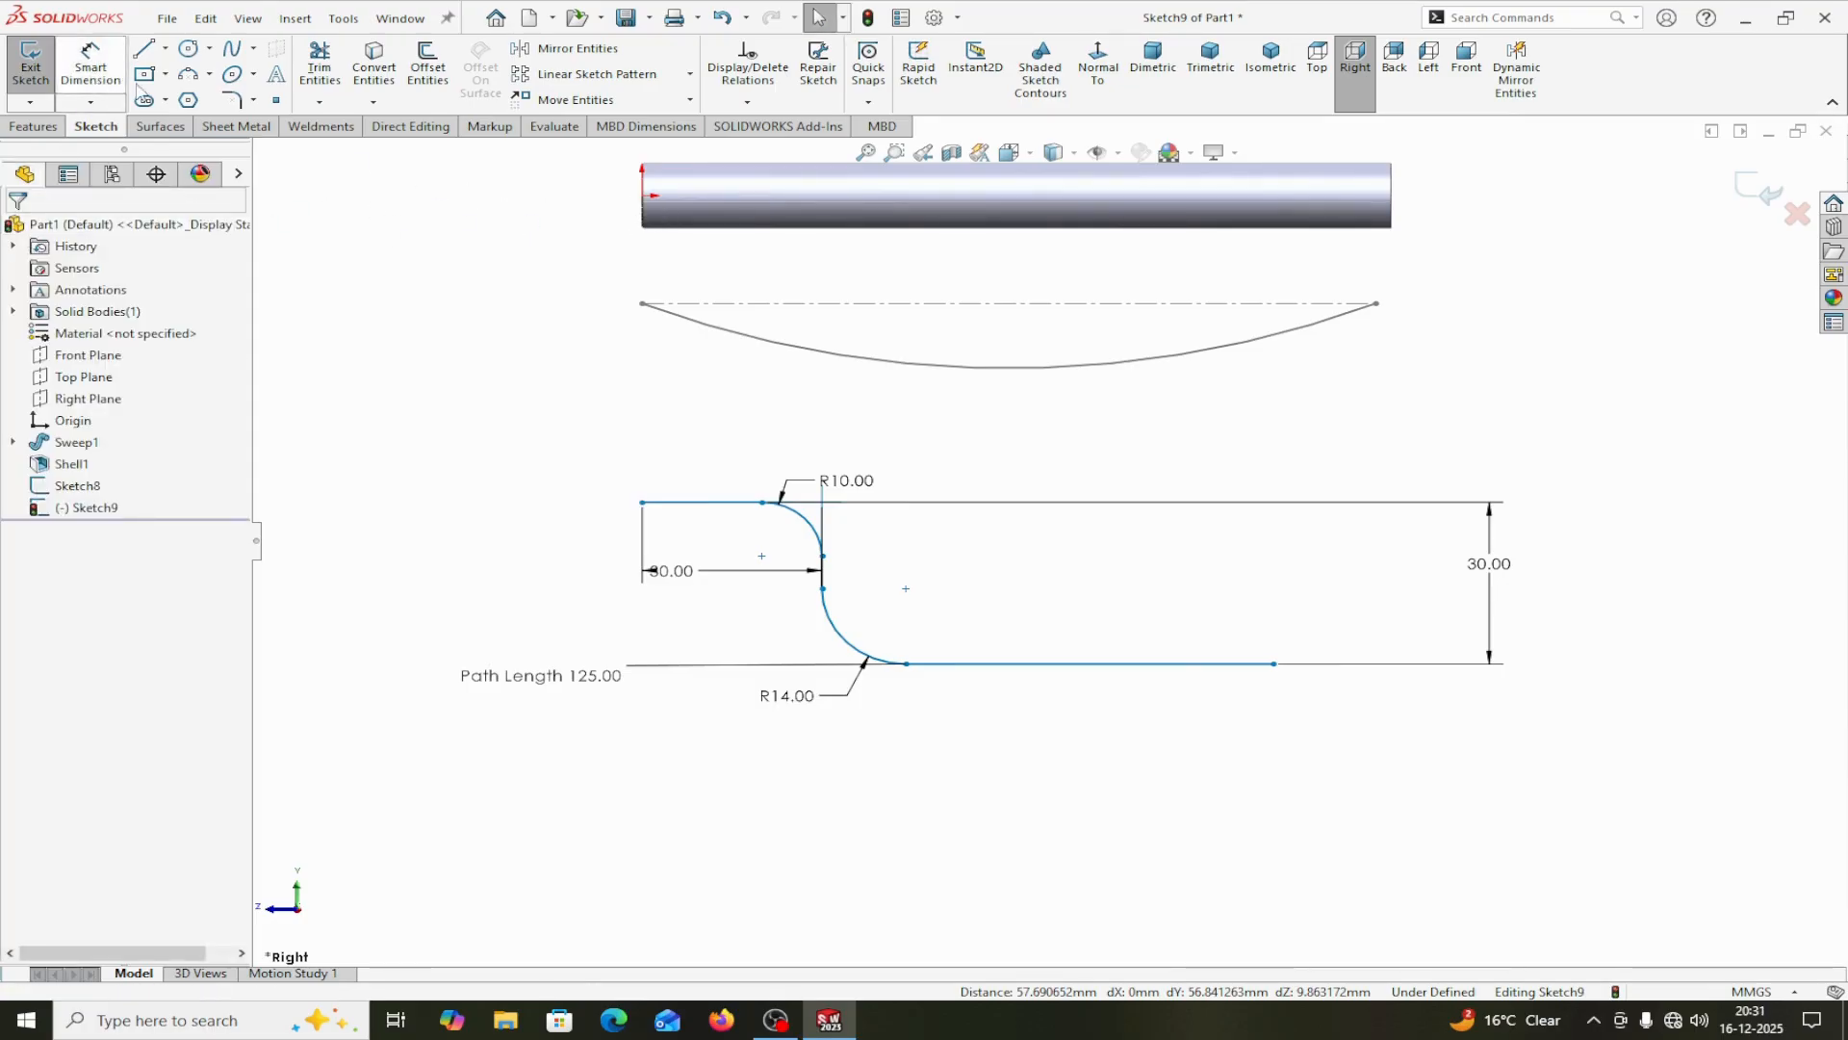
{"action": "left_click", "coordinate": [643, 197]}
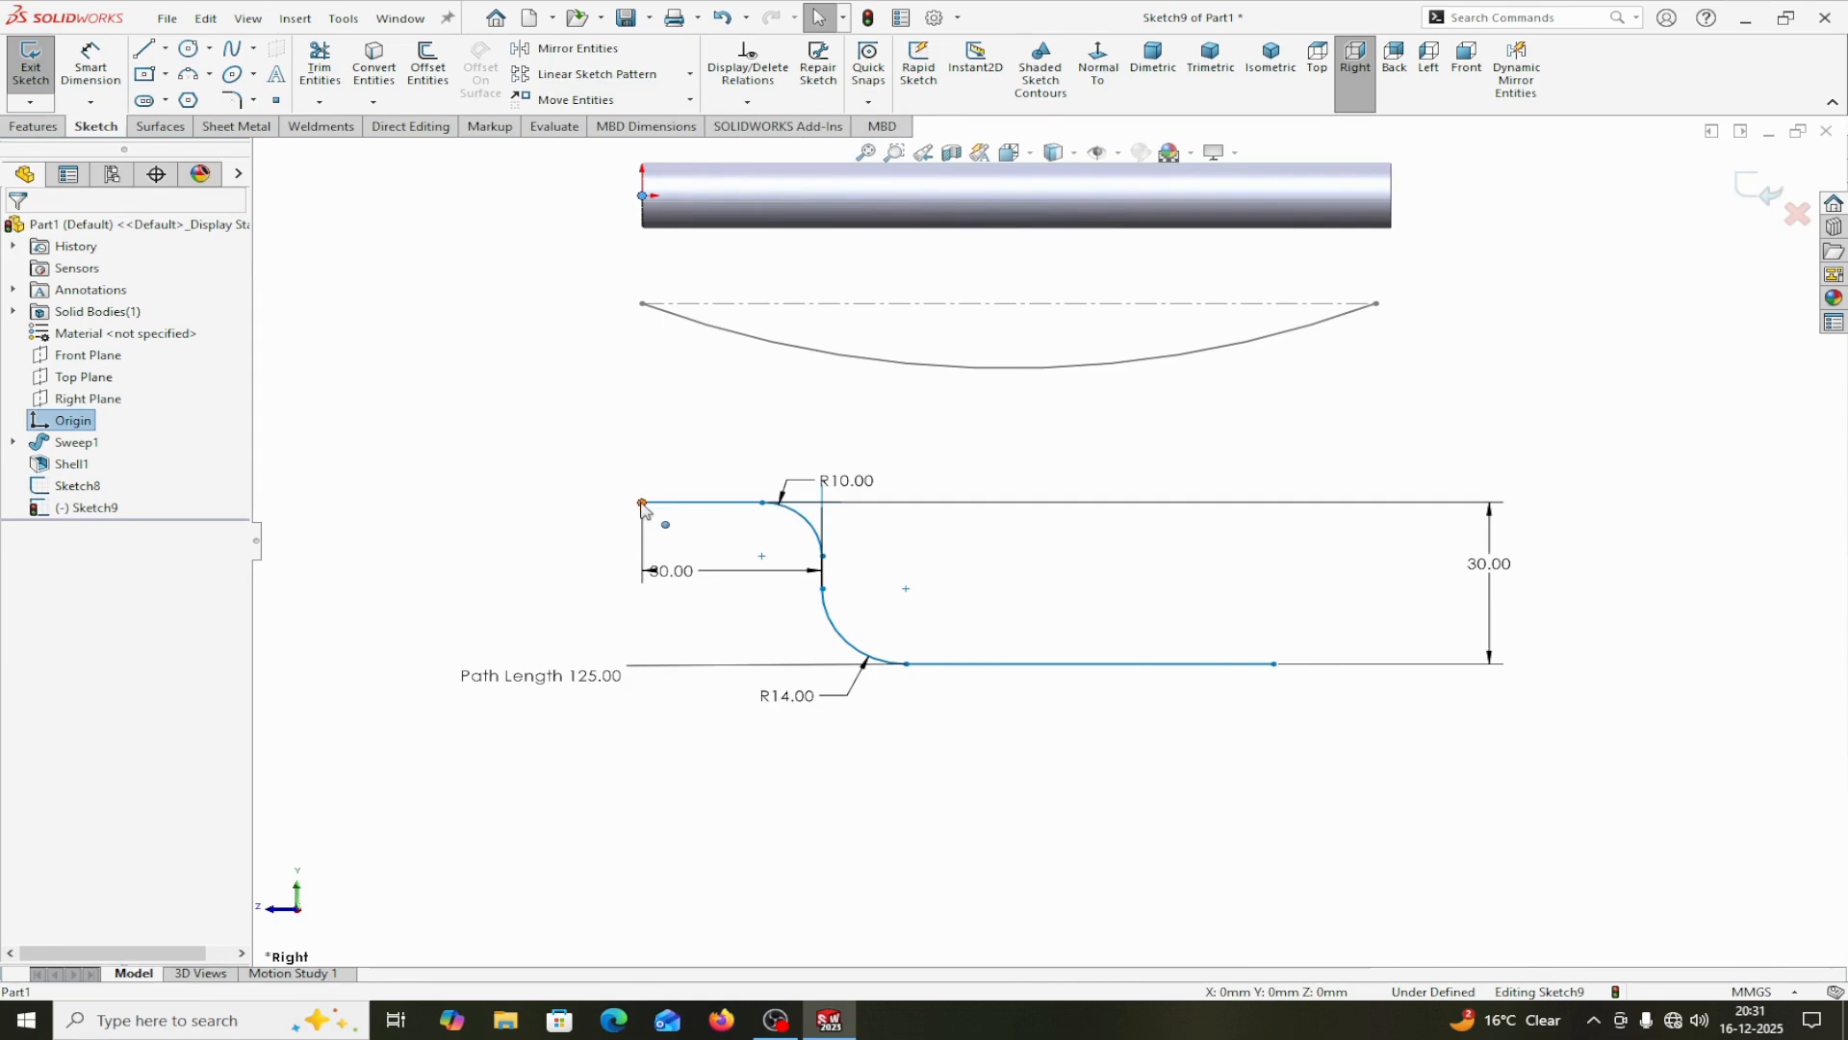
{"action": "left_click", "coordinate": [91, 66]}
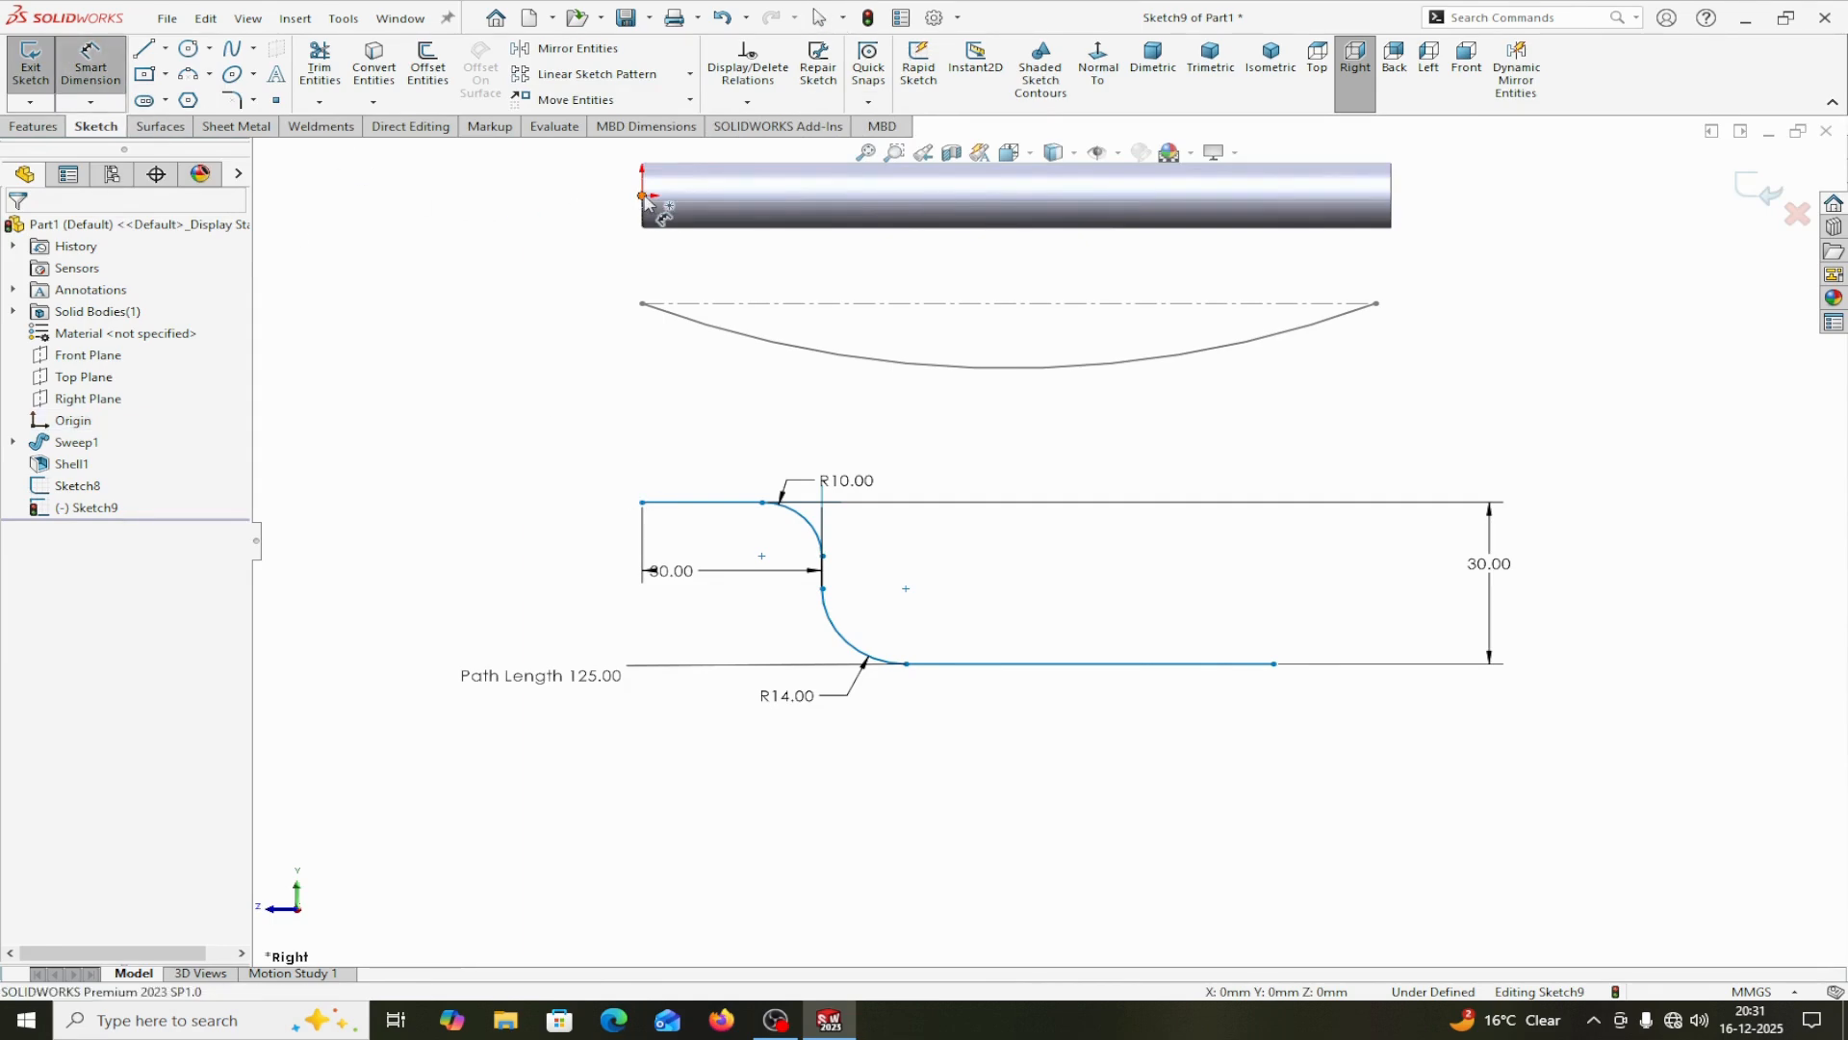
{"action": "left_click", "coordinate": [643, 198]}
{"action": "left_click", "coordinate": [642, 502]}
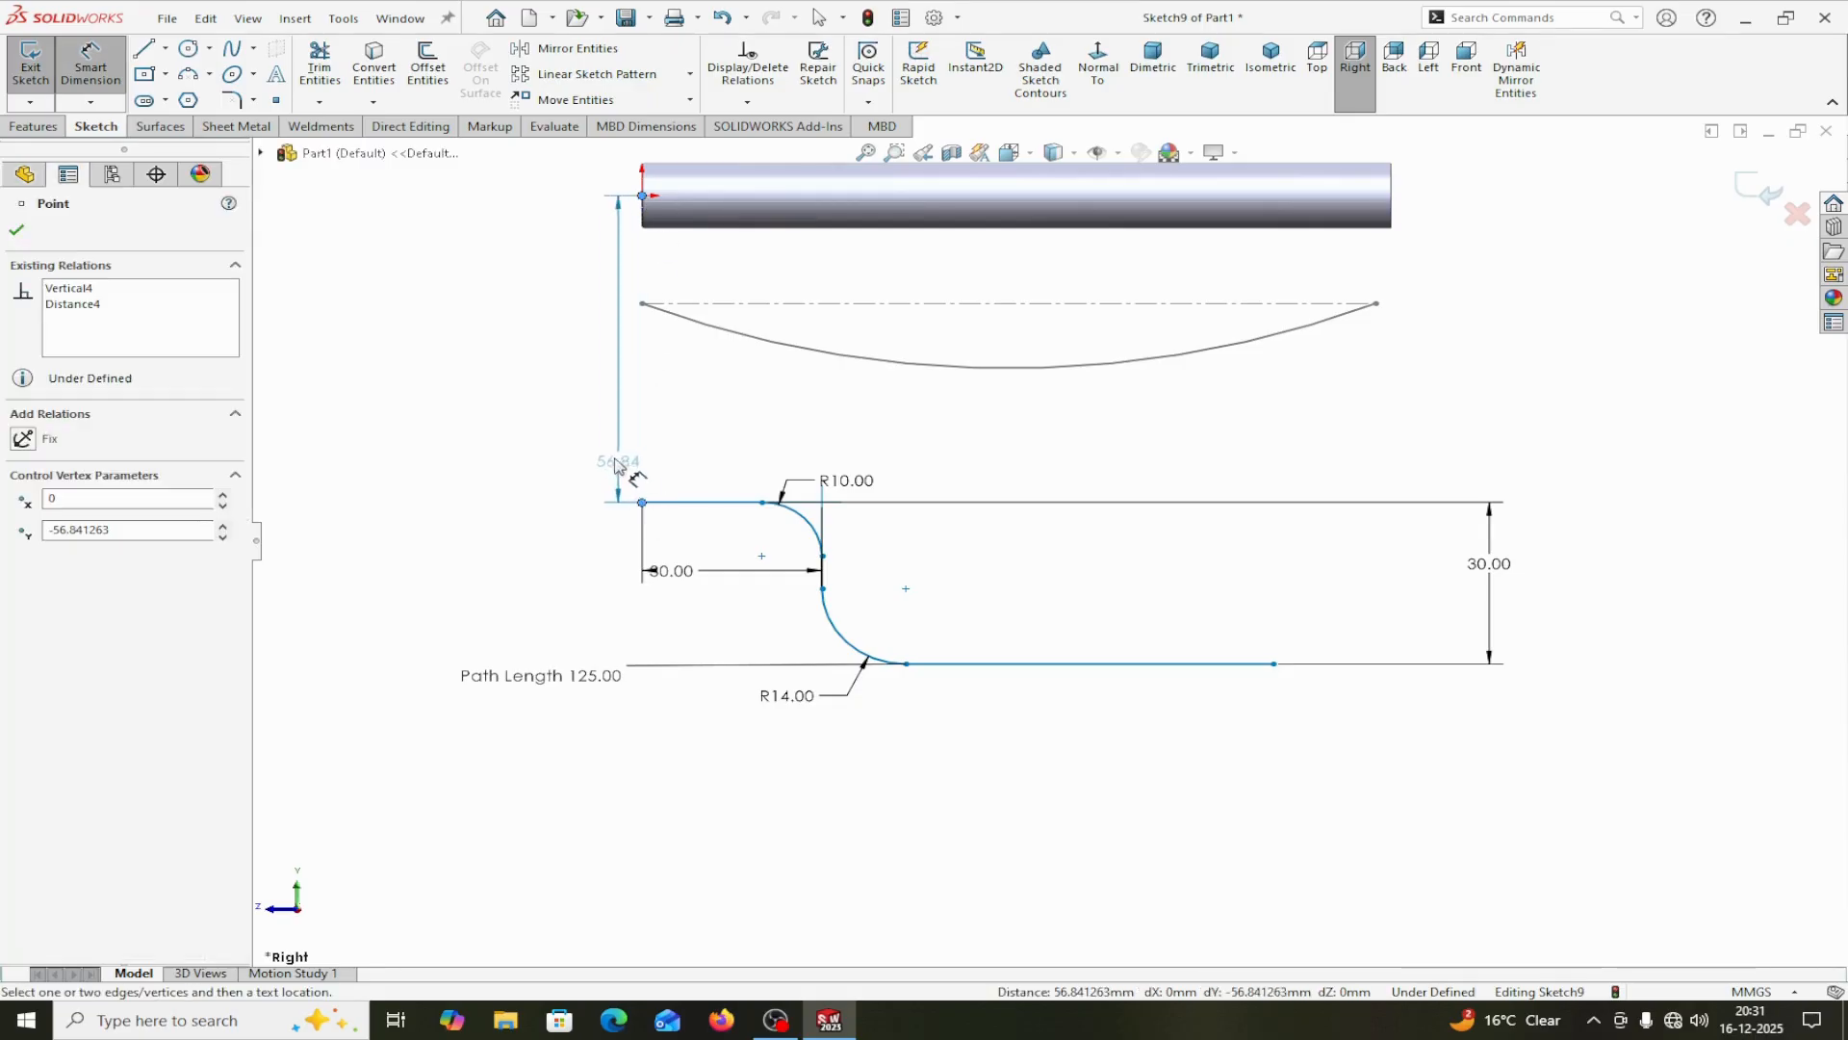
{"action": "left_click", "coordinate": [533, 468]}
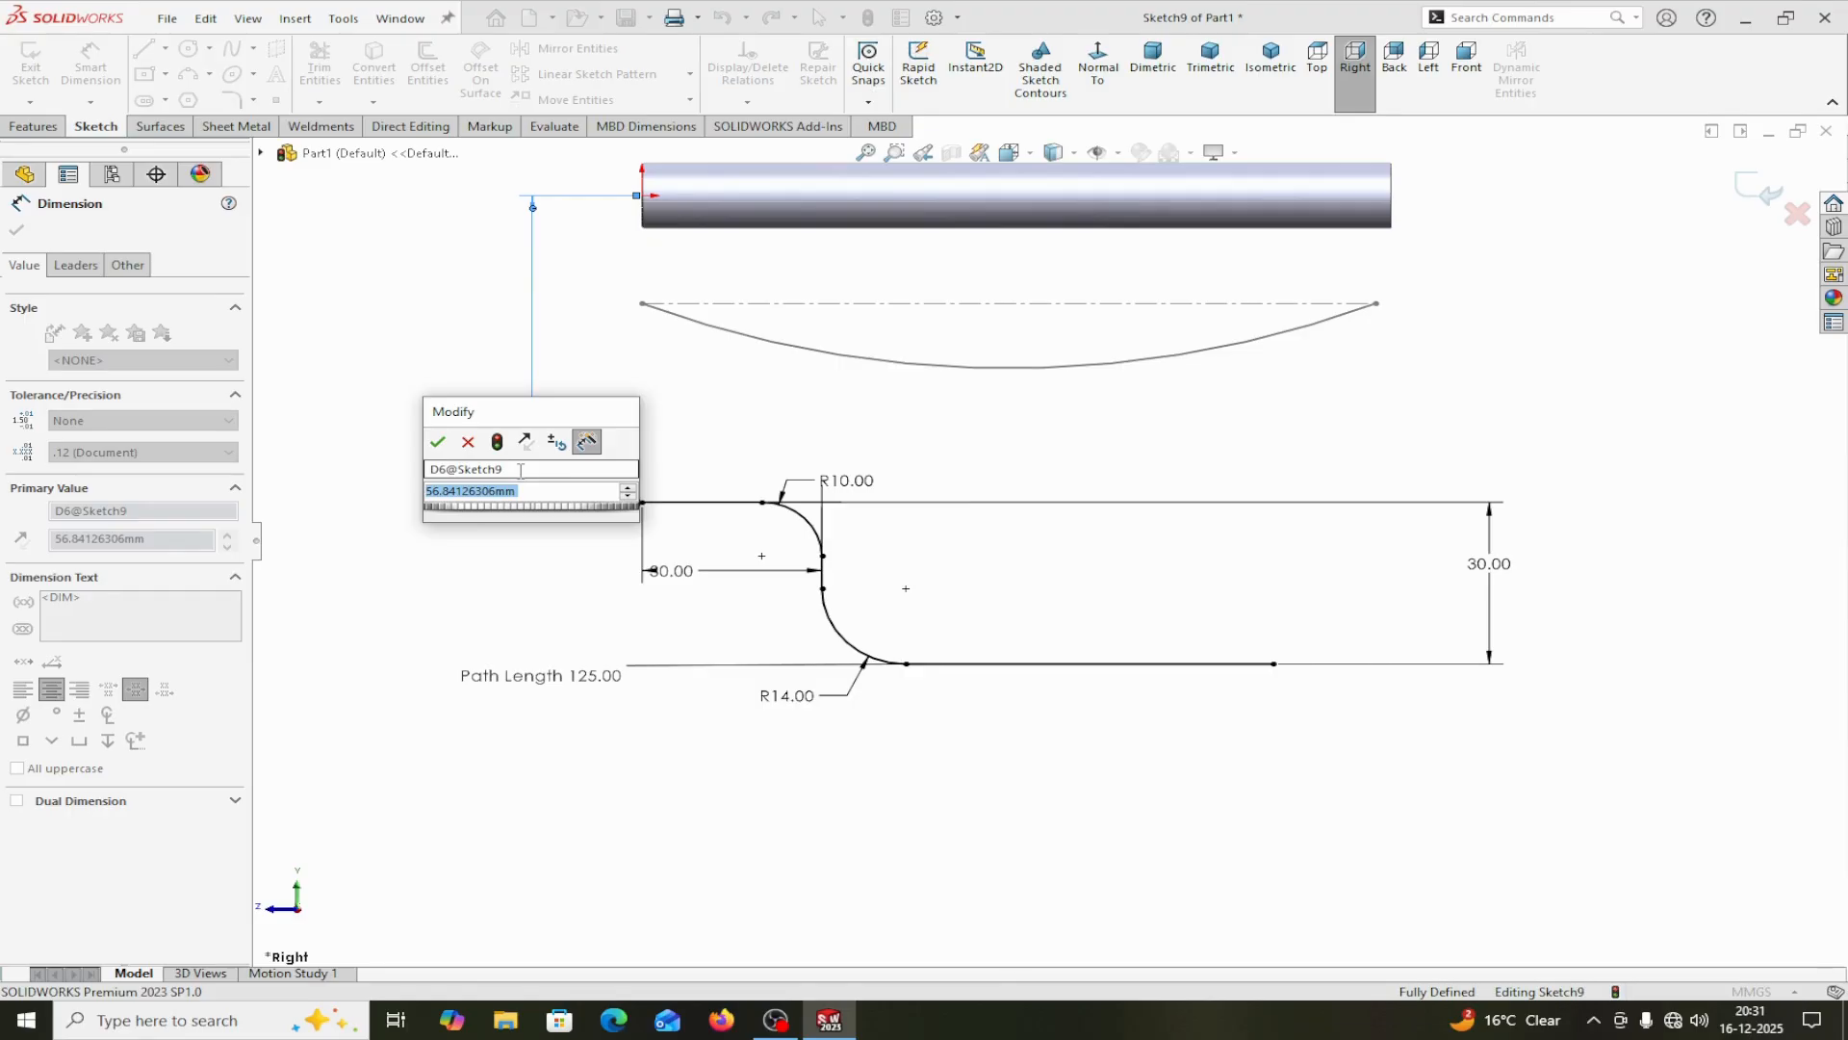
{"action": "type", "text": "50"}
{"action": "left_click", "coordinate": [437, 441]}
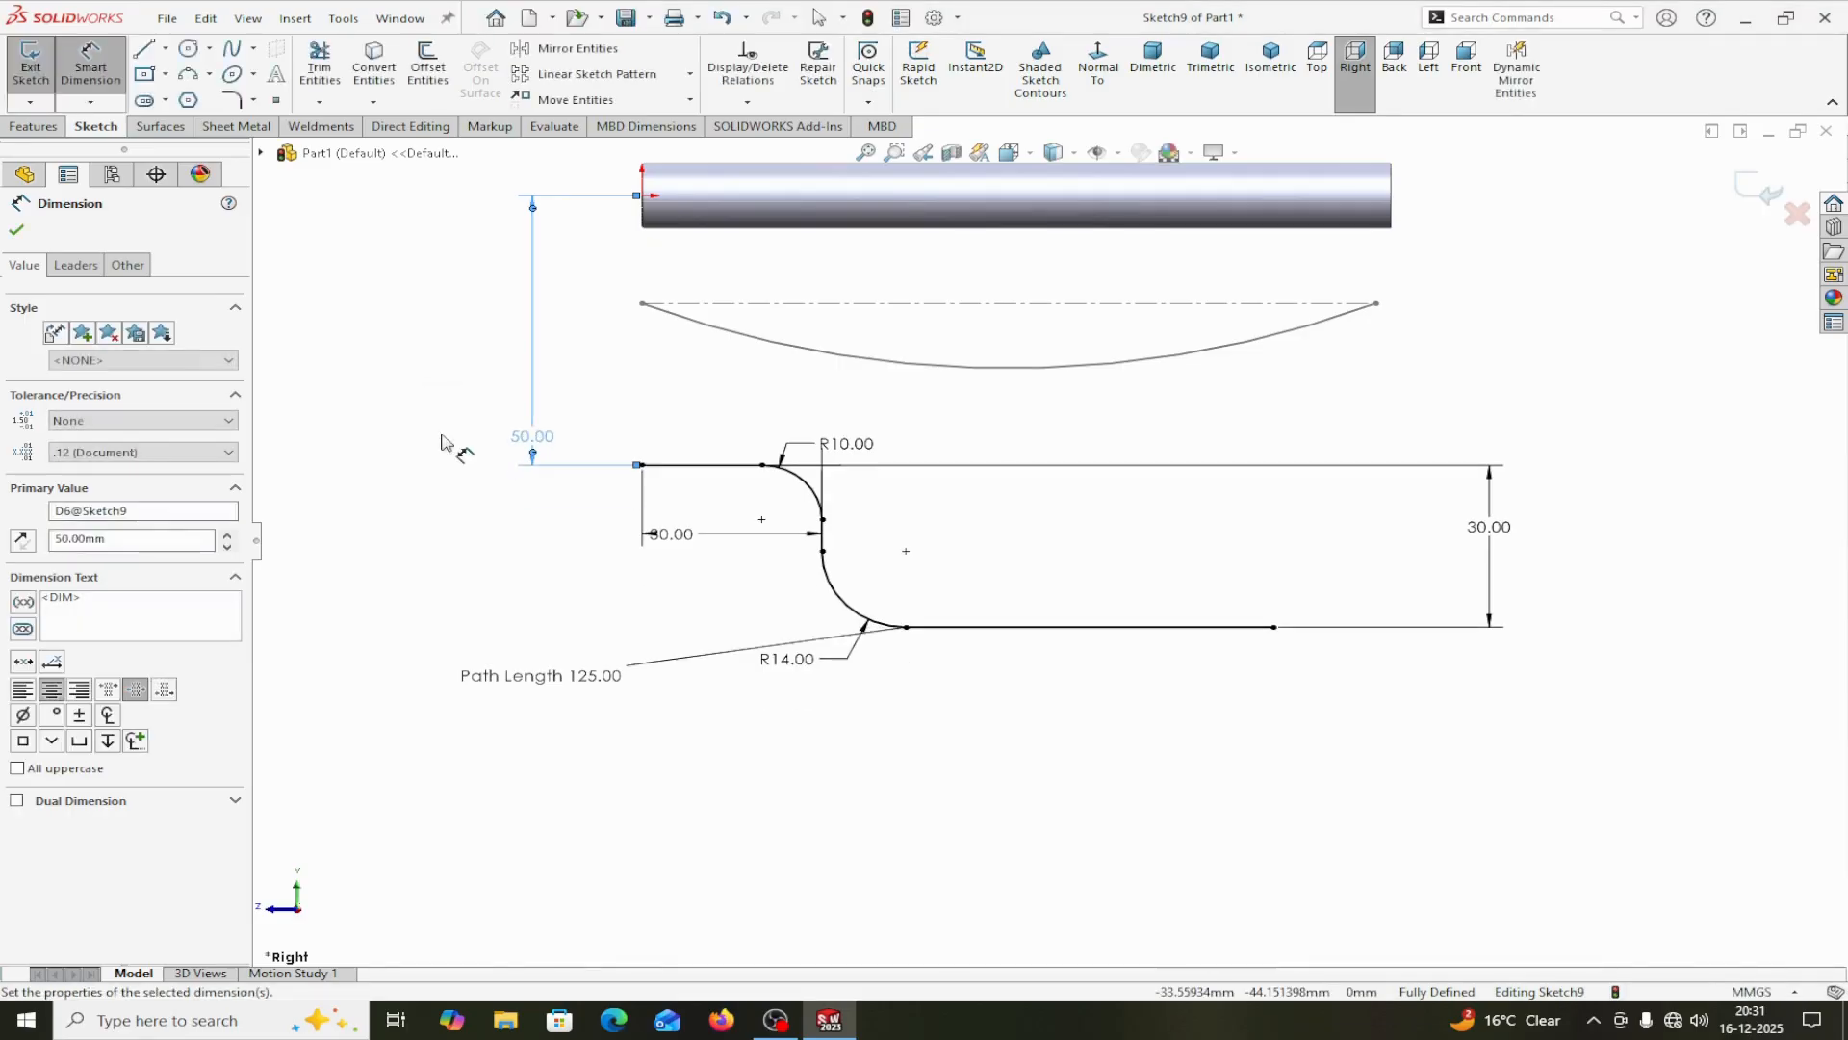
{"action": "left_click", "coordinate": [17, 229]}
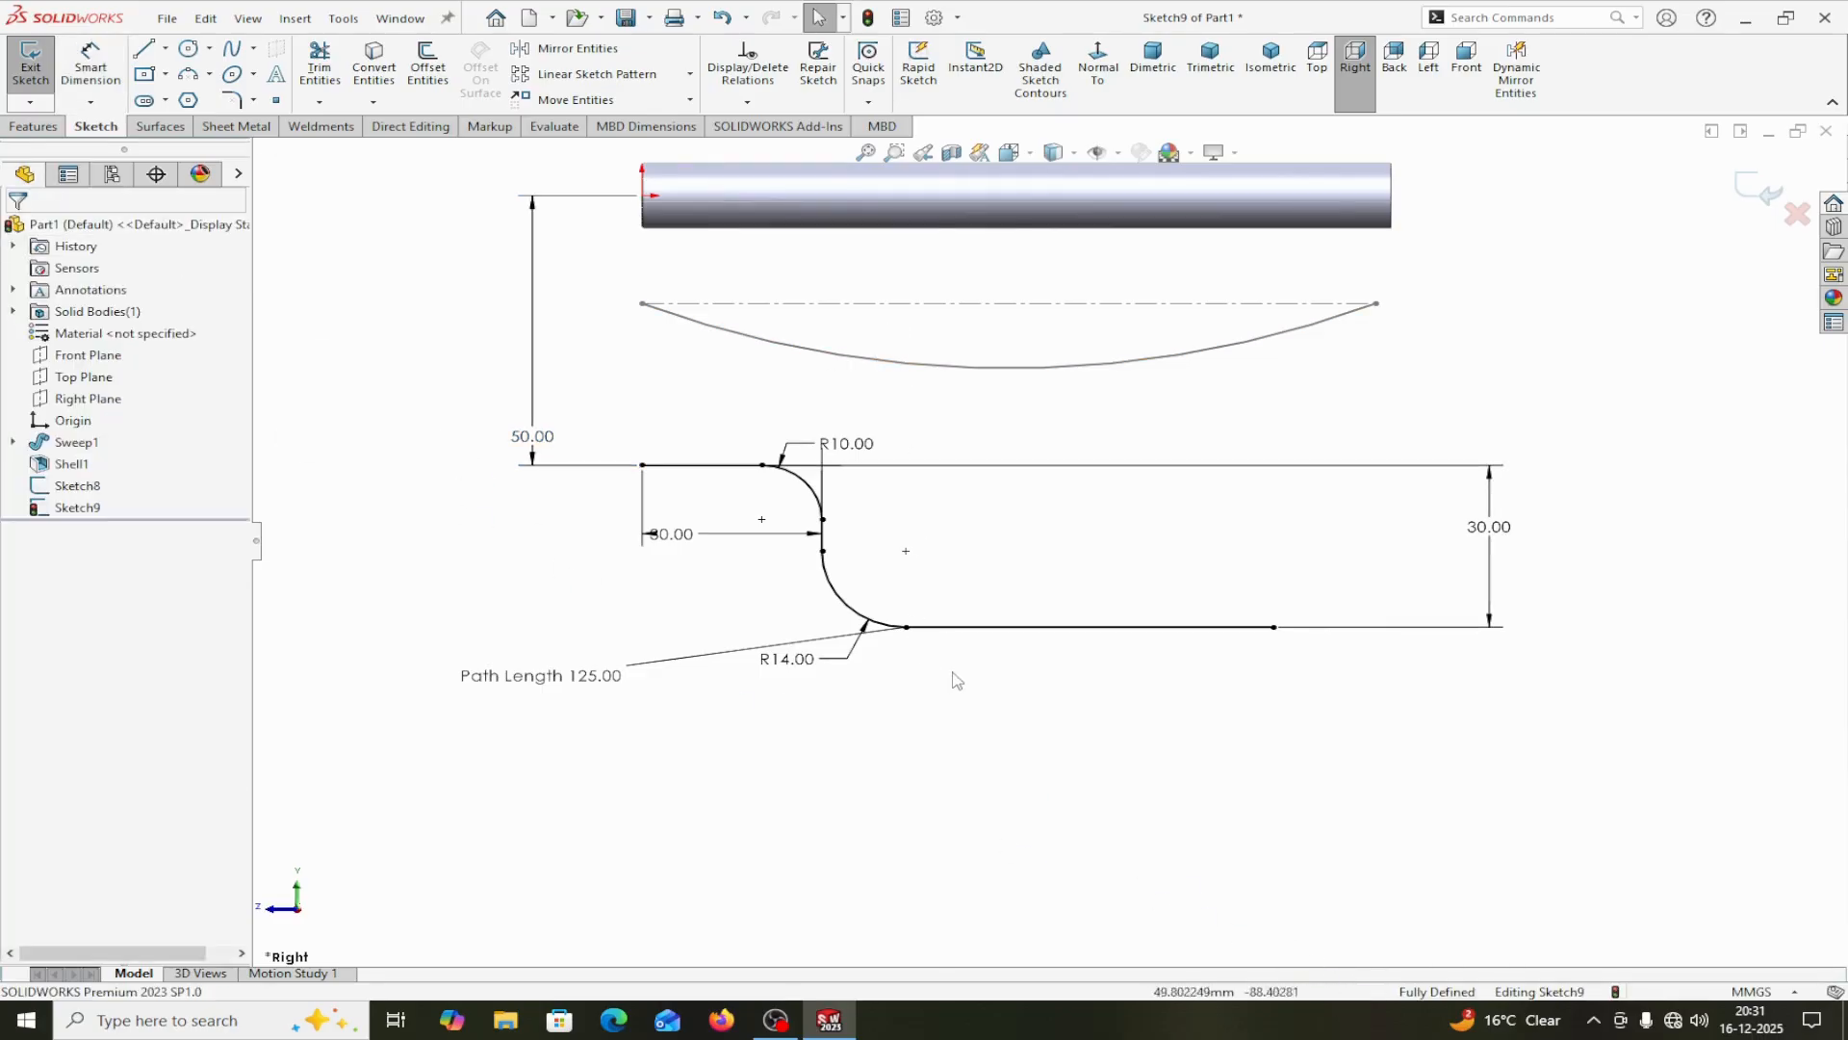
{"action": "left_click", "coordinate": [1769, 197]}
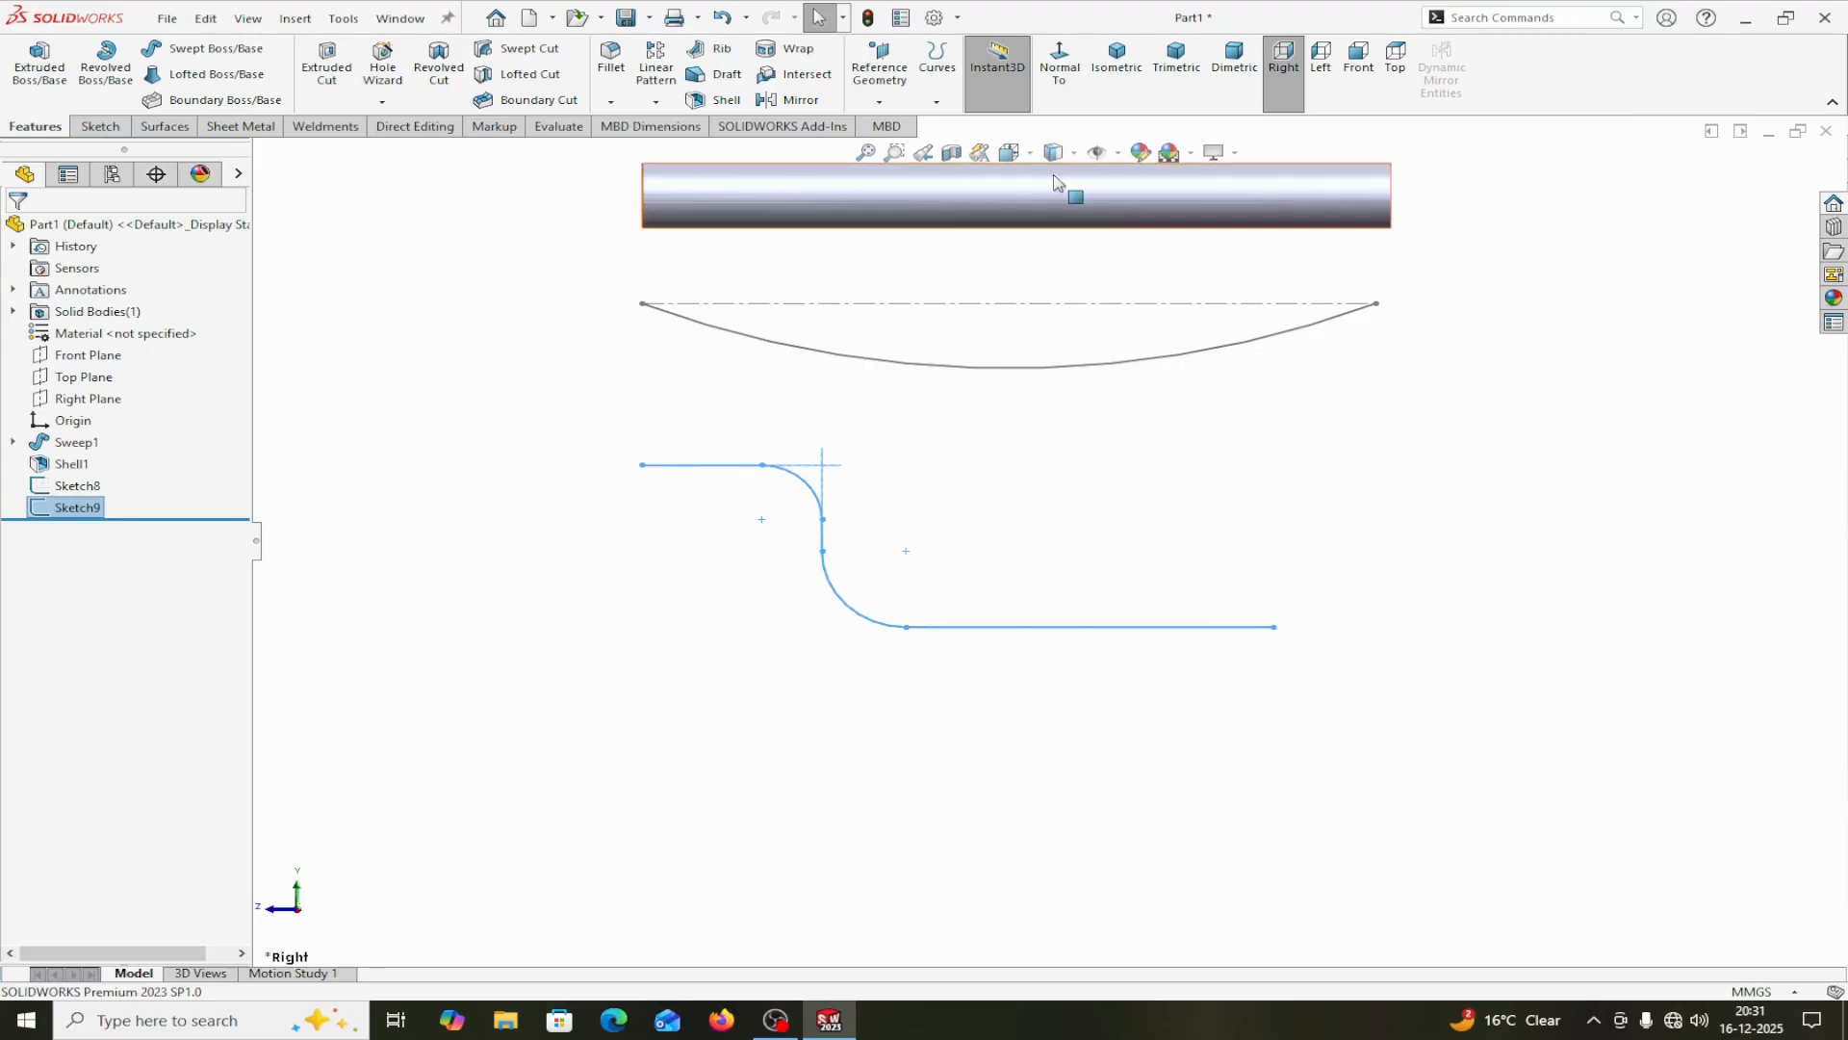
Make 2 copies of the tube body in place with Move/Copy Bodies, without any translation or rotation.
{"action": "scroll", "coordinate": [1056, 178], "scroll_direction": "up", "scroll_amount": 2}
{"action": "scroll", "coordinate": [1063, 181], "scroll_direction": "down", "scroll_amount": 2}
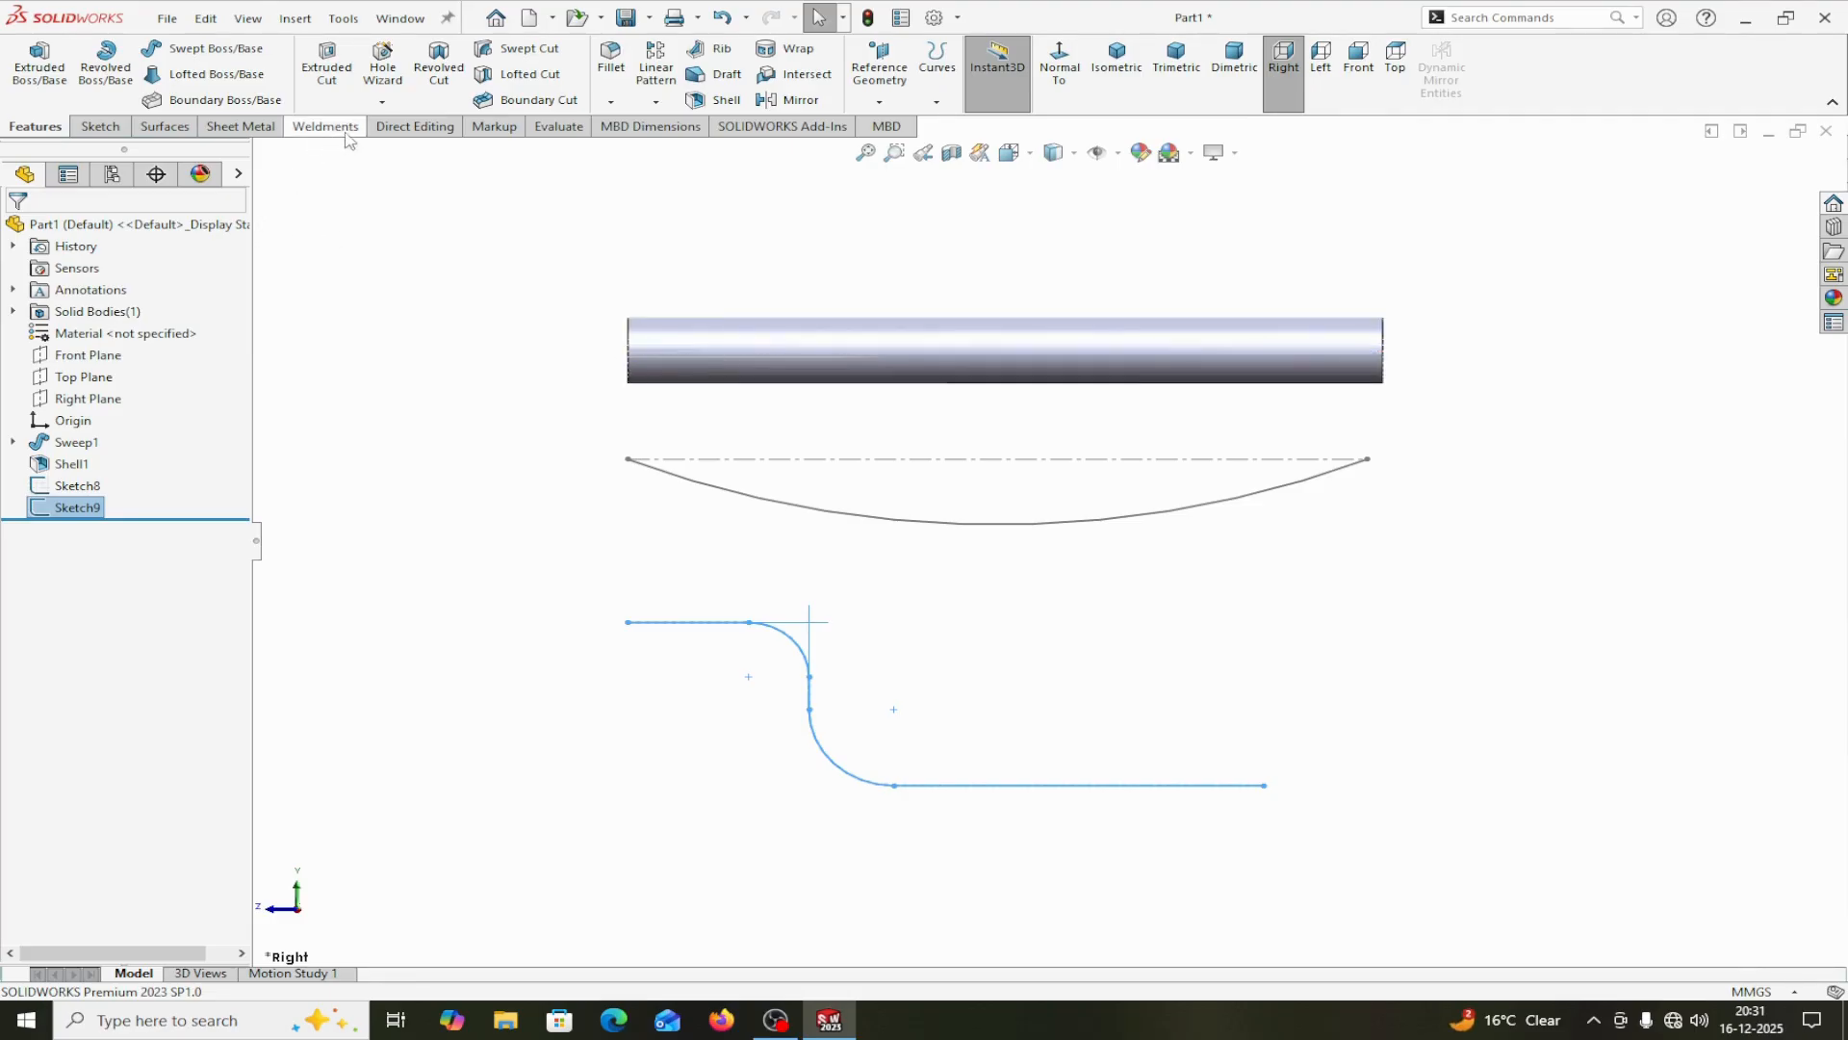
{"action": "left_click", "coordinate": [415, 126]}
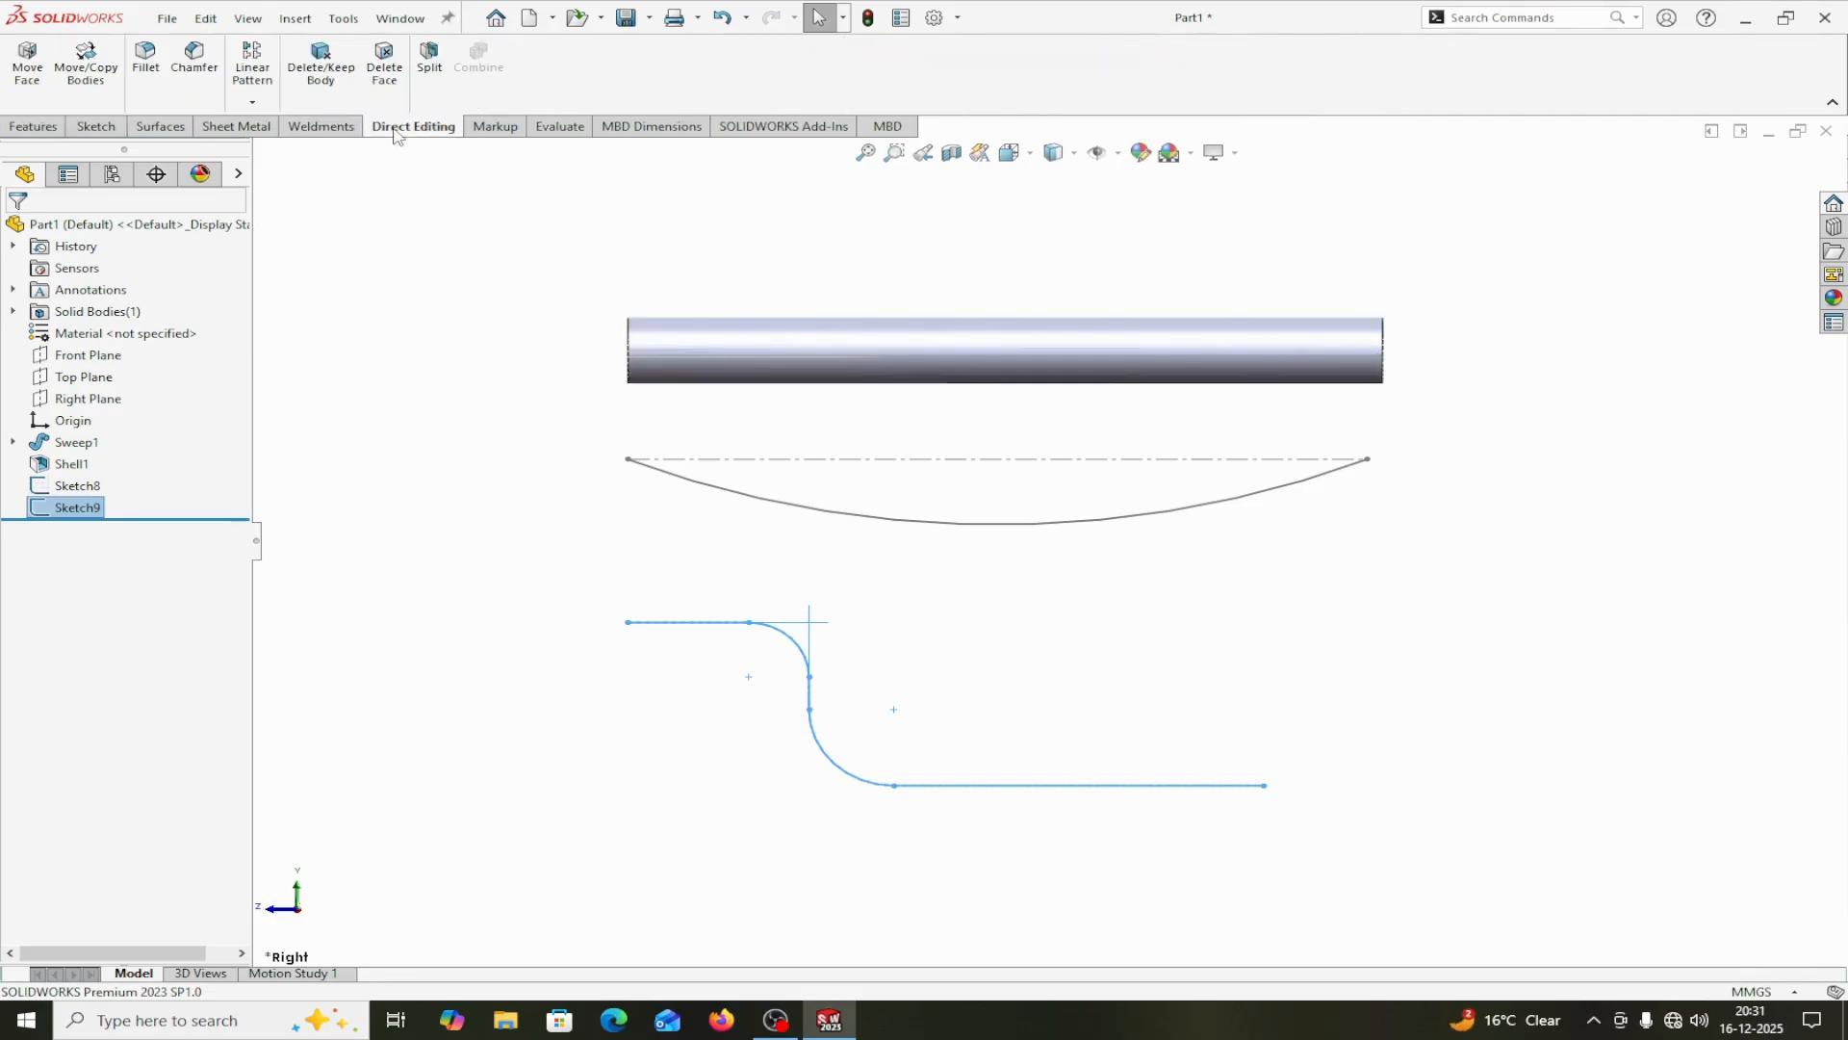
{"action": "left_click", "coordinate": [95, 82]}
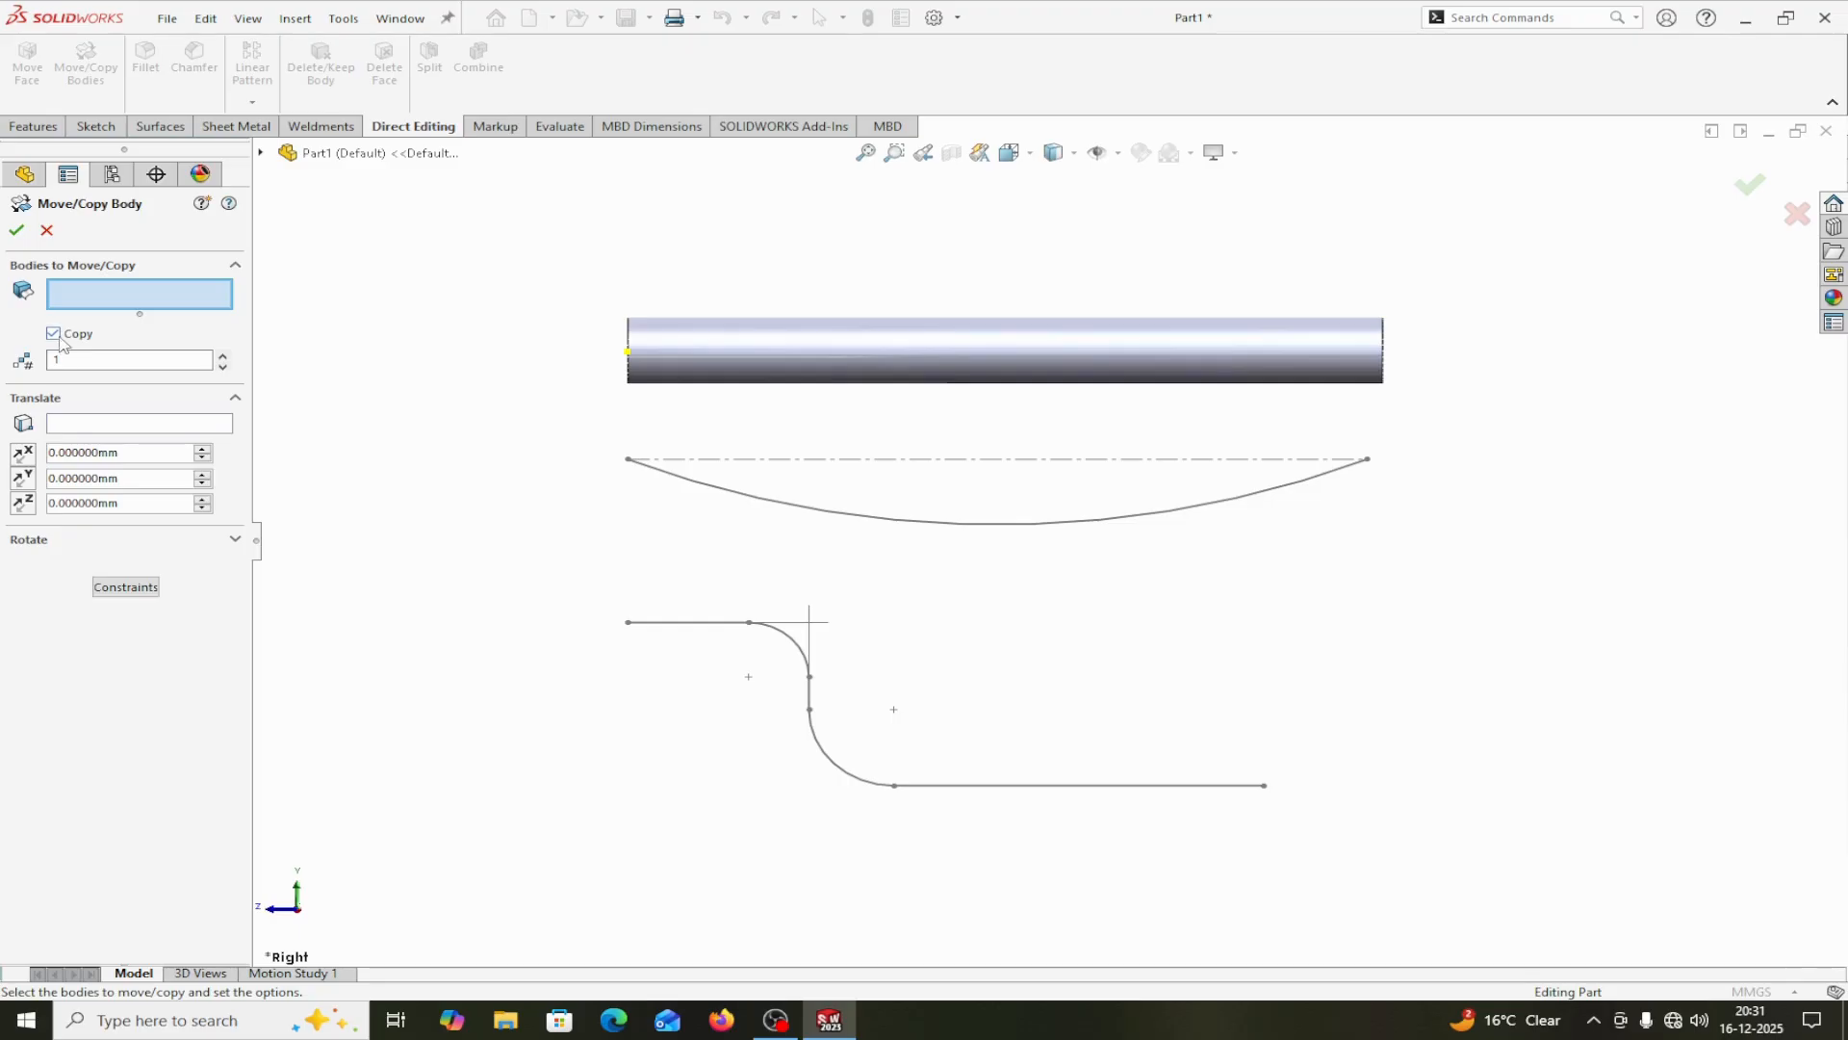
{"action": "left_click", "coordinate": [70, 364]}
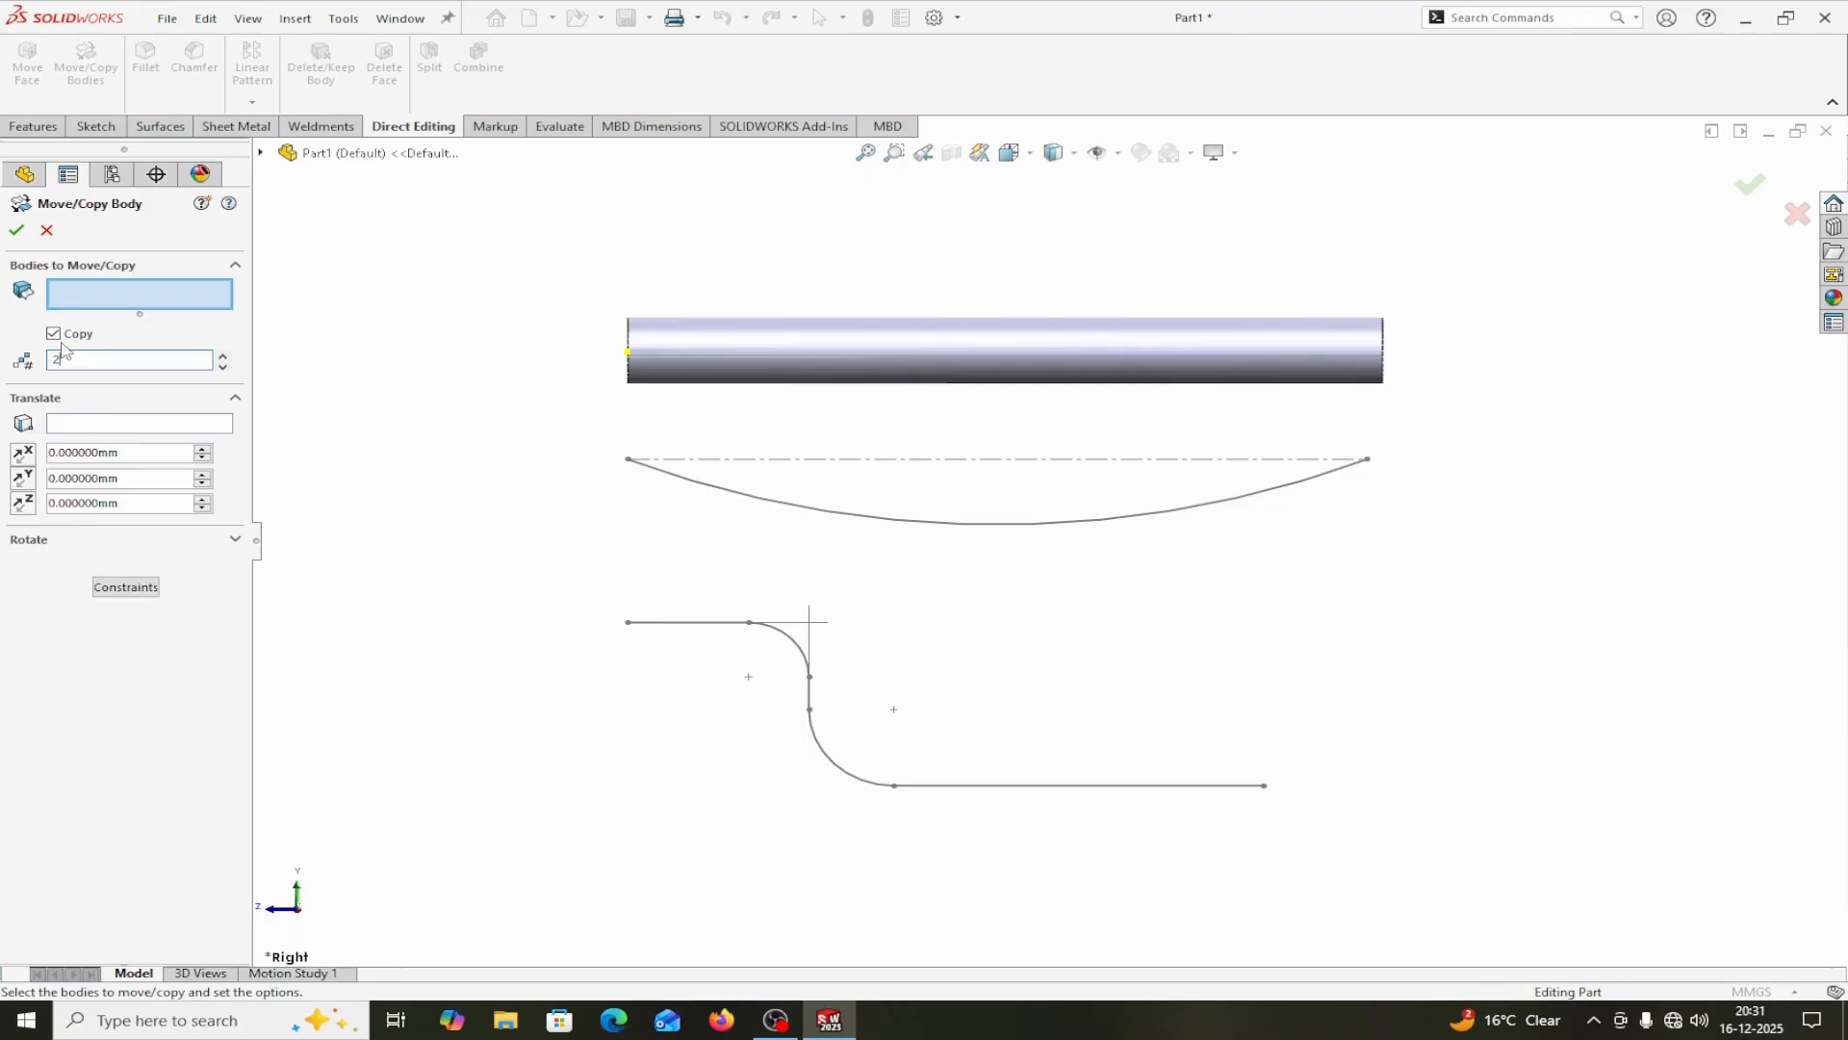
{"action": "left_click", "coordinate": [697, 344]}
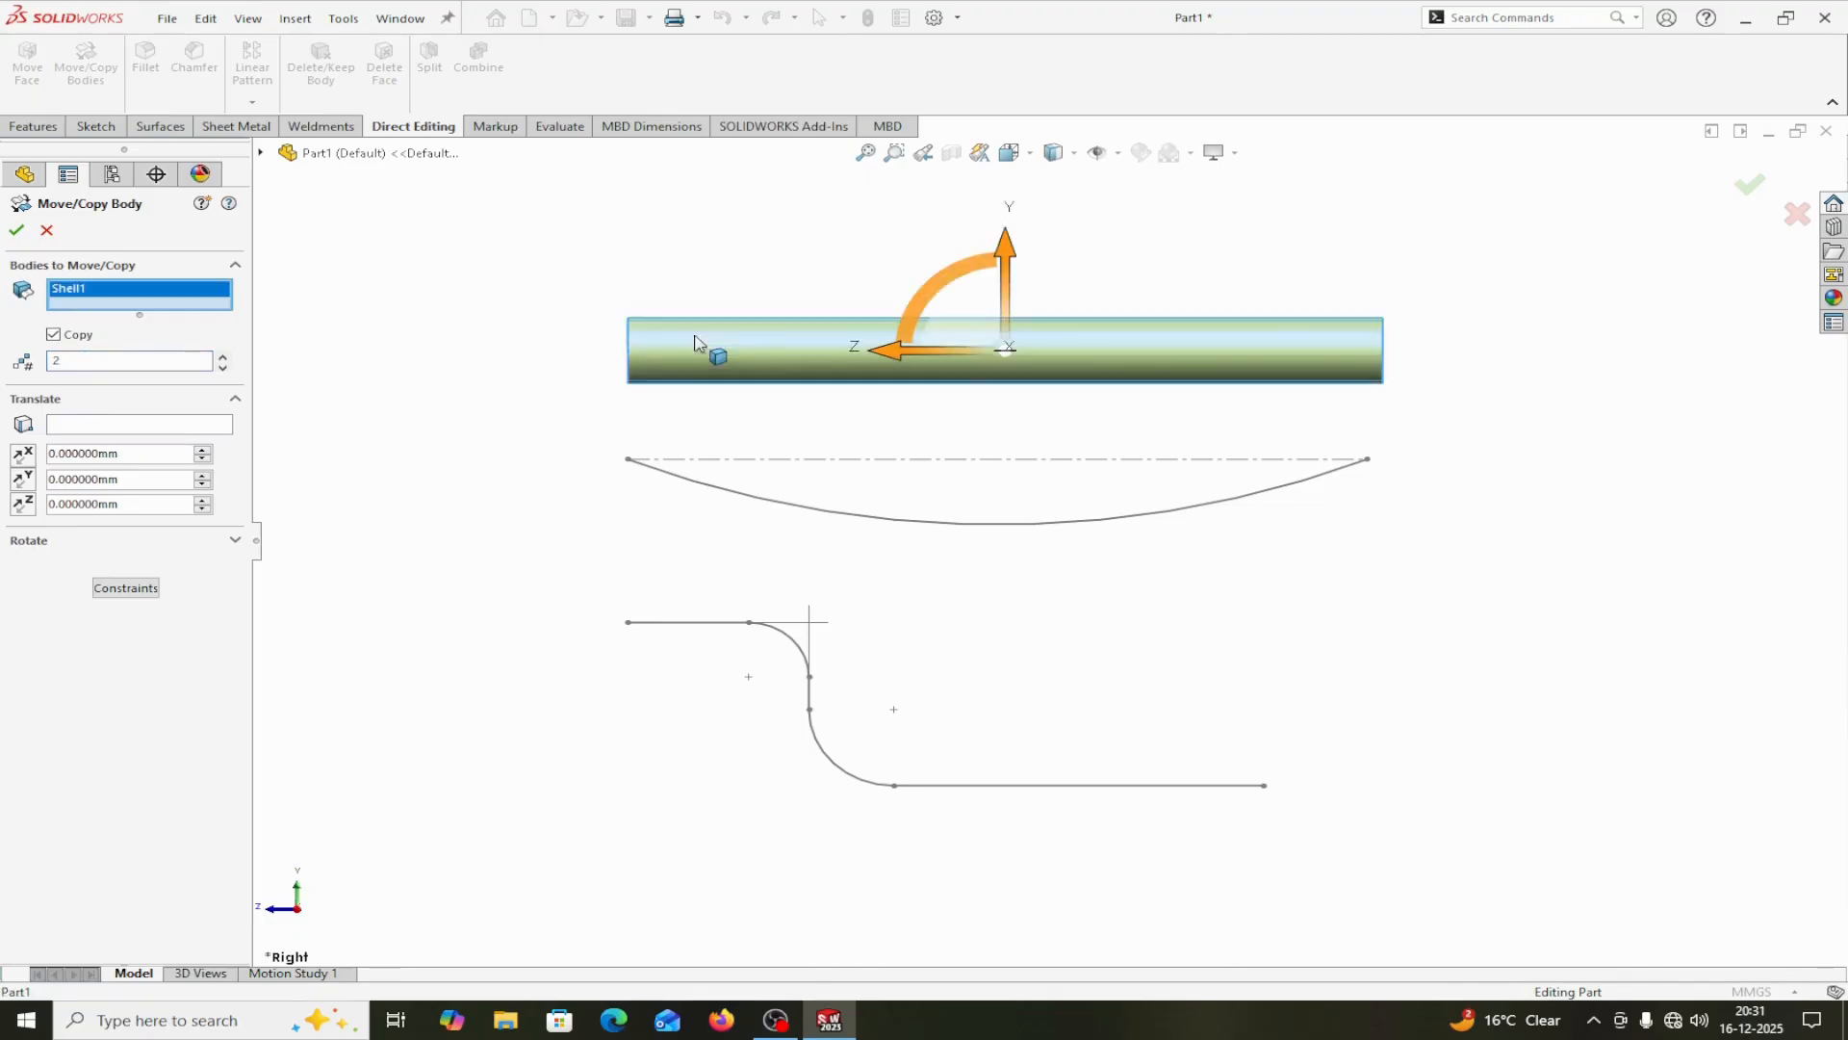
{"action": "left_click", "coordinate": [16, 230]}
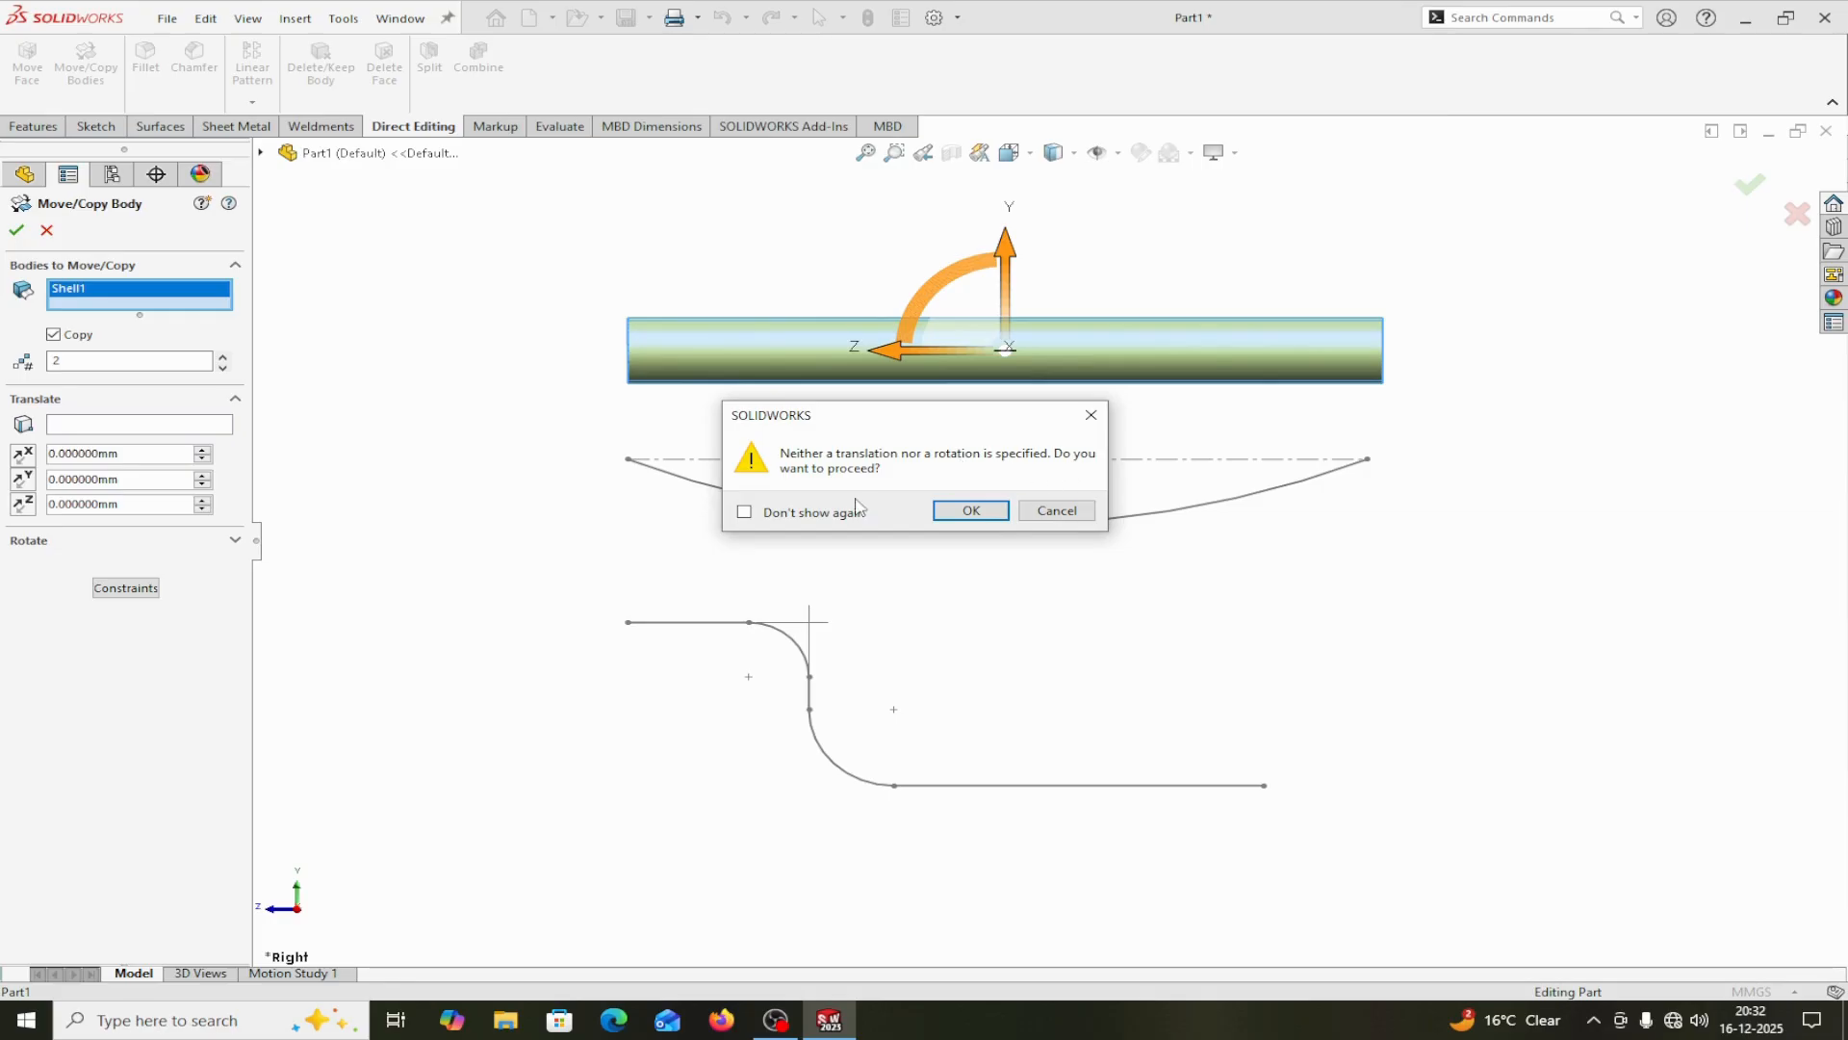
{"action": "left_click", "coordinate": [968, 513]}
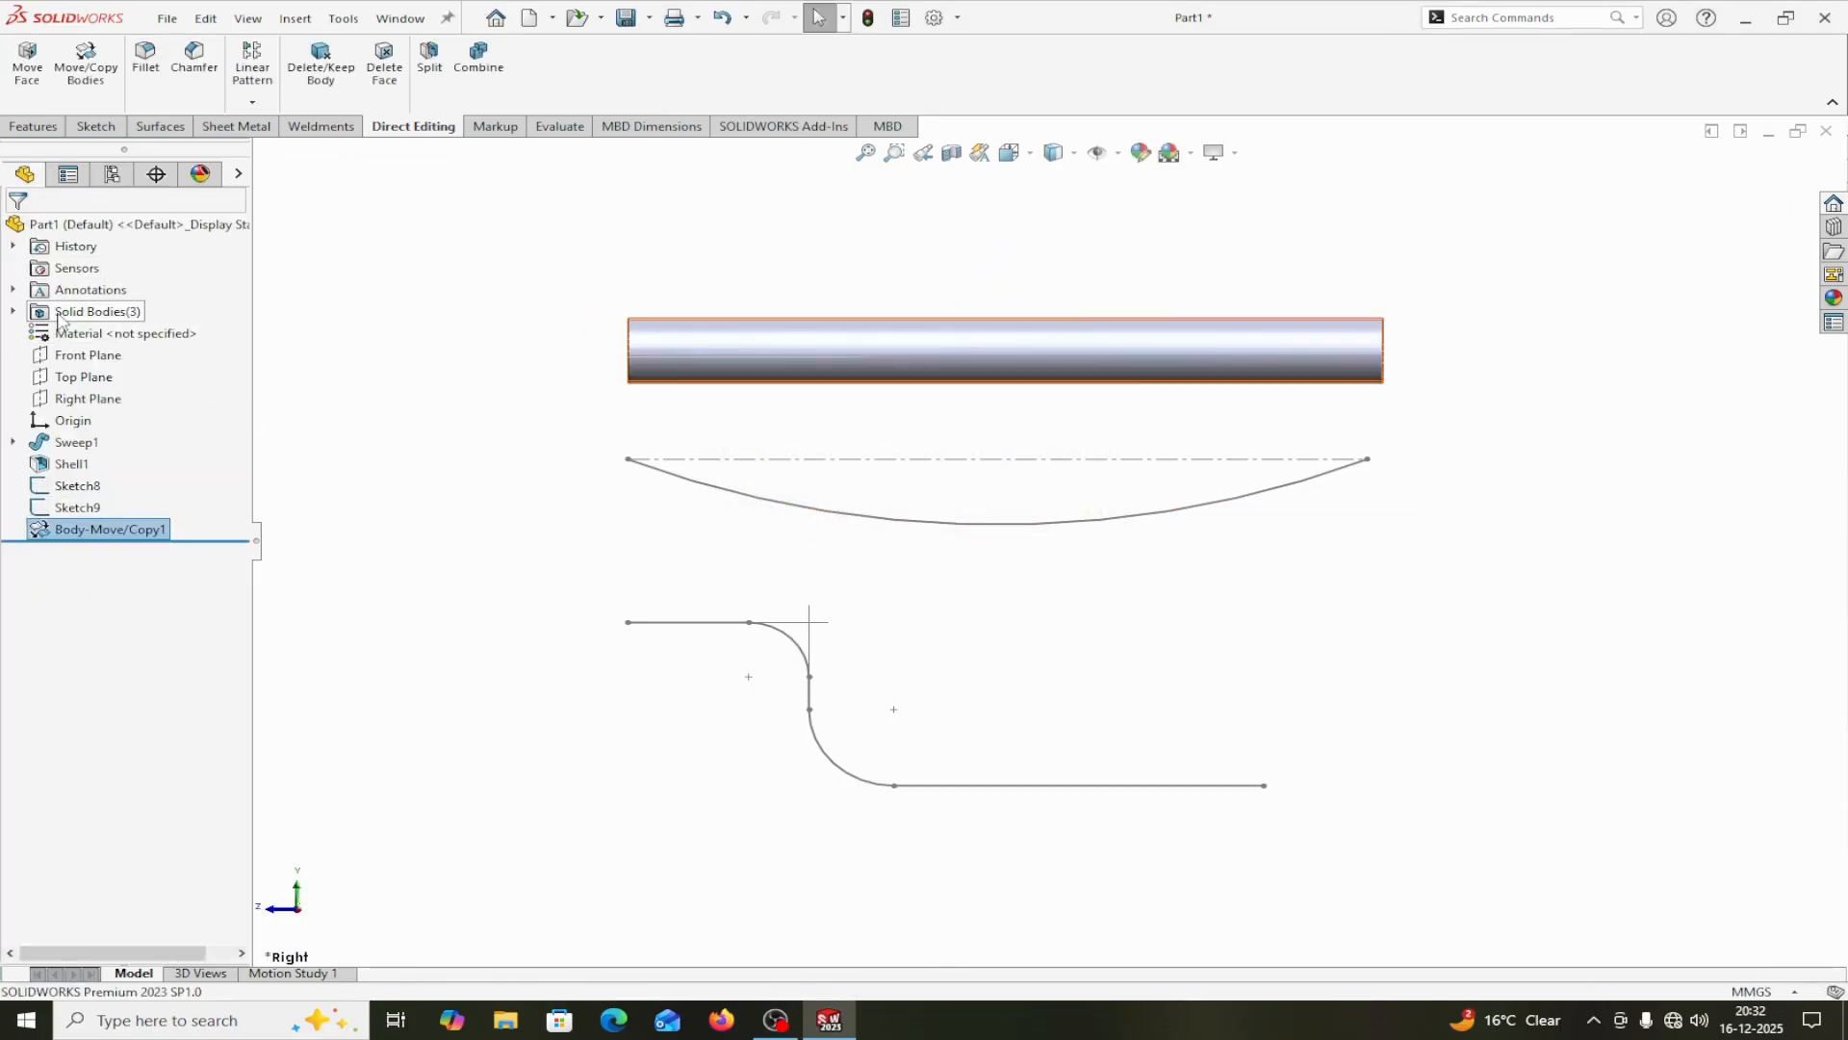
Examine the part's solid bodies by selecting the original tube and each of its copies in turn.
{"action": "left_click", "coordinate": [12, 311]}
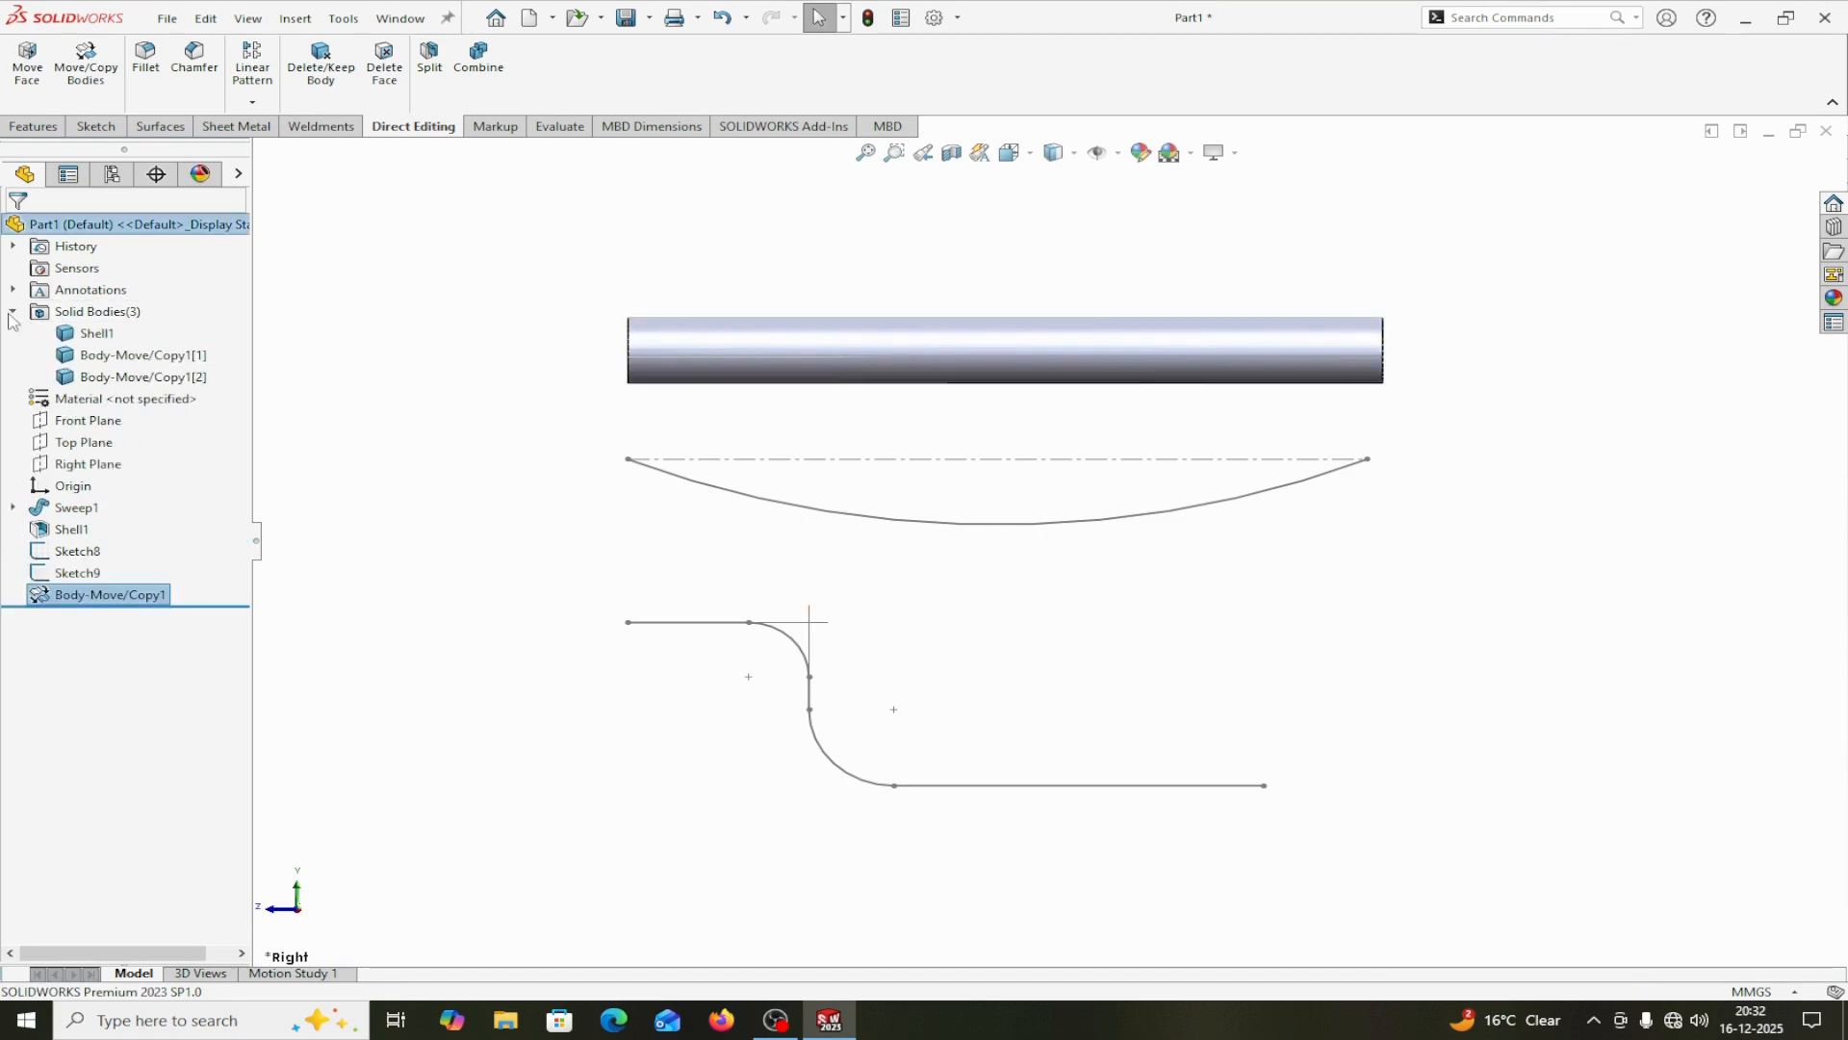
{"action": "left_click", "coordinate": [82, 336]}
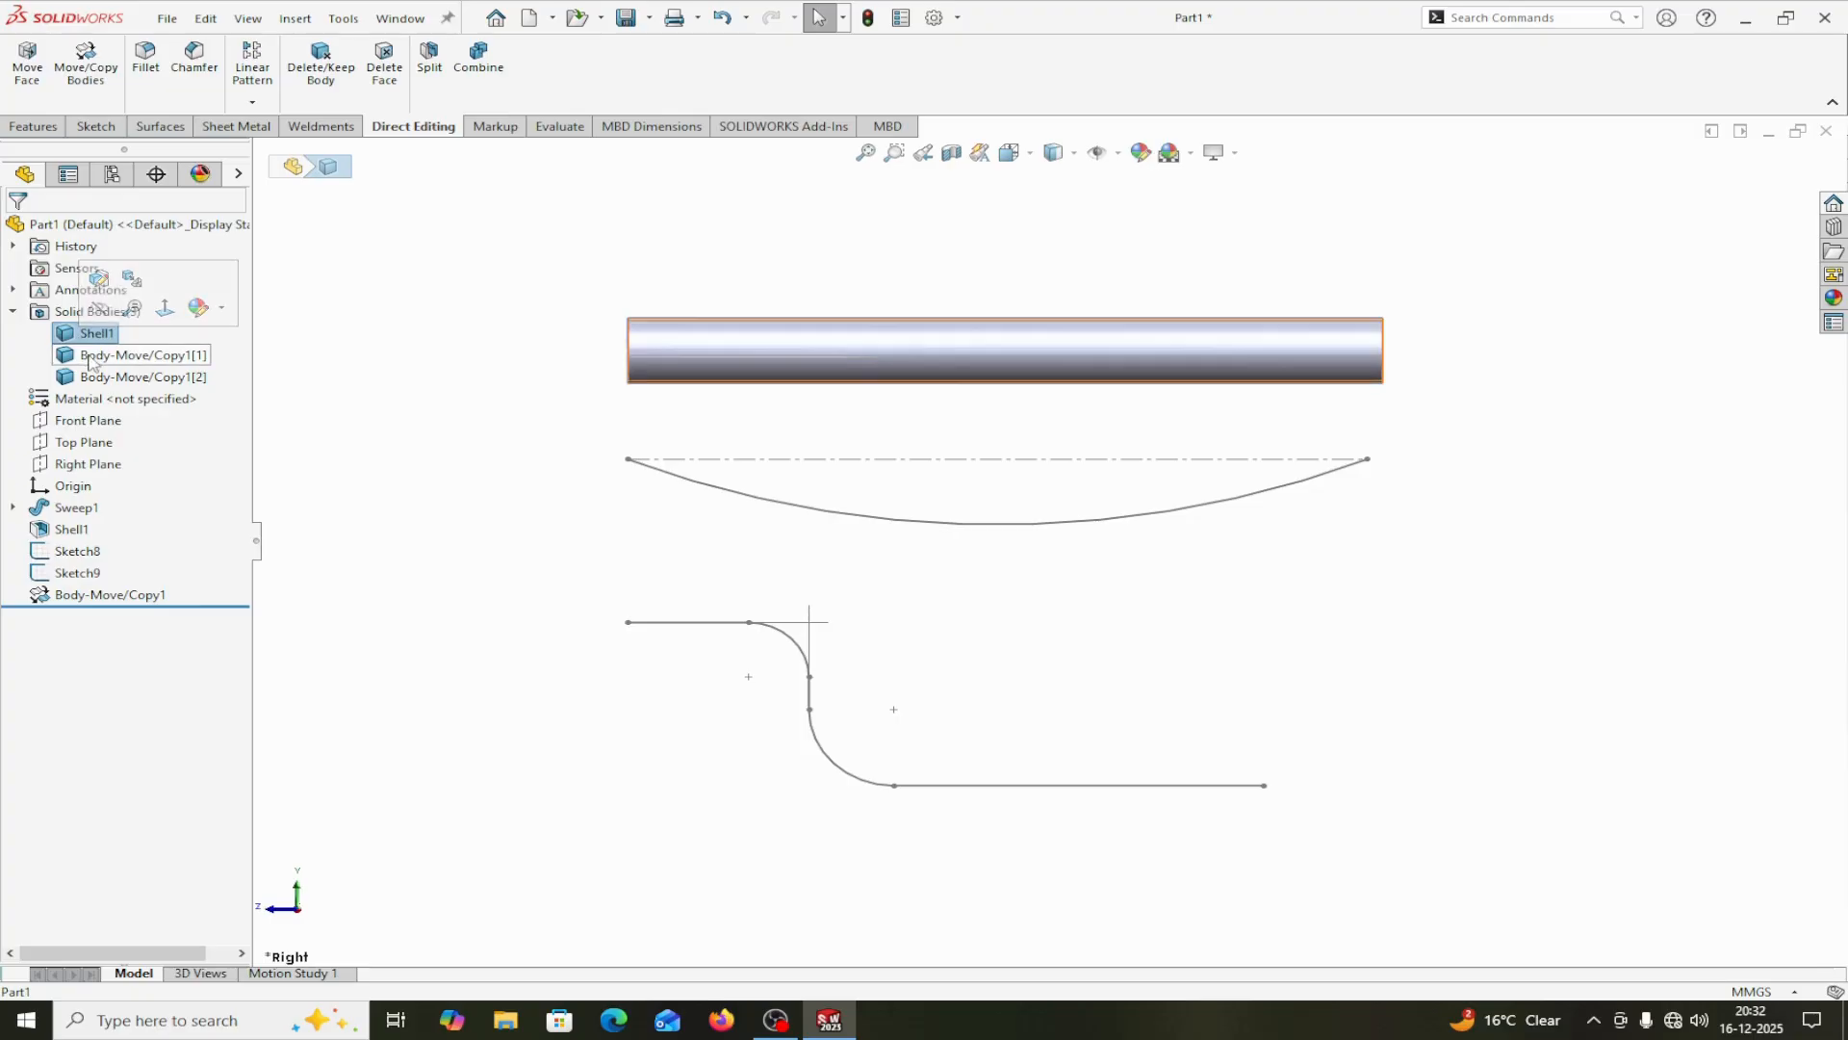
{"action": "left_click", "coordinate": [92, 355]}
{"action": "left_click", "coordinate": [100, 377]}
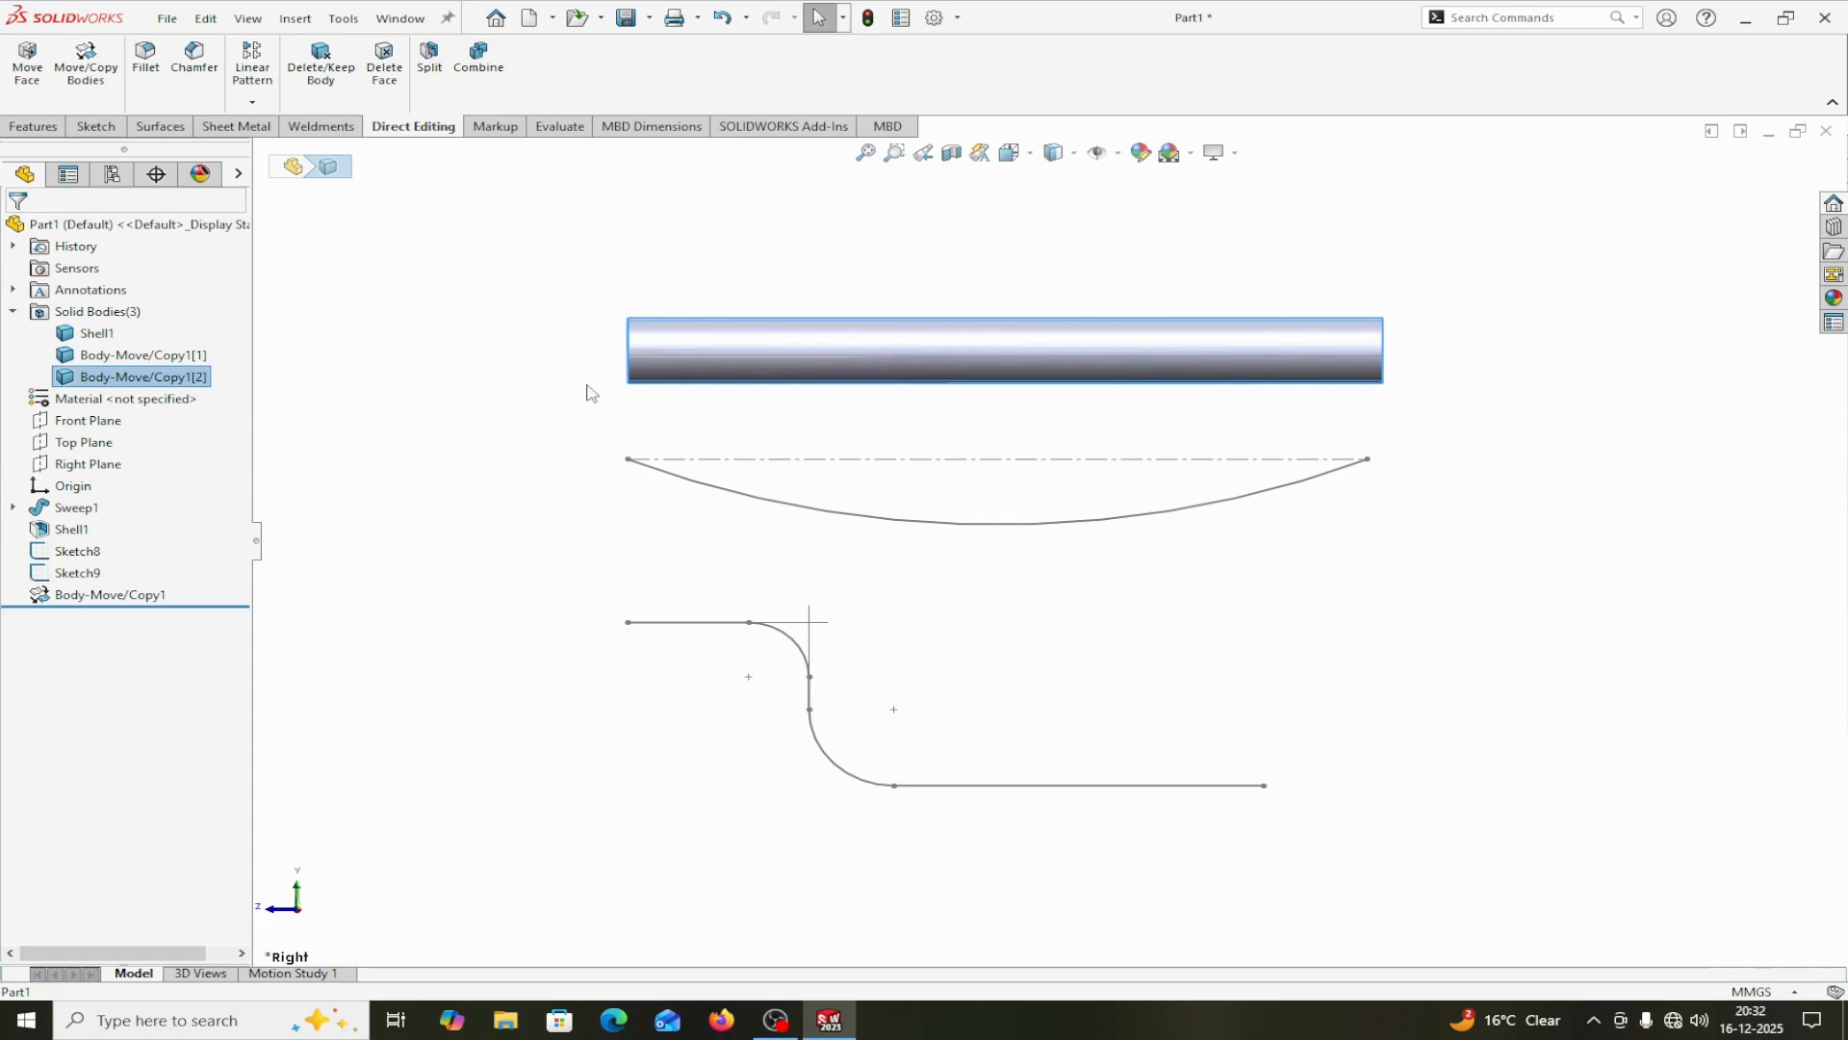
{"action": "left_click", "coordinate": [108, 333]}
{"action": "left_click", "coordinate": [135, 355]}
{"action": "left_click", "coordinate": [135, 377]}
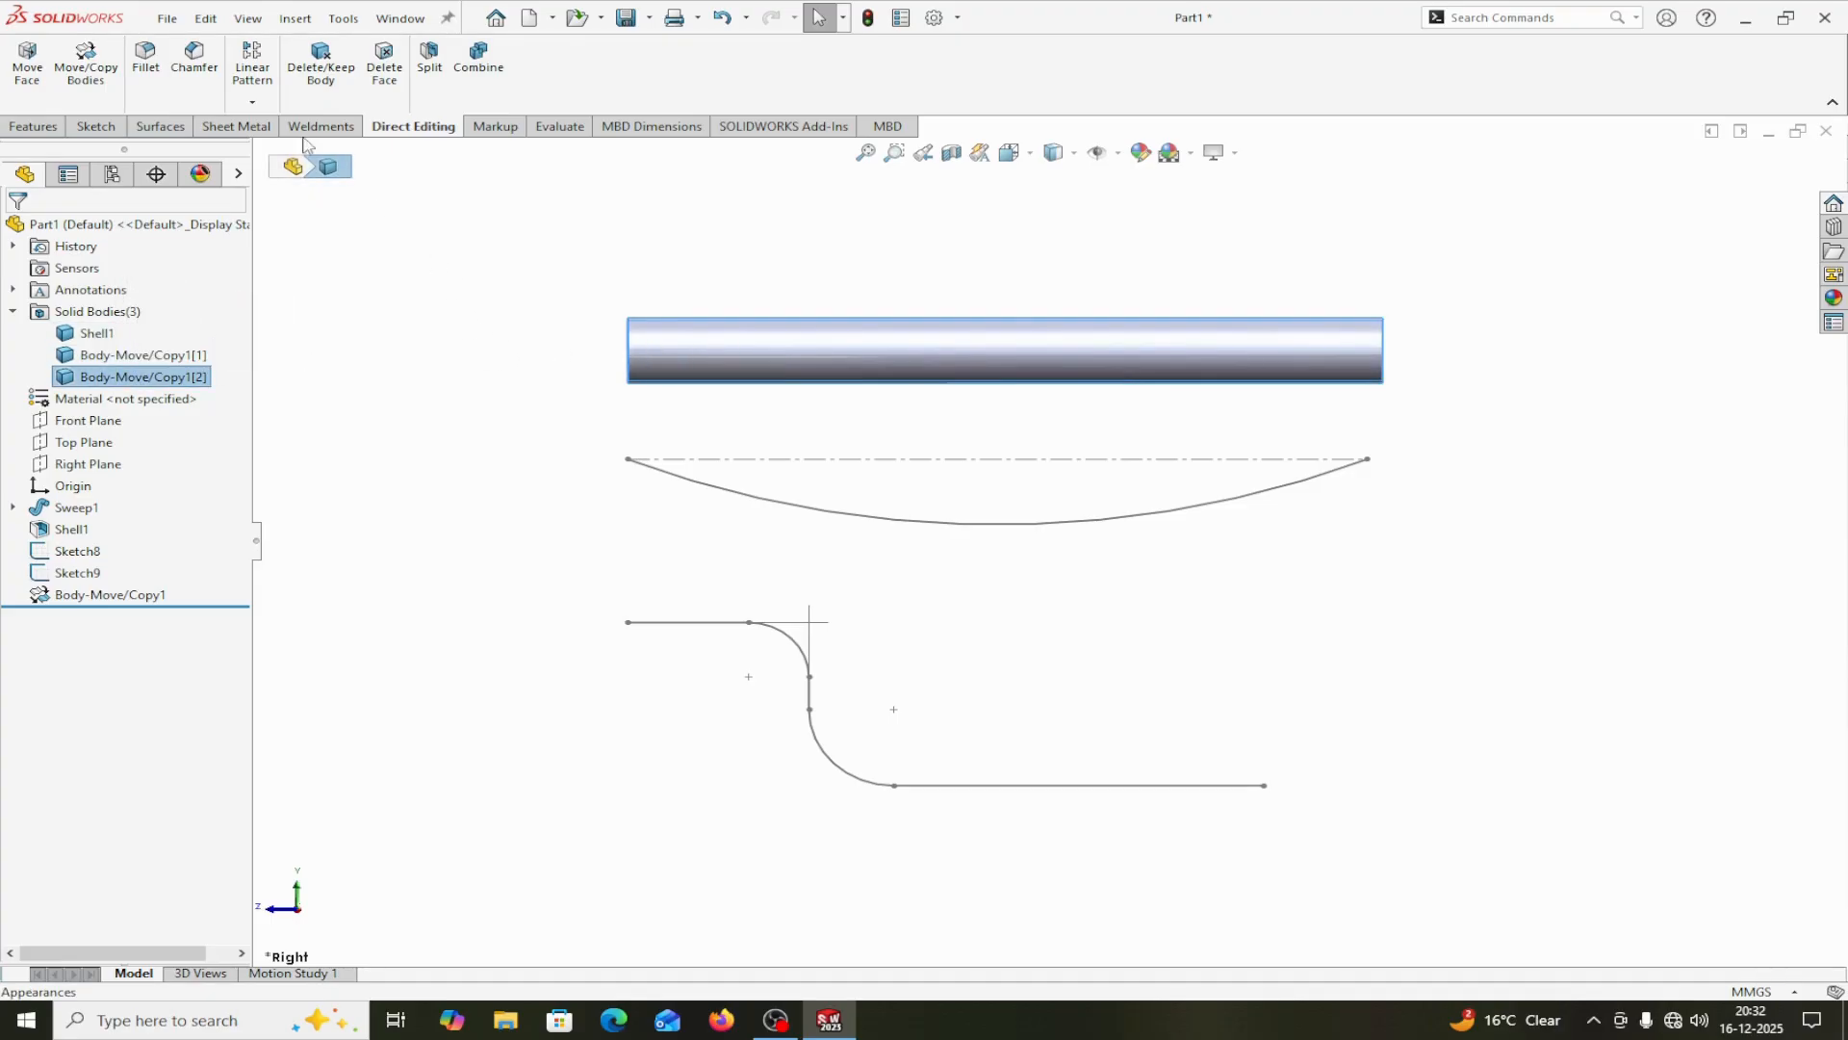
Start a curve-to-curve Deform with the sweep's Sketch1 as the initial curve and the Sketch8 arc as the target curve.
{"action": "left_click", "coordinate": [296, 21]}
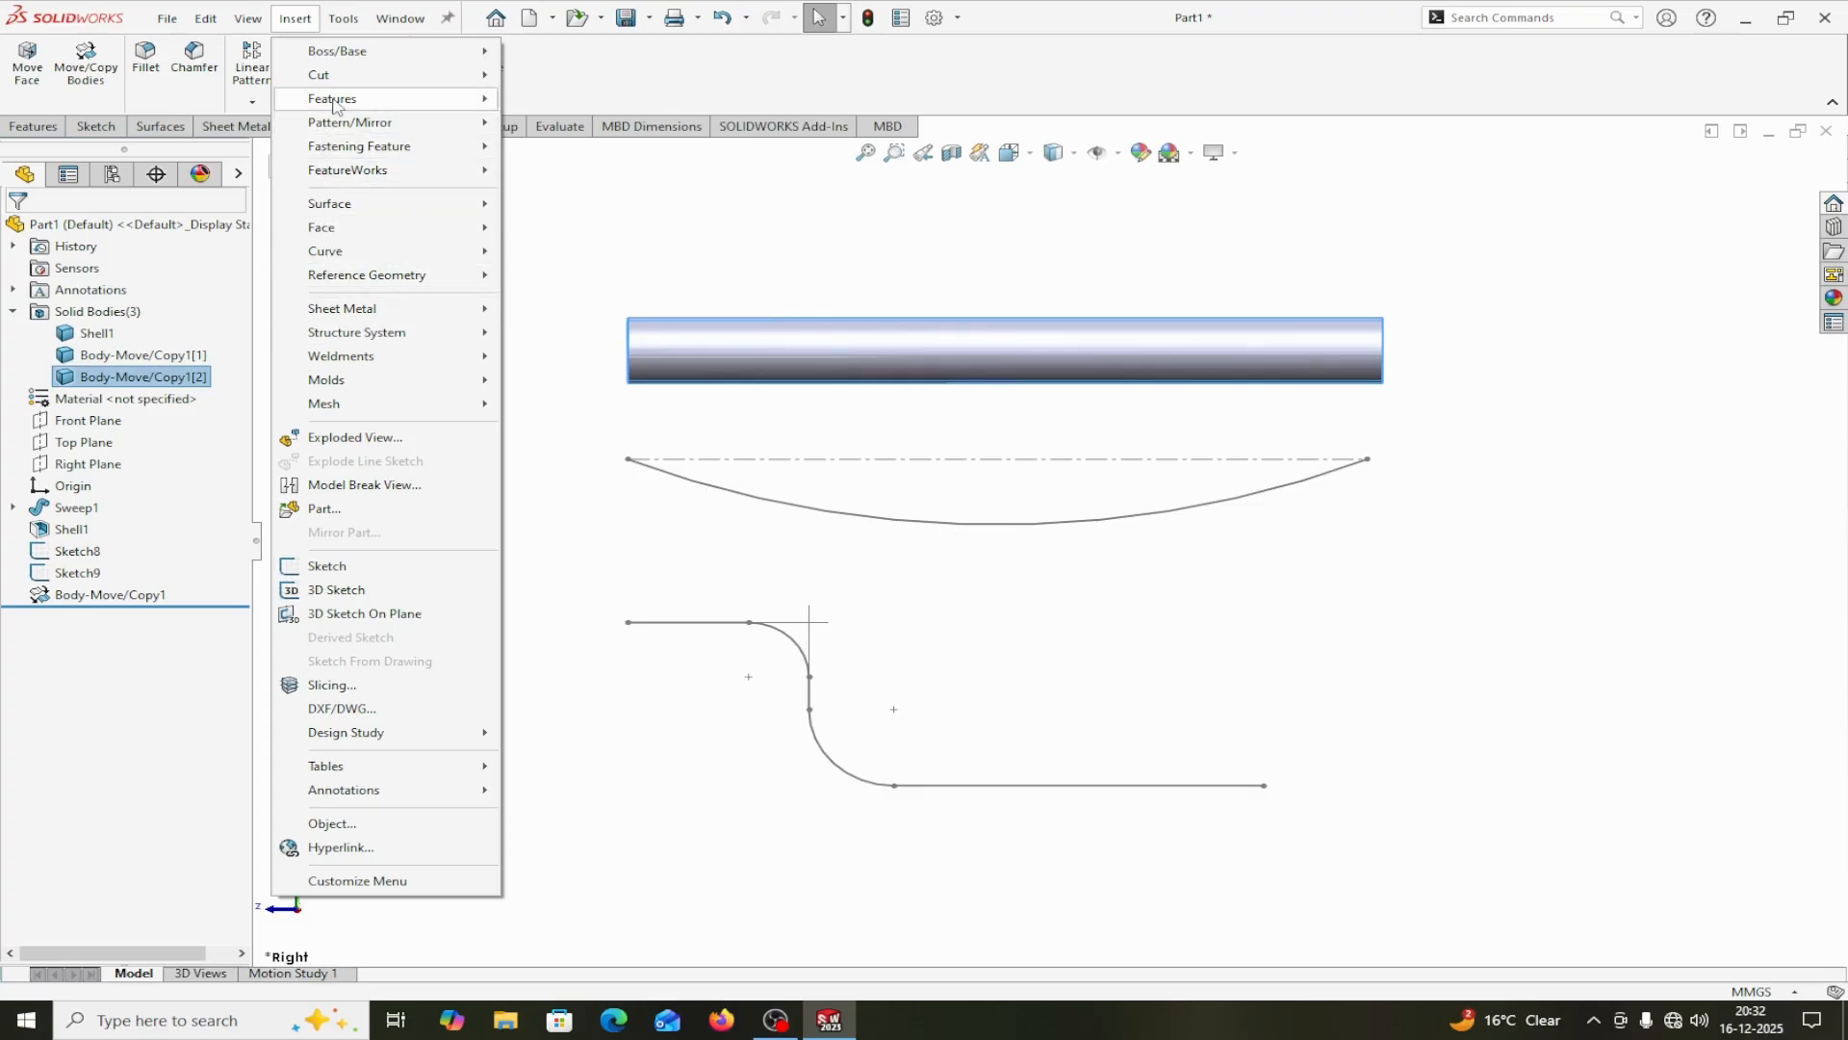
{"action": "mouse_move", "coordinate": [335, 104]}
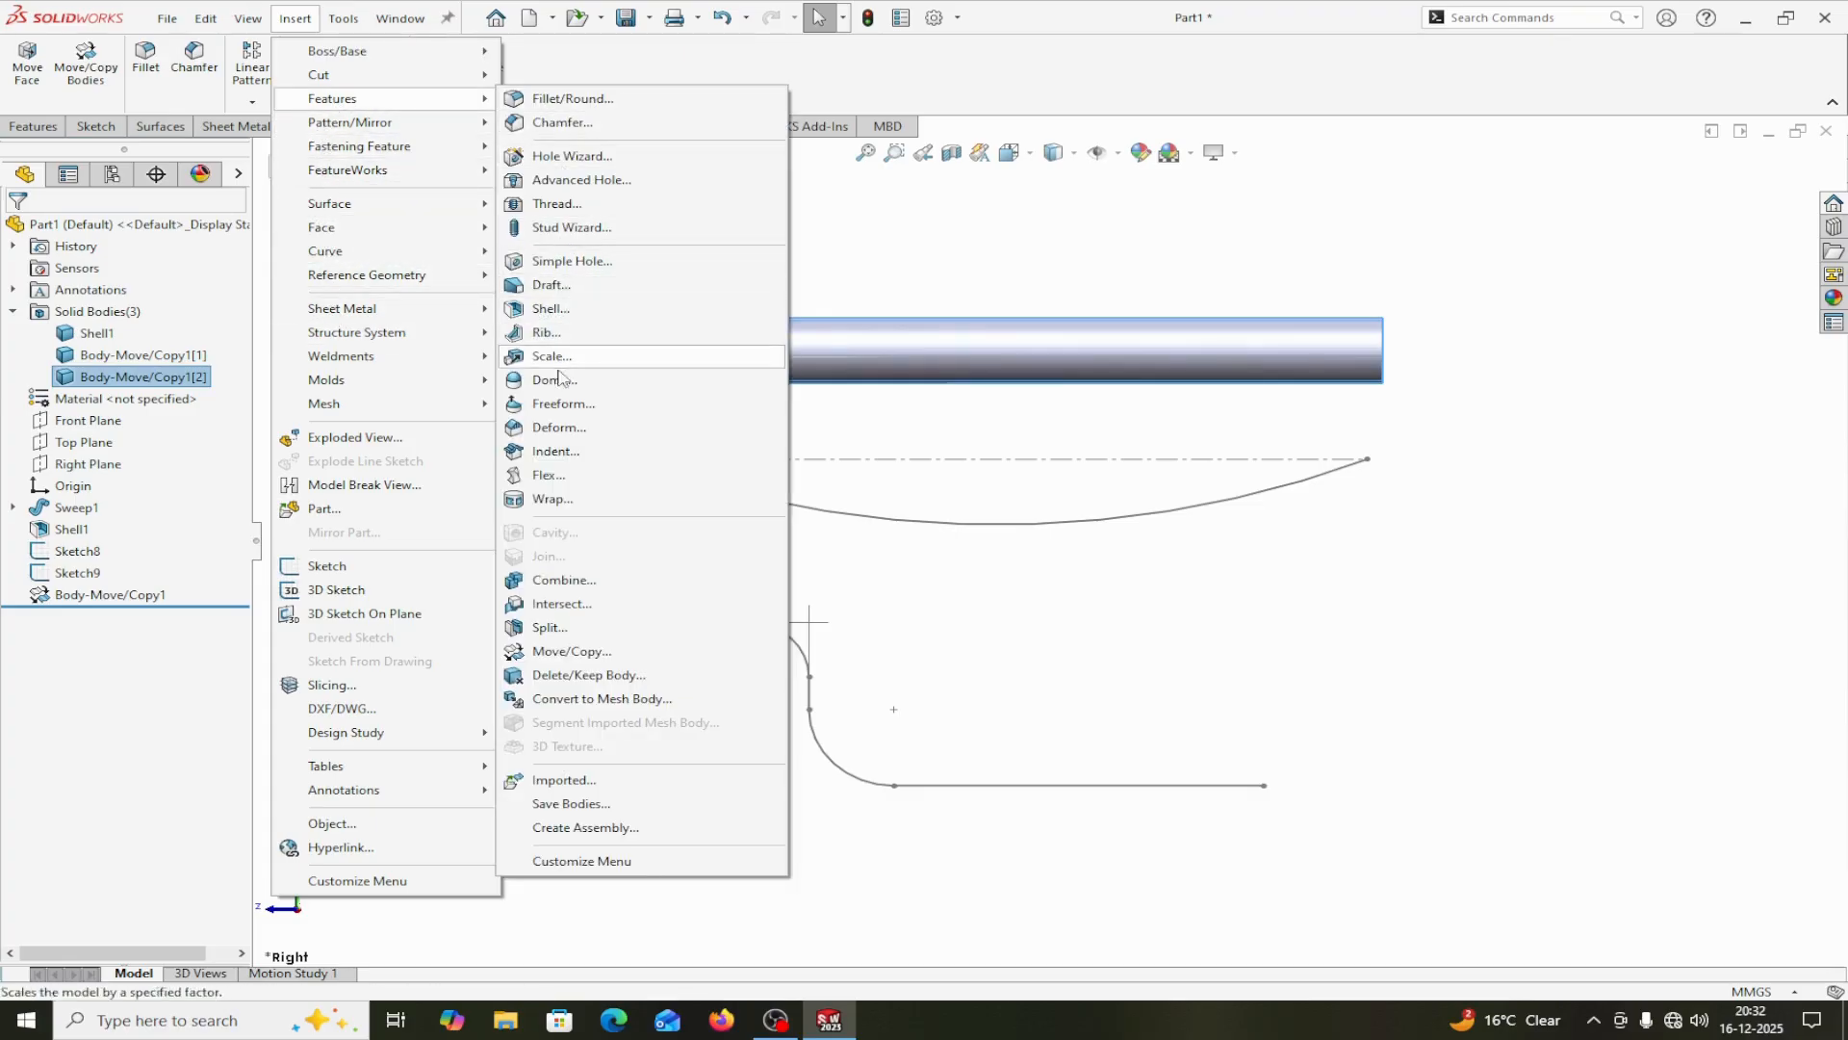
{"action": "left_click", "coordinate": [559, 429]}
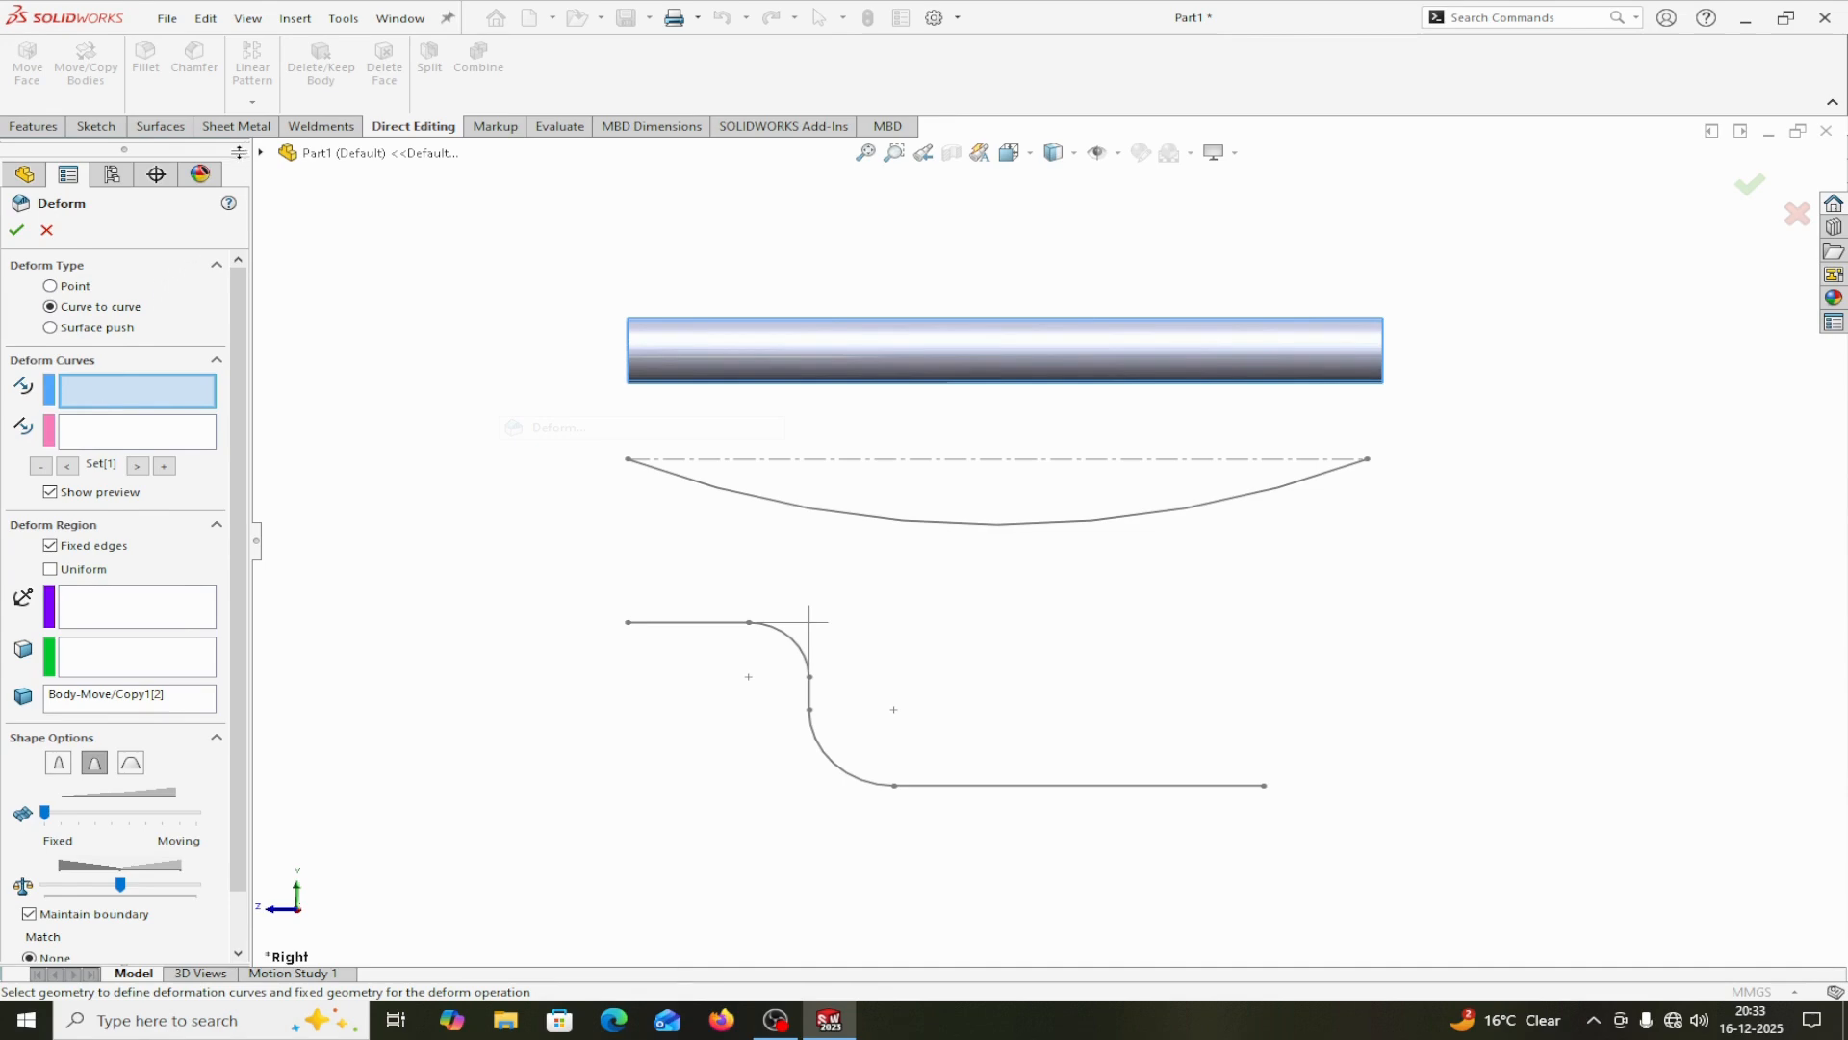
{"action": "left_click", "coordinate": [260, 154]}
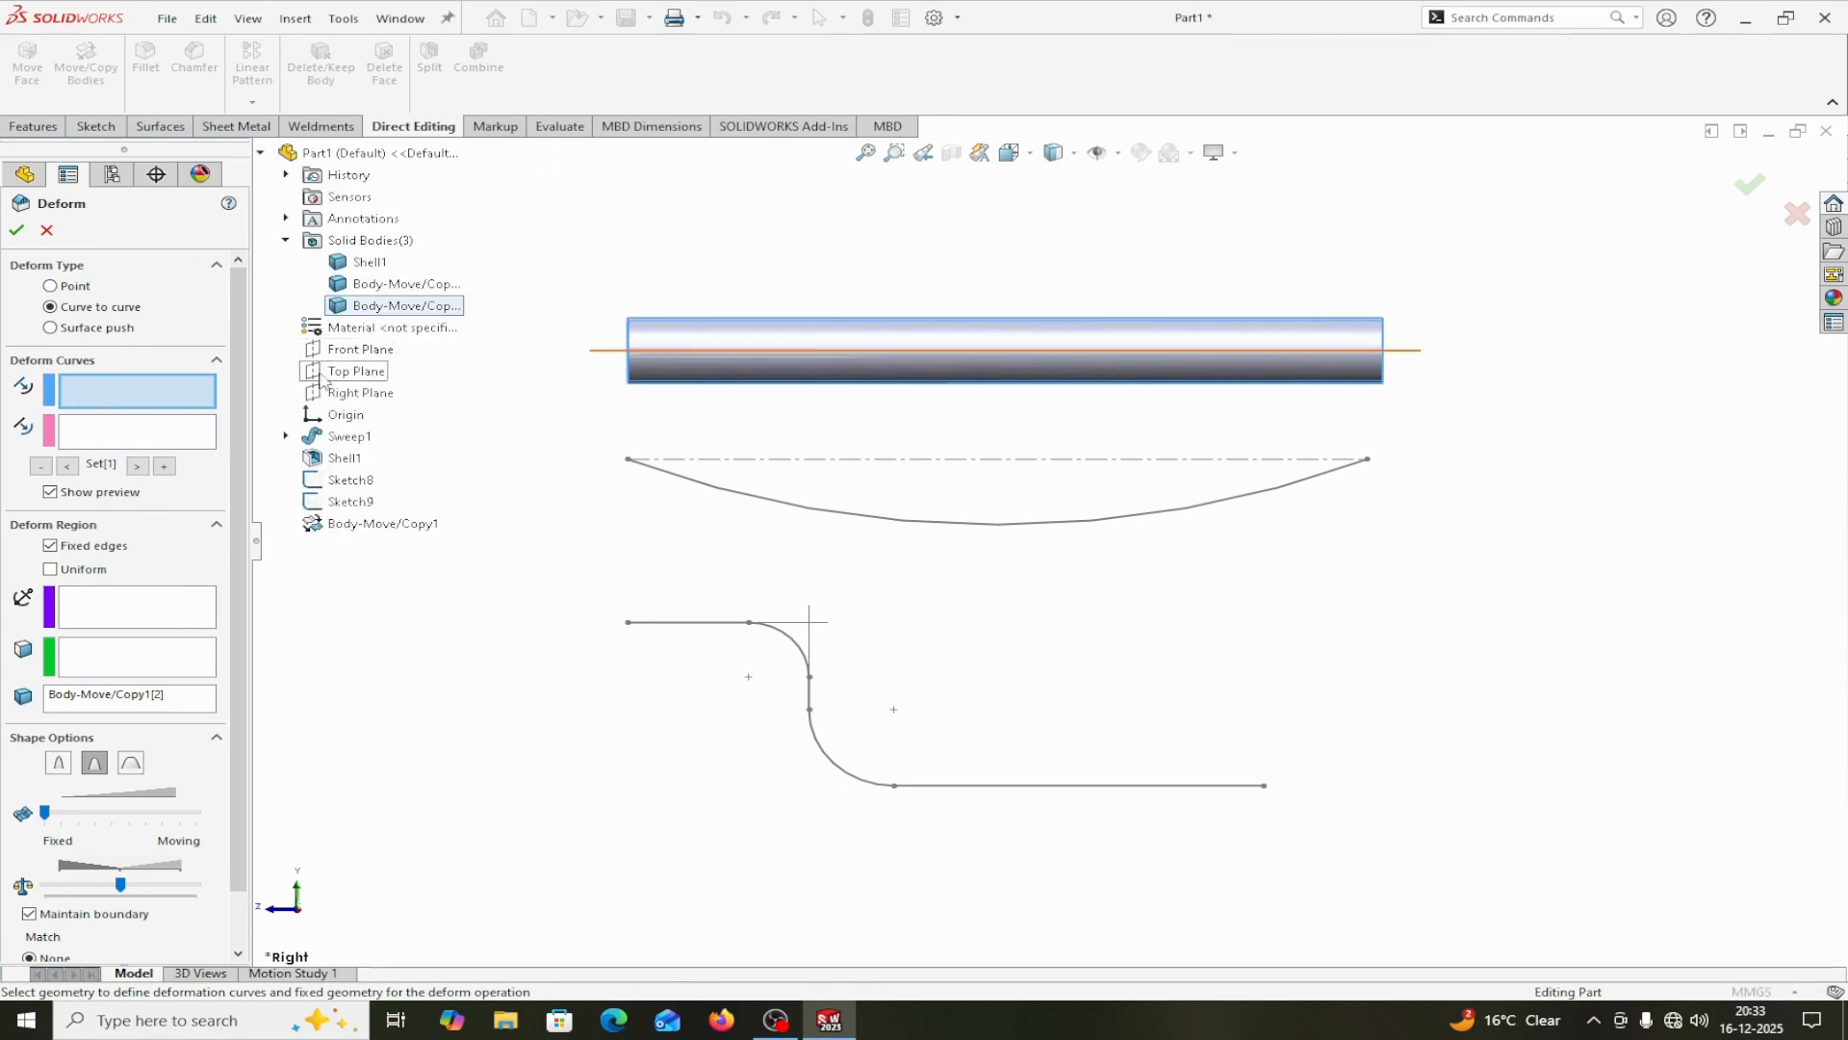
{"action": "left_click", "coordinate": [286, 436]}
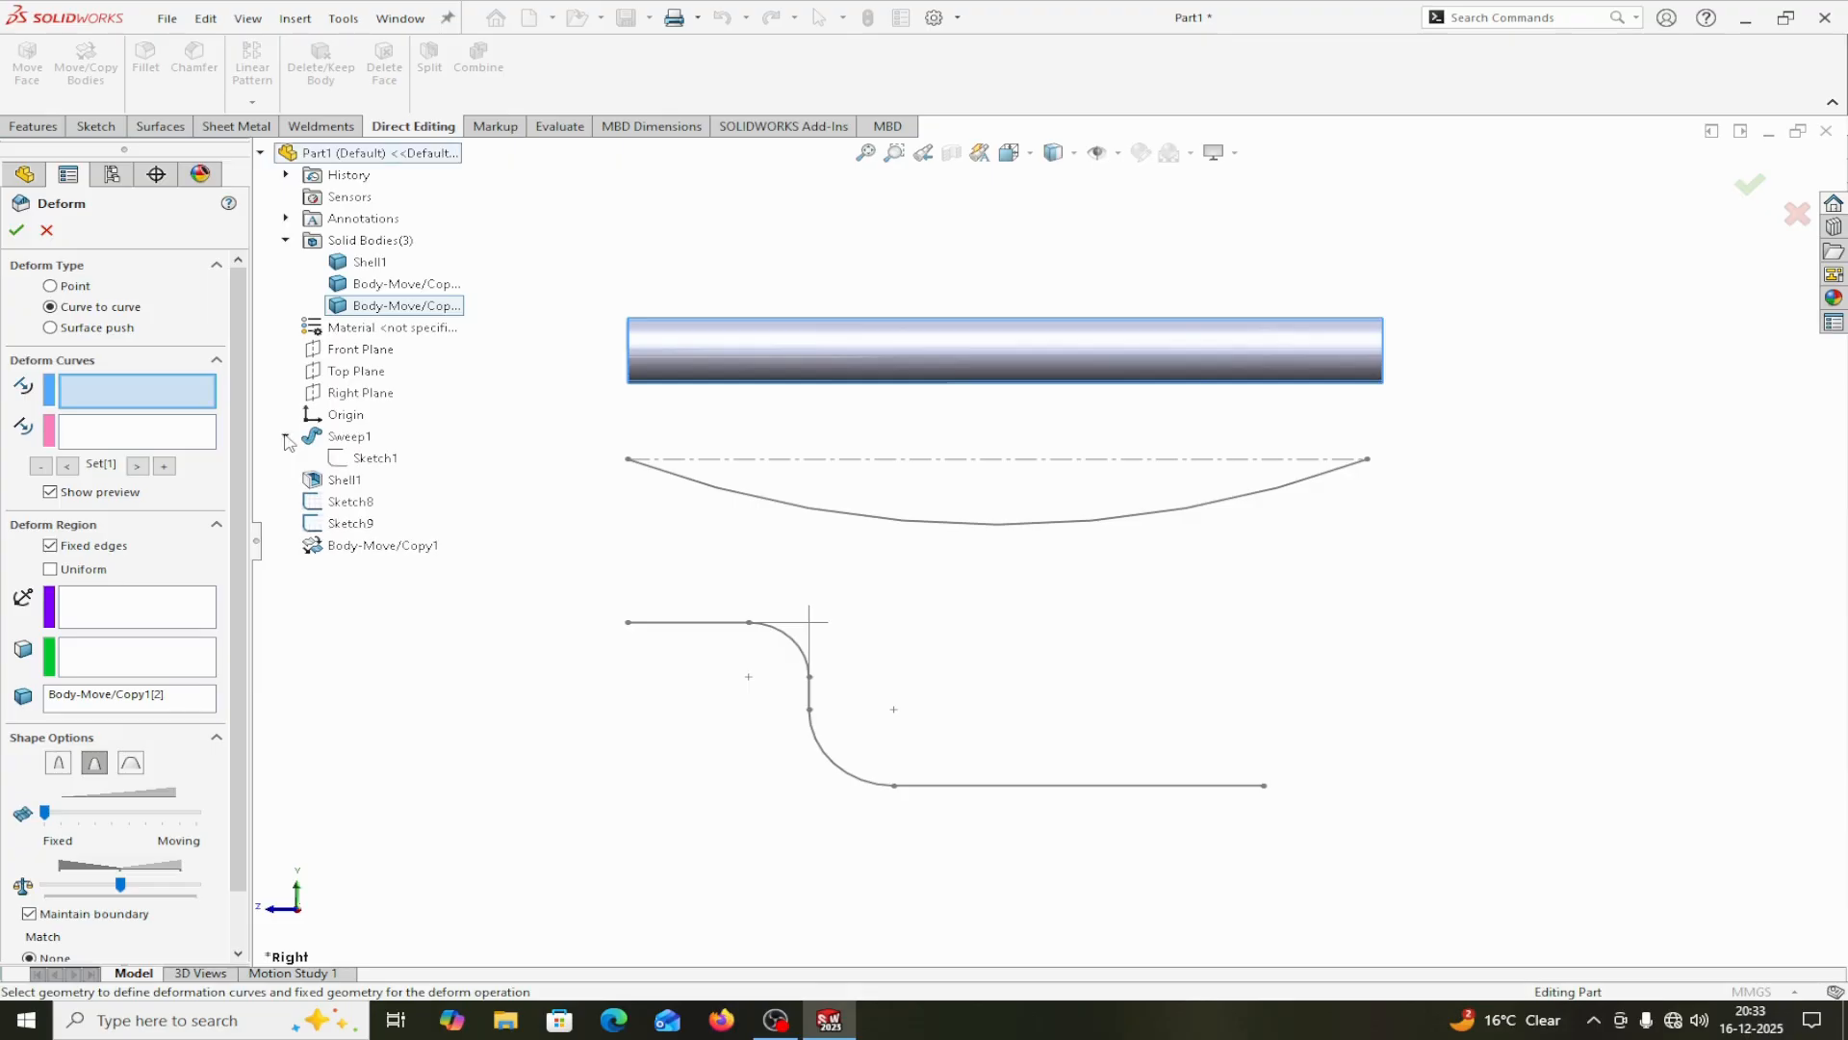
{"action": "left_click", "coordinate": [374, 459]}
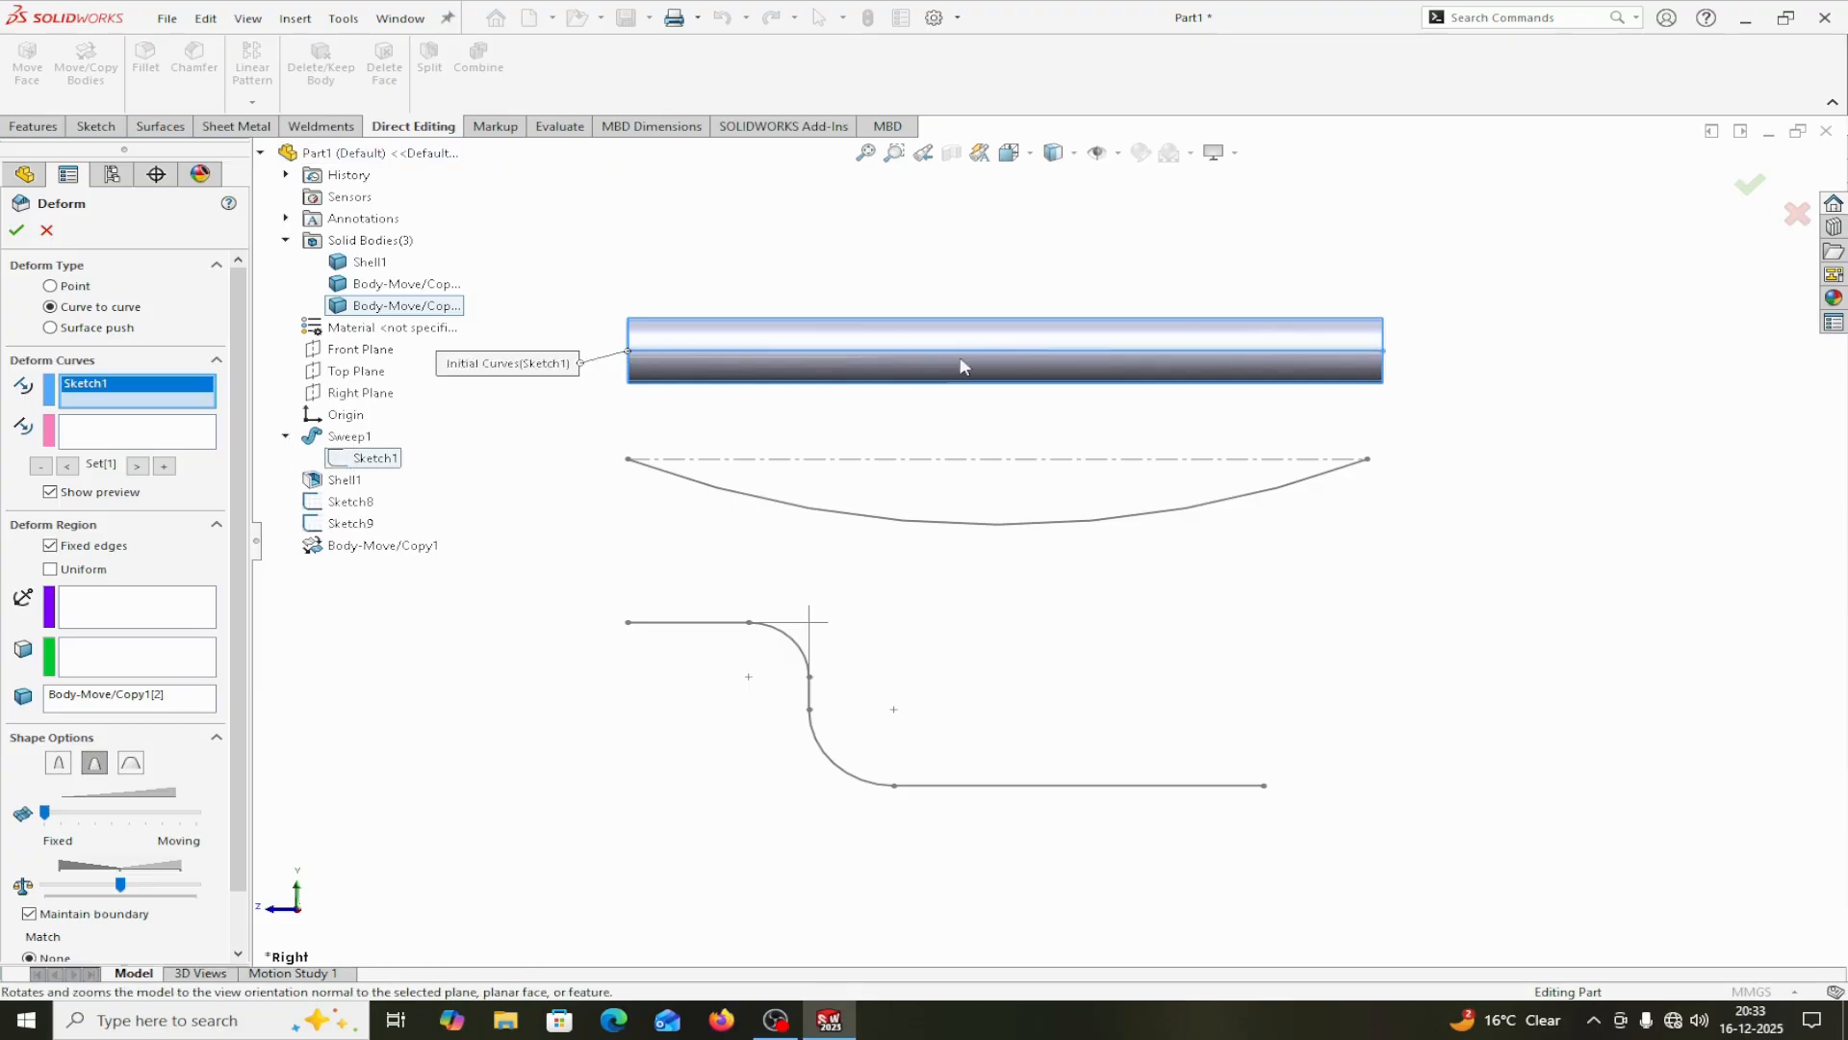
{"action": "left_click", "coordinate": [87, 433]}
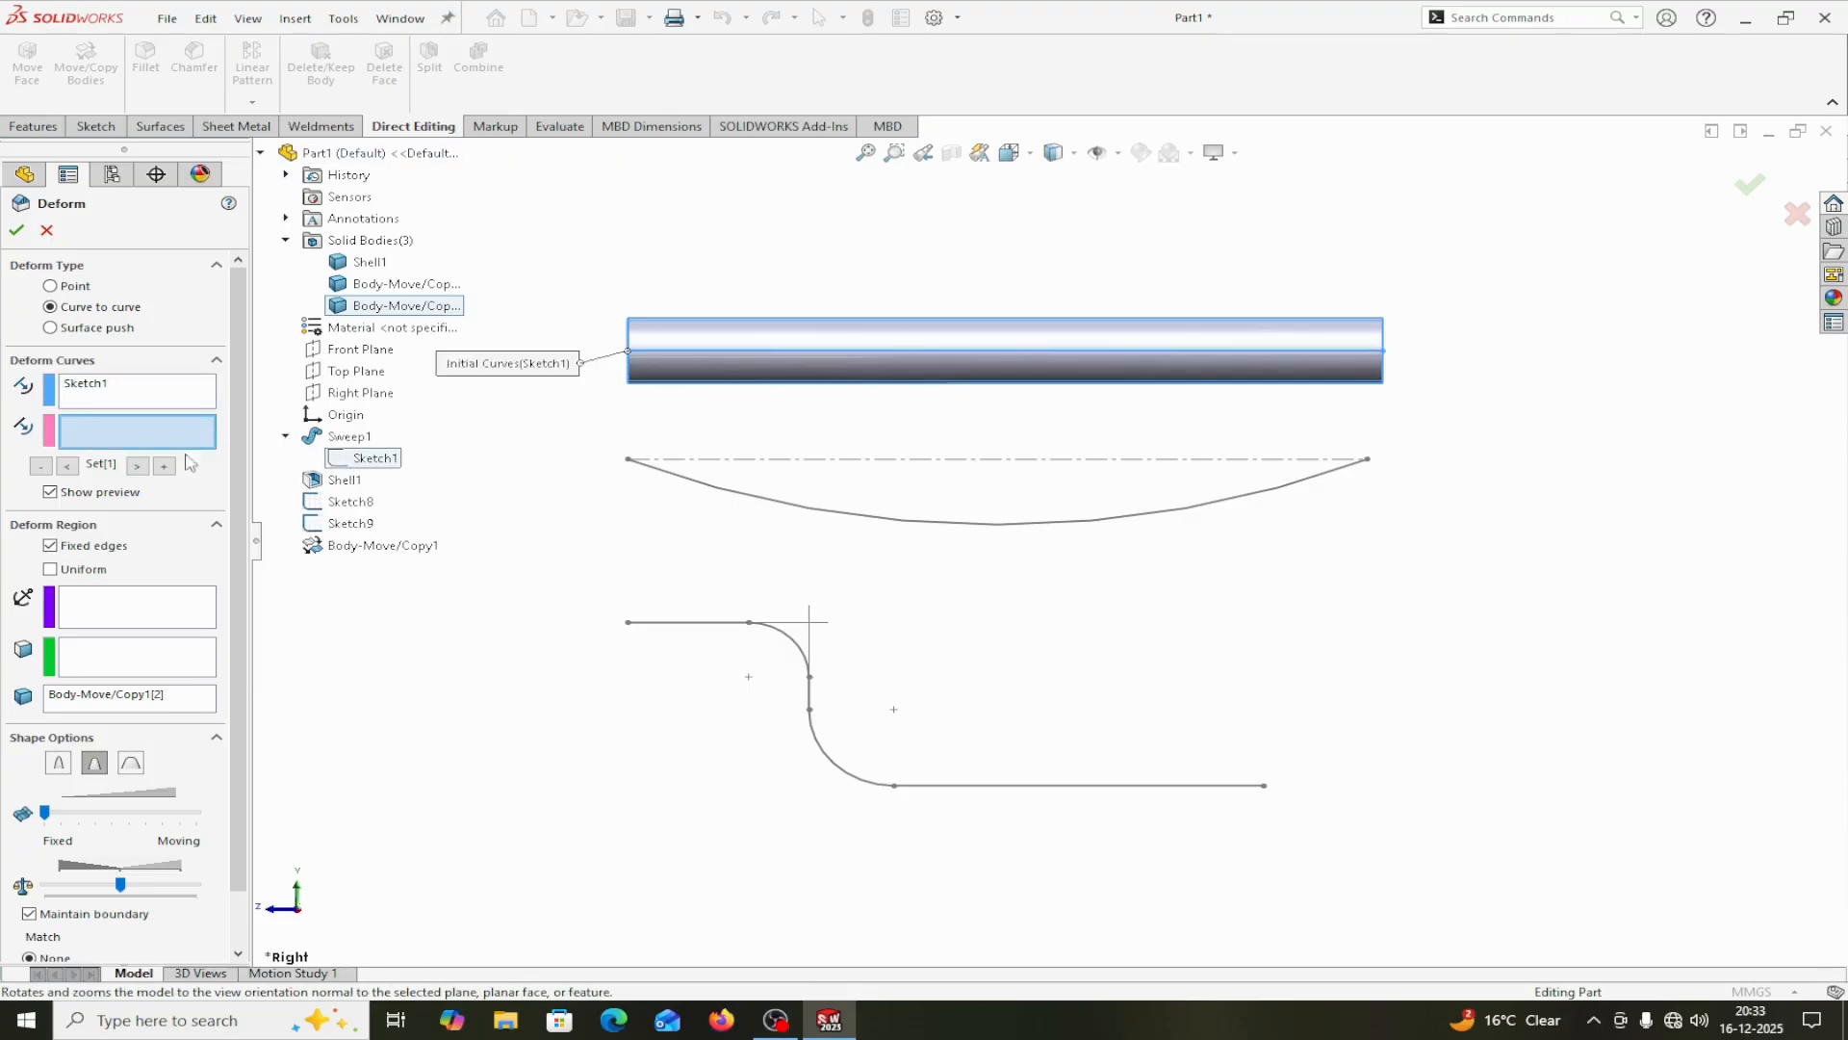
{"action": "left_click", "coordinate": [802, 516]}
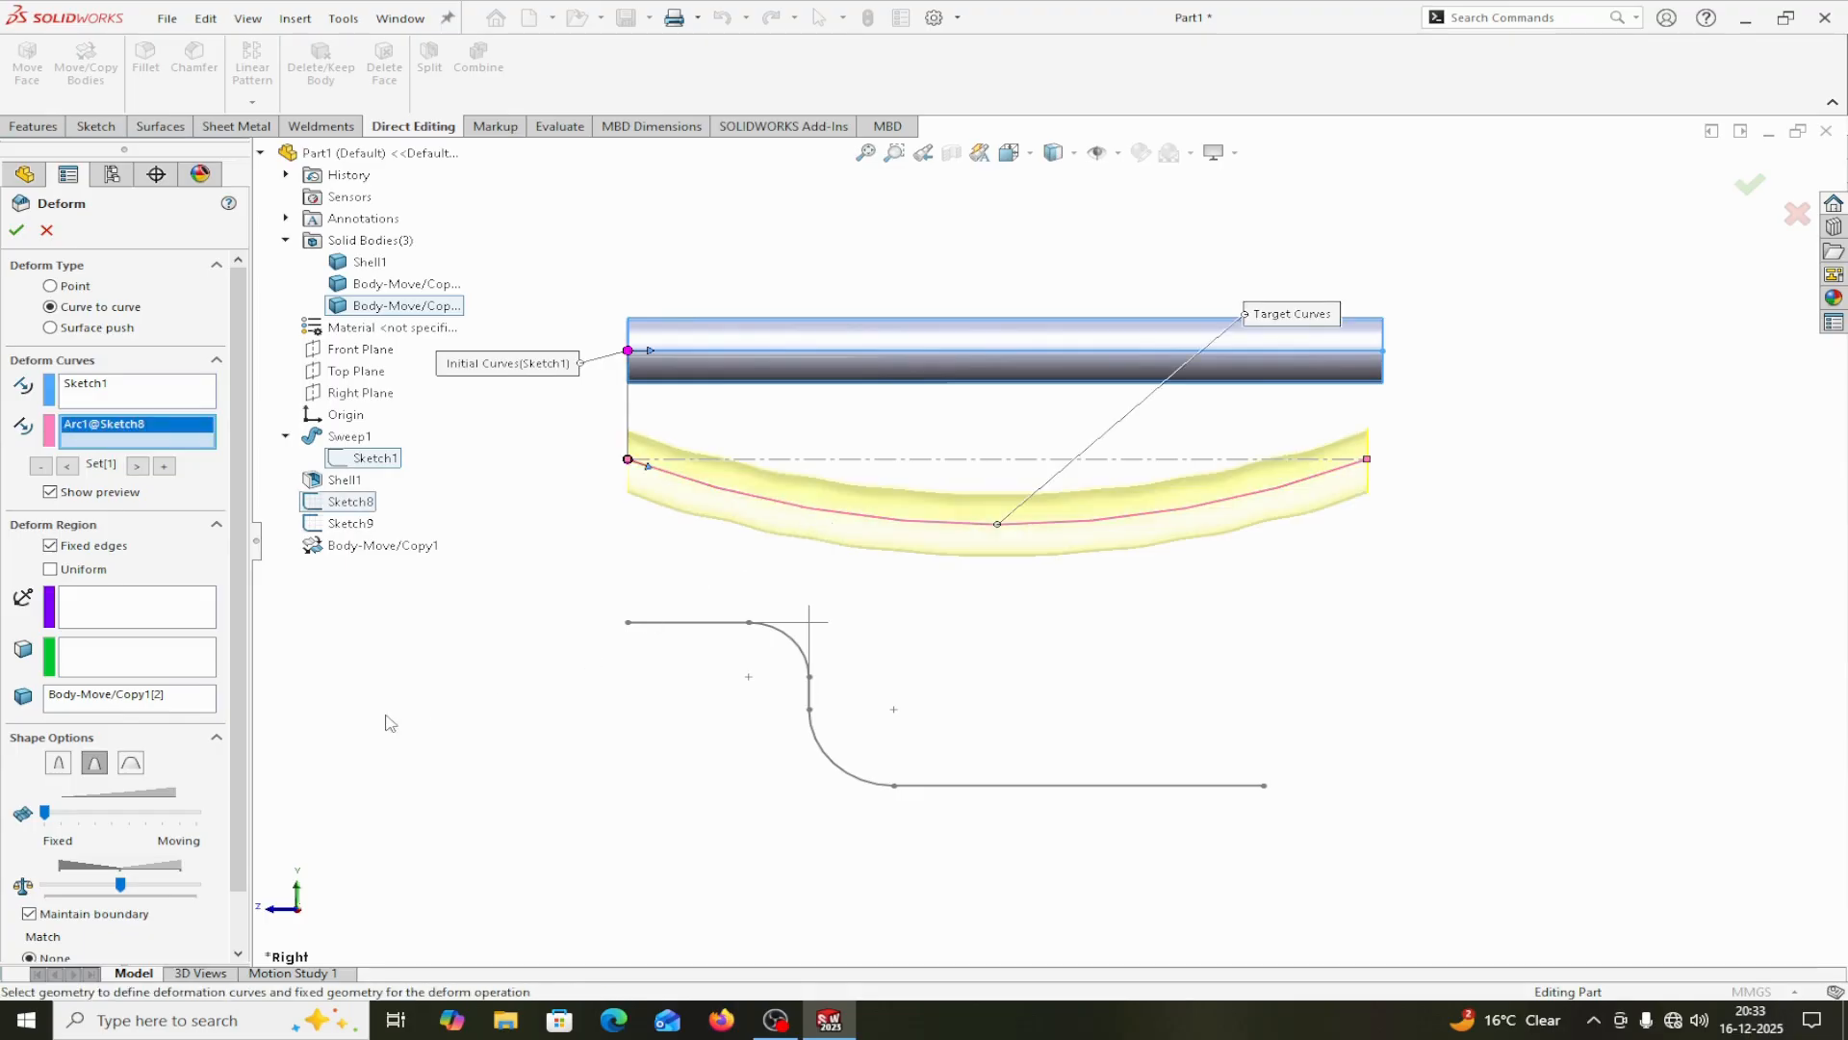
Turn off fixed edges, make the deform region uniform, and reselect the straight tube as the body to deform.
{"action": "left_click", "coordinate": [51, 546]}
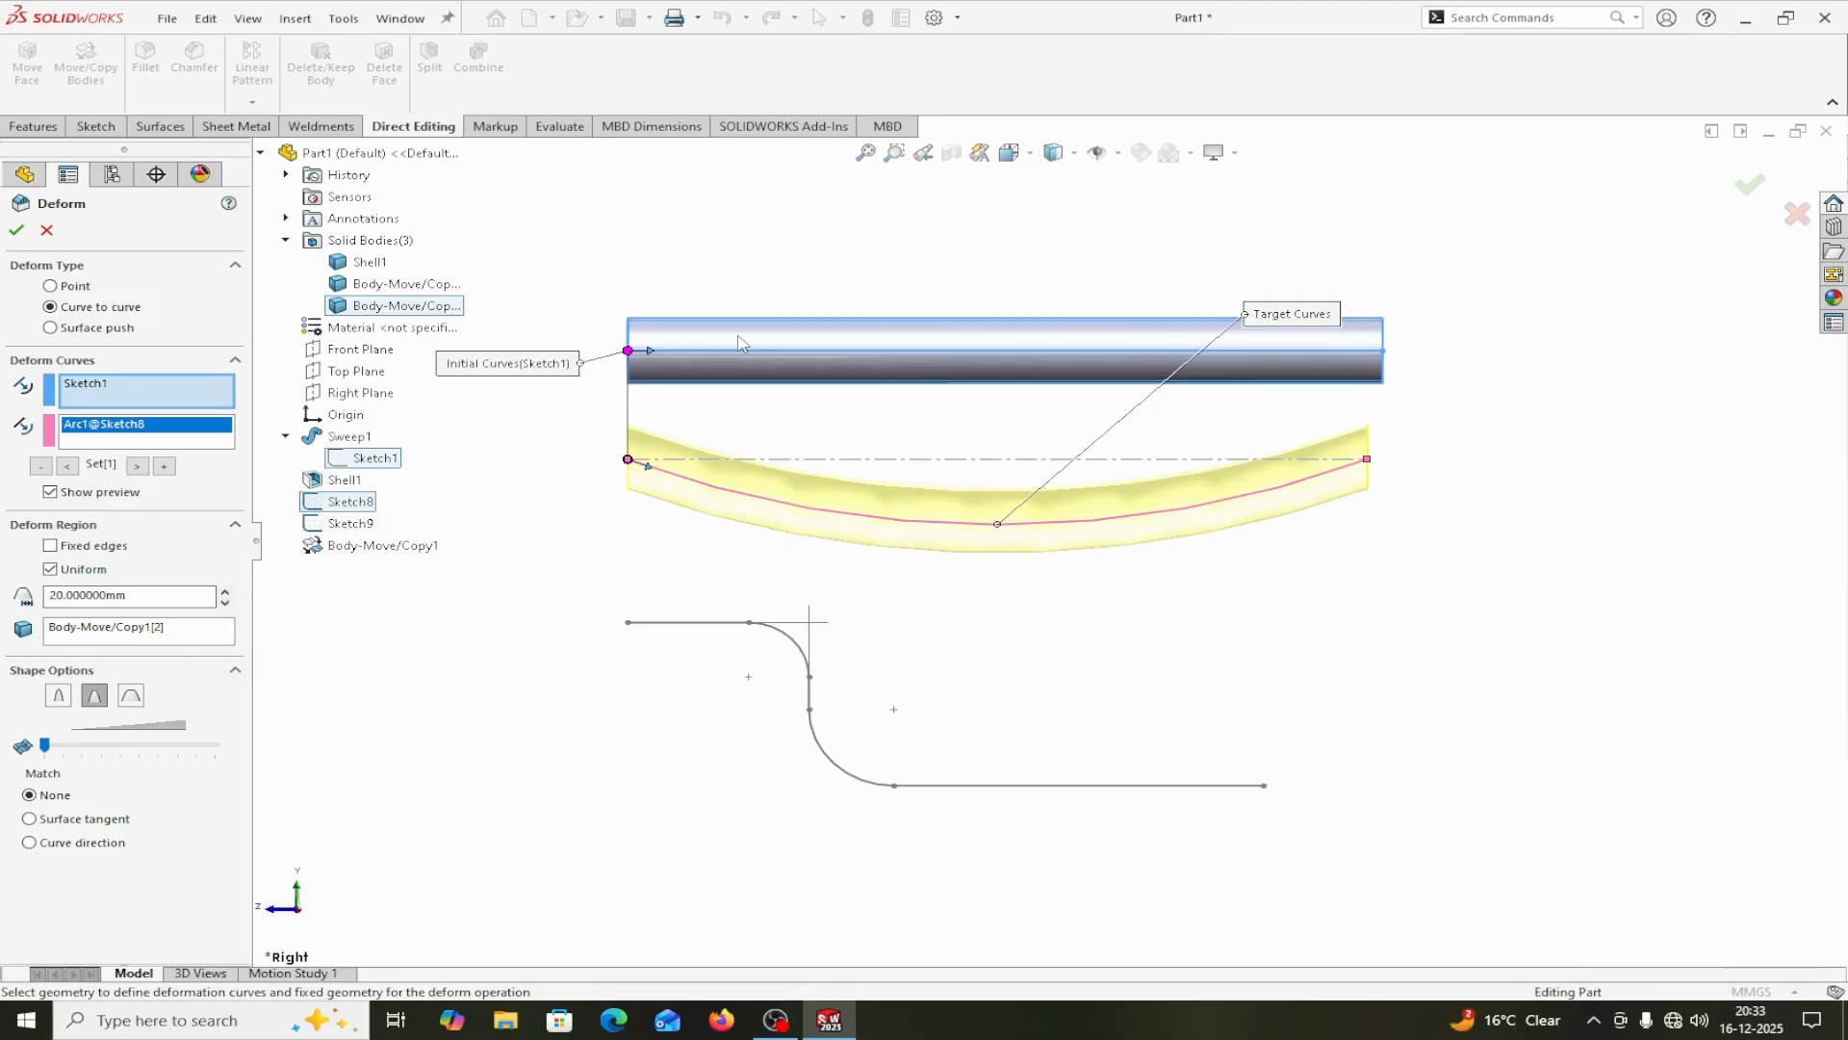
{"action": "left_click", "coordinate": [176, 636]}
{"action": "right_click", "coordinate": [180, 633]}
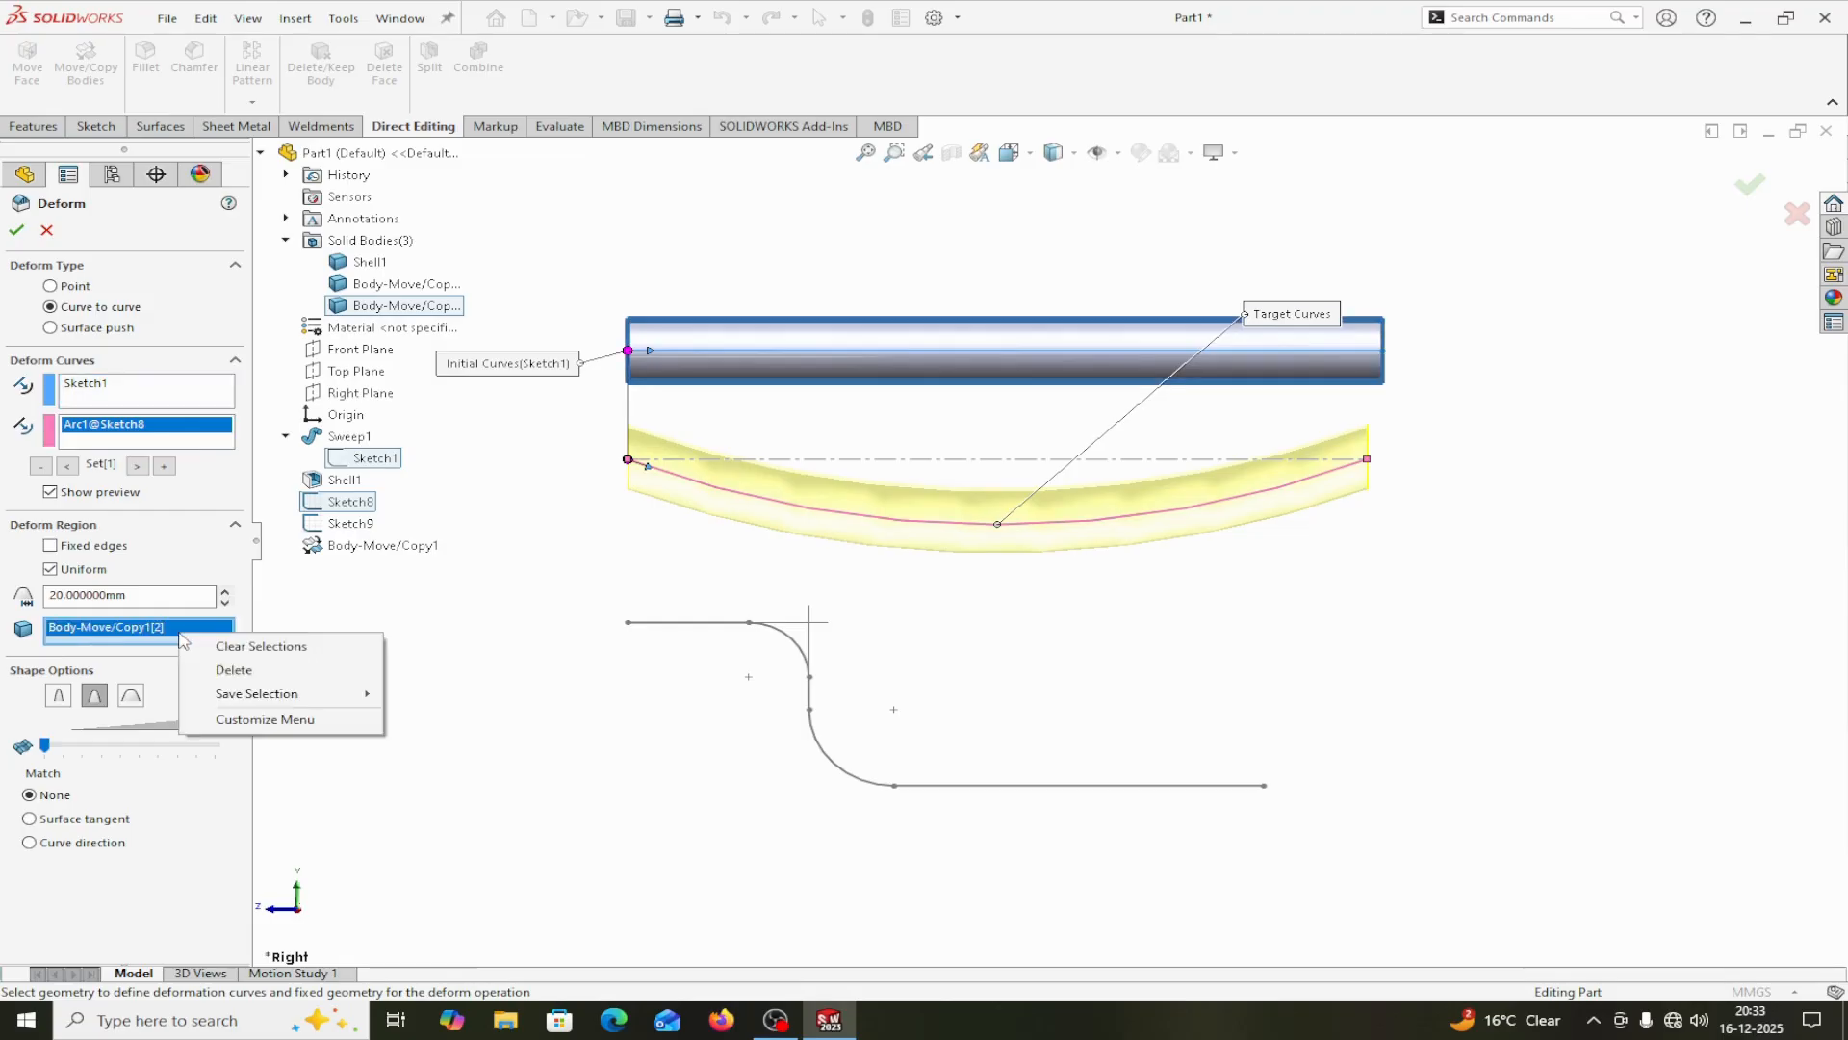
{"action": "left_click", "coordinate": [231, 671]}
{"action": "left_click", "coordinate": [826, 349]}
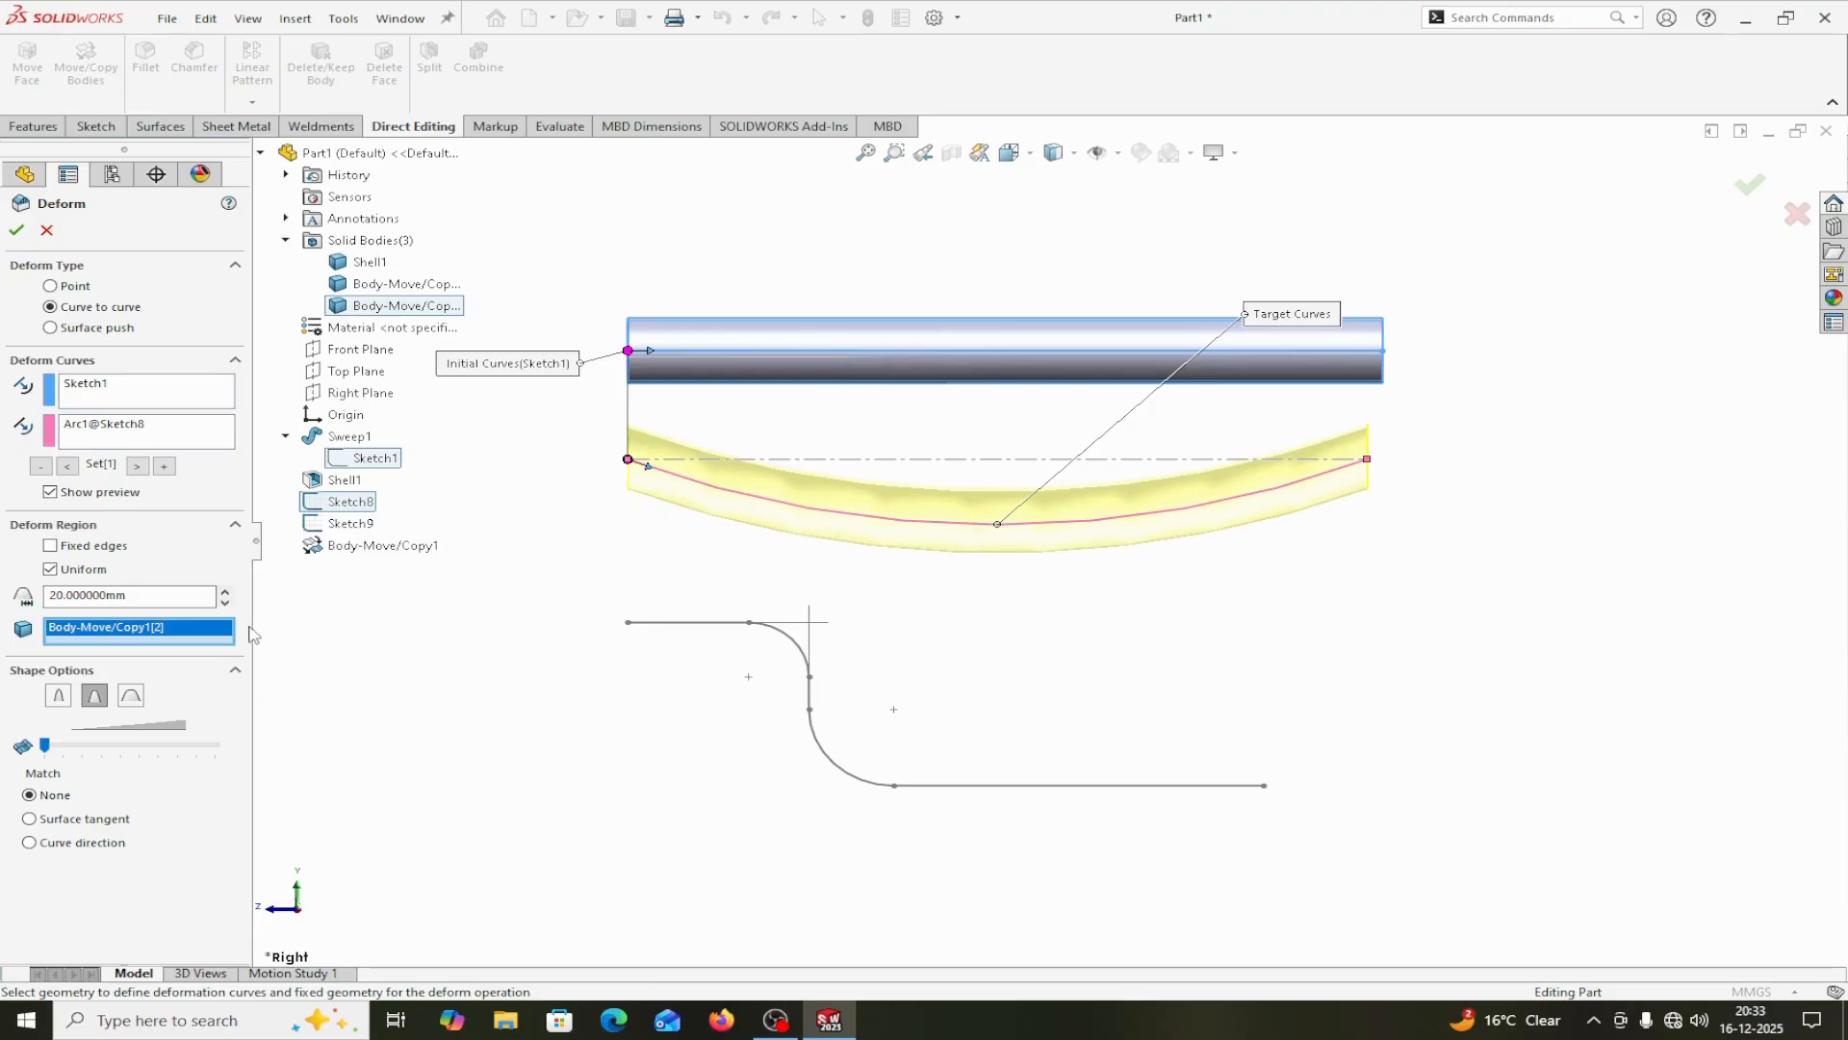
Set maximum stiffness, maximum shape accuracy and Curve direction matching, and complete the arc Deform.
{"action": "left_click", "coordinate": [100, 702]}
{"action": "left_click", "coordinate": [128, 704]}
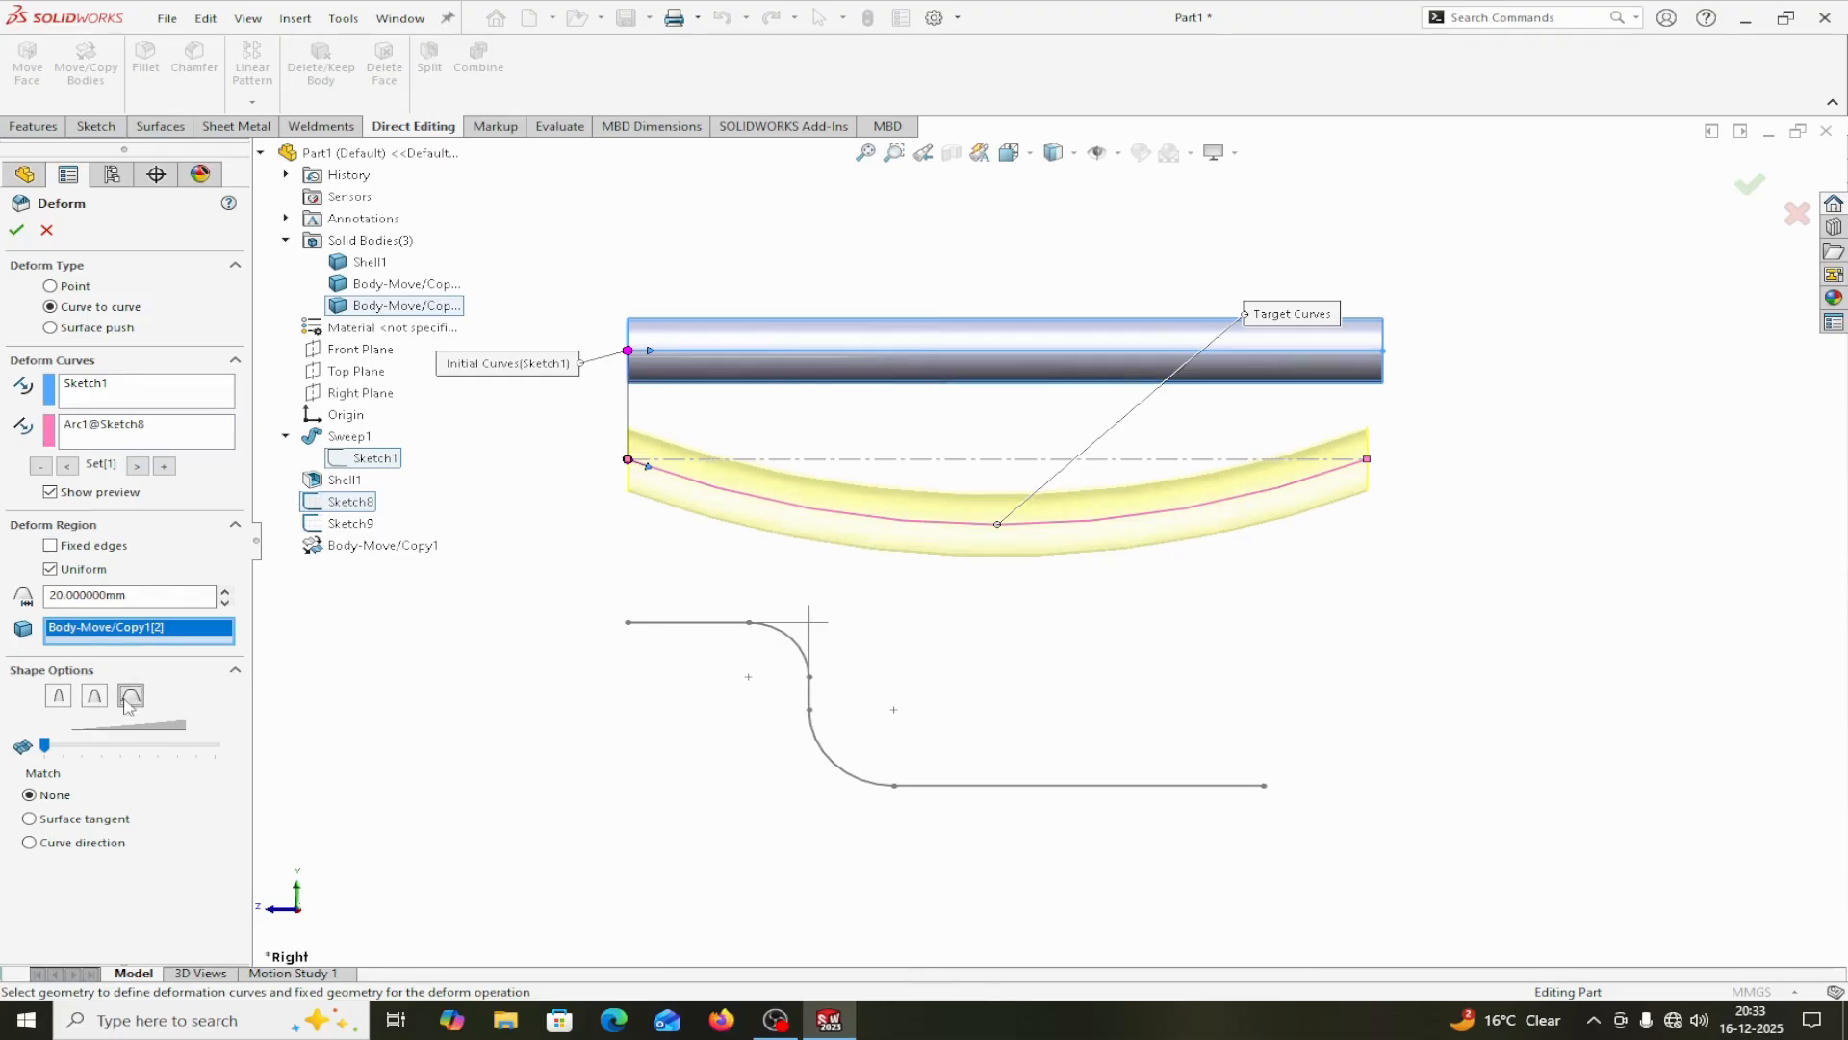
{"action": "left_click_drag", "start_coordinate": [57, 751], "coordinate": [216, 748]}
{"action": "left_click", "coordinate": [29, 843]}
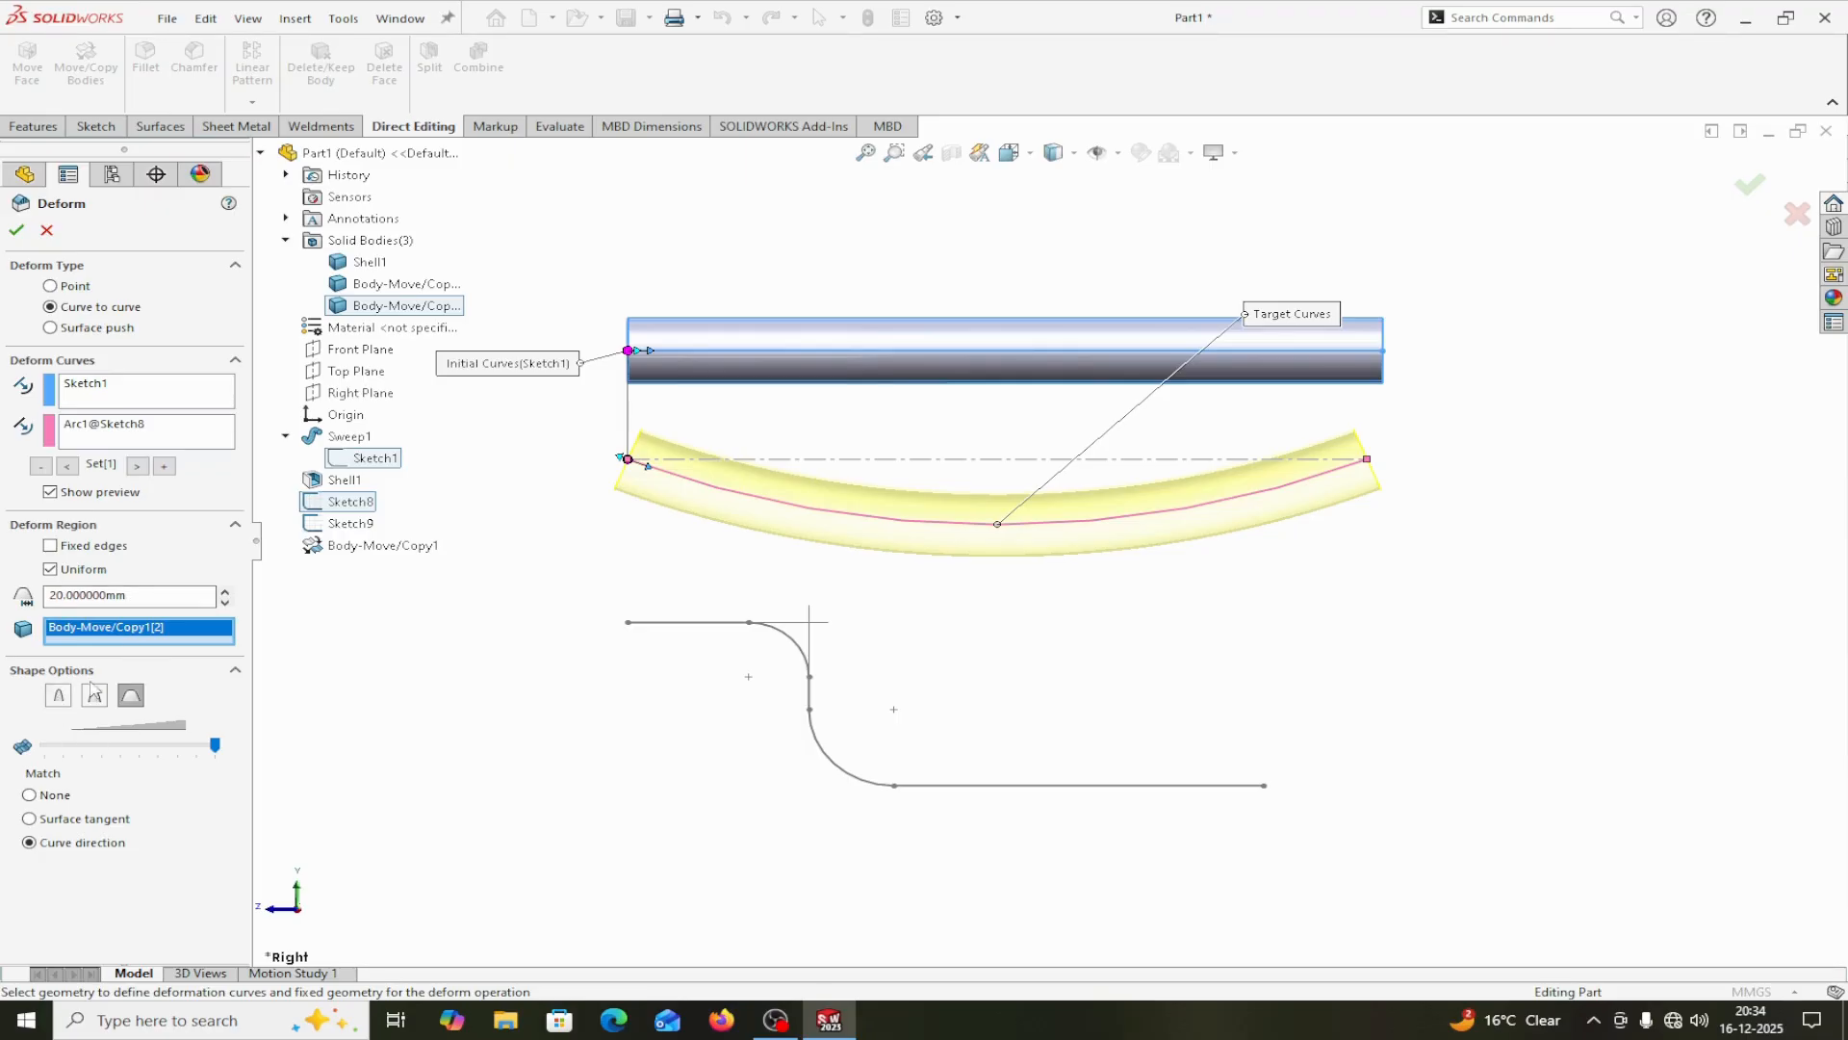
{"action": "left_click", "coordinate": [131, 696]}
{"action": "left_click", "coordinate": [16, 231]}
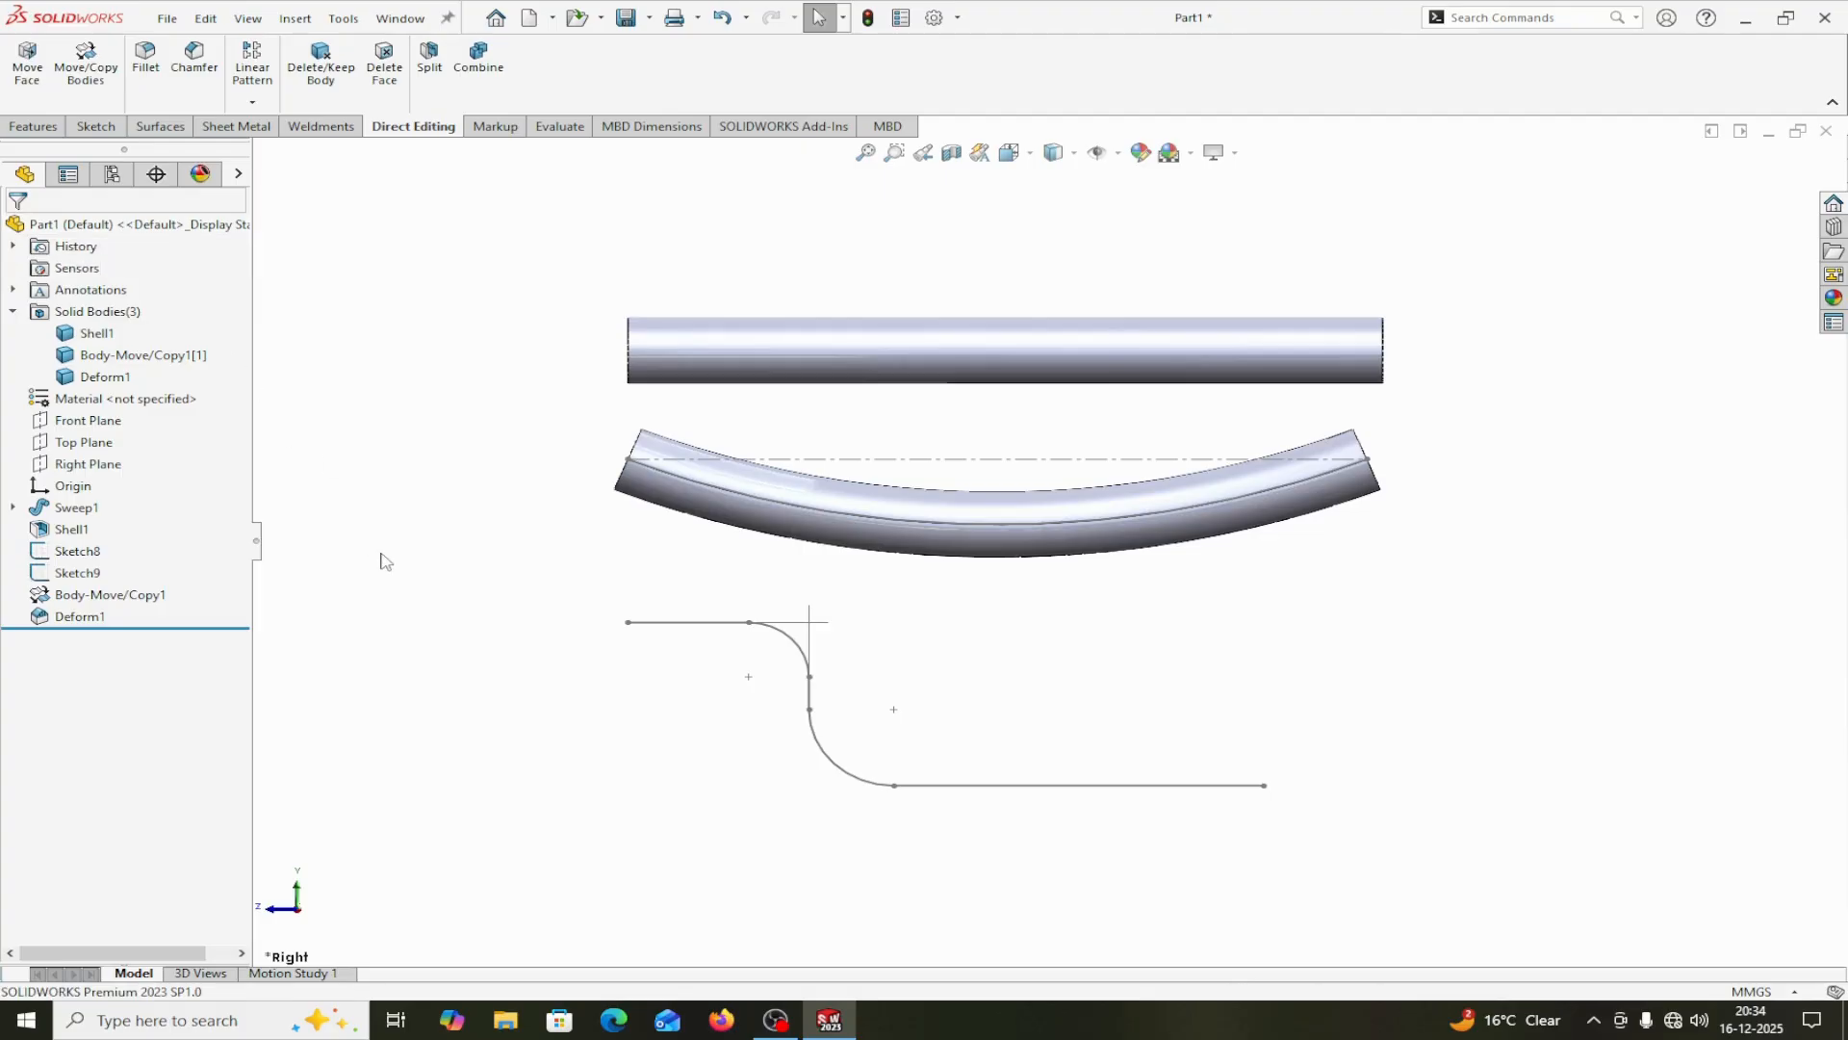
Start a curve-to-curve Deform on the remaining tube copy with Sketch1 as the initial curve and the stepped path Sketch9 as the target.
{"action": "left_click", "coordinate": [161, 357]}
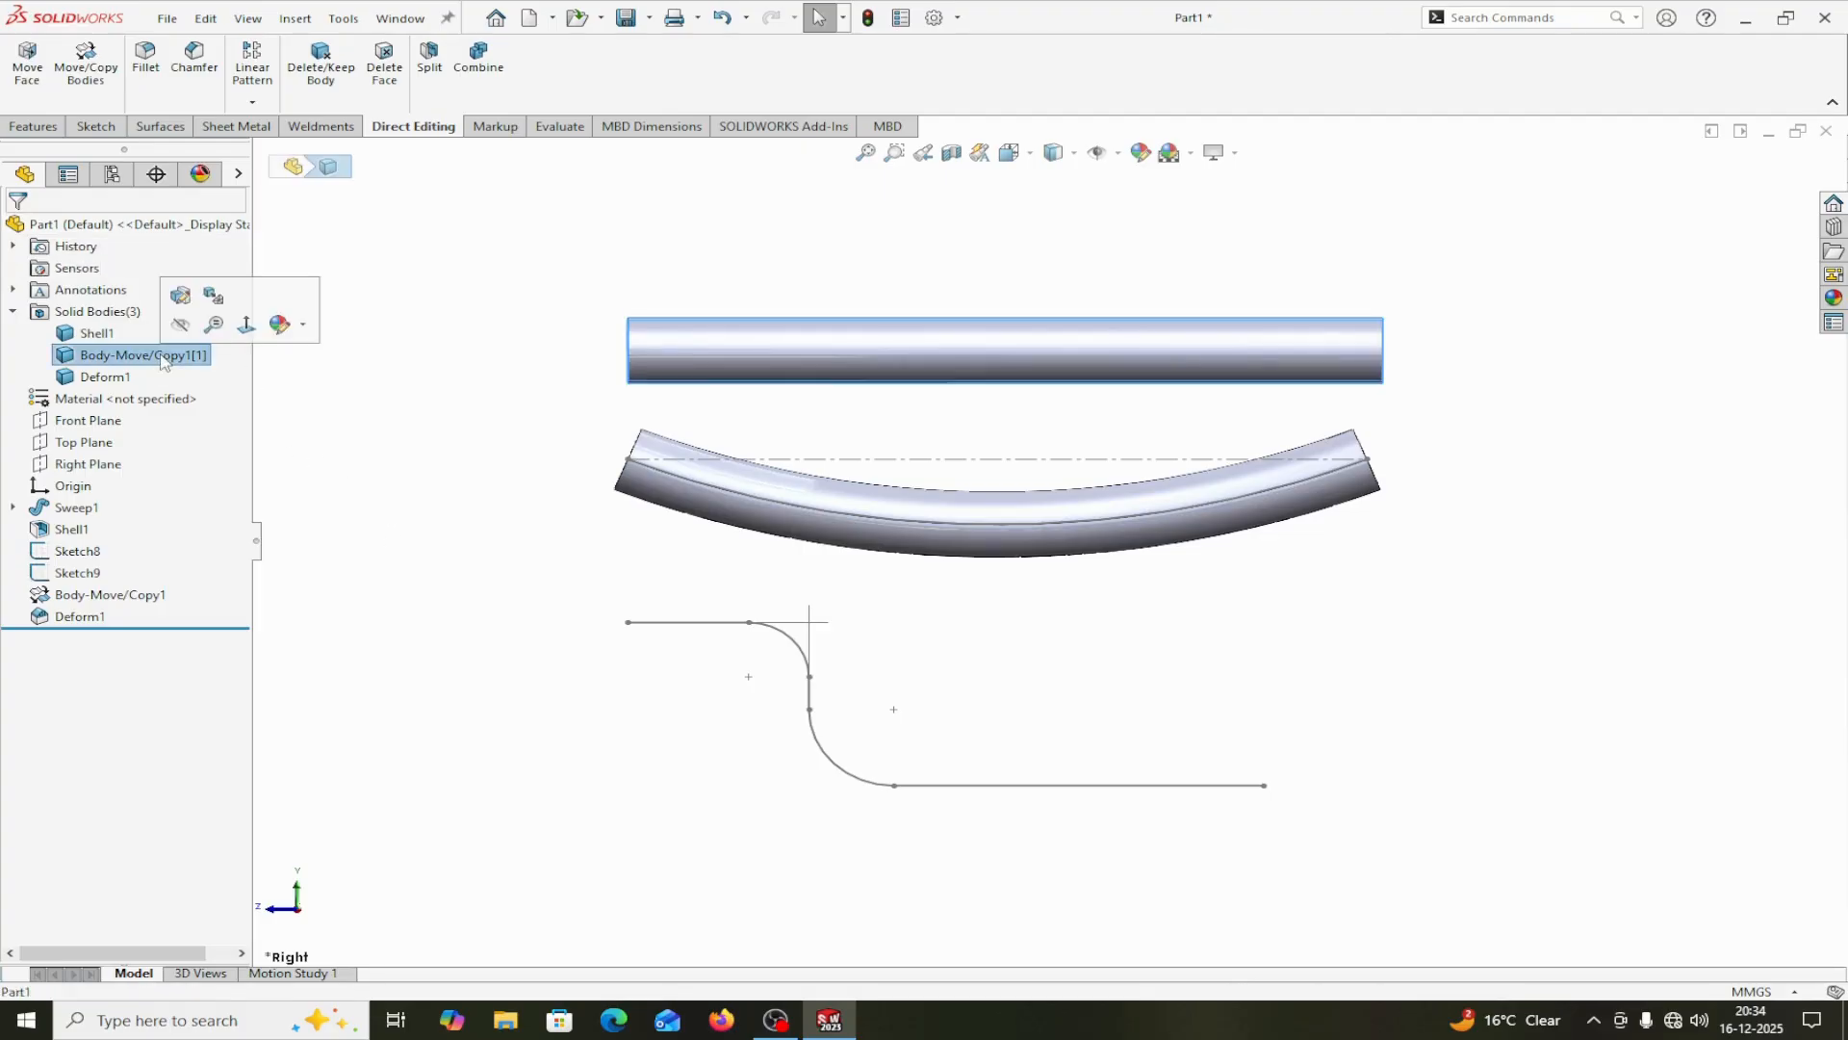
{"action": "left_click", "coordinate": [104, 334]}
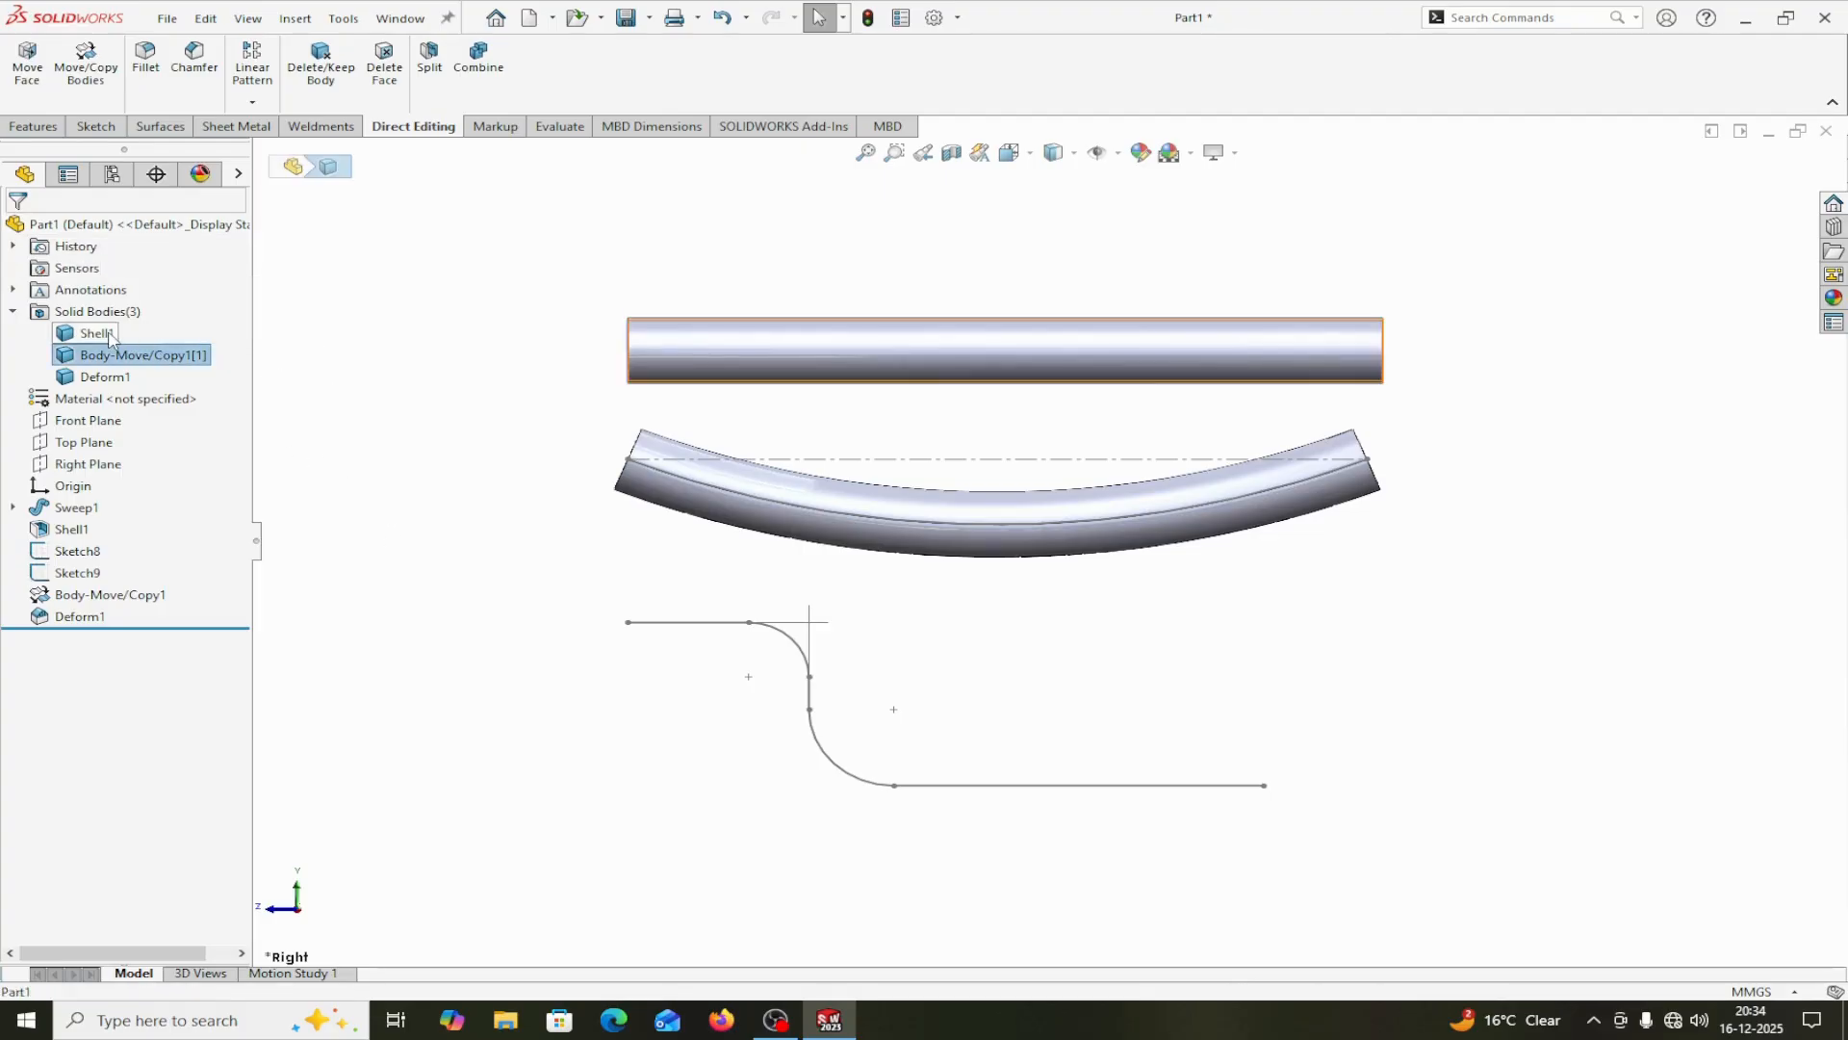
{"action": "left_click", "coordinate": [118, 356]}
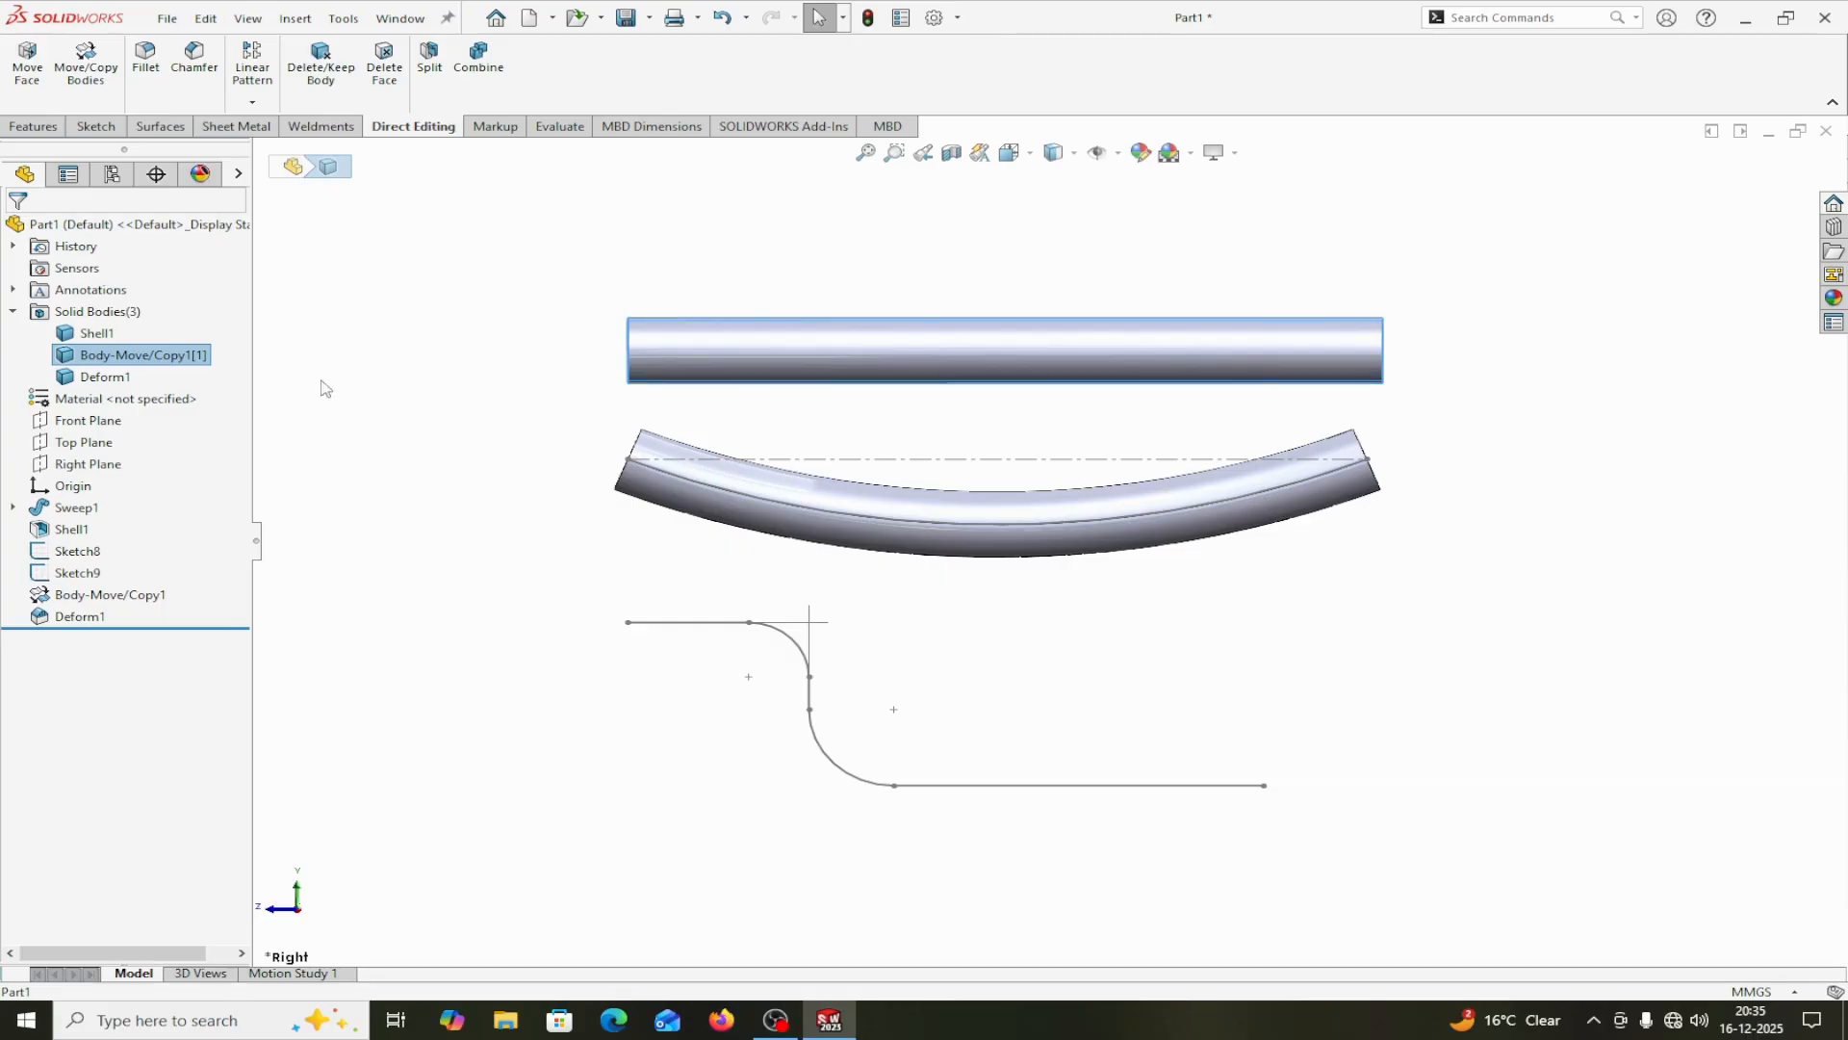
{"action": "left_click", "coordinate": [294, 19]}
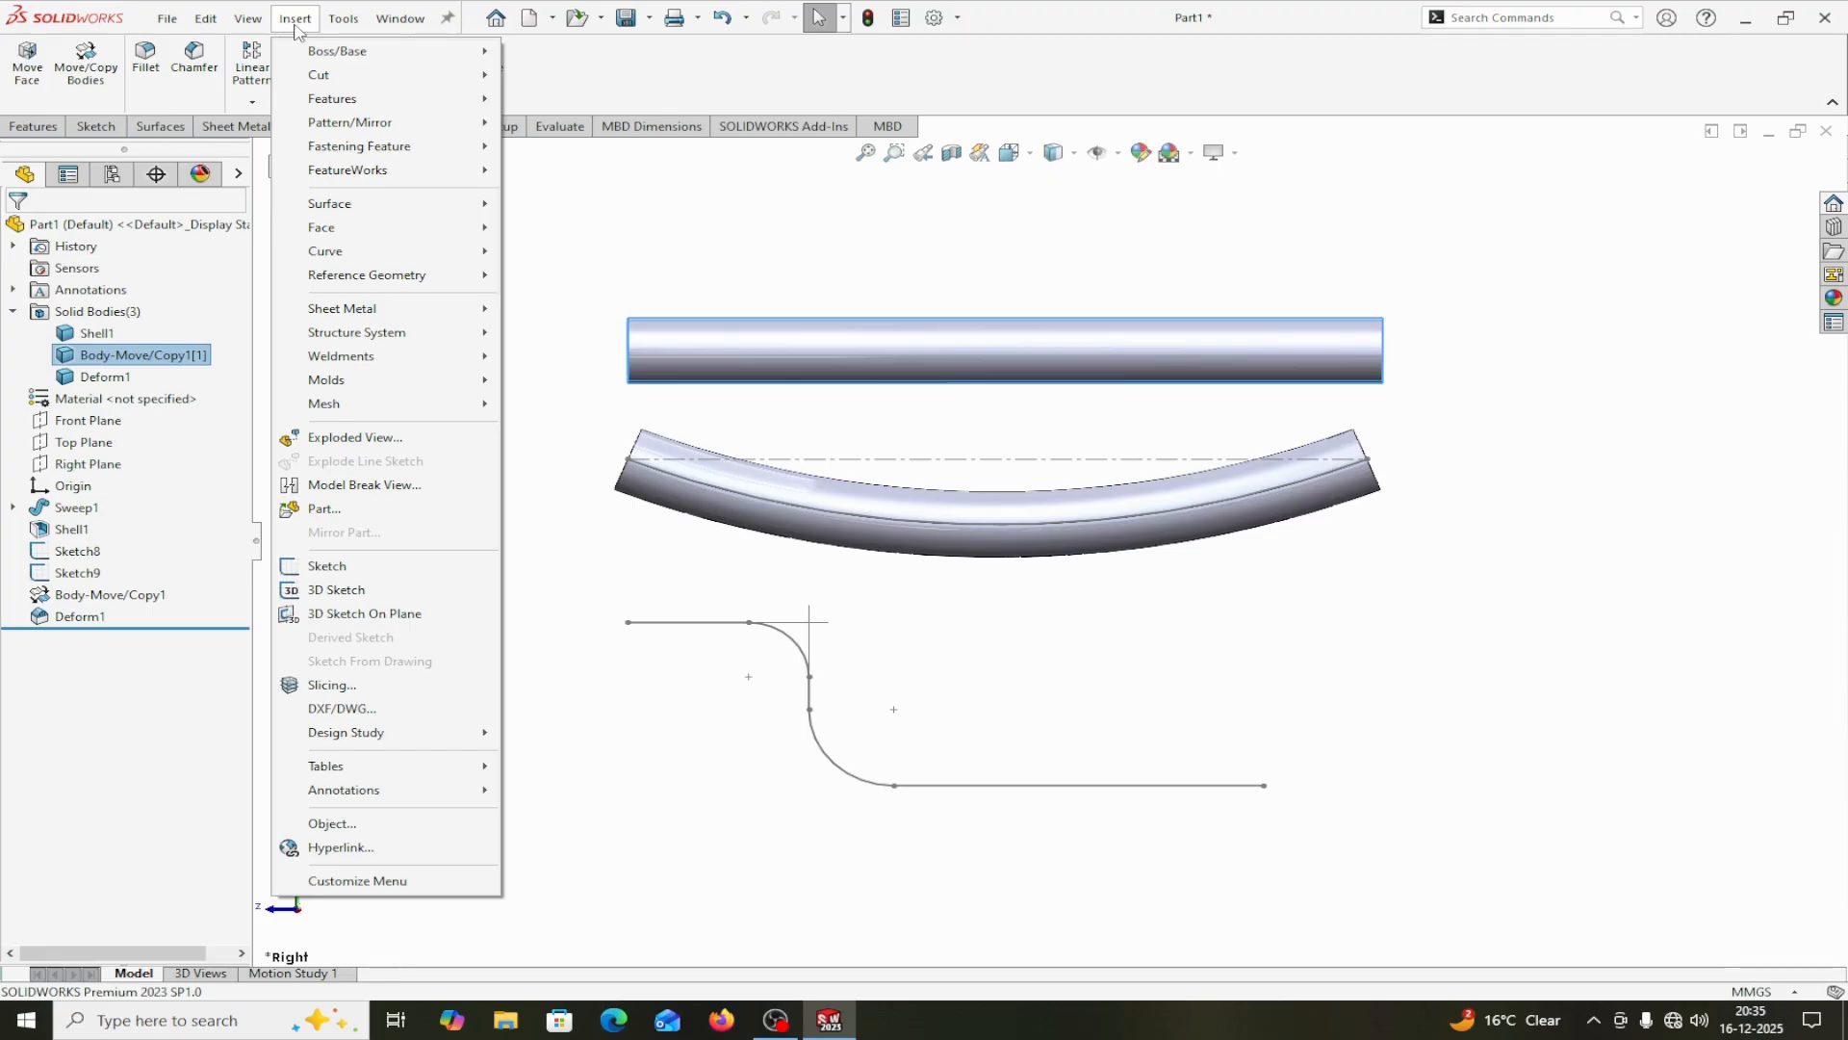
{"action": "mouse_move", "coordinate": [326, 104]}
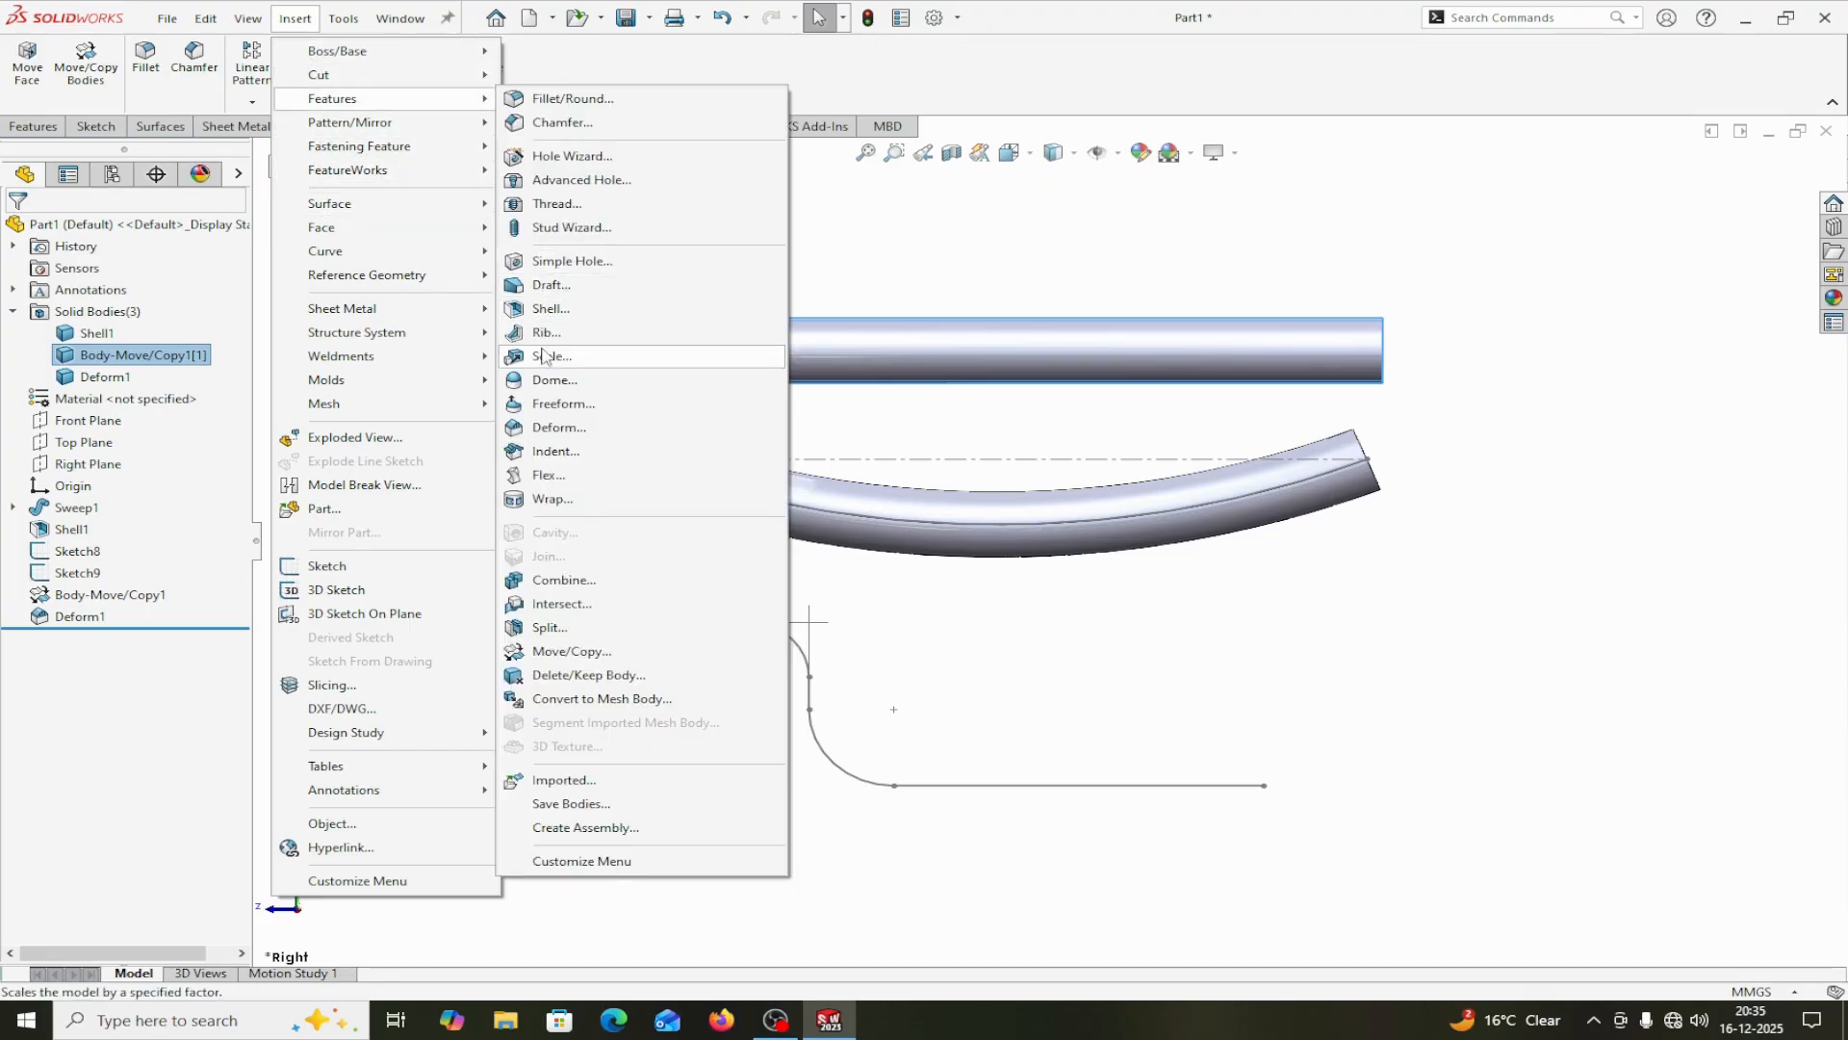
{"action": "left_click", "coordinate": [545, 435]}
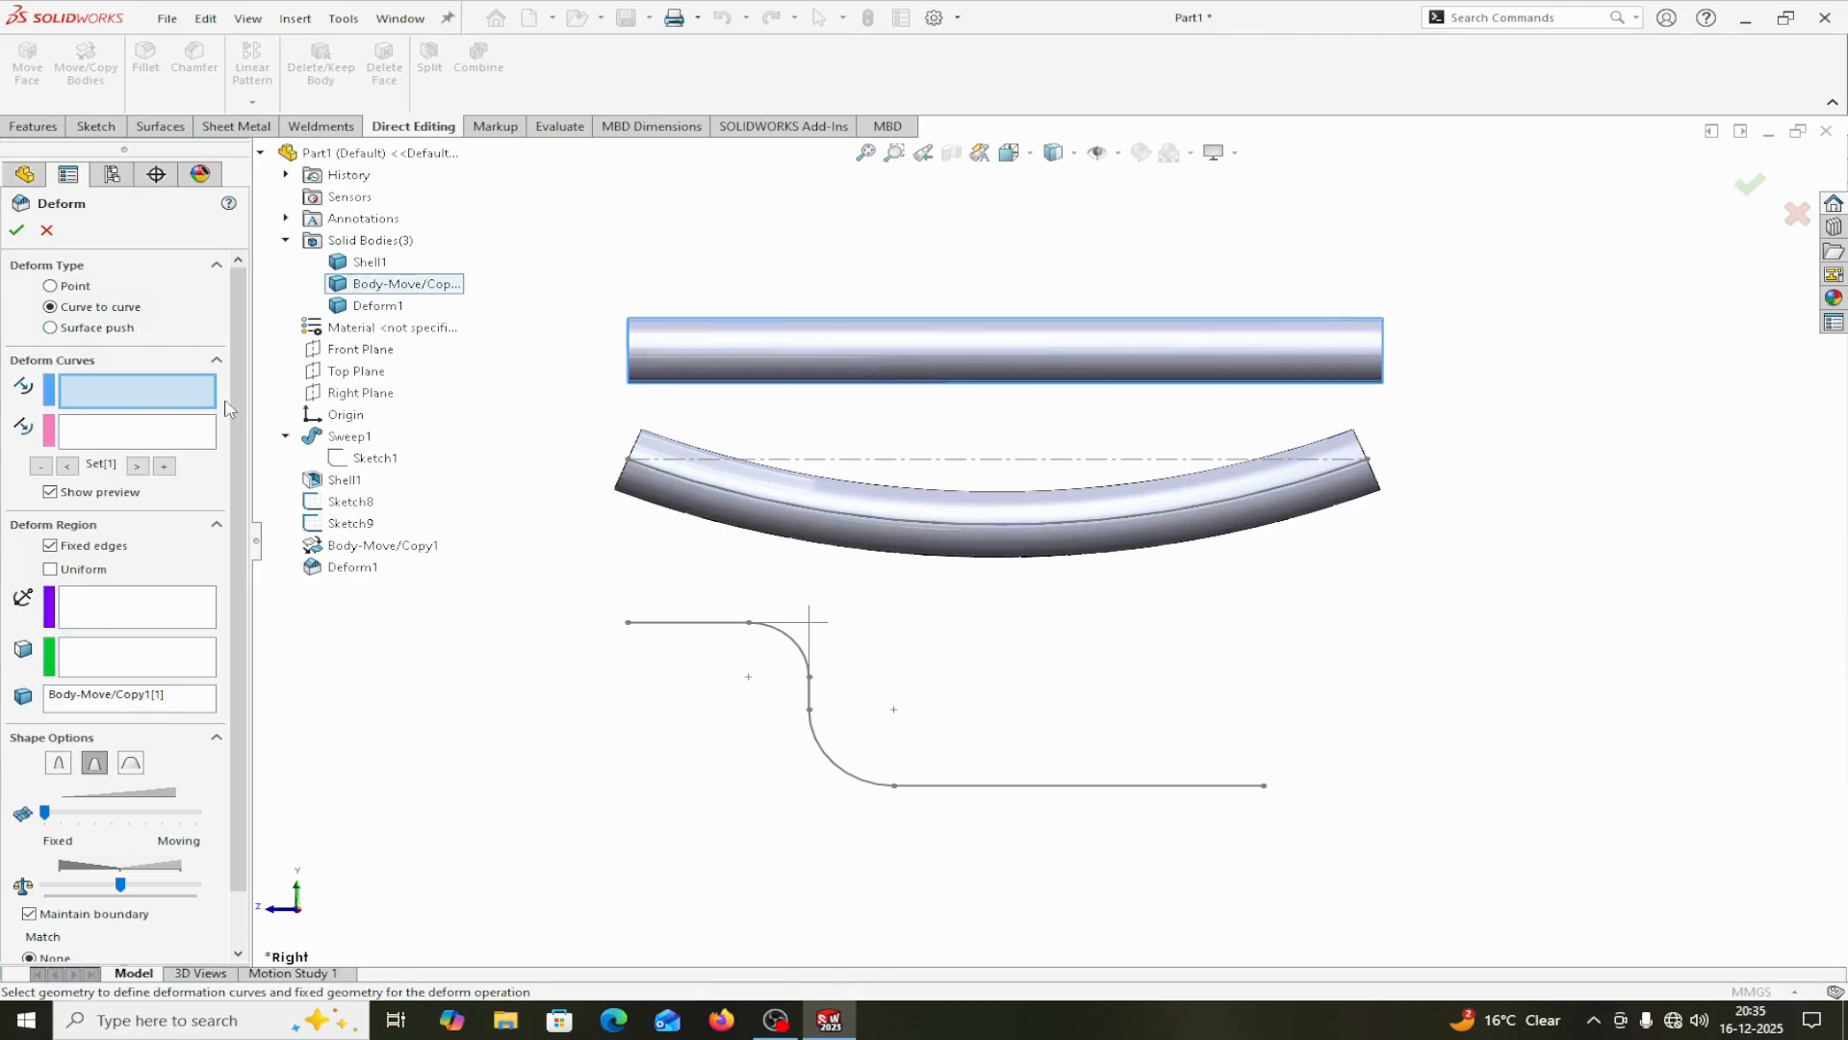
{"action": "left_click", "coordinate": [351, 464]}
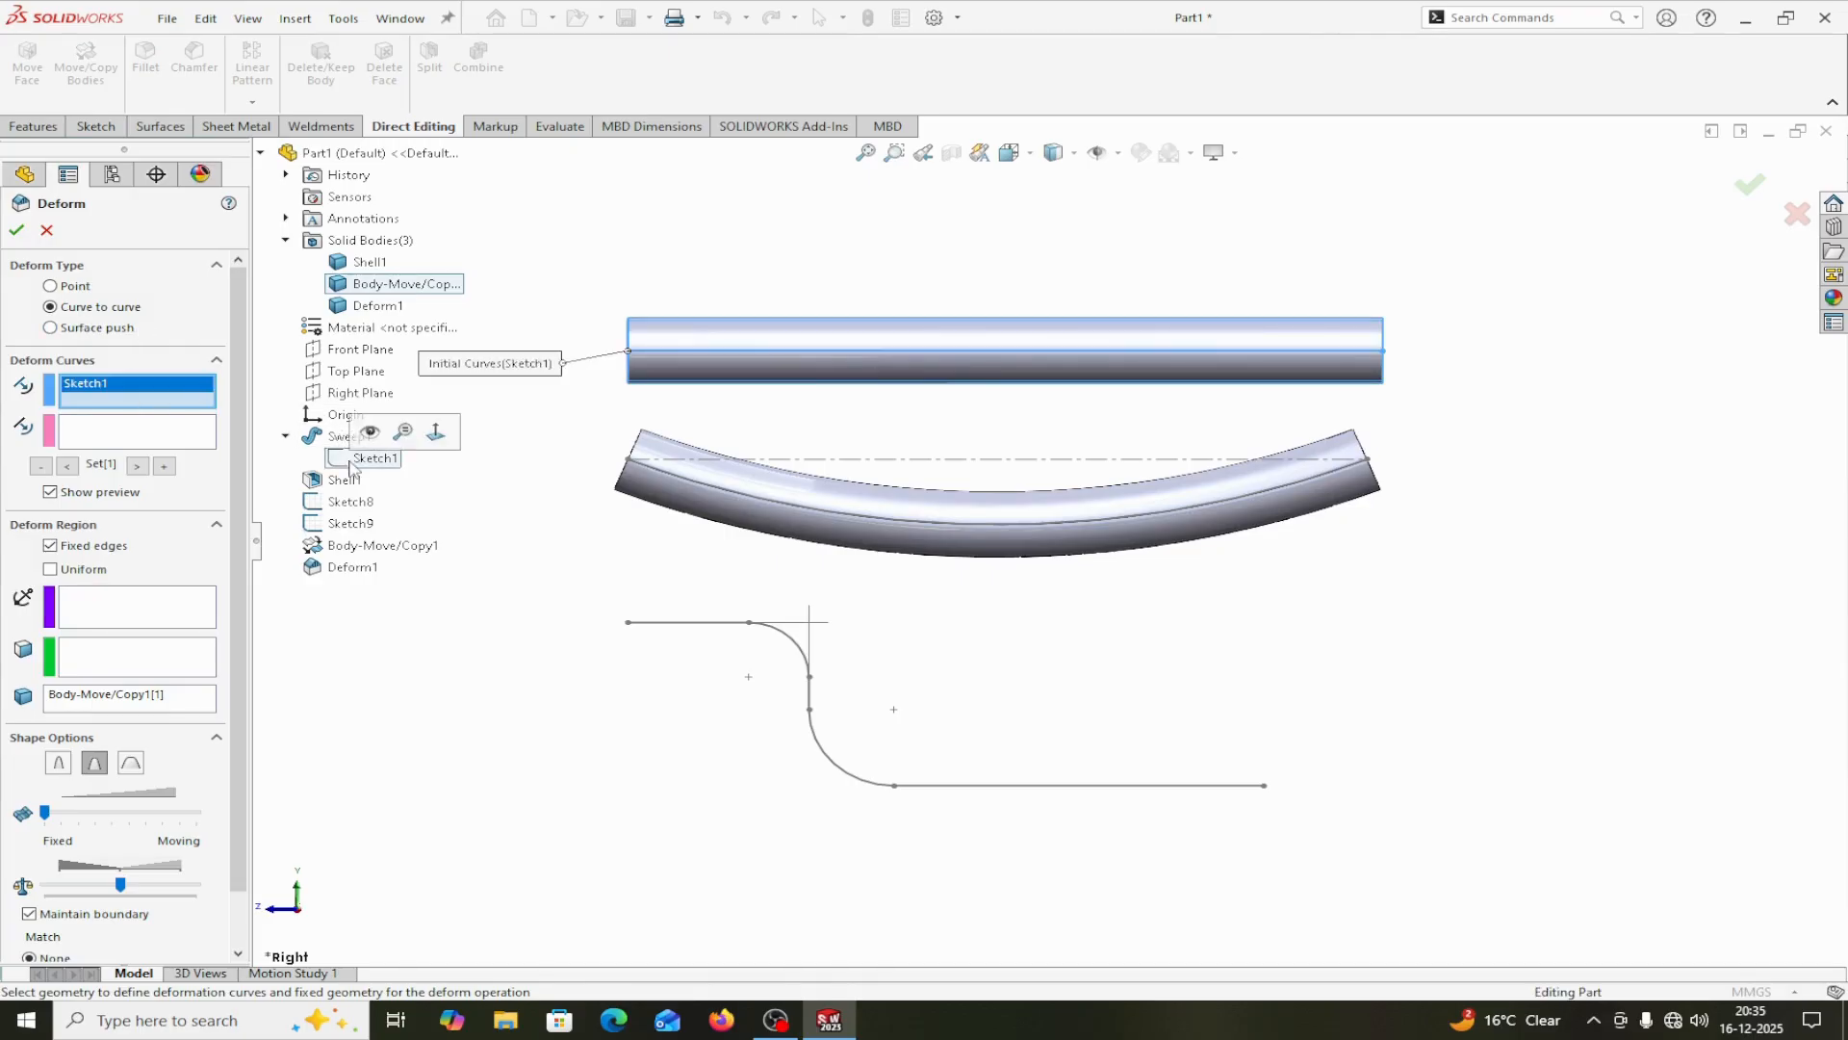
{"action": "left_click", "coordinate": [157, 441]}
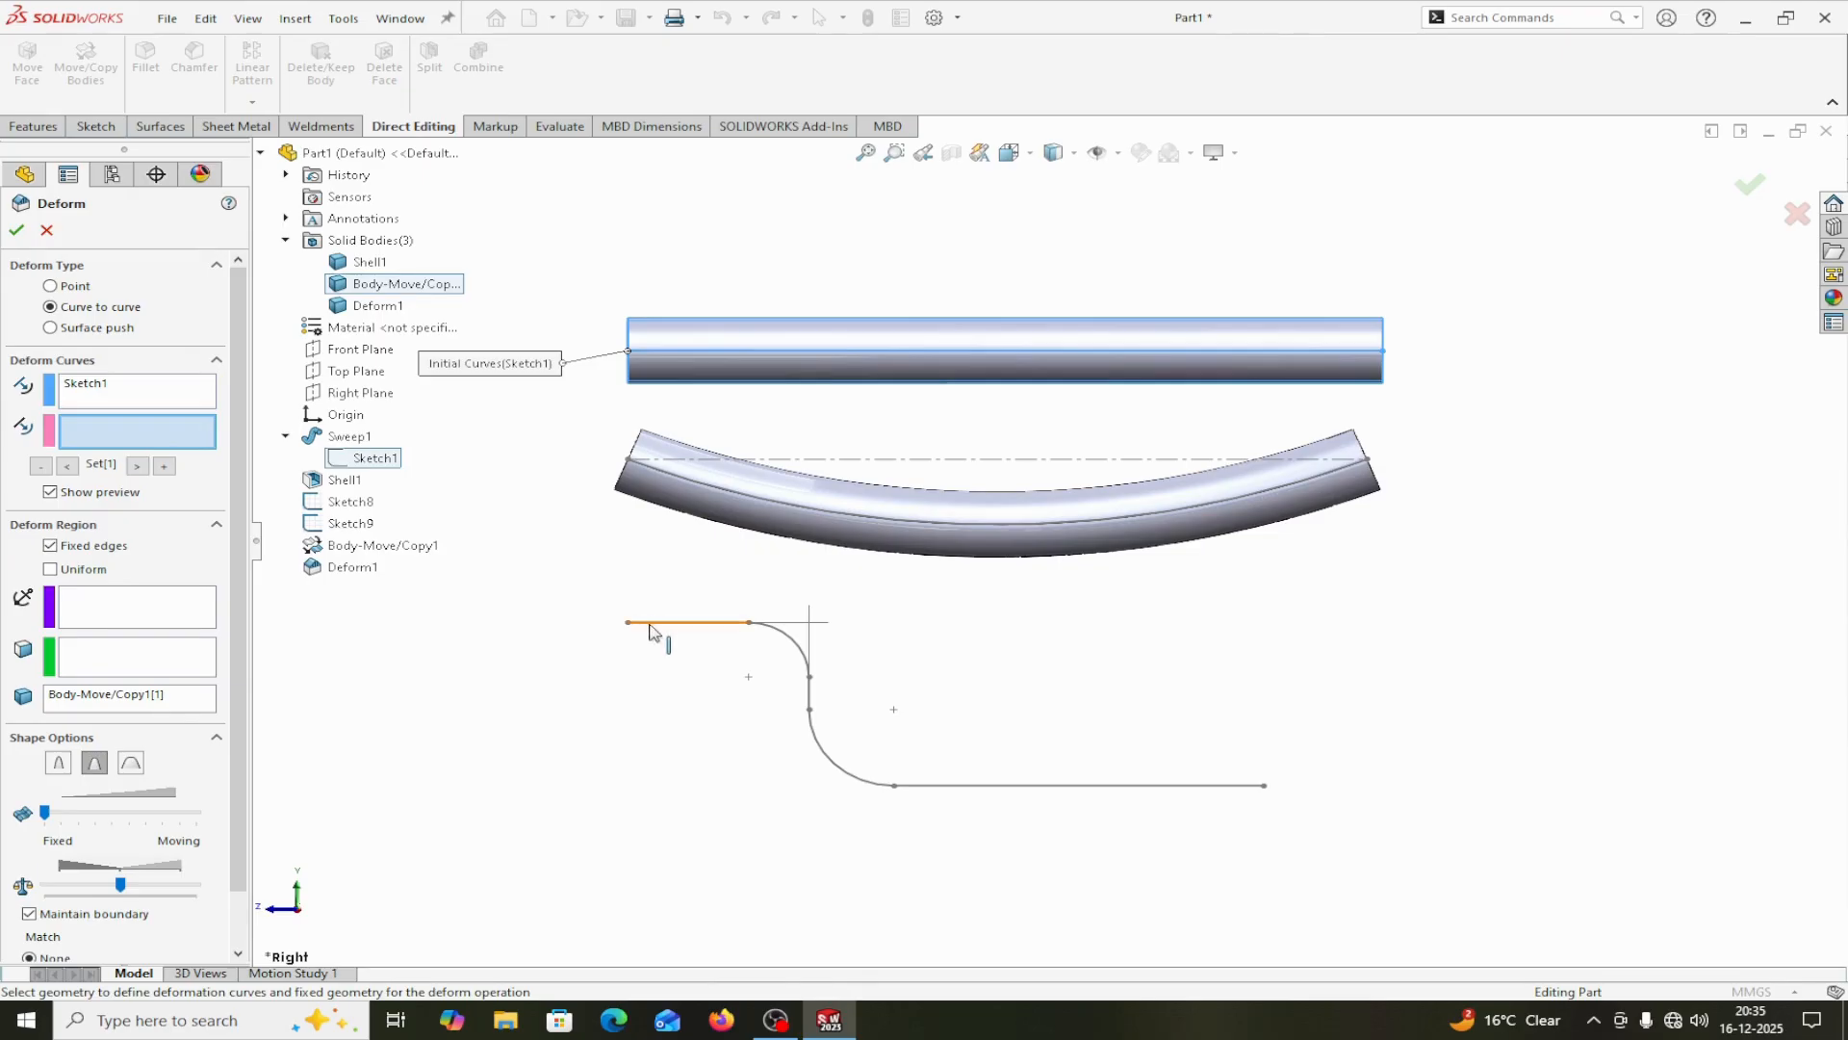
{"action": "left_click", "coordinate": [348, 525]}
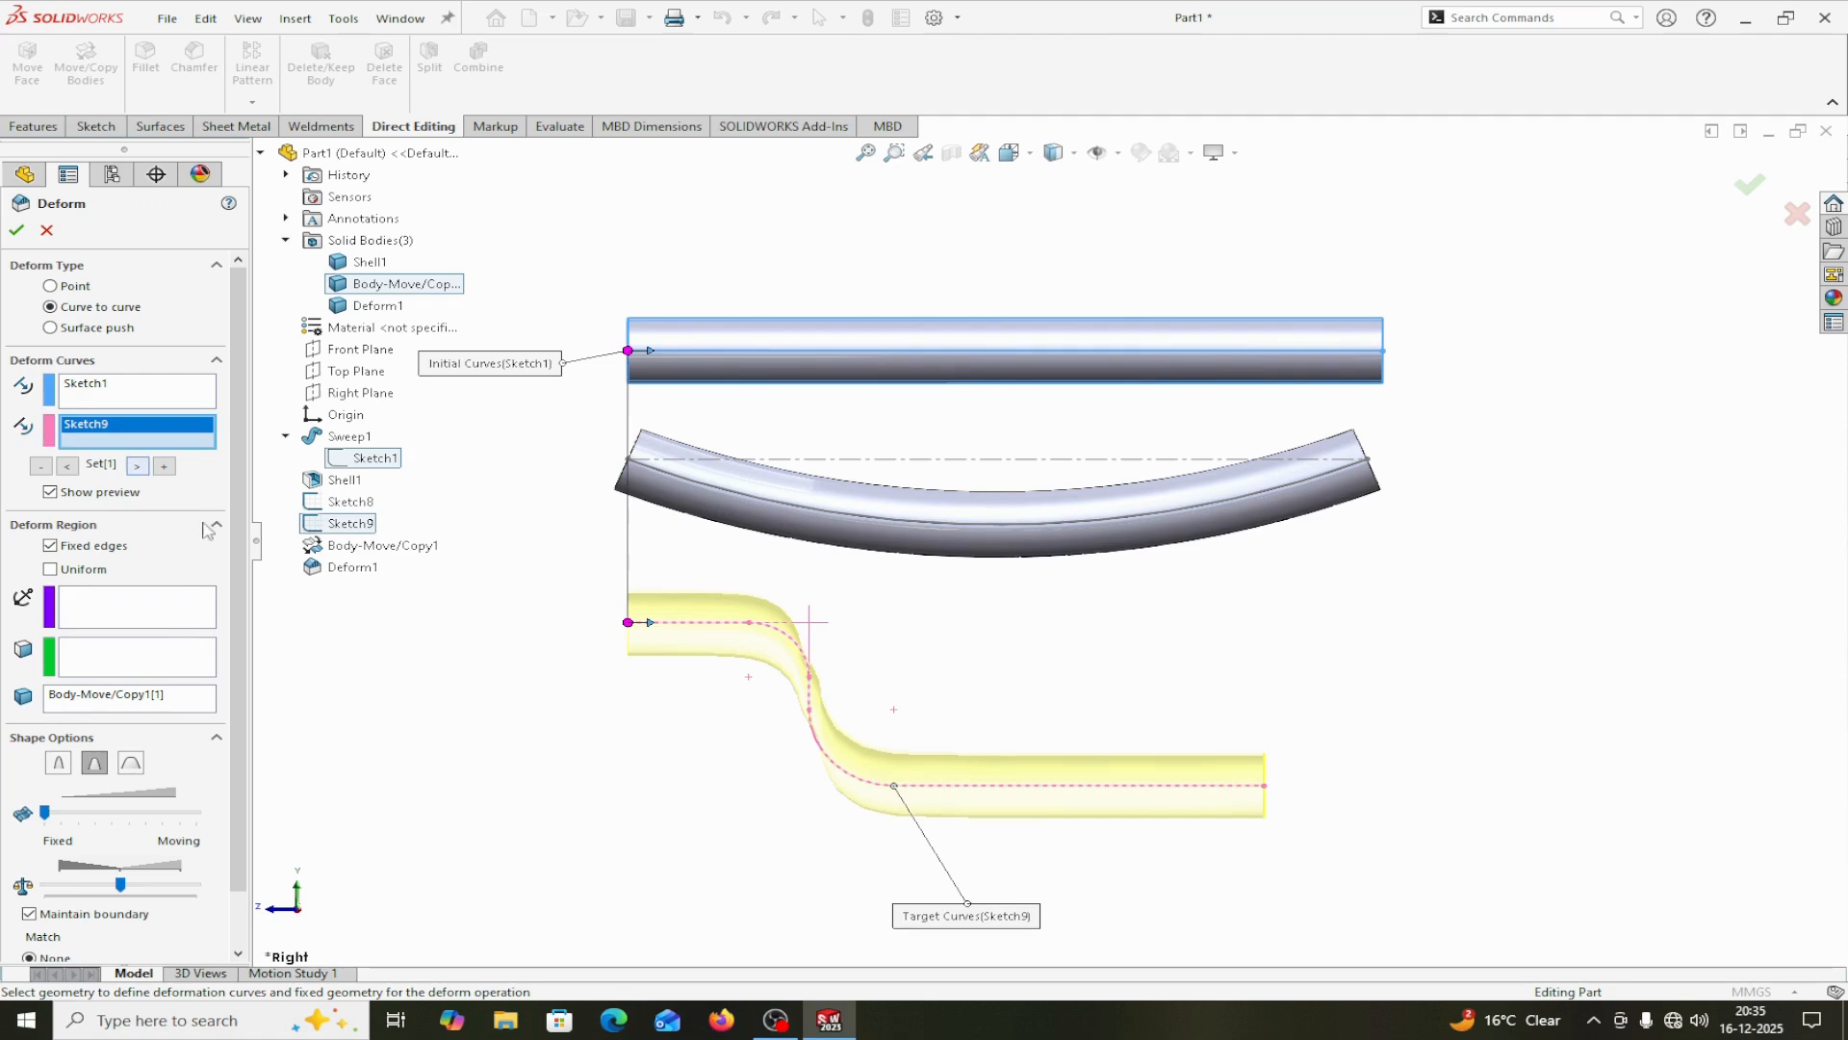
Make the deform region uniform with a 30 mm radius and replace the body to deform with the original Shell1 tube.
{"action": "left_click", "coordinate": [50, 547]}
{"action": "left_click", "coordinate": [50, 570]}
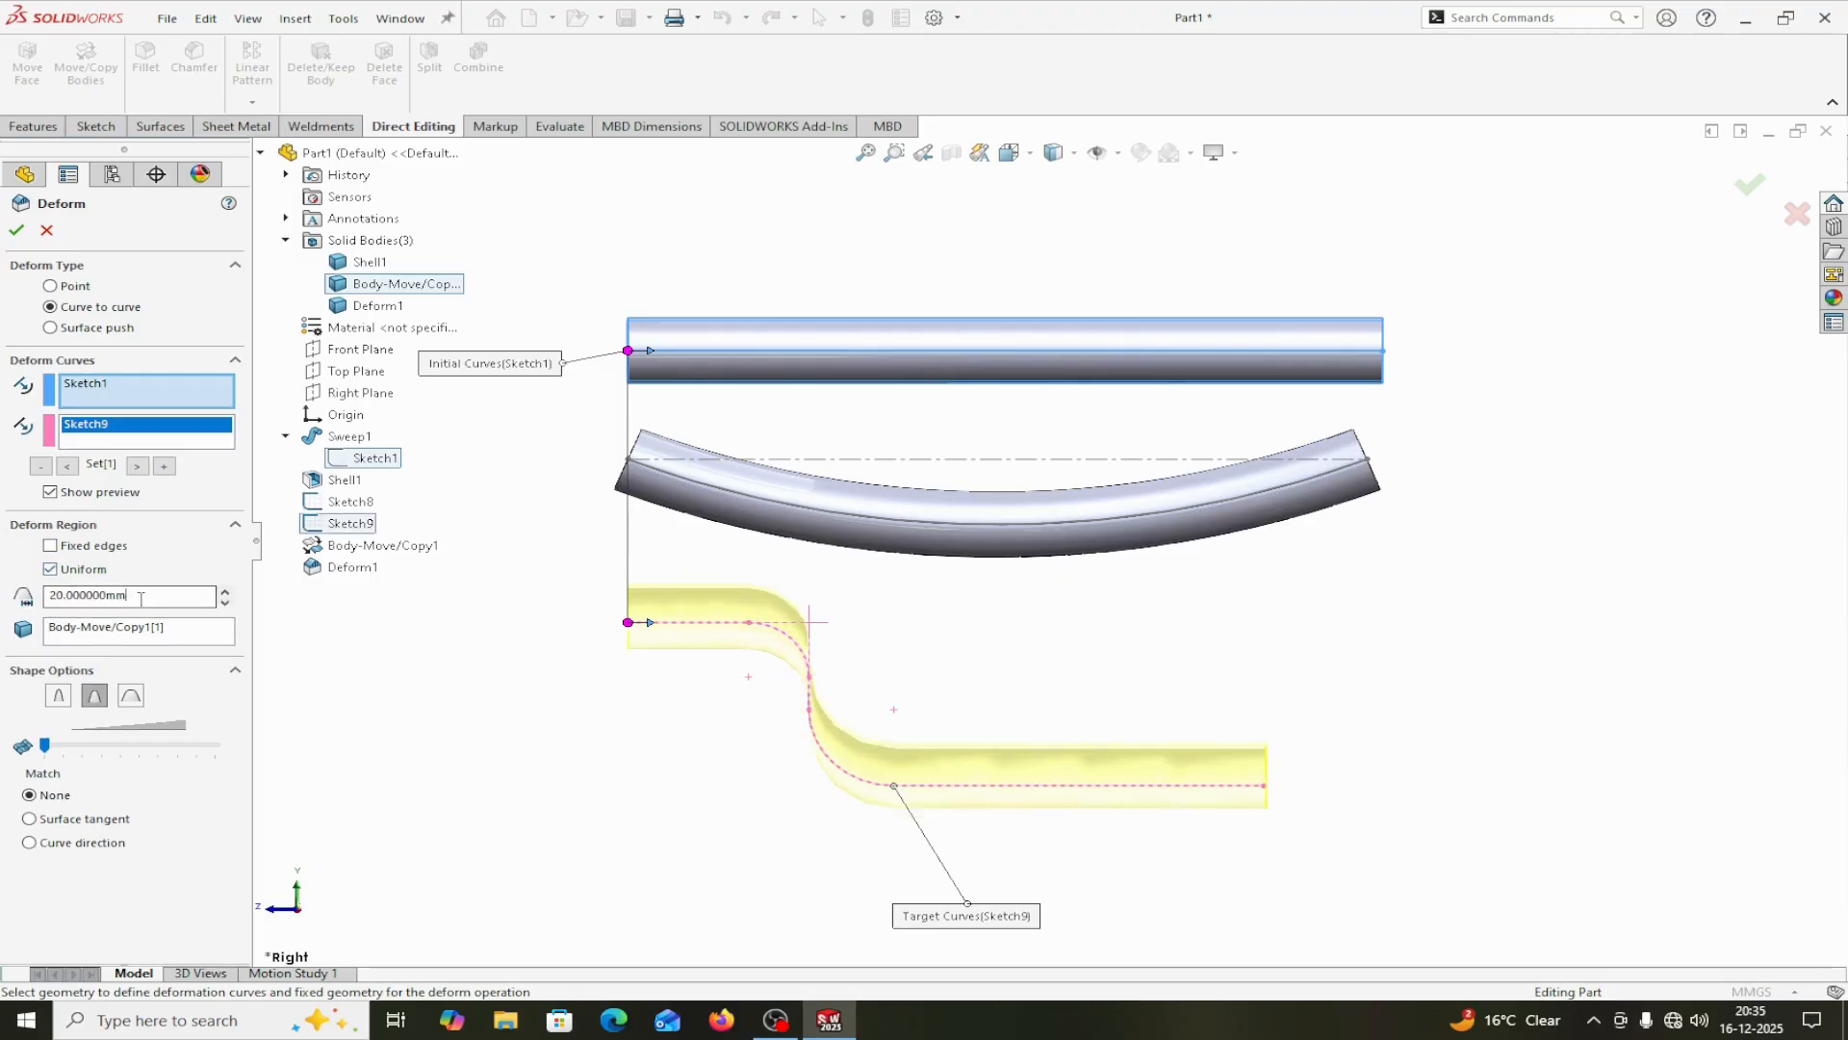
{"action": "left_click_drag", "start_coordinate": [141, 598], "coordinate": [22, 604]}
{"action": "type", "text": "30"}
{"action": "key", "text": "Return"}
{"action": "right_click", "coordinate": [137, 631]}
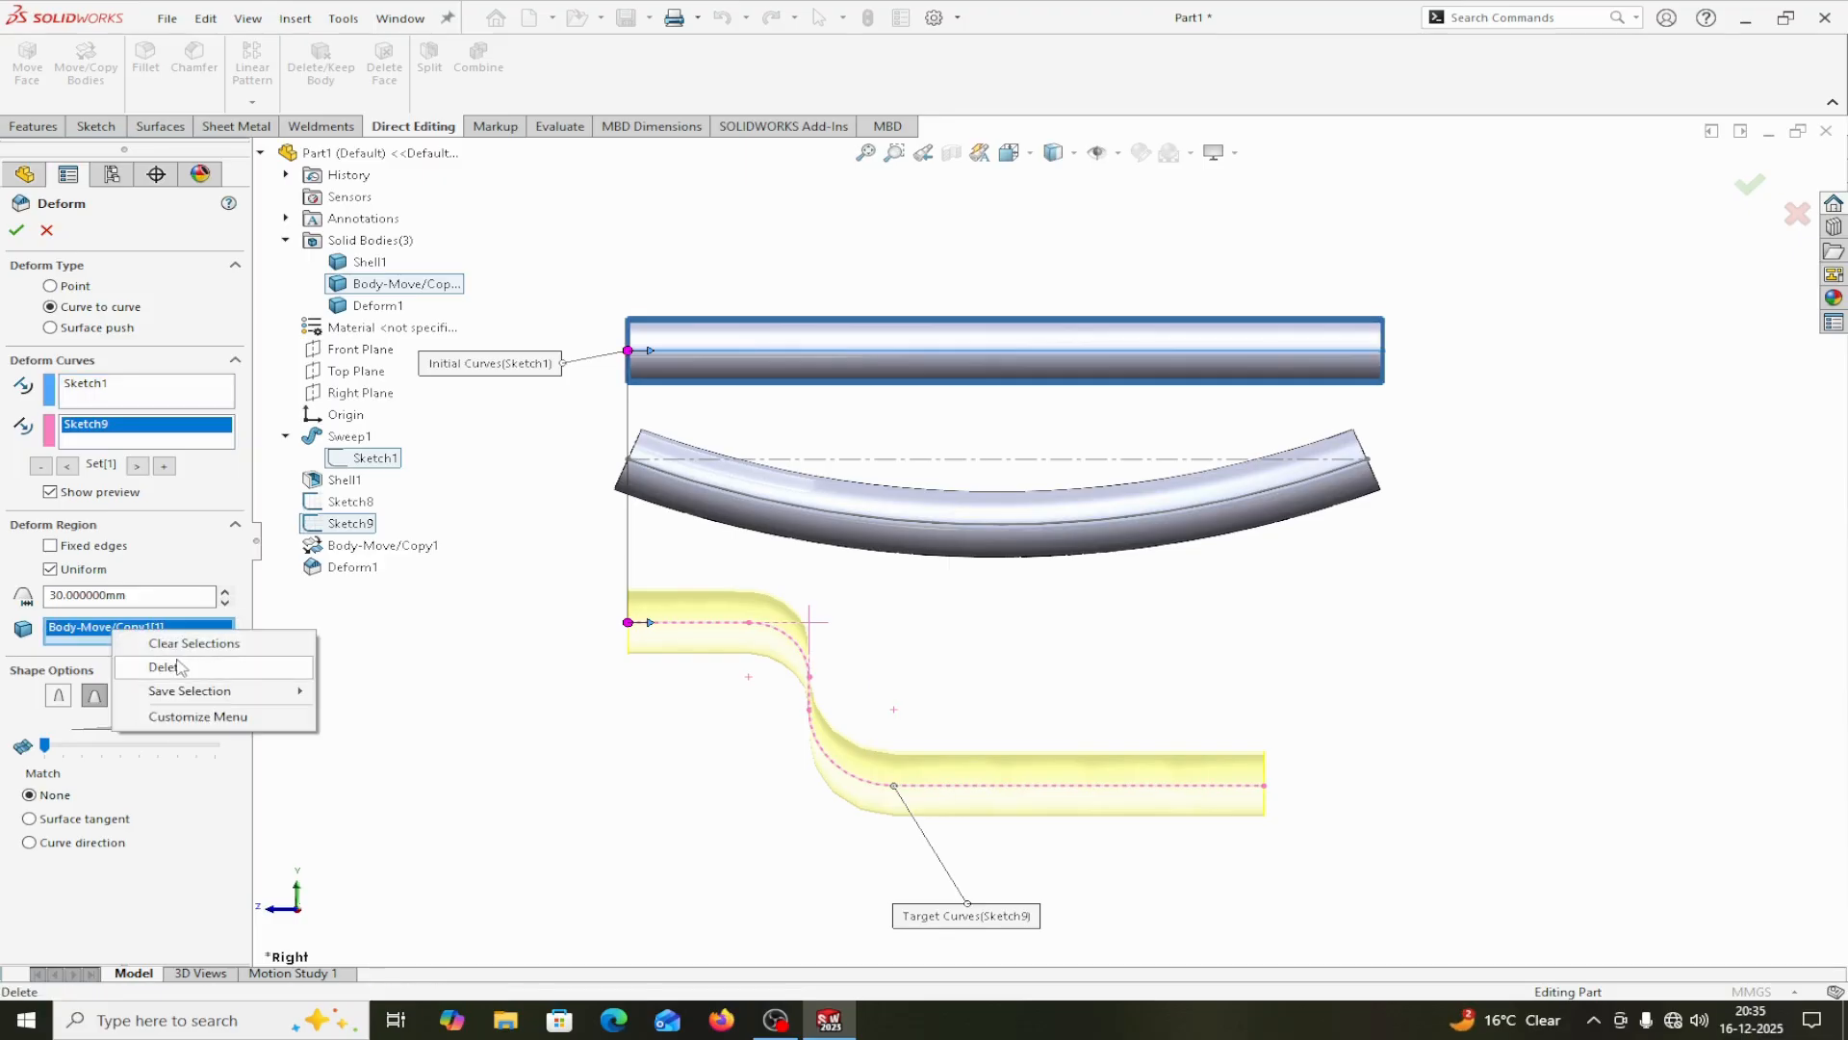
{"action": "left_click", "coordinate": [167, 666]}
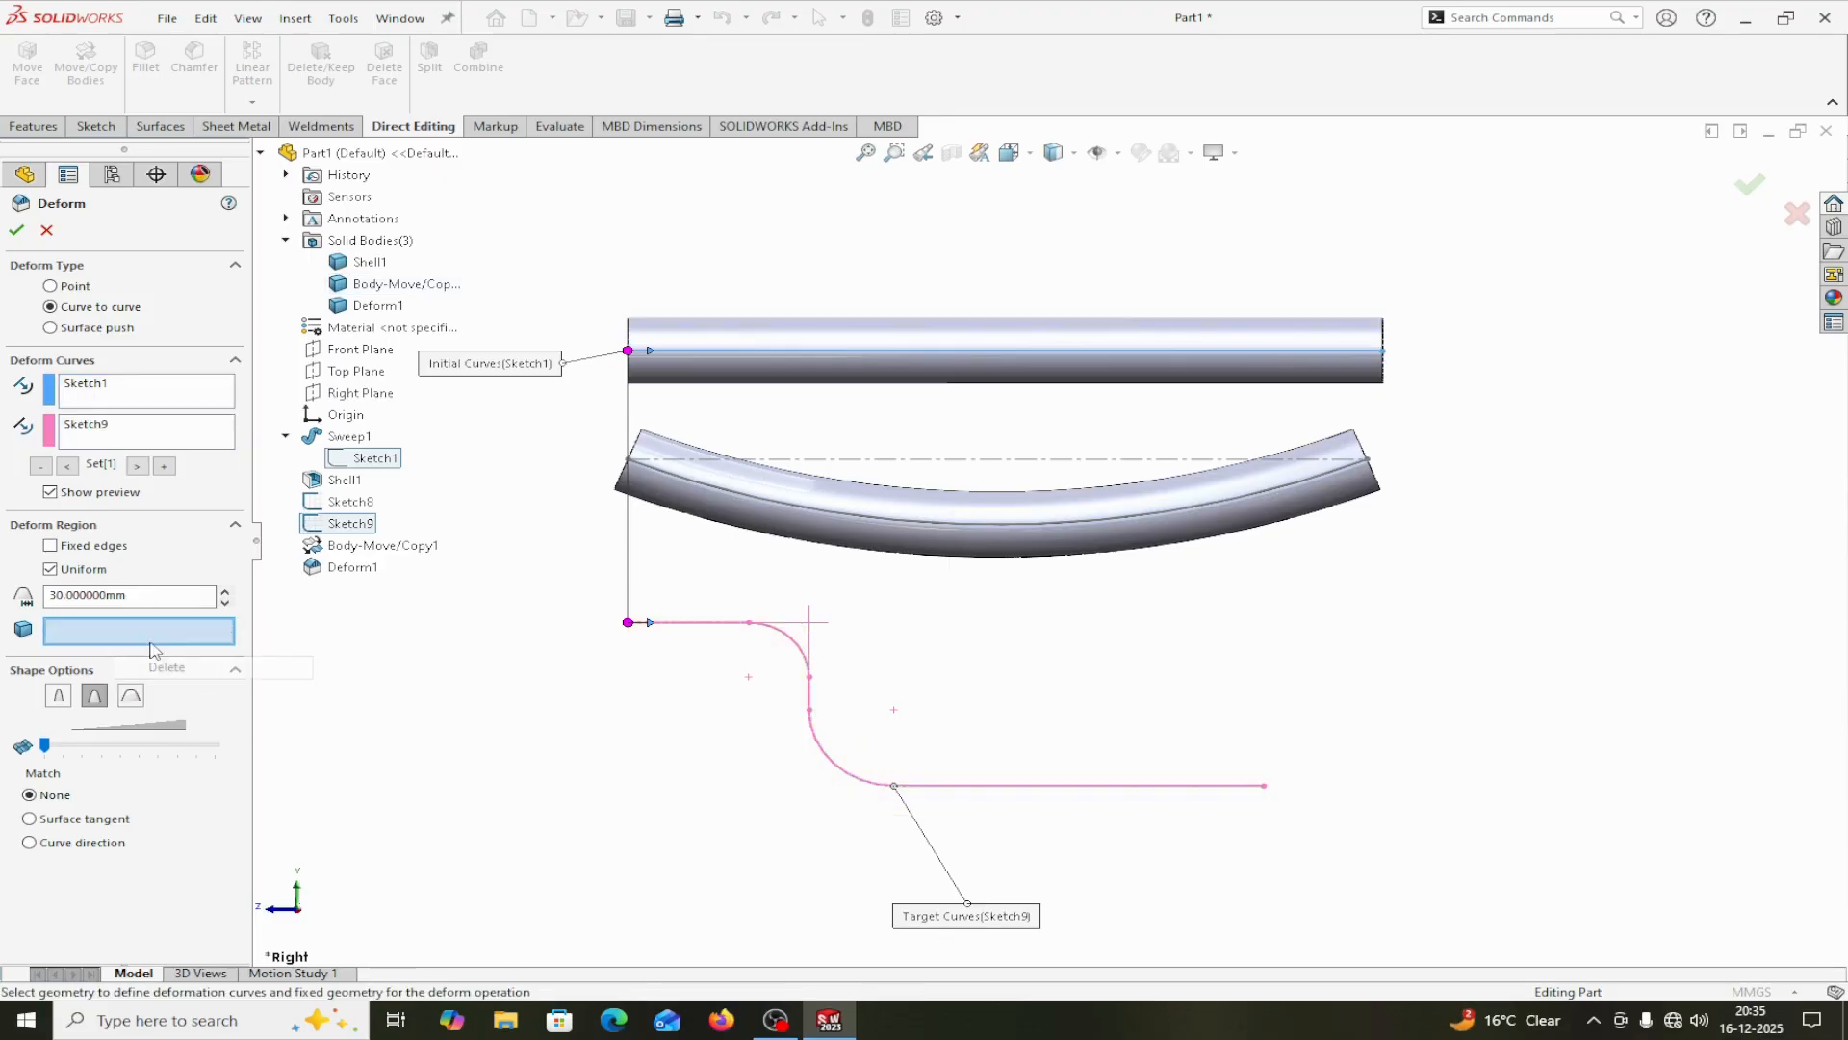
{"action": "left_click", "coordinate": [770, 338]}
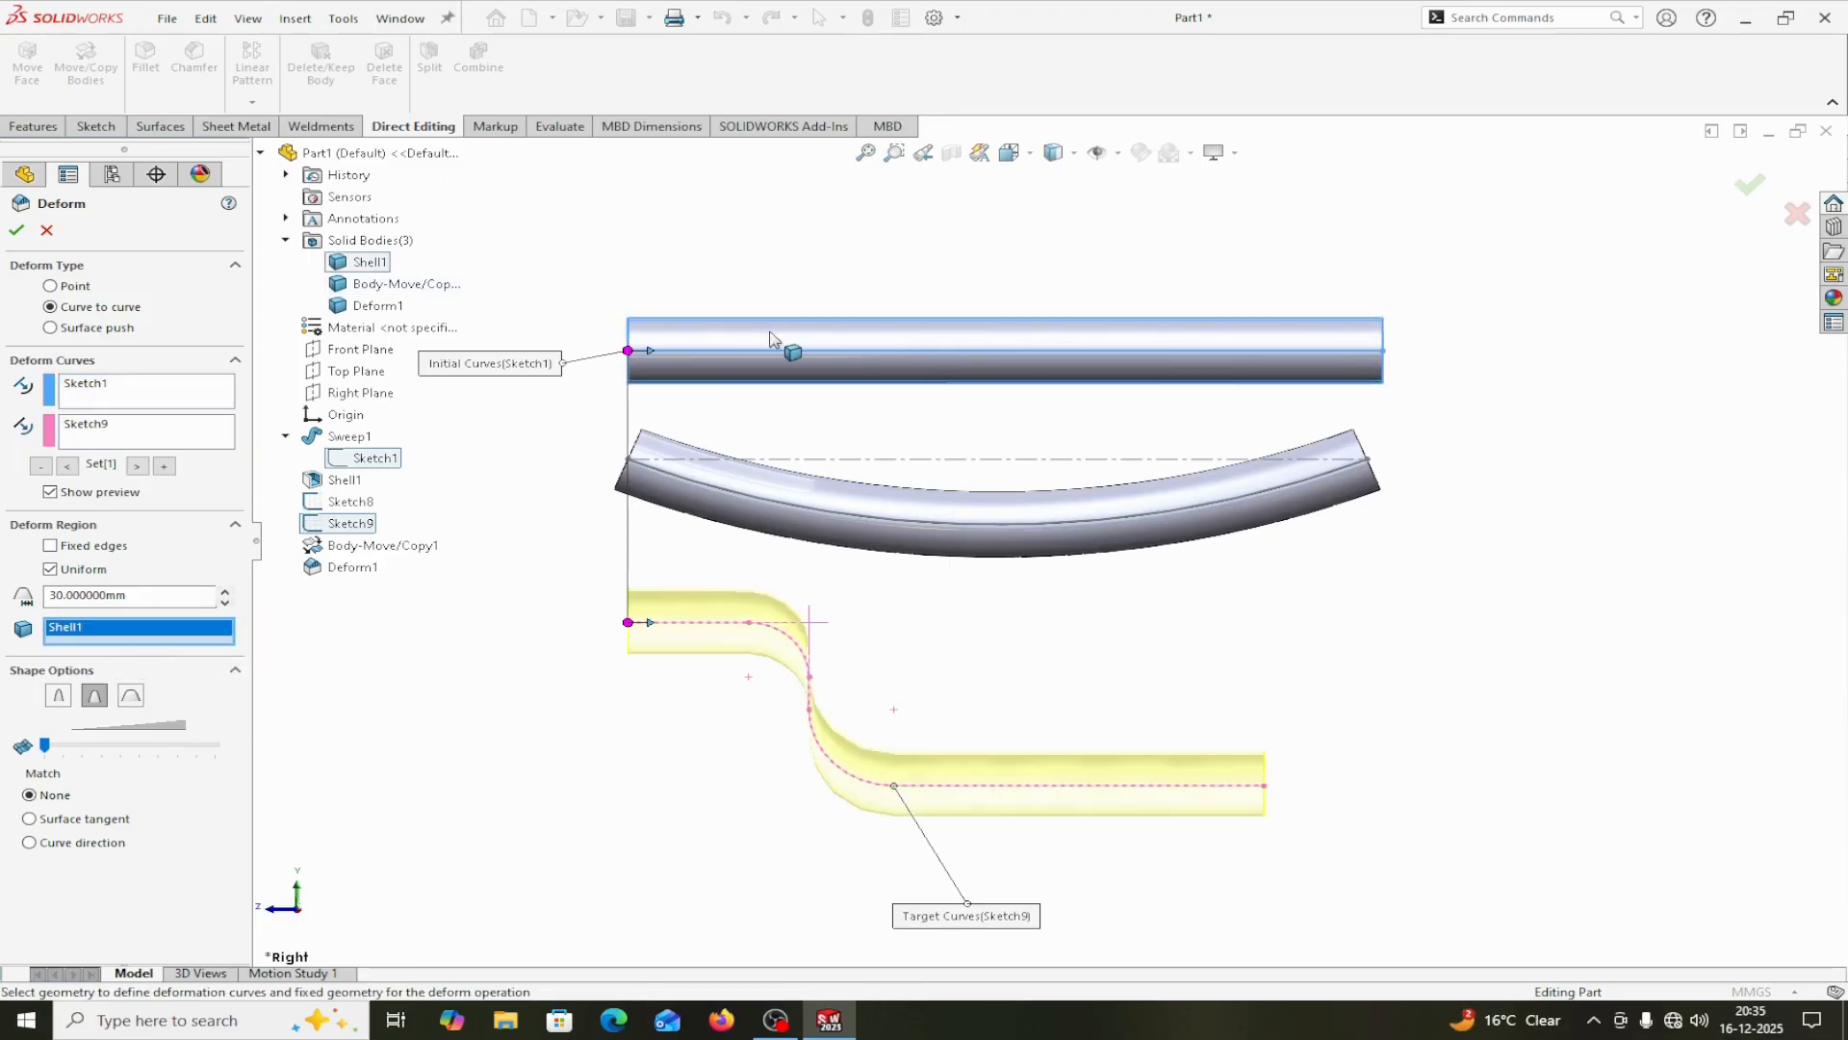
Complete the stepped-path Deform with maximum stiffness, maximum shape accuracy and Curve direction matching.
{"action": "left_click", "coordinate": [131, 696]}
{"action": "left_click_drag", "start_coordinate": [44, 745], "coordinate": [215, 747]}
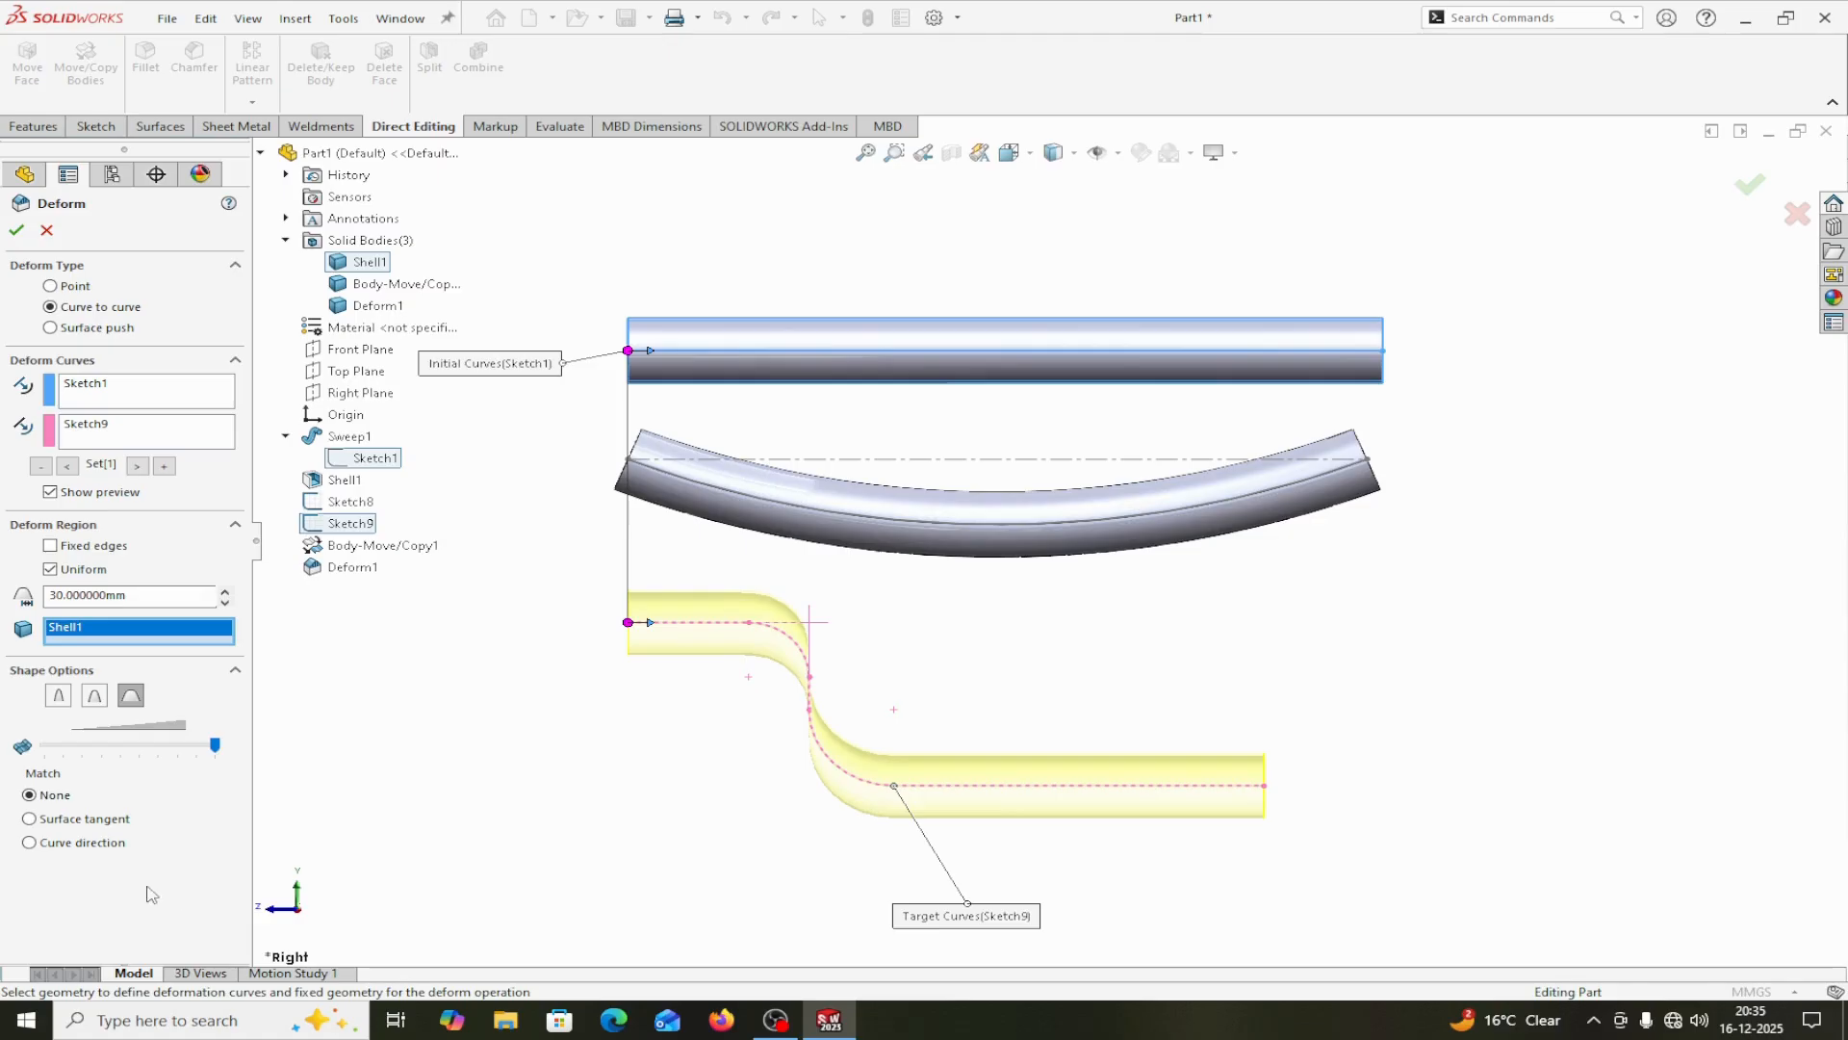
{"action": "left_click", "coordinate": [30, 843]}
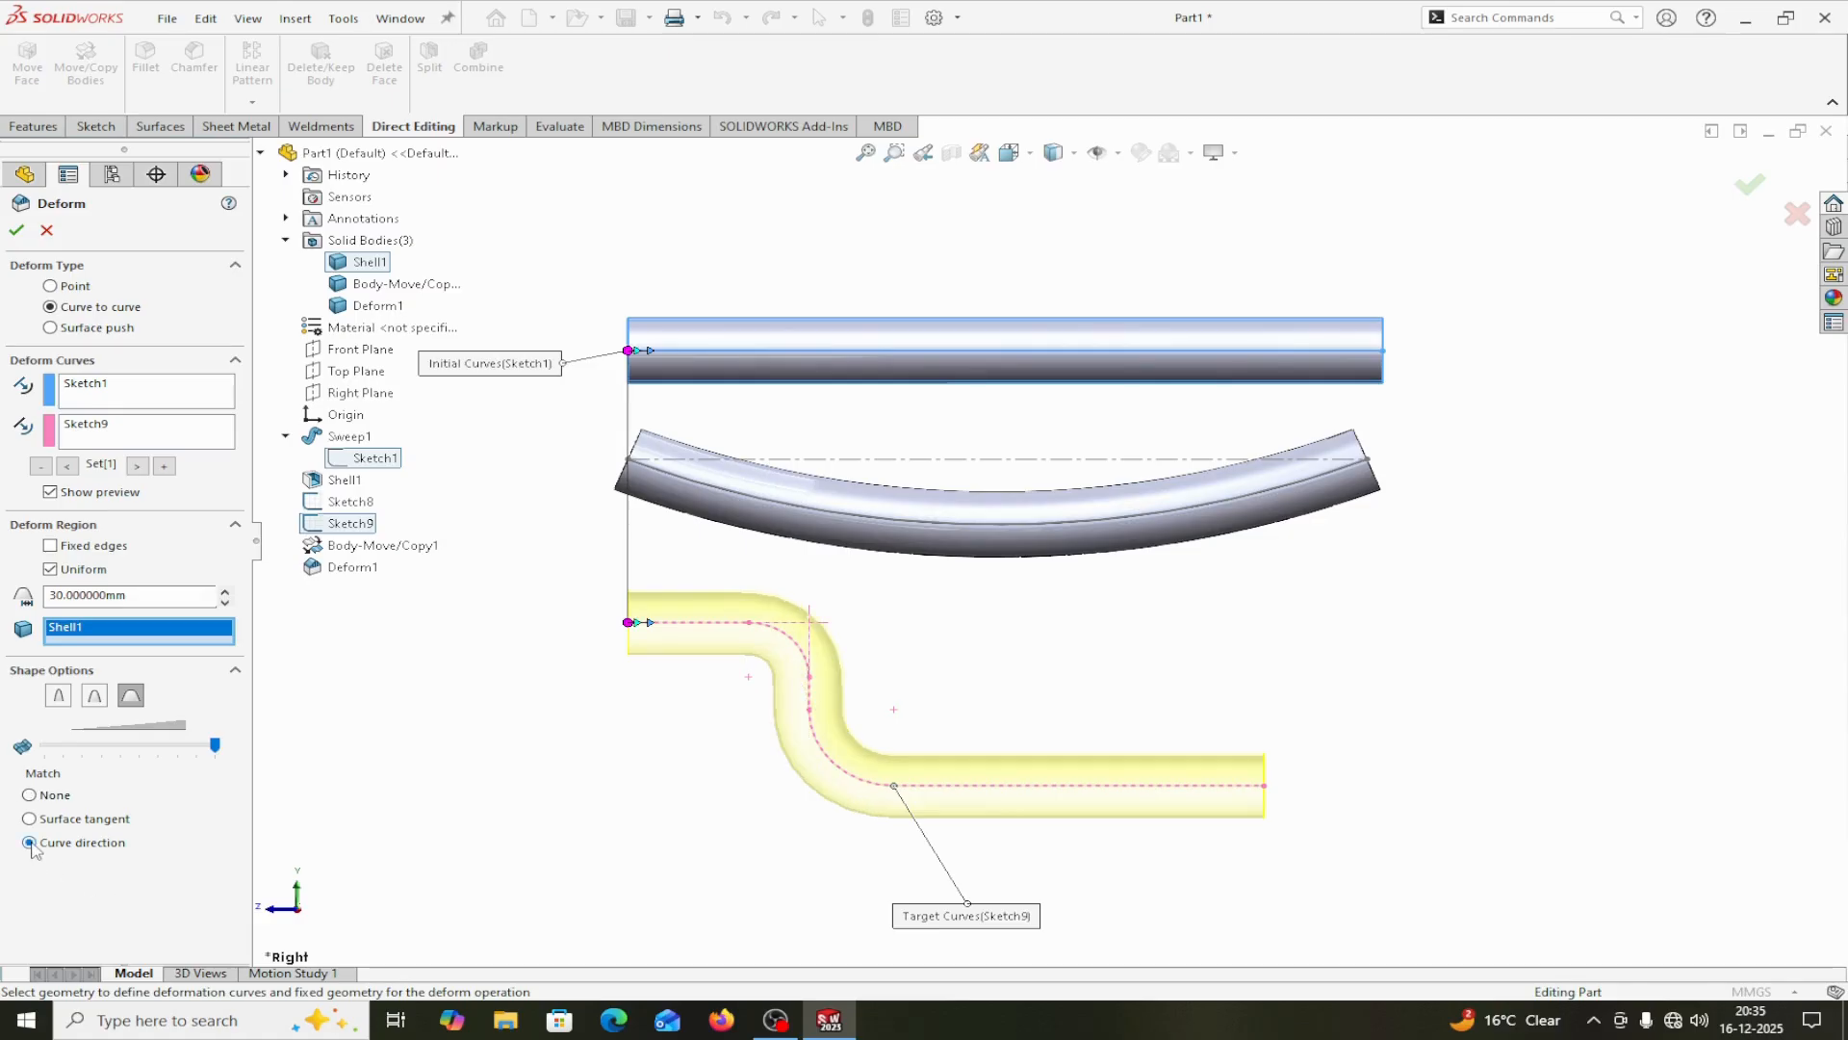
{"action": "left_click", "coordinate": [16, 230]}
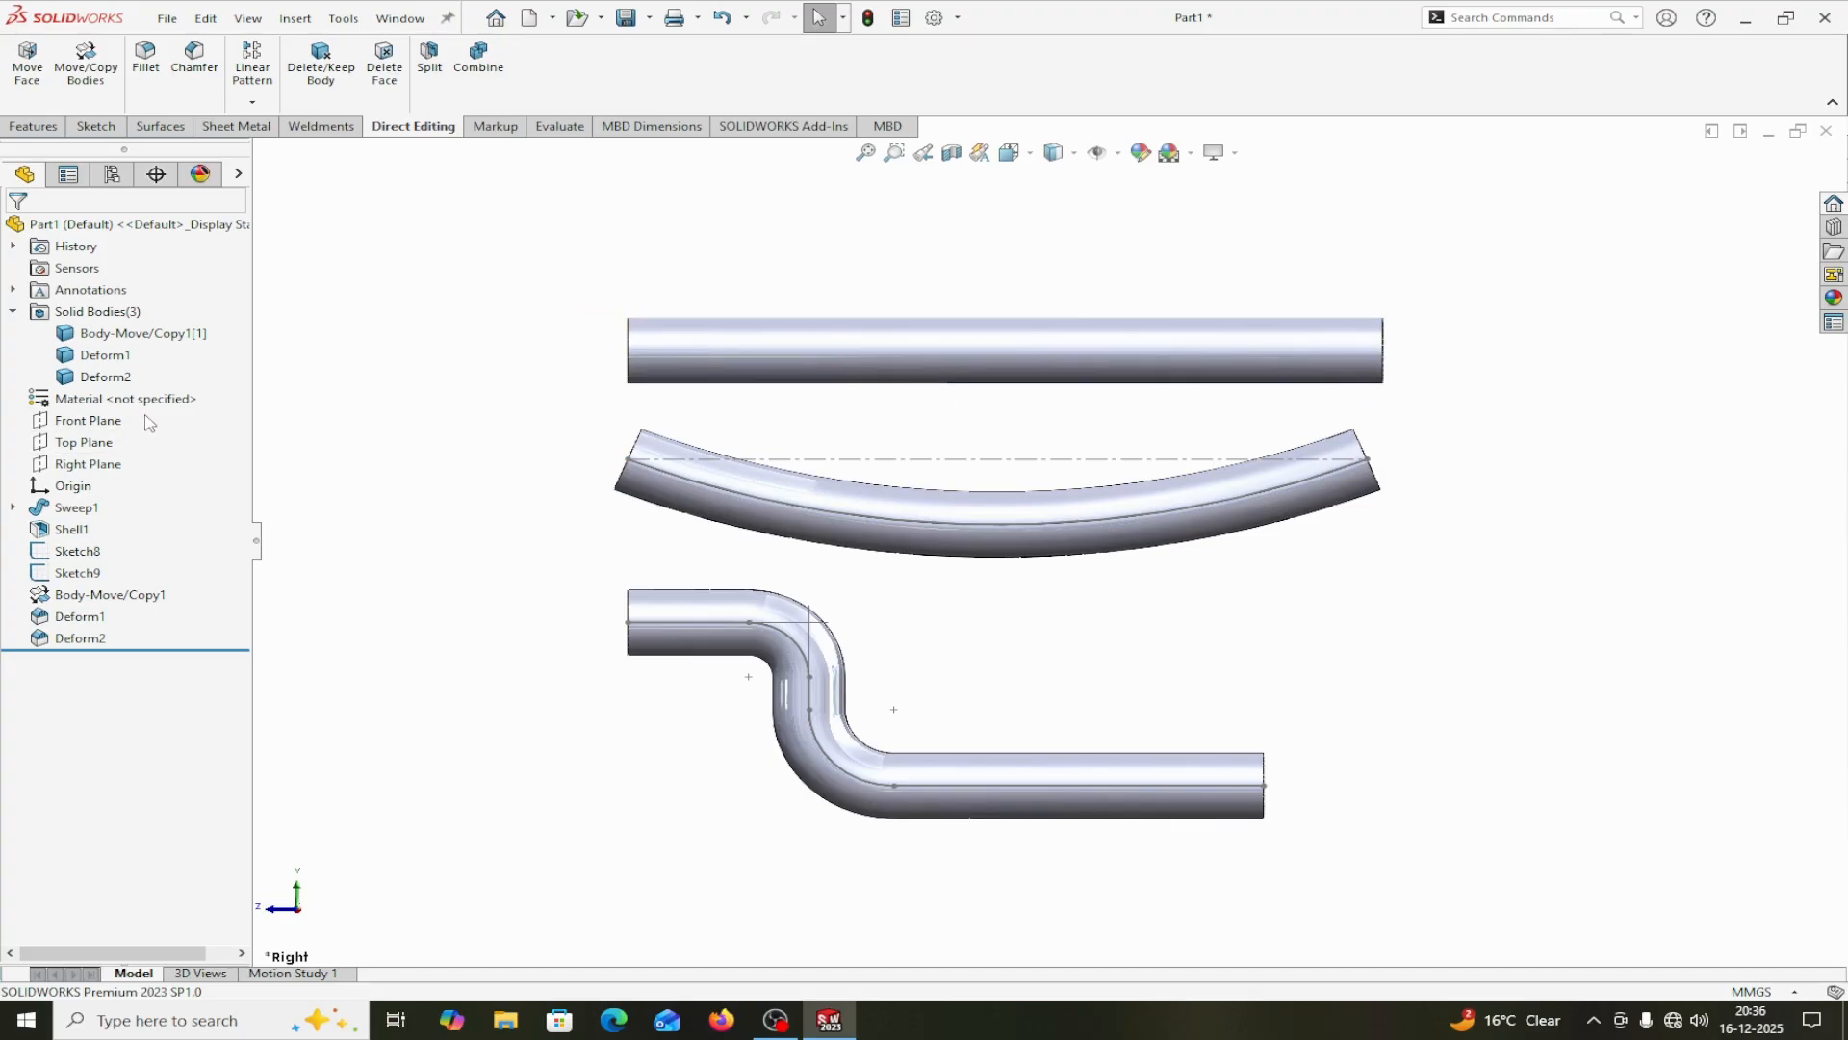
Color the straight tube body yellow.
{"action": "left_click", "coordinate": [237, 173]}
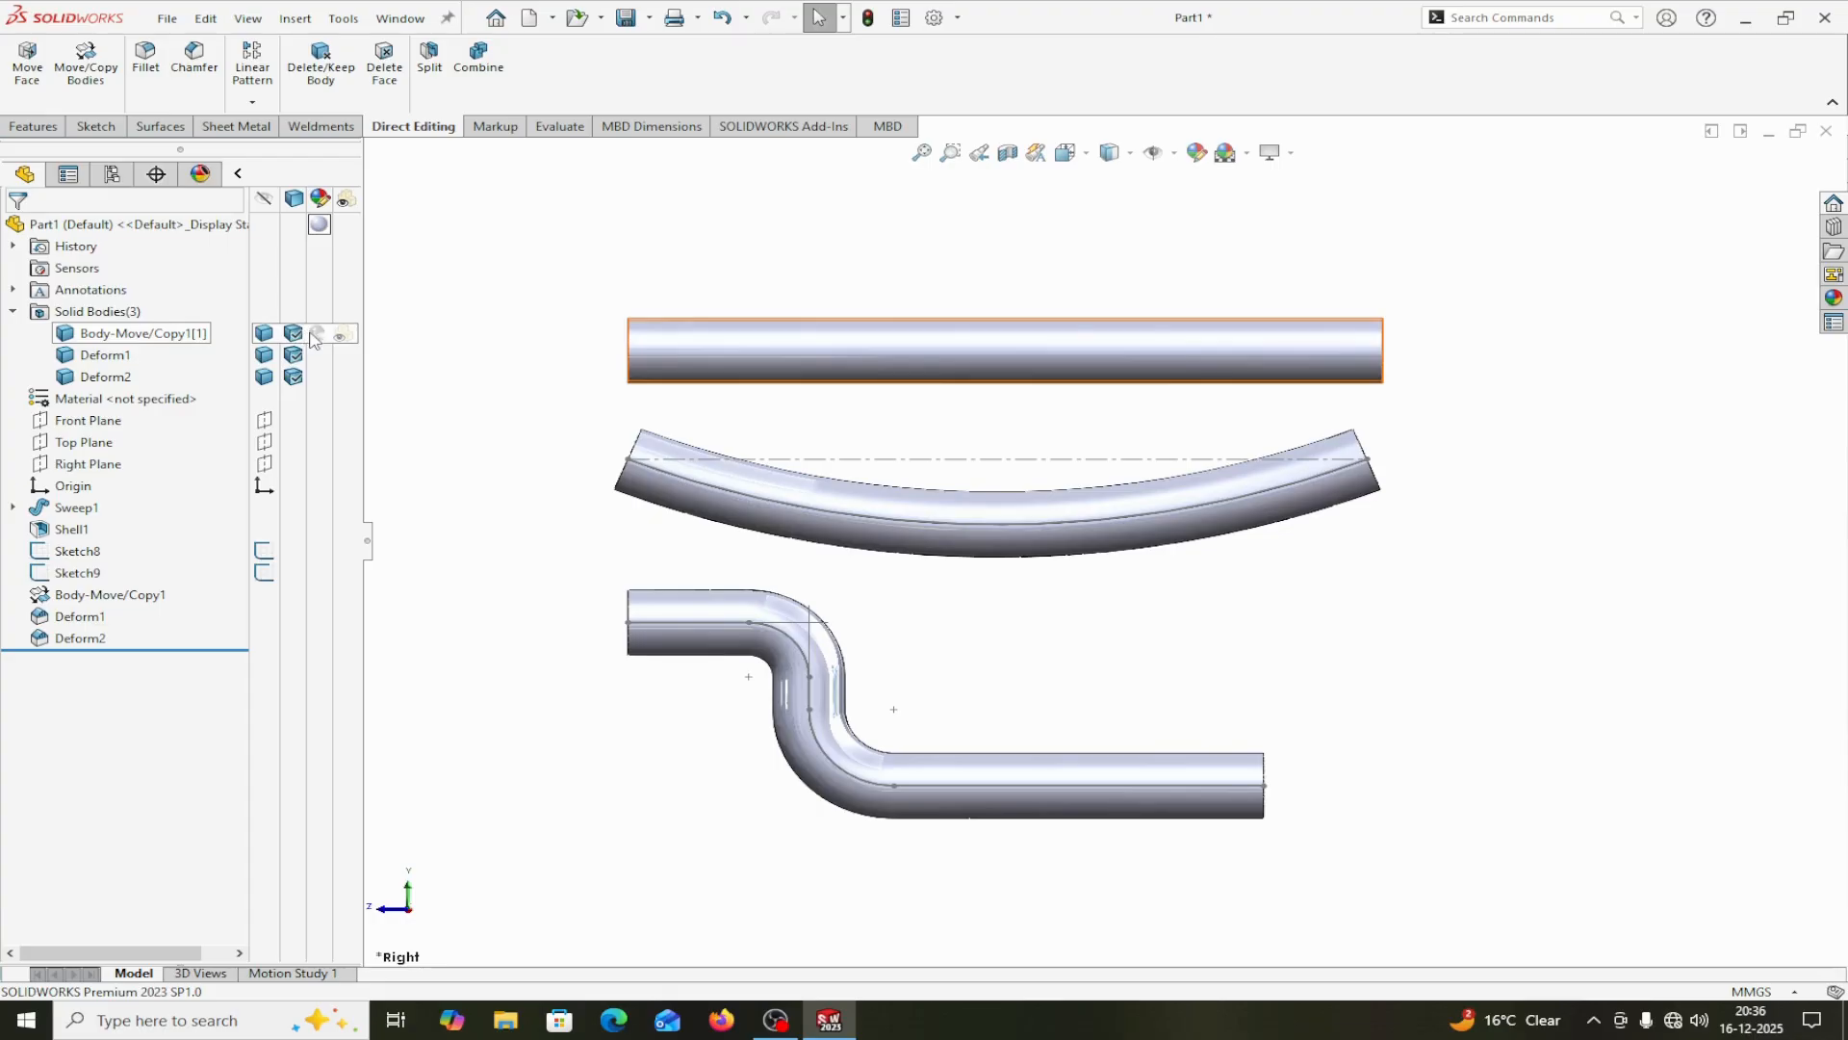
{"action": "left_click", "coordinate": [311, 337]}
{"action": "left_click", "coordinate": [337, 345]}
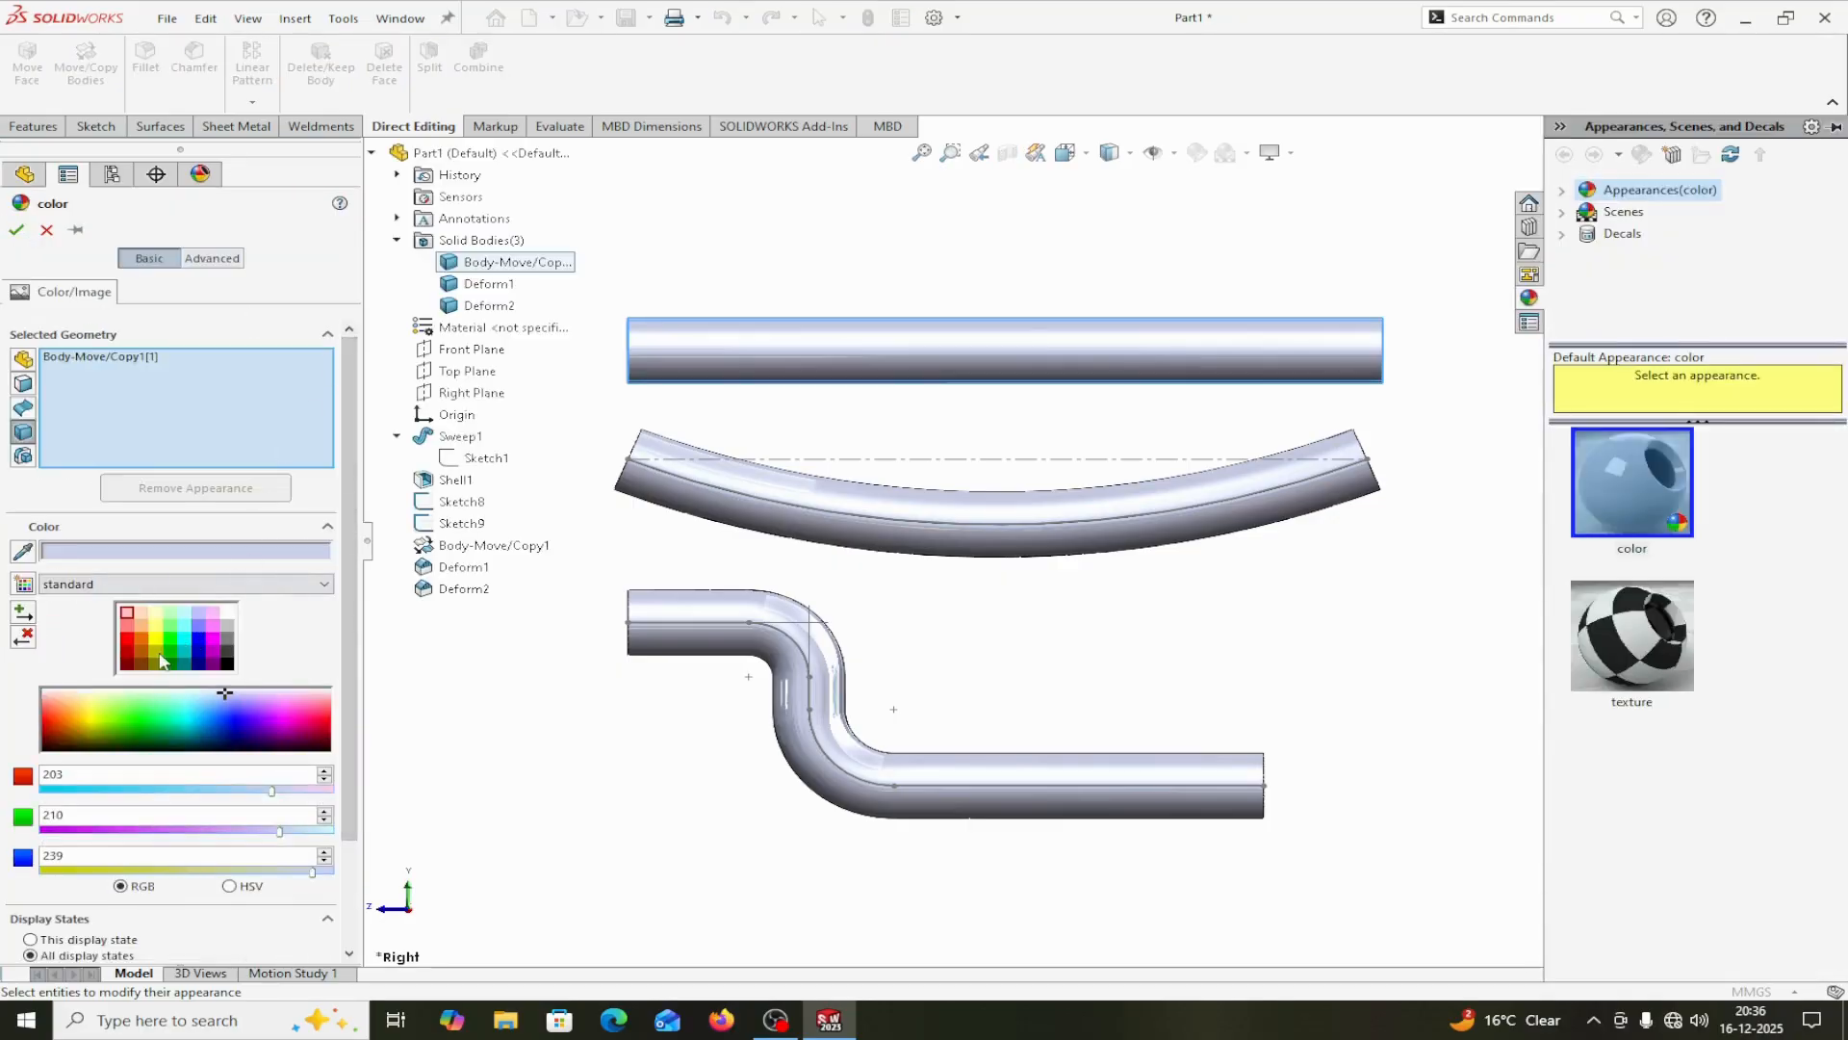
{"action": "left_click", "coordinate": [162, 643]}
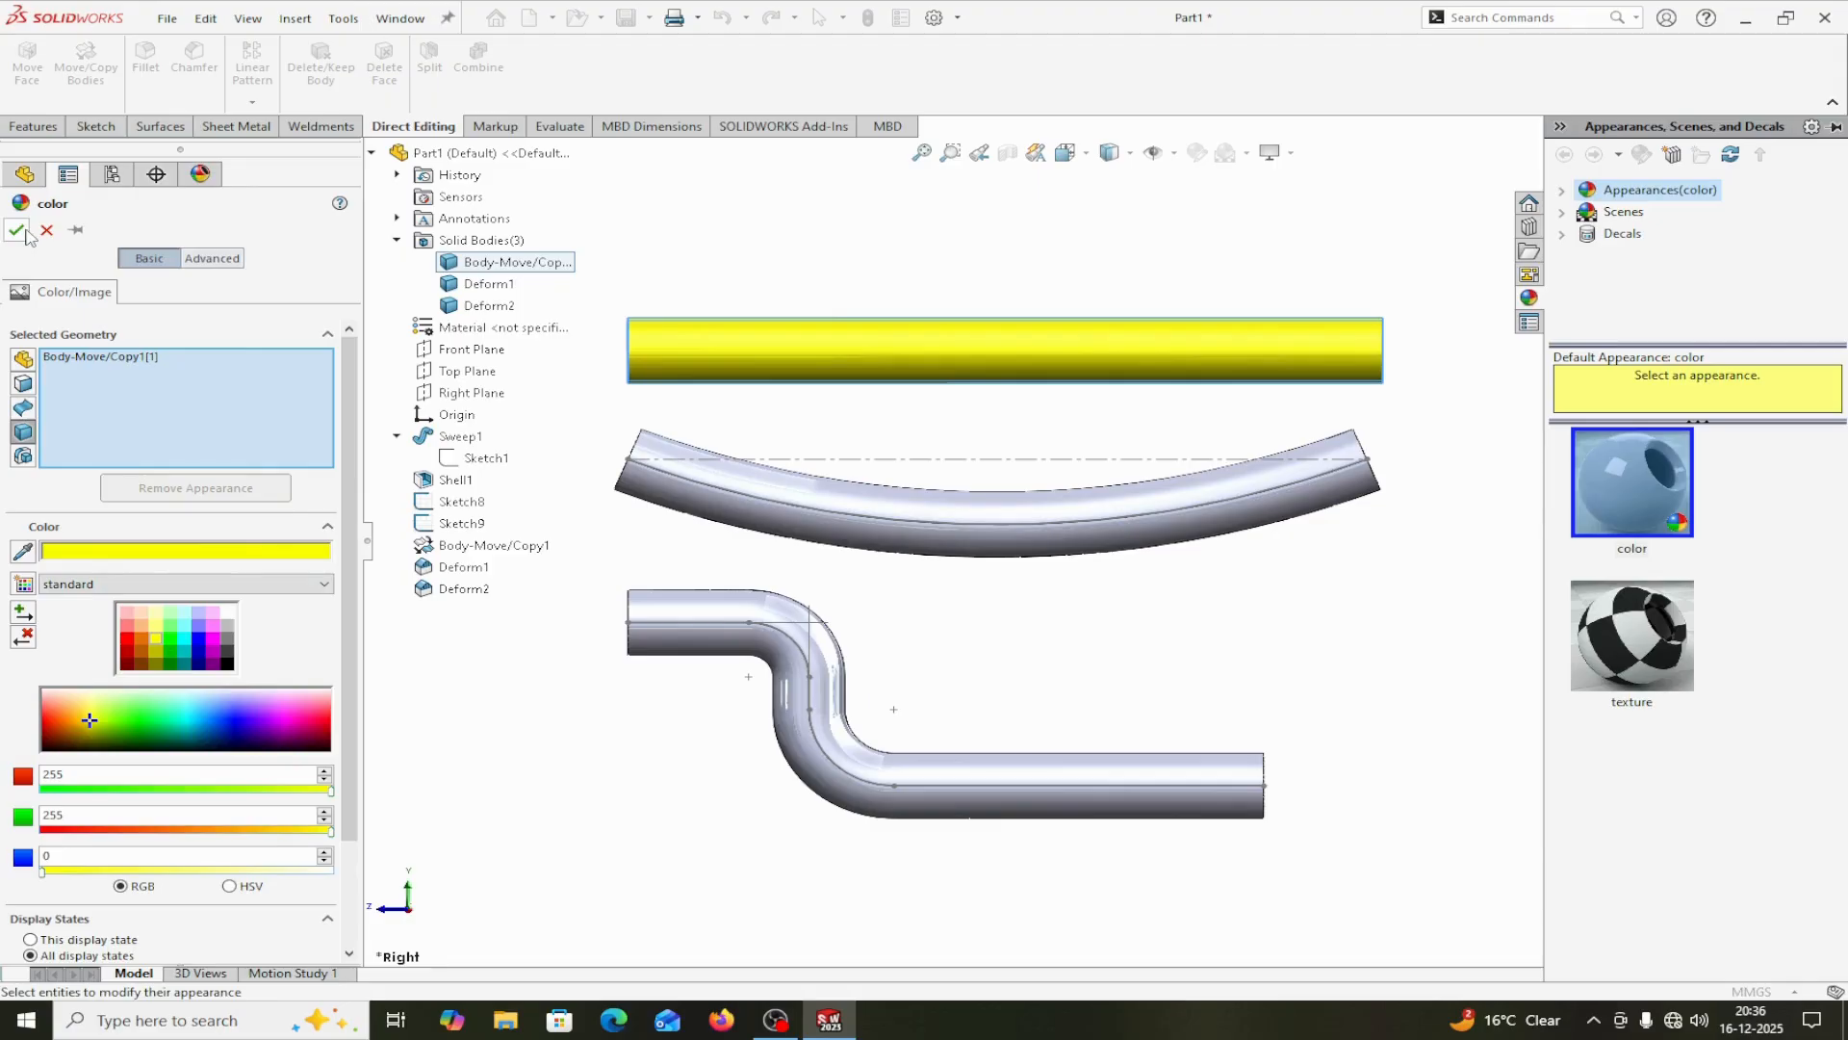
{"action": "left_click", "coordinate": [18, 230]}
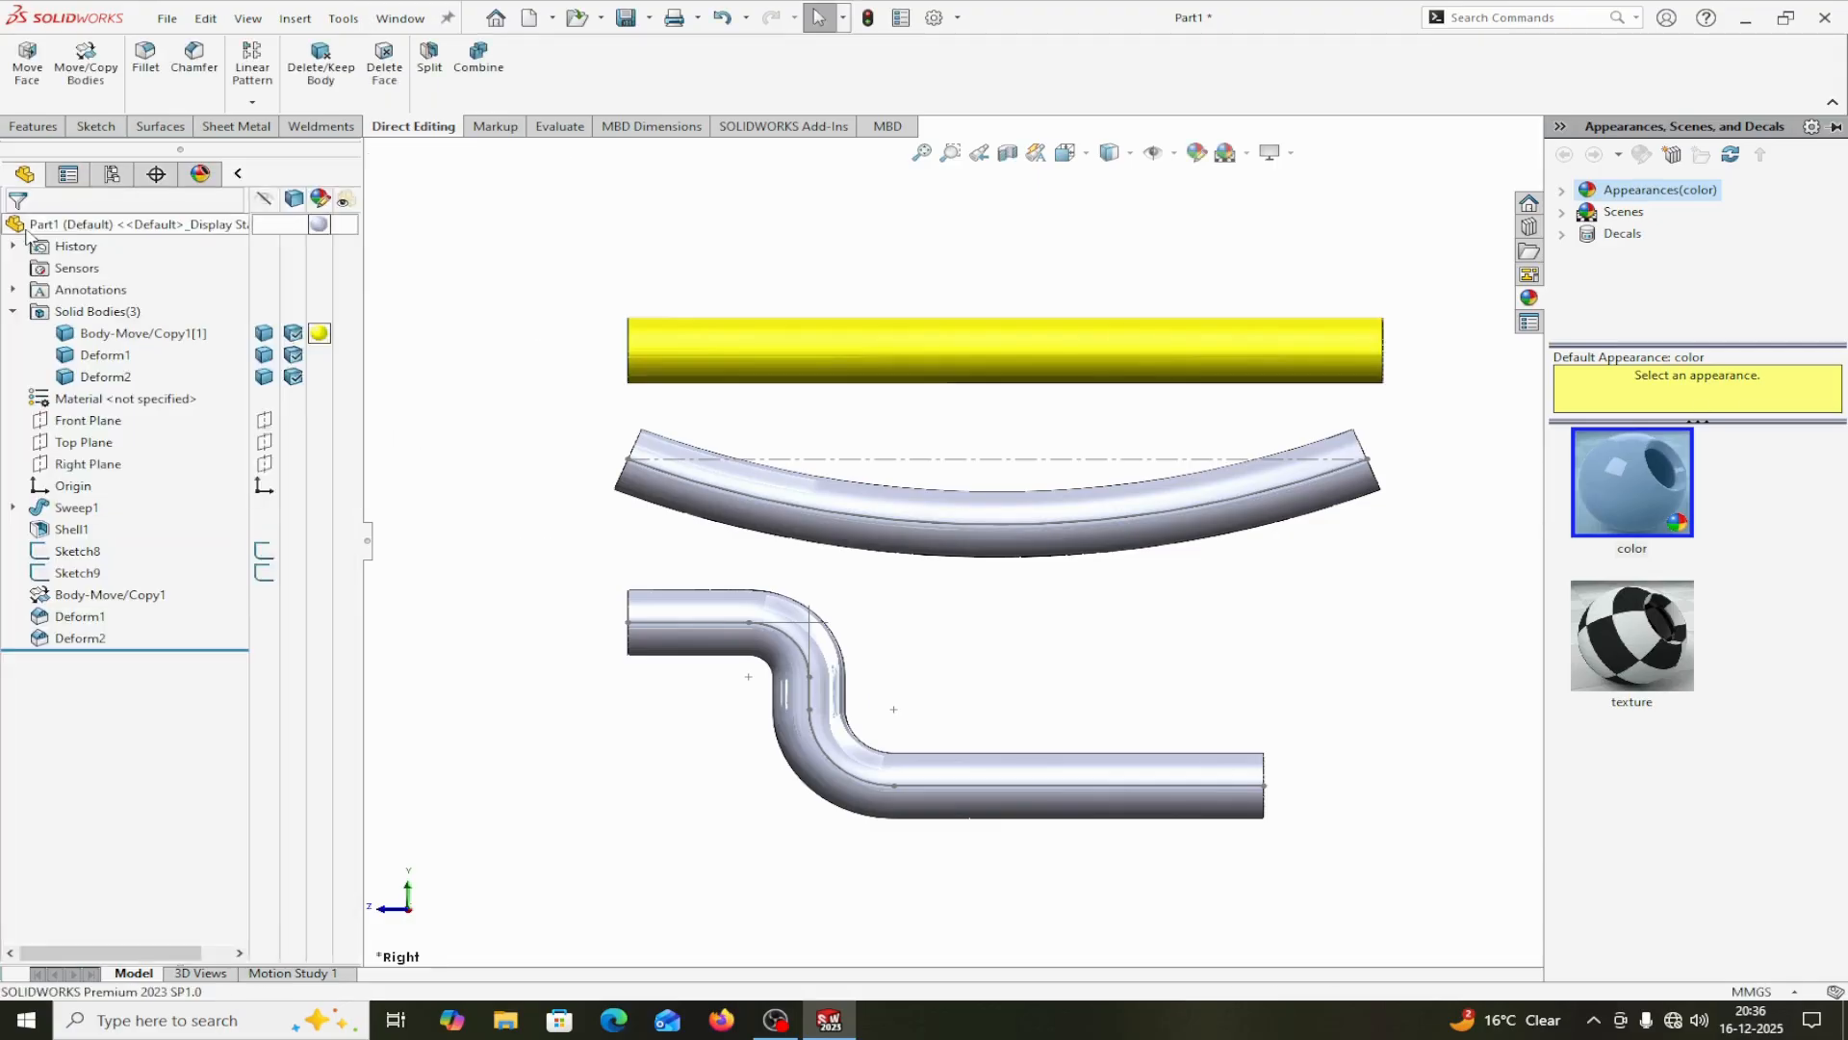
Color the arc-bent tube body green.
{"action": "left_click", "coordinate": [318, 355]}
{"action": "left_click", "coordinate": [364, 377]}
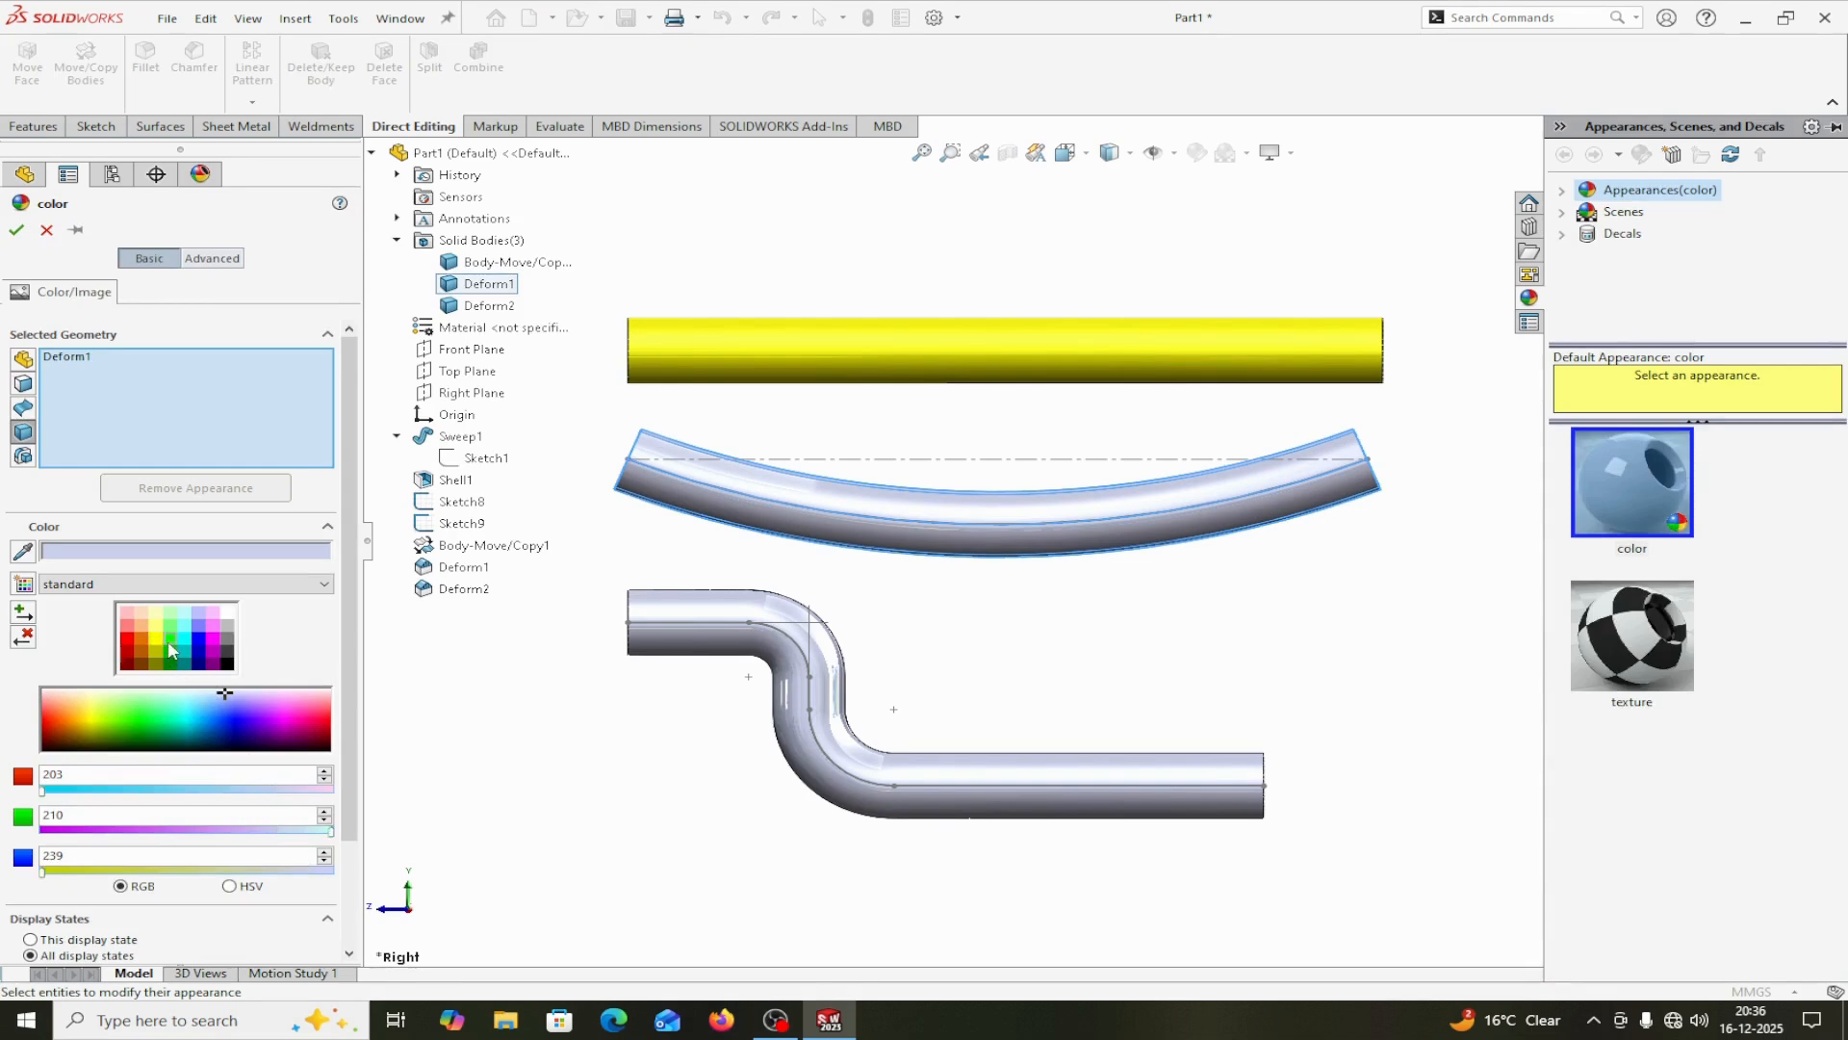
{"action": "left_click", "coordinate": [169, 644]}
{"action": "left_click", "coordinate": [16, 230]}
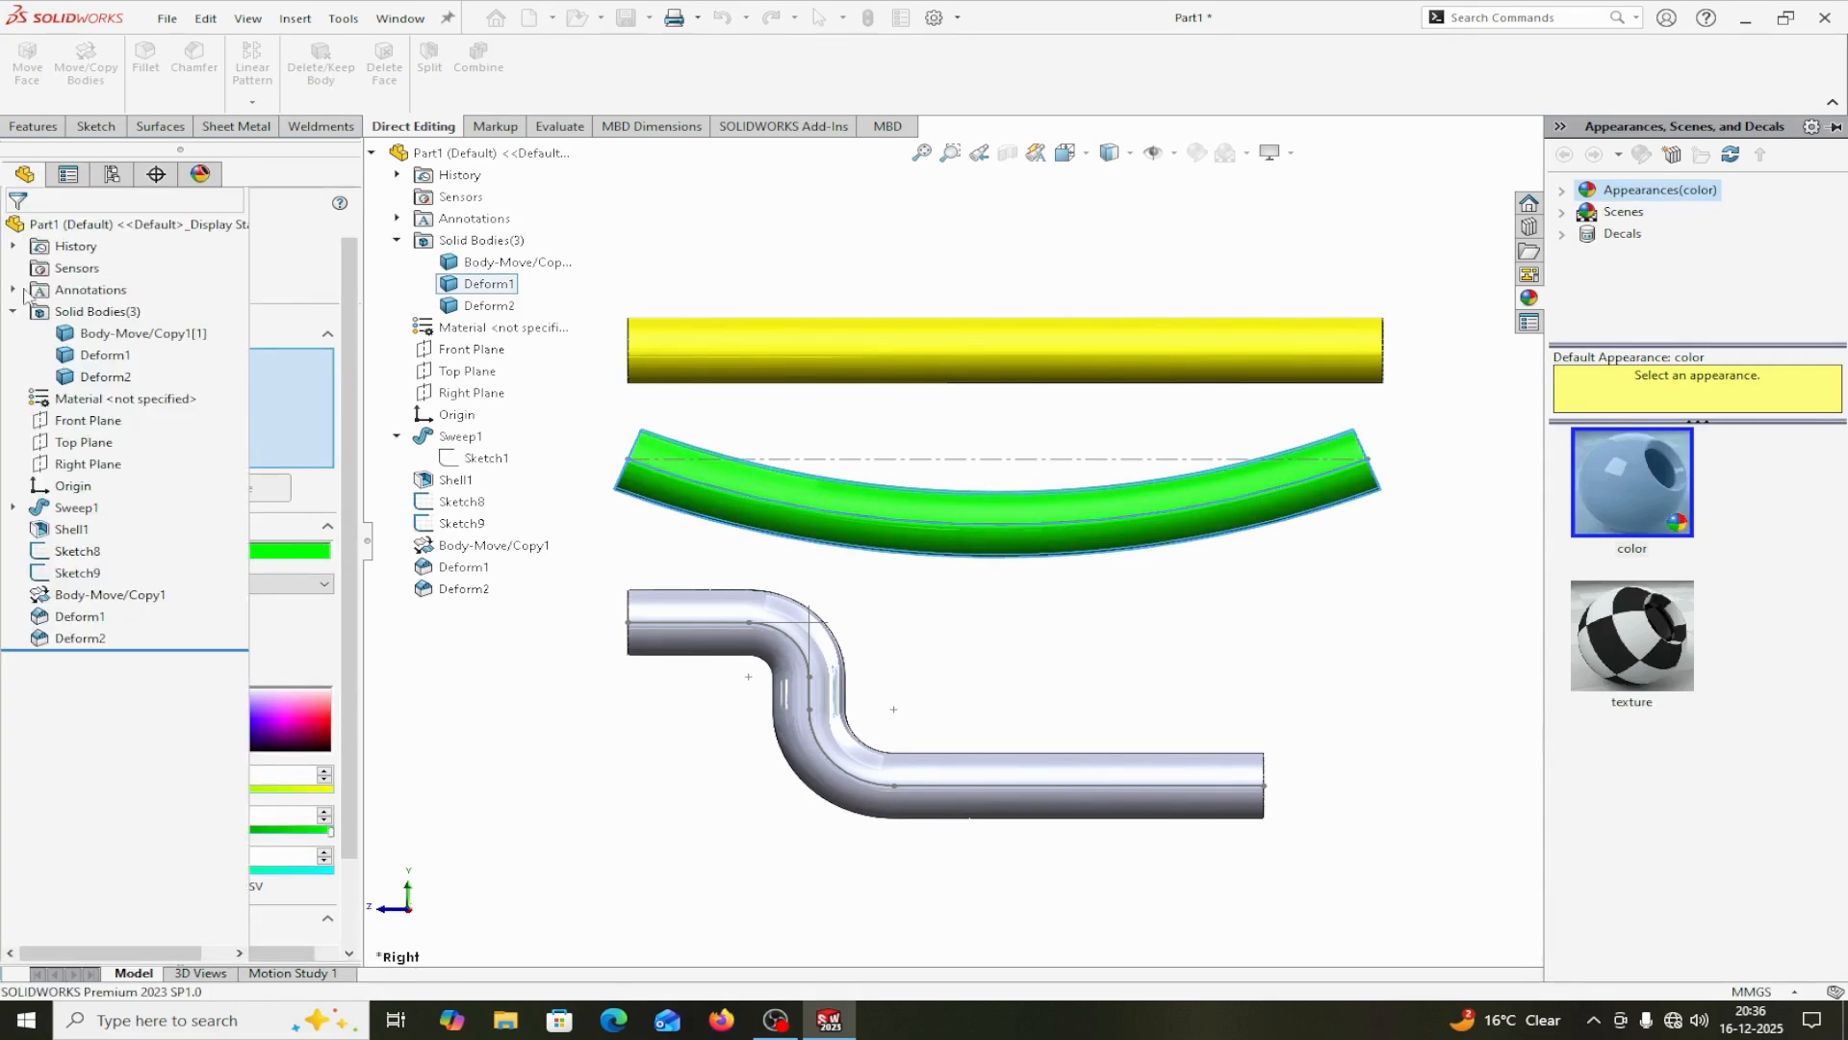
Color the stepped tube body cyan and collapse the display pane.
{"action": "right_click", "coordinate": [319, 376]}
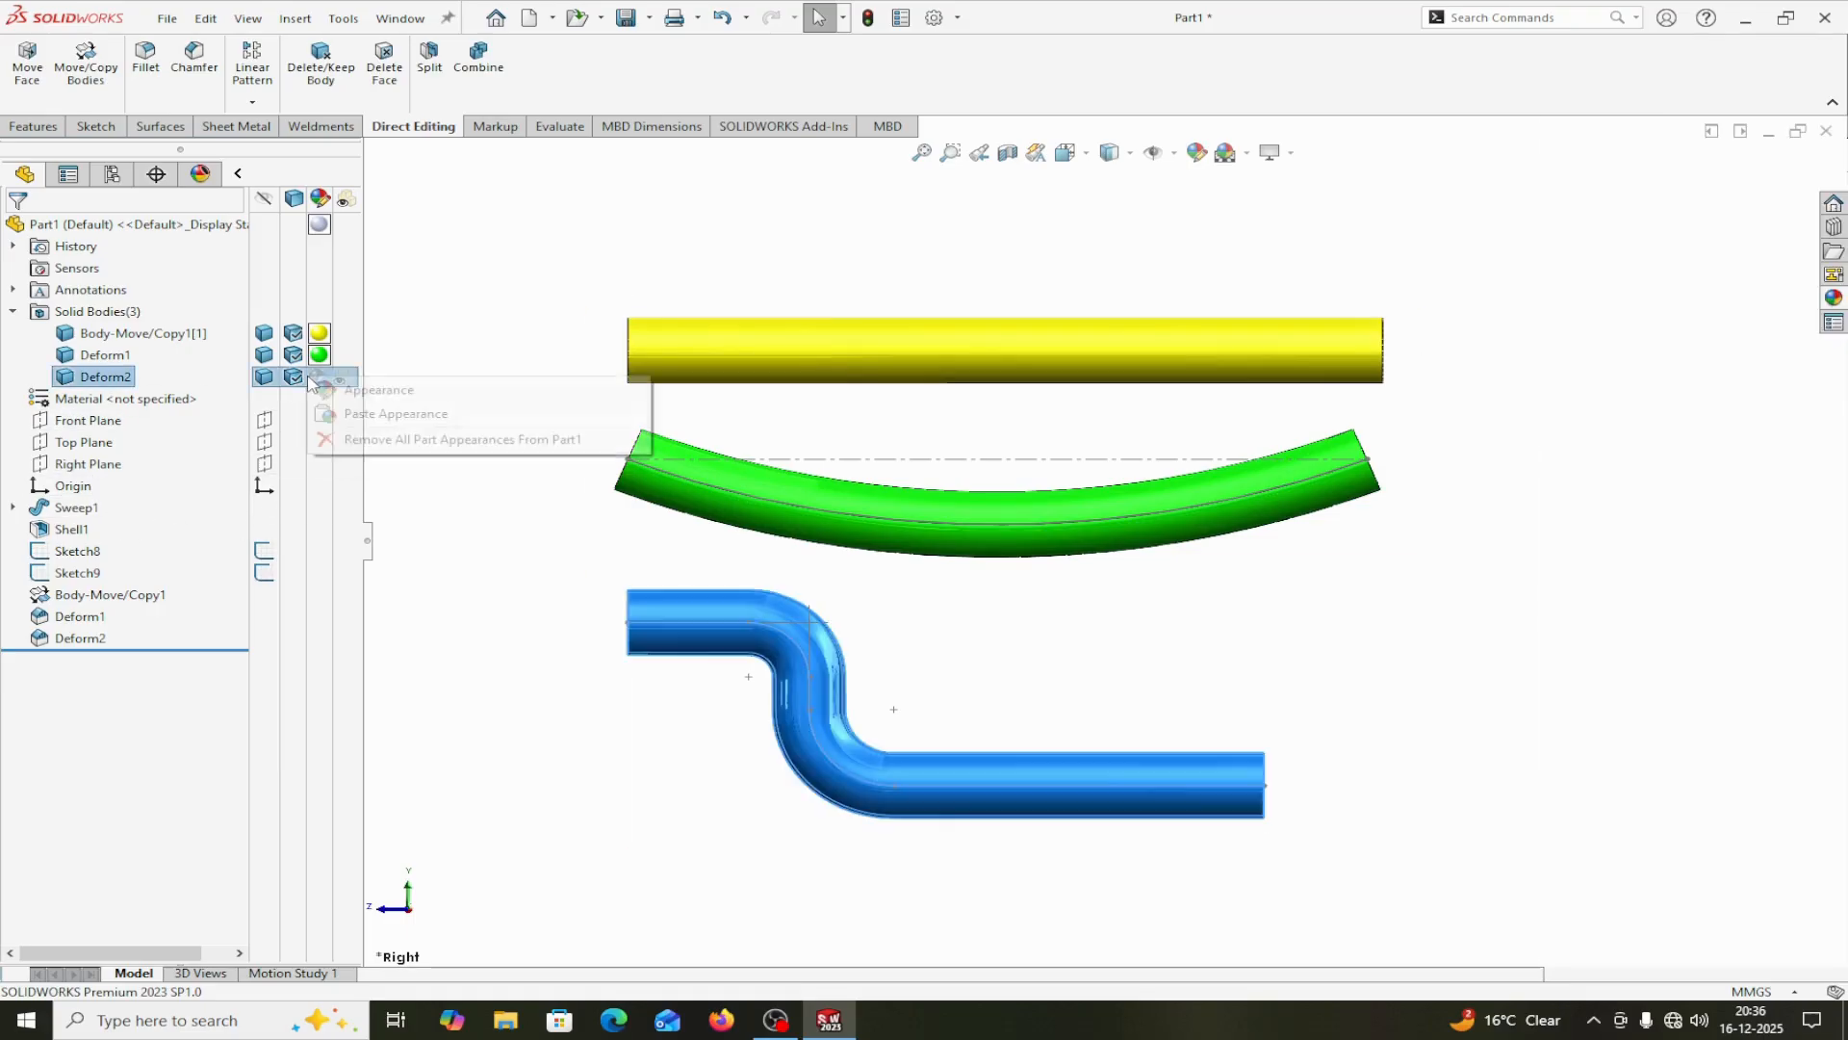
{"action": "left_click", "coordinate": [377, 390]}
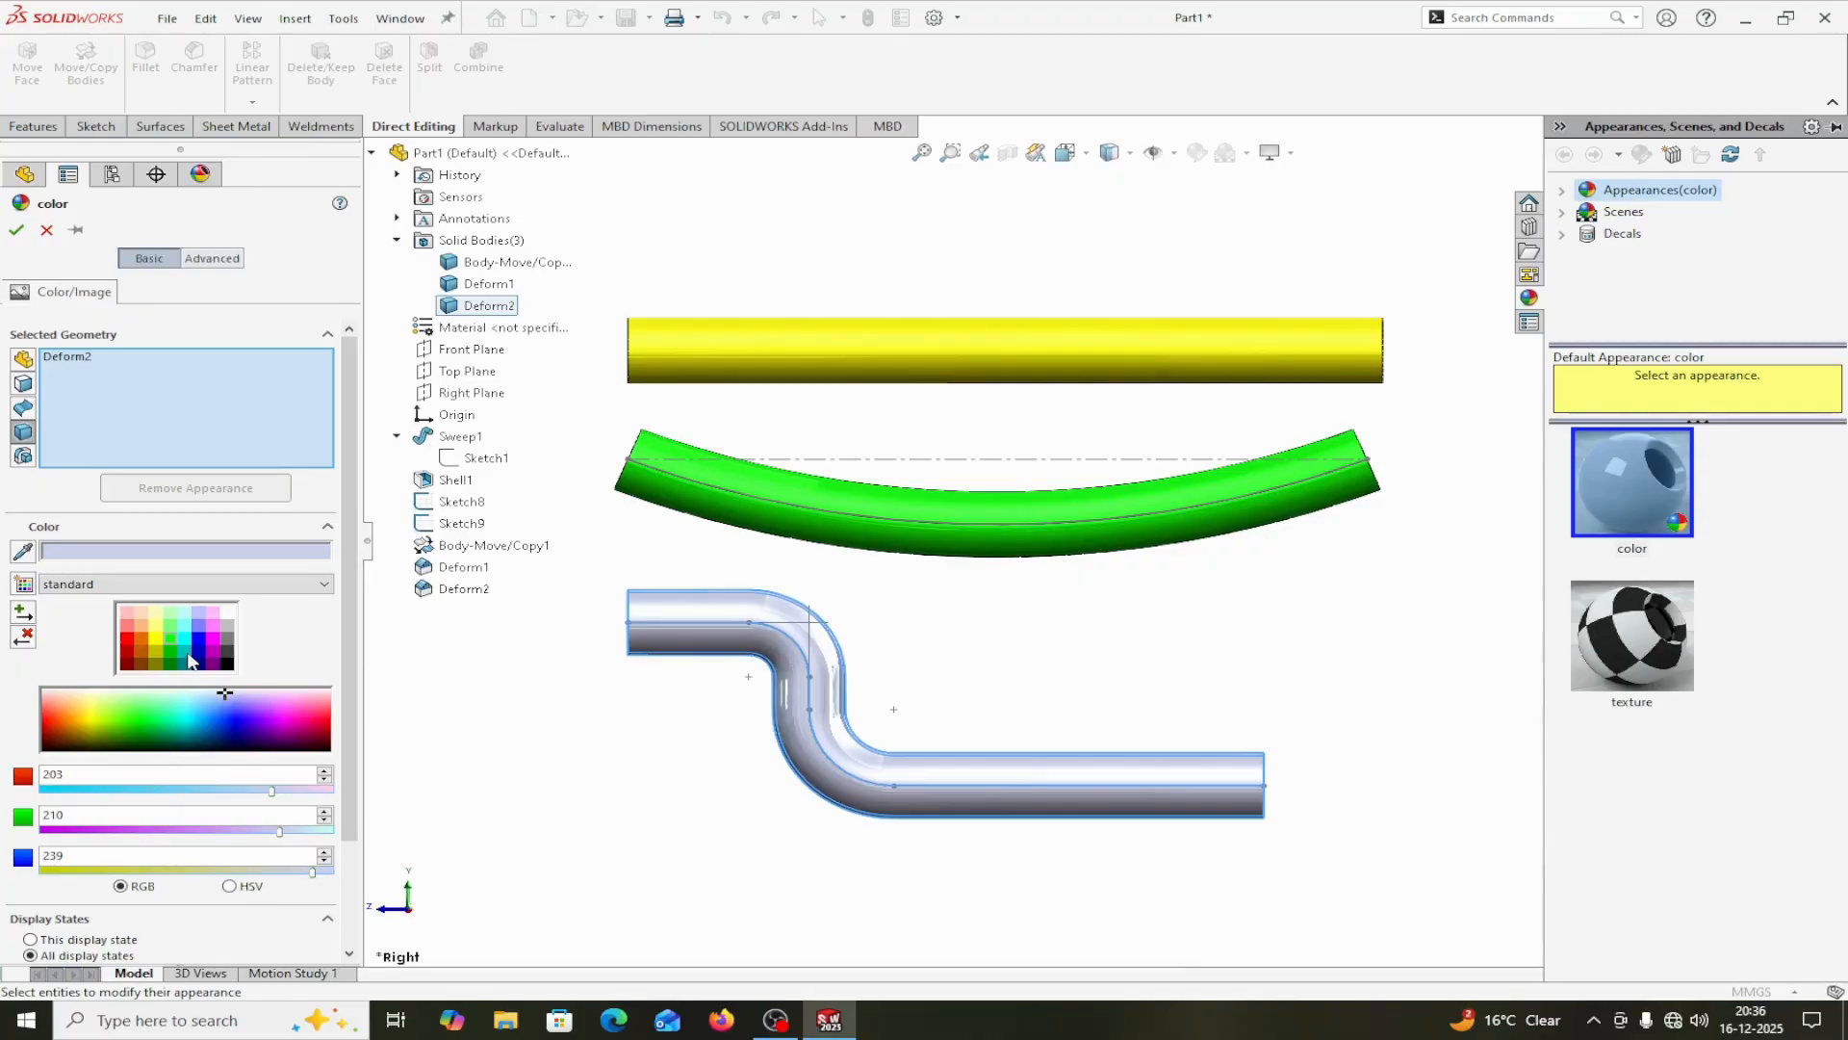
{"action": "left_click", "coordinate": [192, 644]}
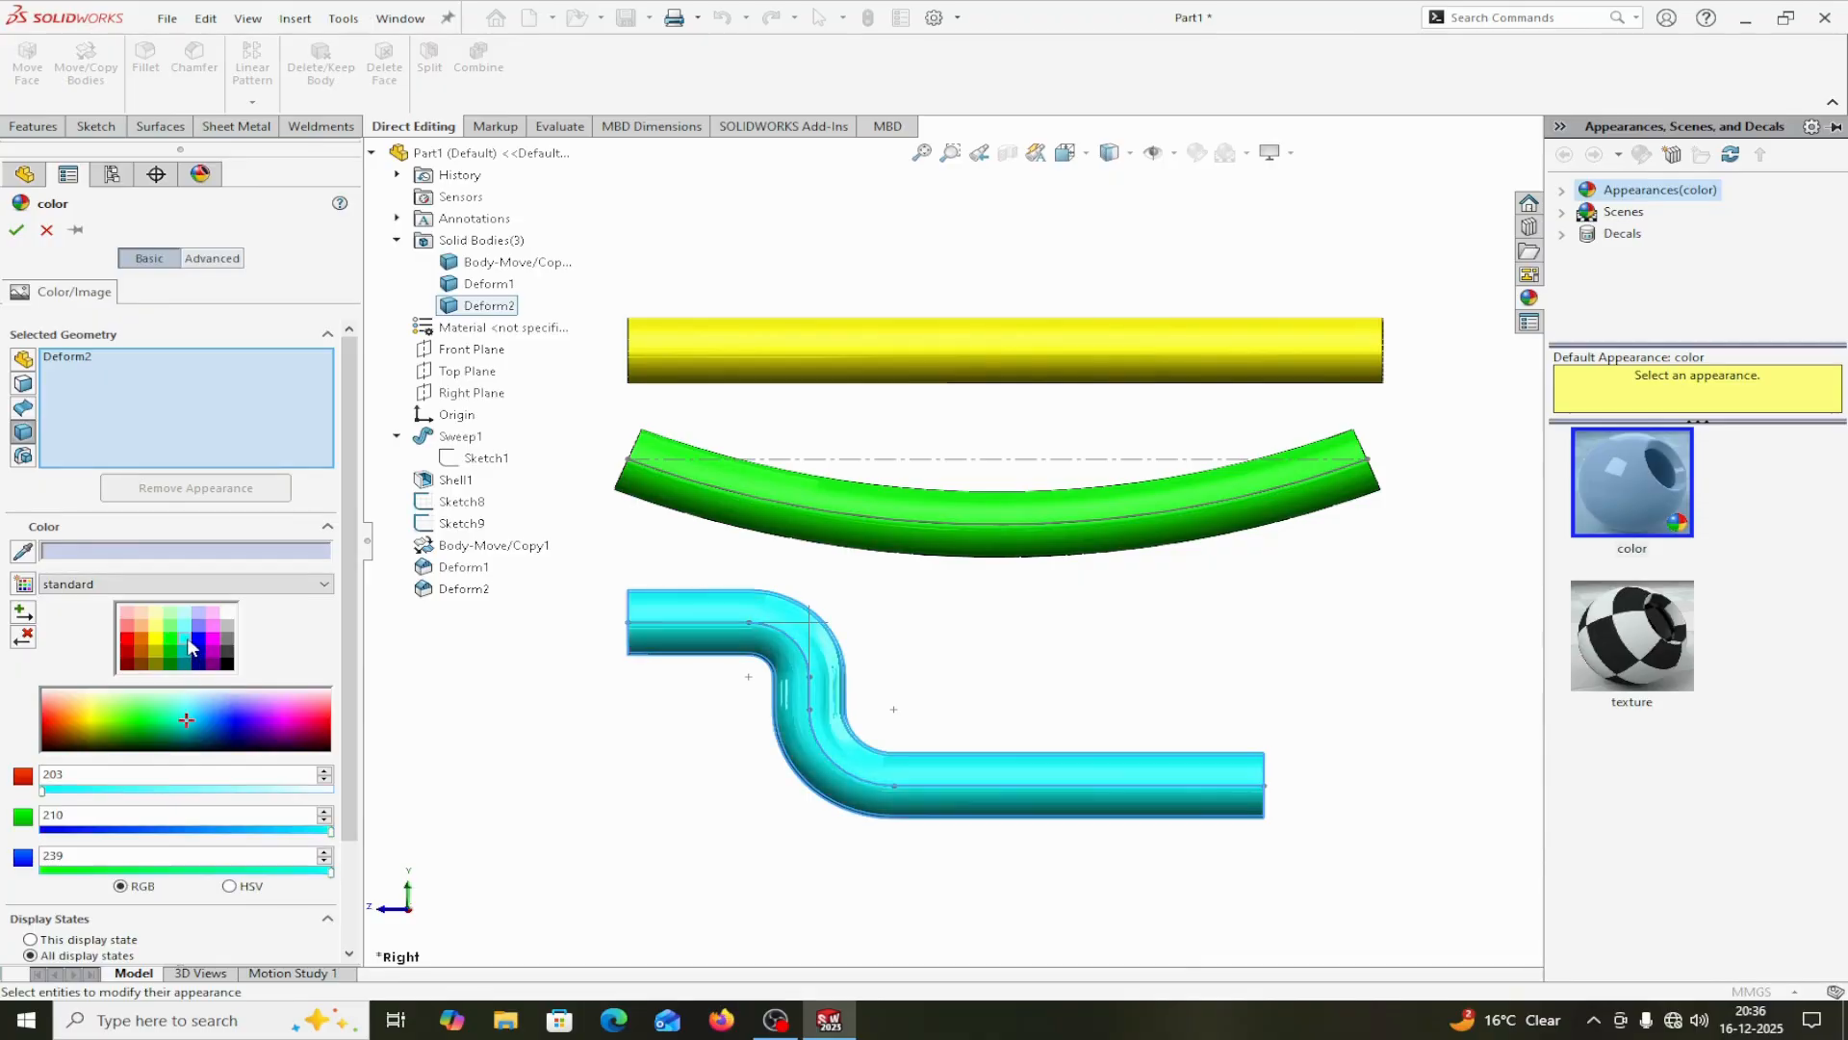
{"action": "left_click", "coordinate": [18, 232]}
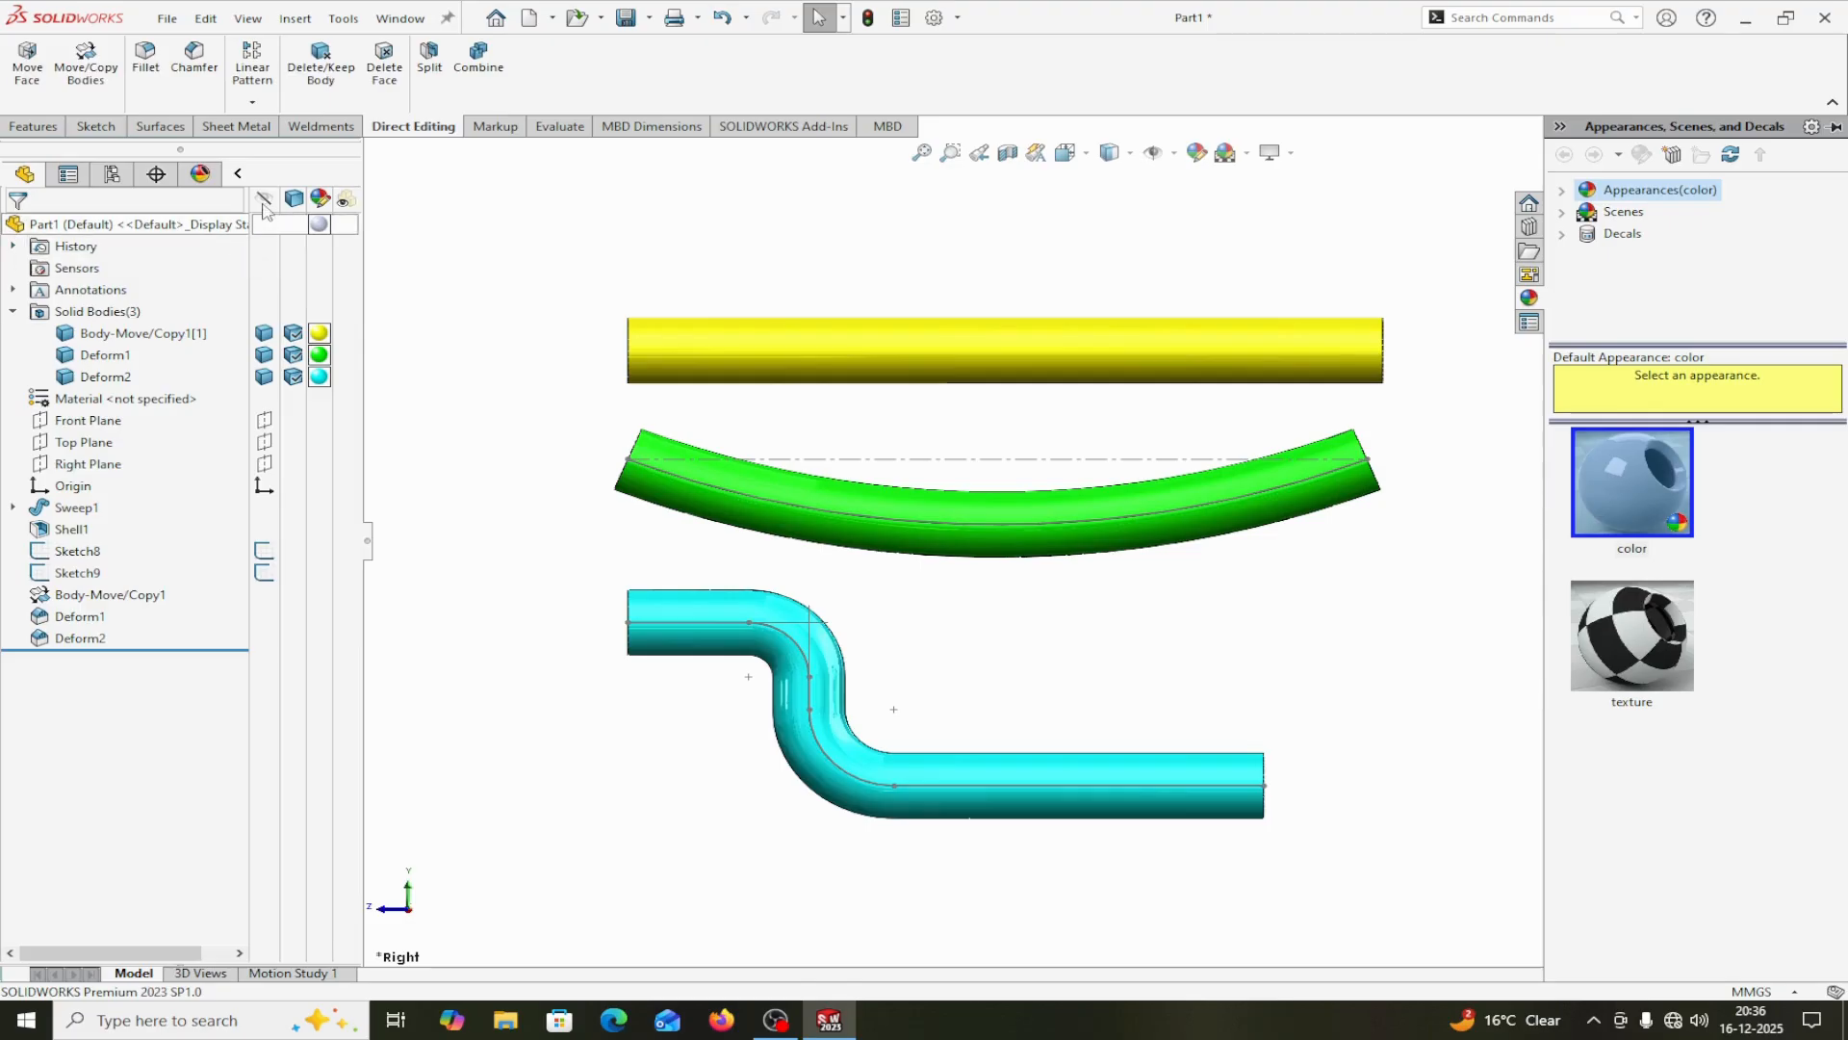
{"action": "left_click", "coordinate": [238, 175]}
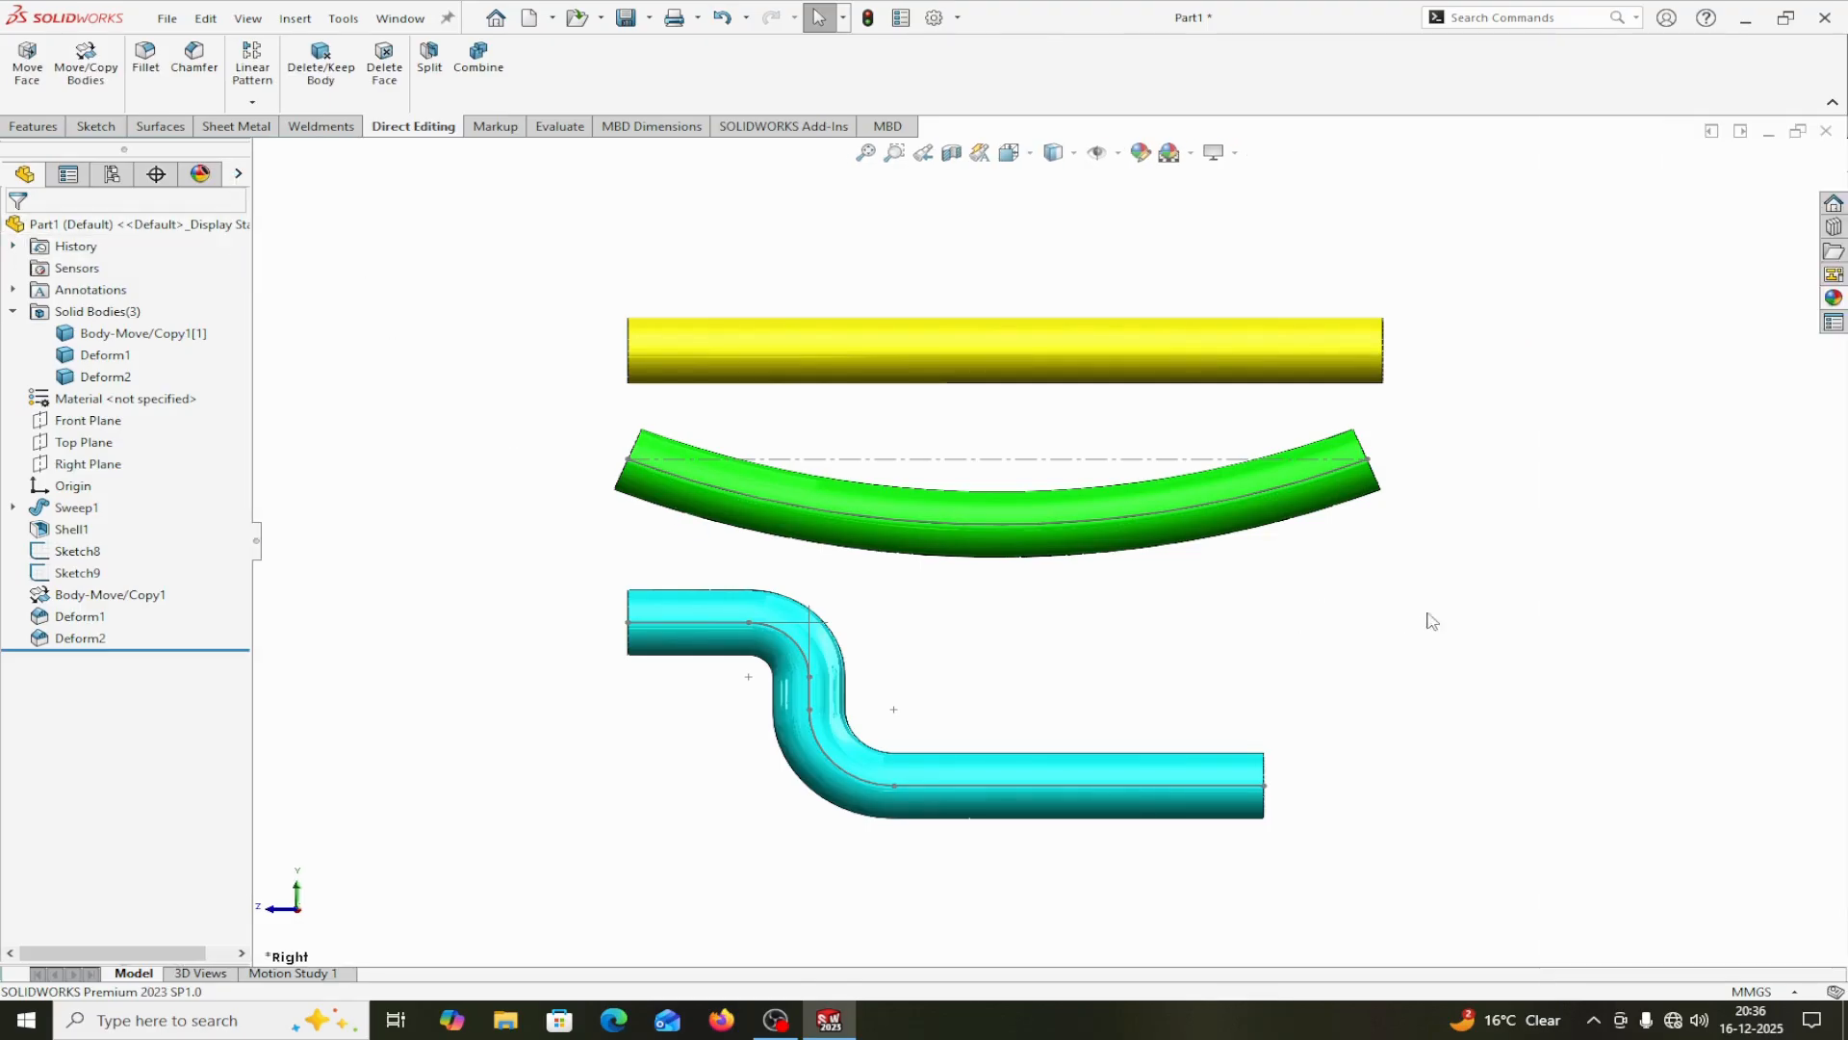
Hide the arc path sketch (Sketch8) and the stepped path sketch (Sketch9) so only the three tube bodies are displayed.
{"action": "mouse_move", "coordinate": [1452, 619]}
{"action": "middle_mouse_down"}
{"action": "mouse_move", "coordinate": [1514, 626]}
{"action": "mouse_move", "coordinate": [1420, 656]}
{"action": "mouse_move", "coordinate": [1399, 511]}
{"action": "mouse_move", "coordinate": [1416, 503]}
{"action": "mouse_move", "coordinate": [1448, 610]}
{"action": "mouse_move", "coordinate": [1510, 631]}
{"action": "mouse_move", "coordinate": [1530, 607]}
{"action": "mouse_move", "coordinate": [1440, 627]}
{"action": "middle_mouse_up"}
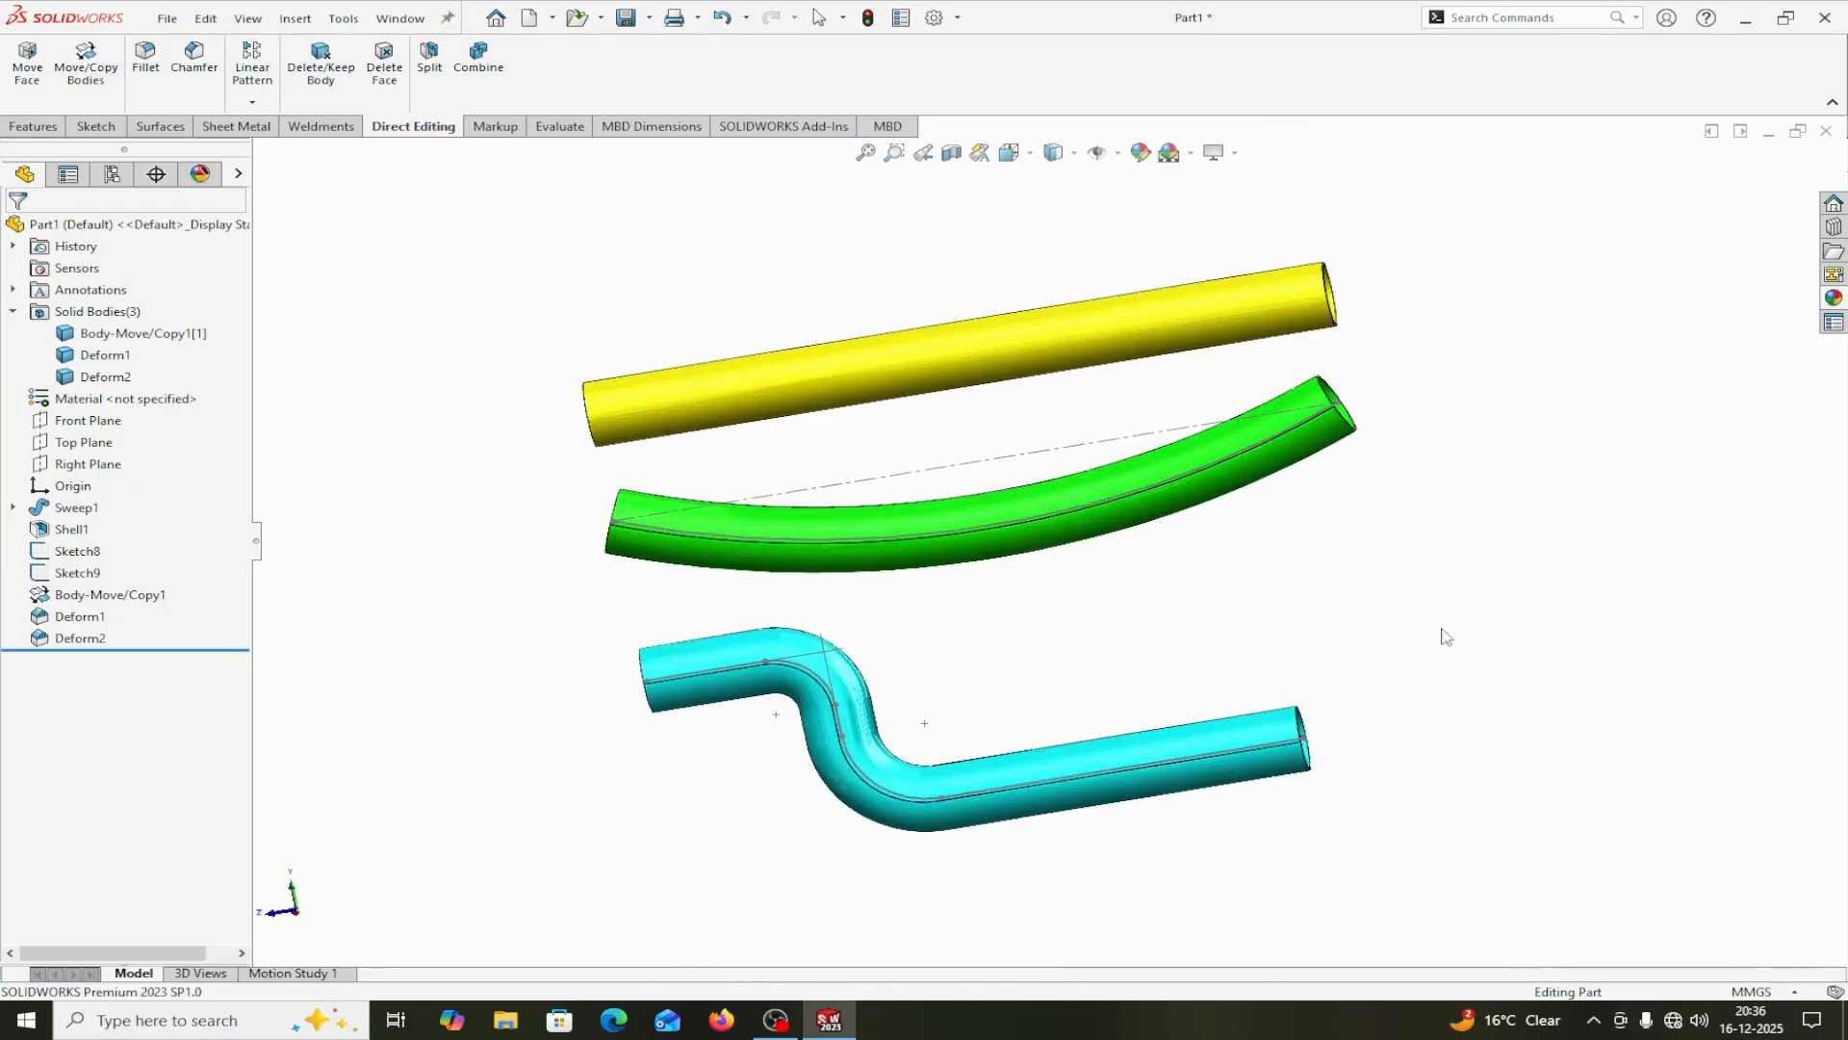
{"action": "right_click", "coordinate": [72, 558]}
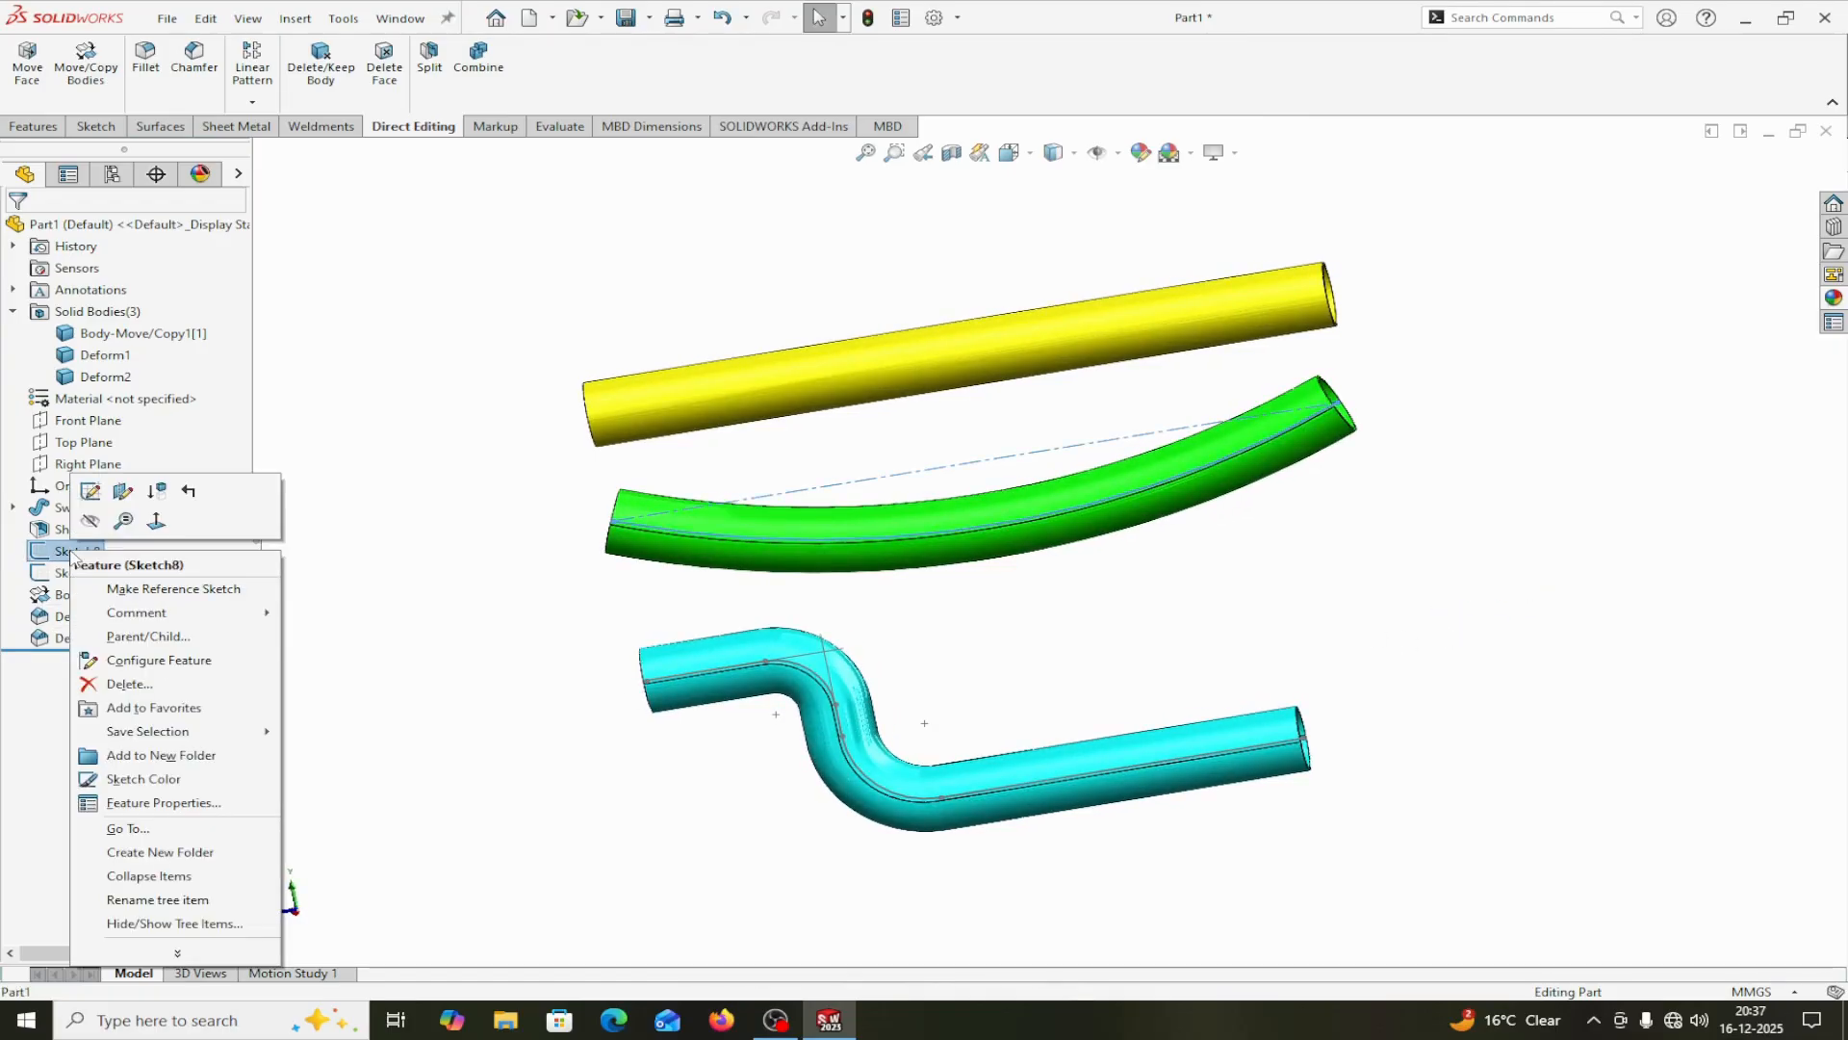
{"action": "key", "text": "Escape"}
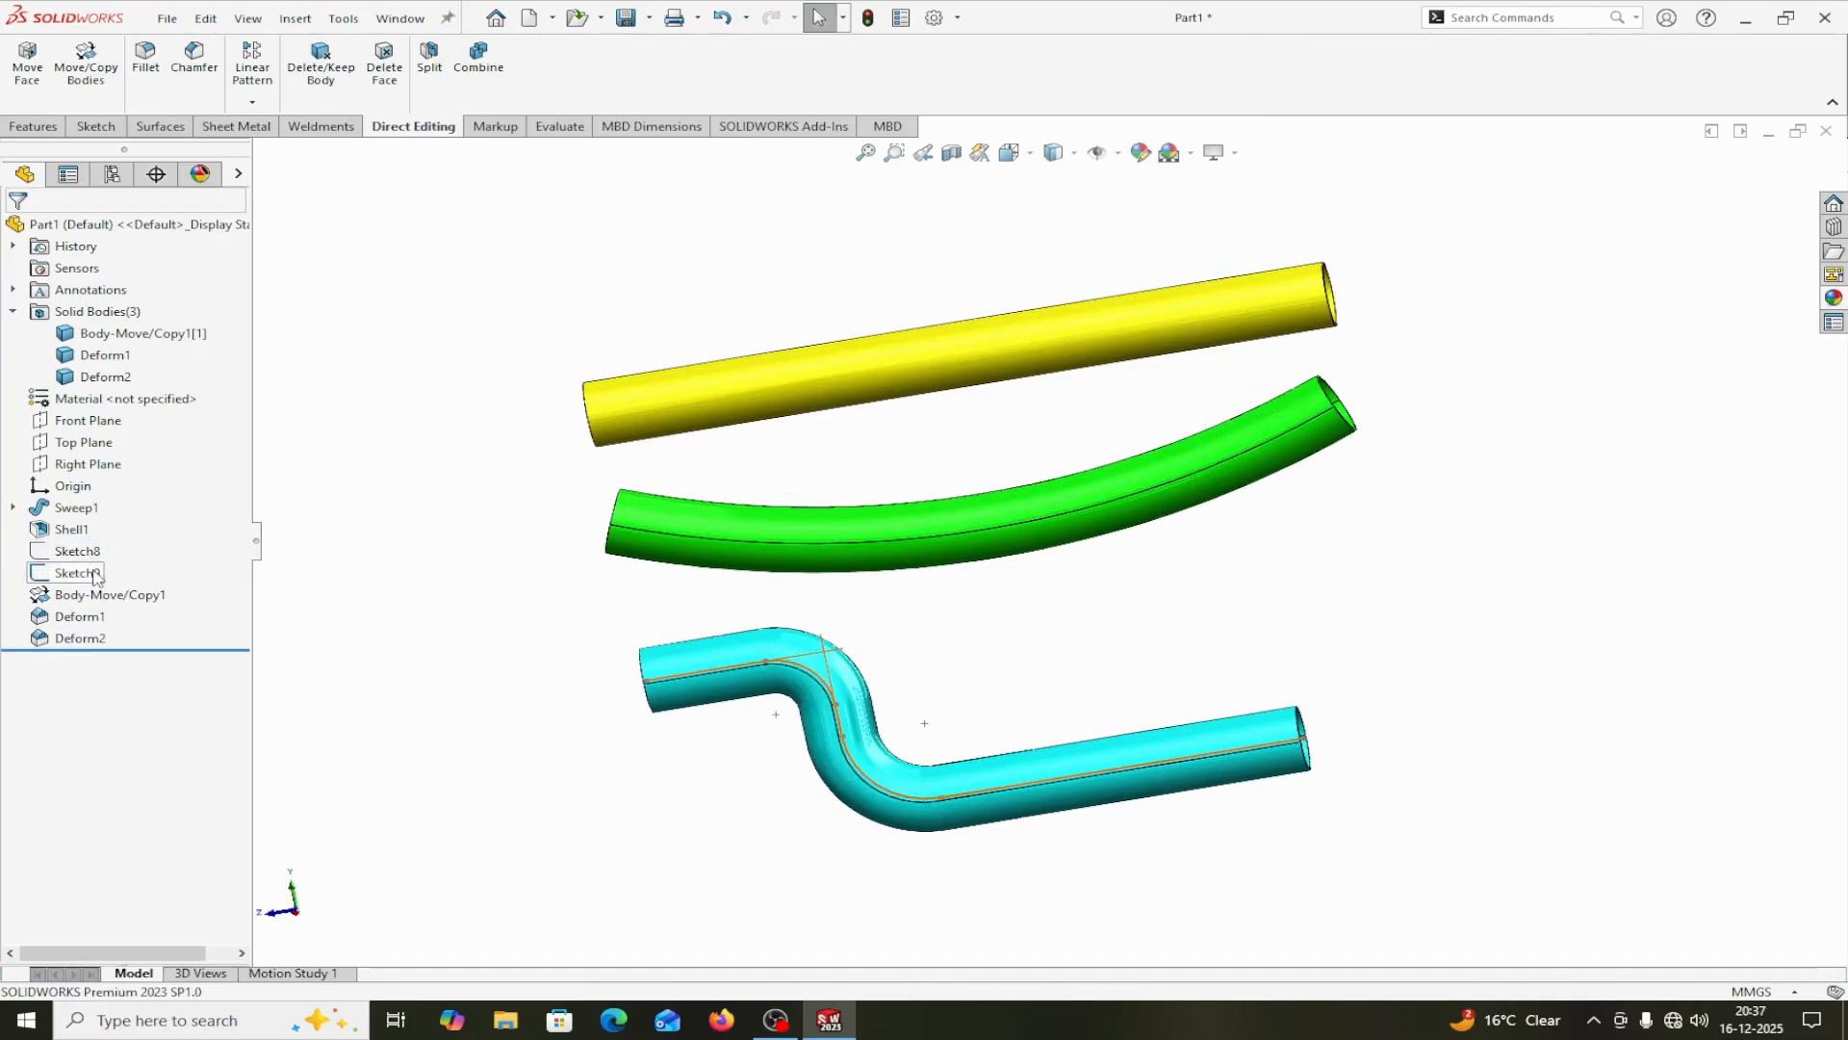
{"action": "right_click", "coordinate": [94, 574]}
{"action": "key", "text": "Escape"}
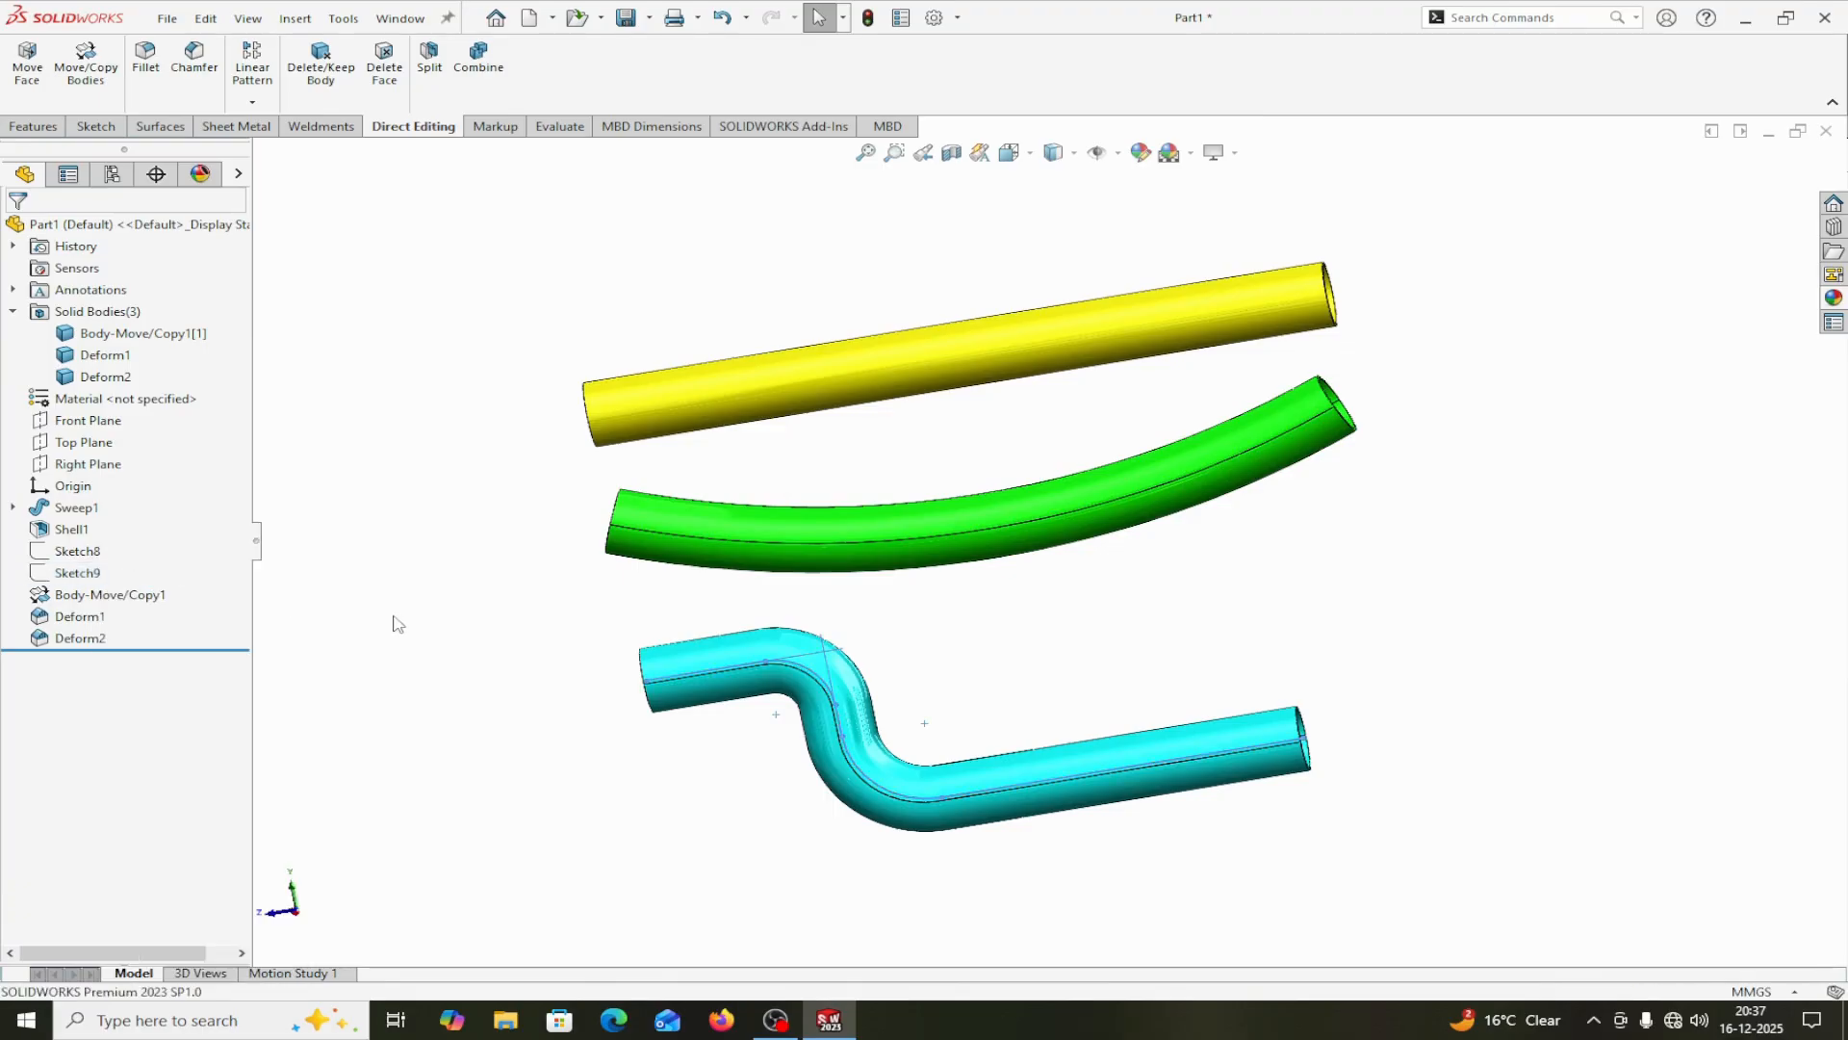
{"action": "right_click", "coordinate": [86, 576]}
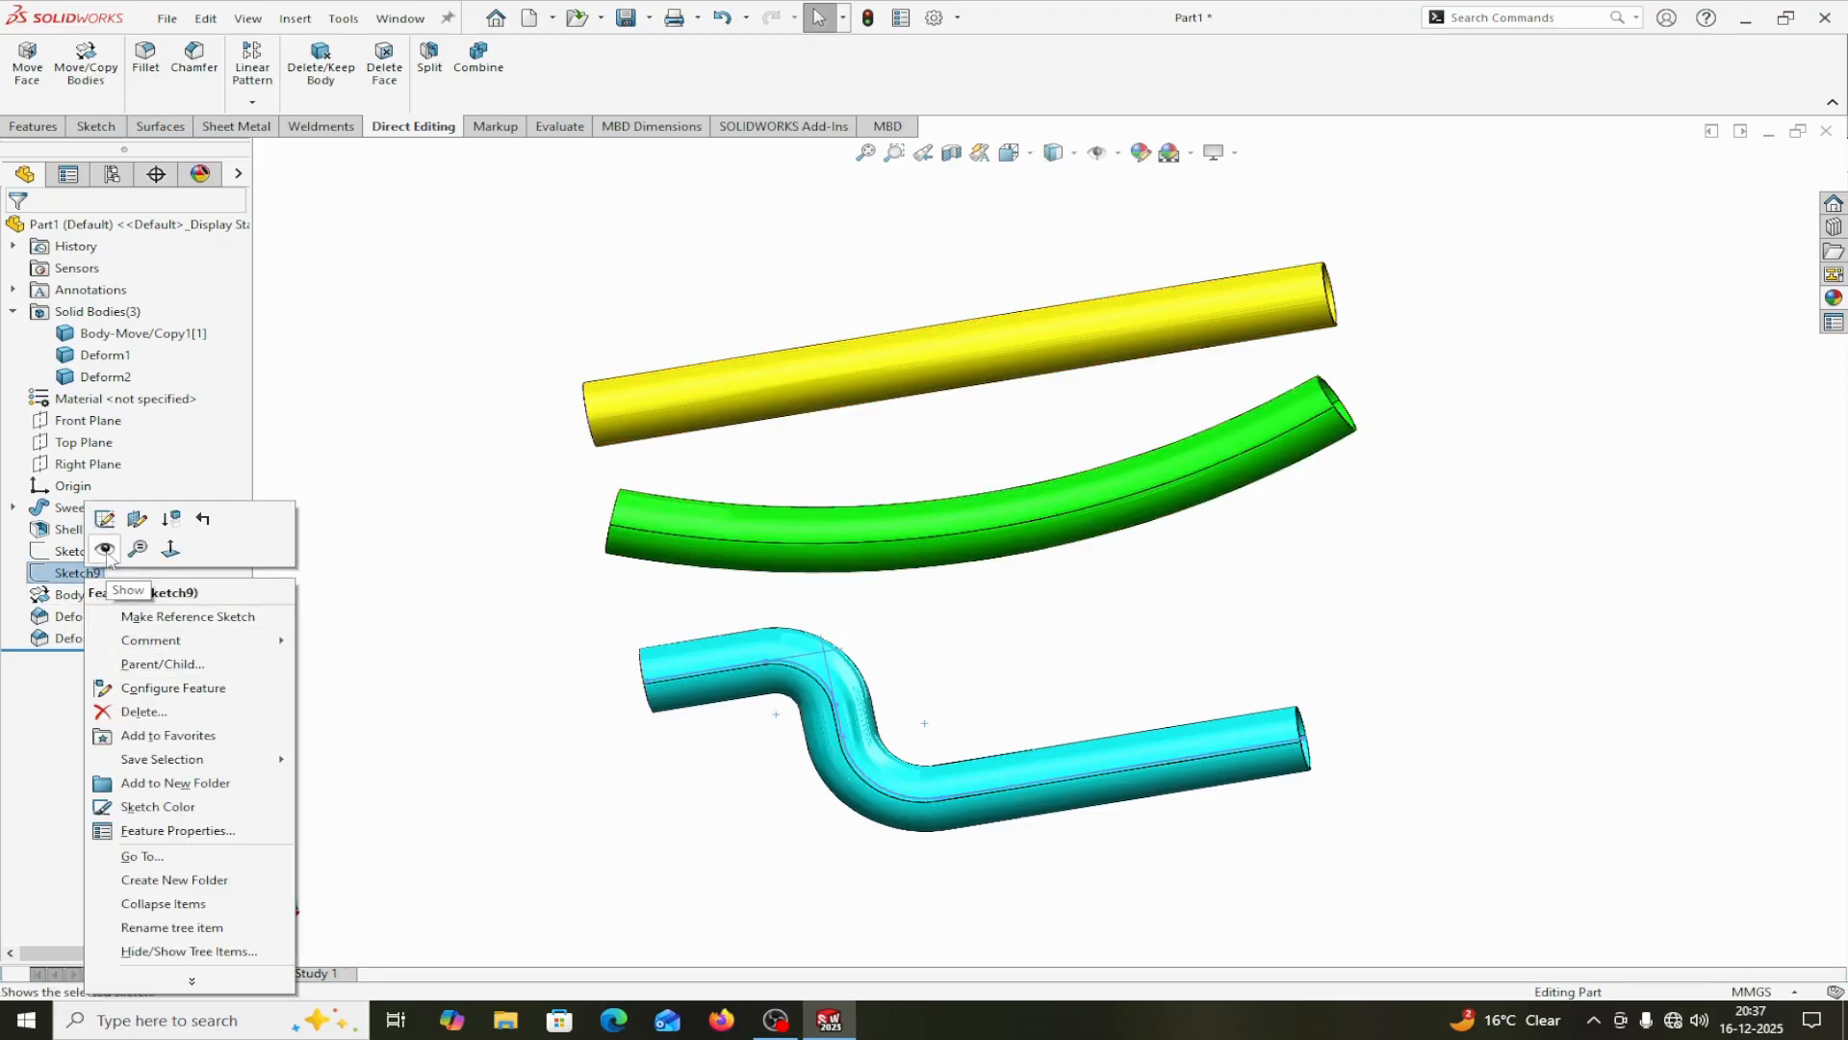
{"action": "left_click", "coordinate": [414, 585]}
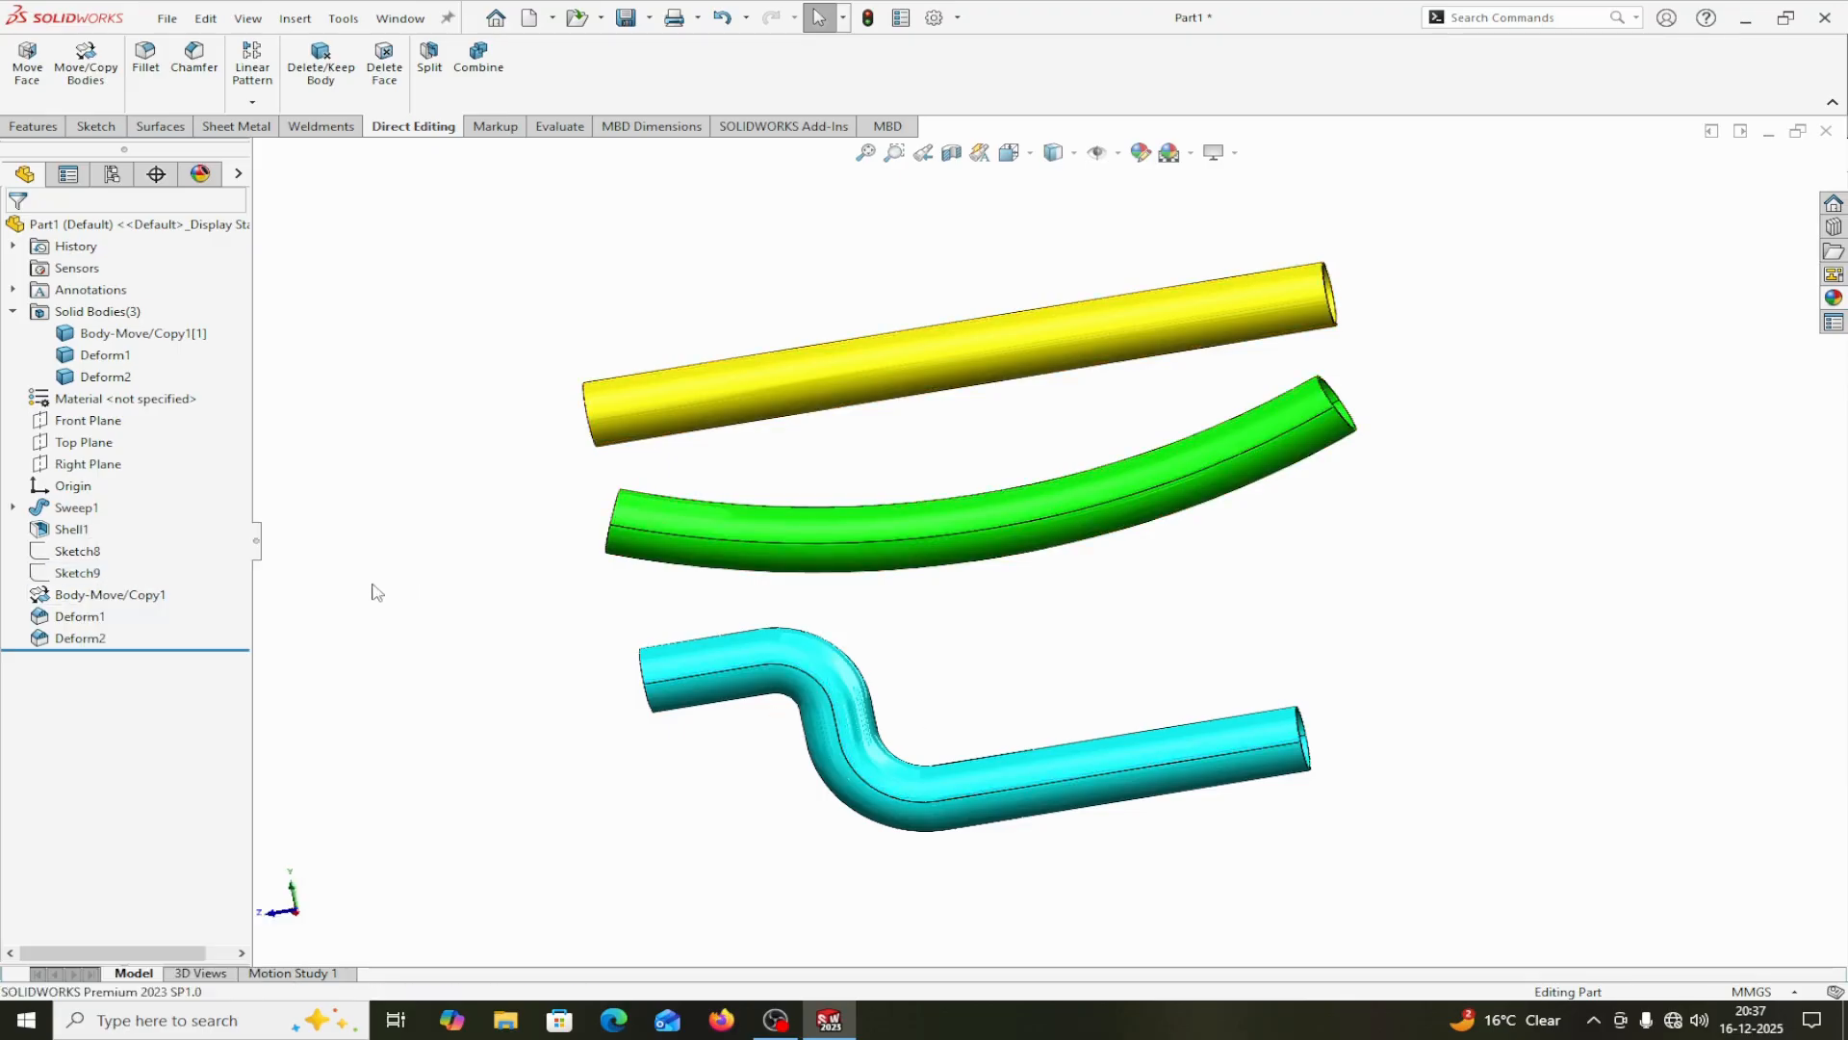
Hide the cyan stepped tube body and restore its visibility.
{"action": "left_click", "coordinate": [681, 678]}
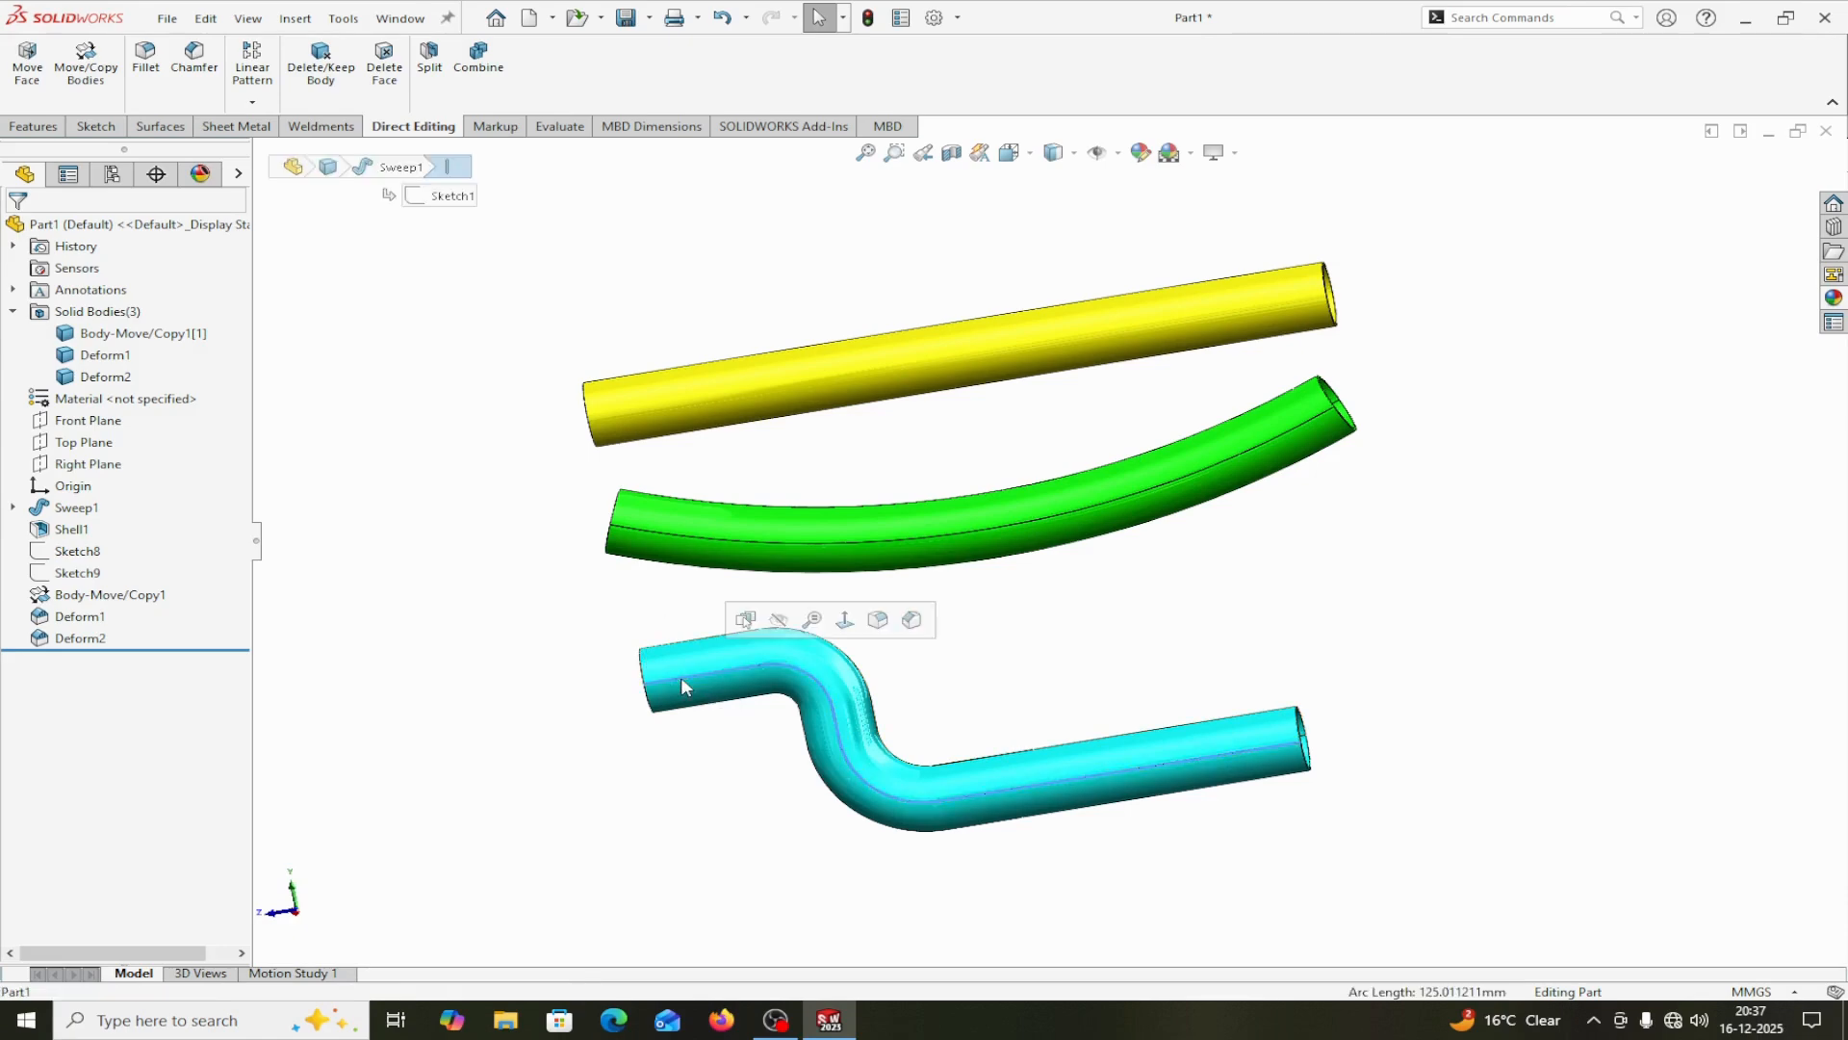
{"action": "left_click", "coordinate": [778, 619]}
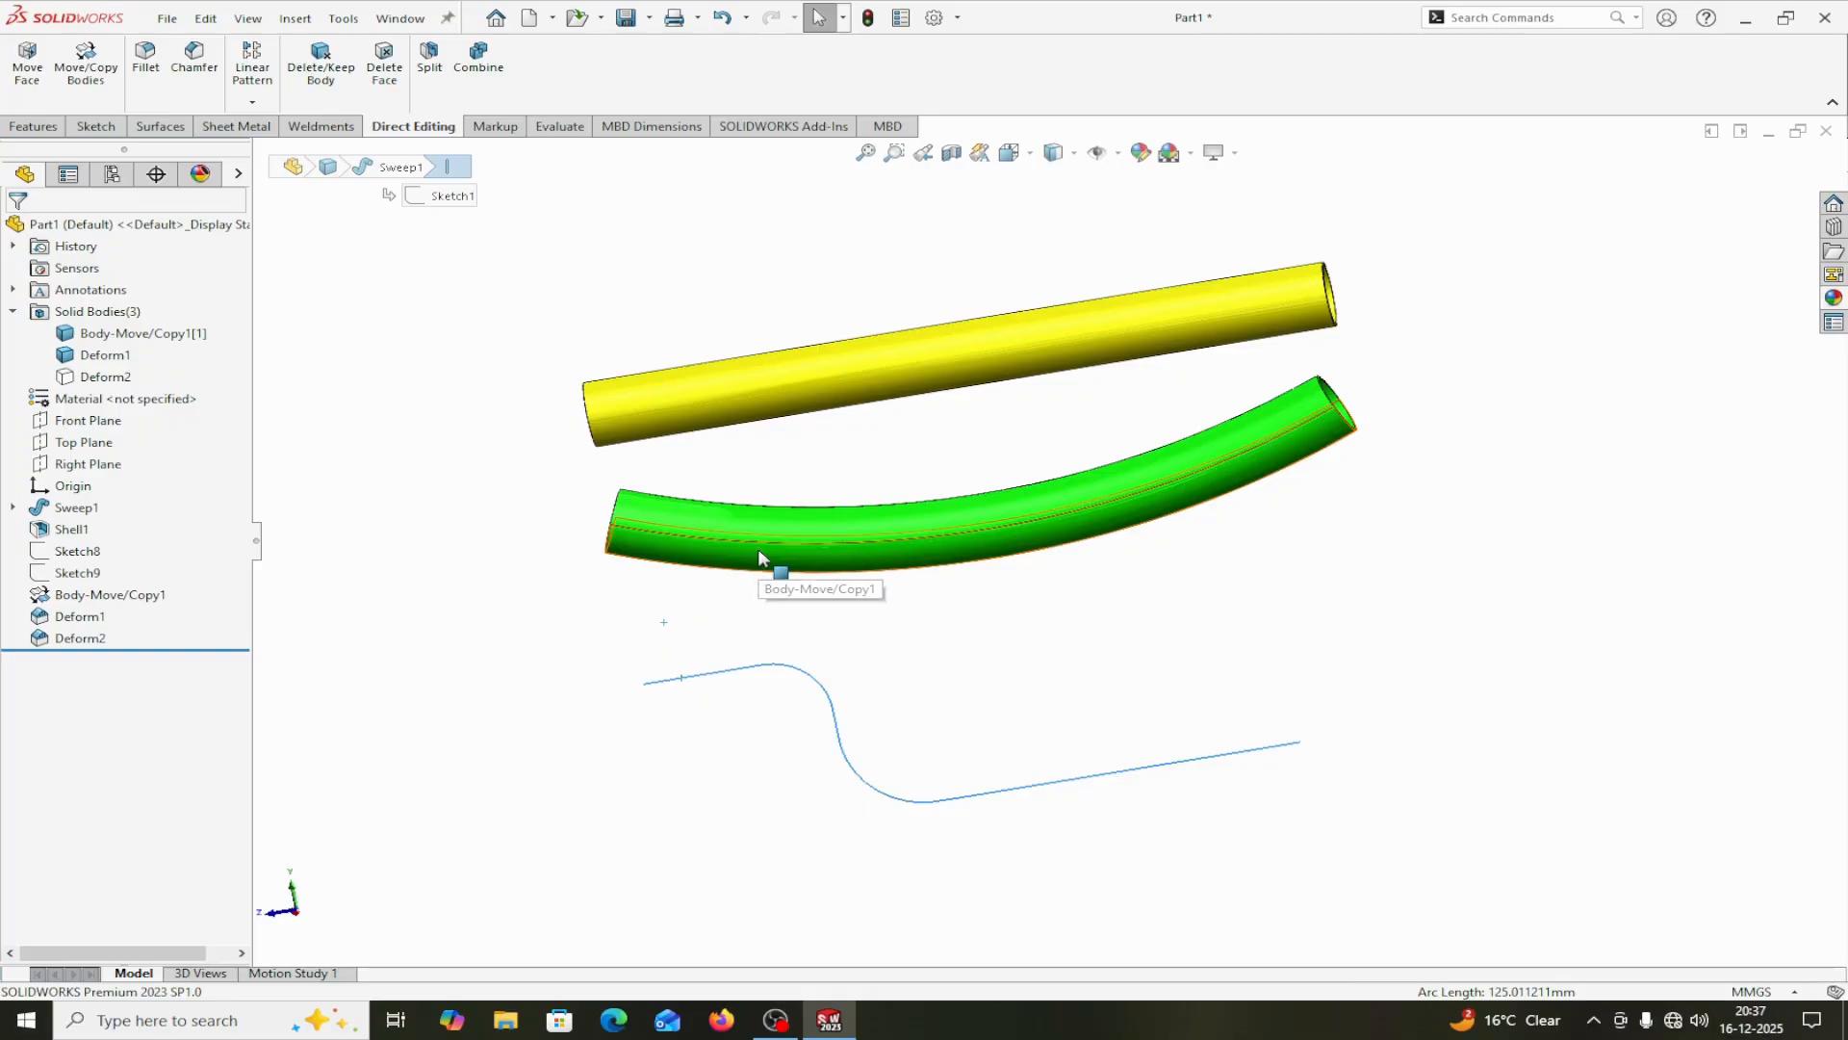
{"action": "right_click", "coordinate": [66, 318]}
{"action": "key", "text": "Escape"}
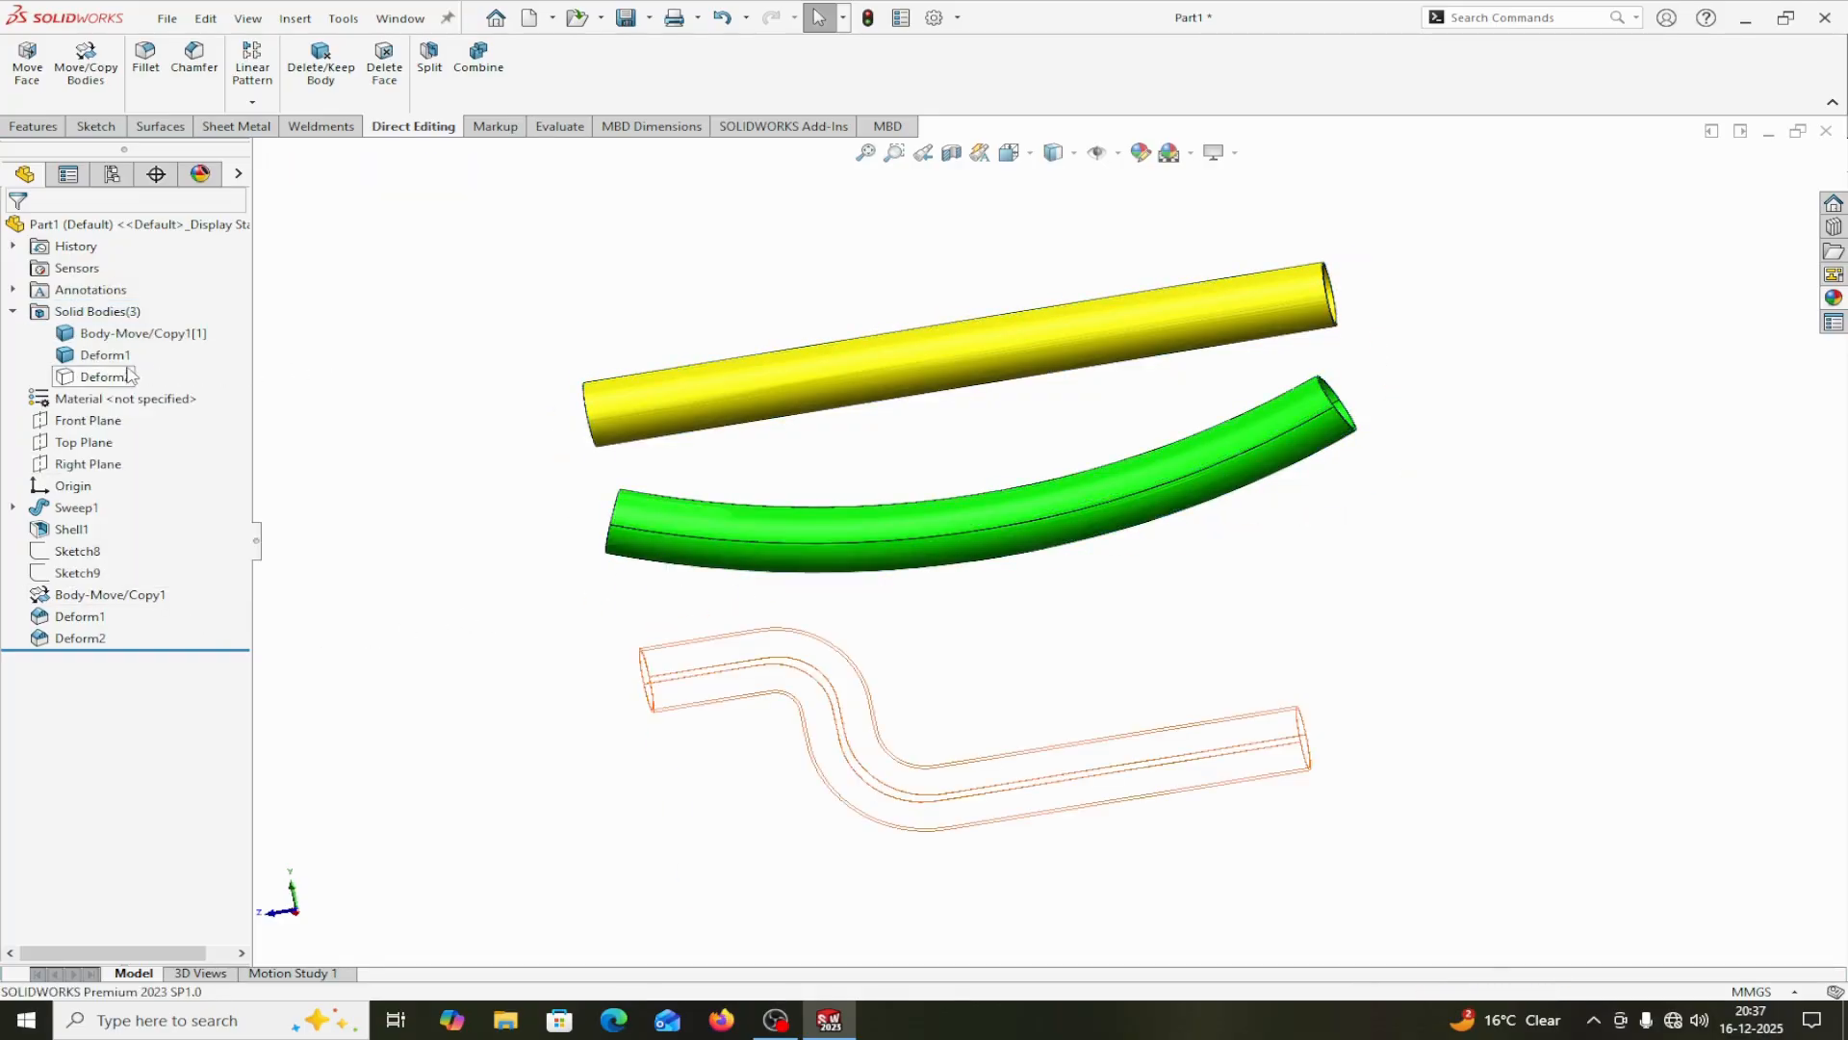
{"action": "right_click", "coordinate": [107, 379]}
{"action": "left_click", "coordinate": [126, 347]}
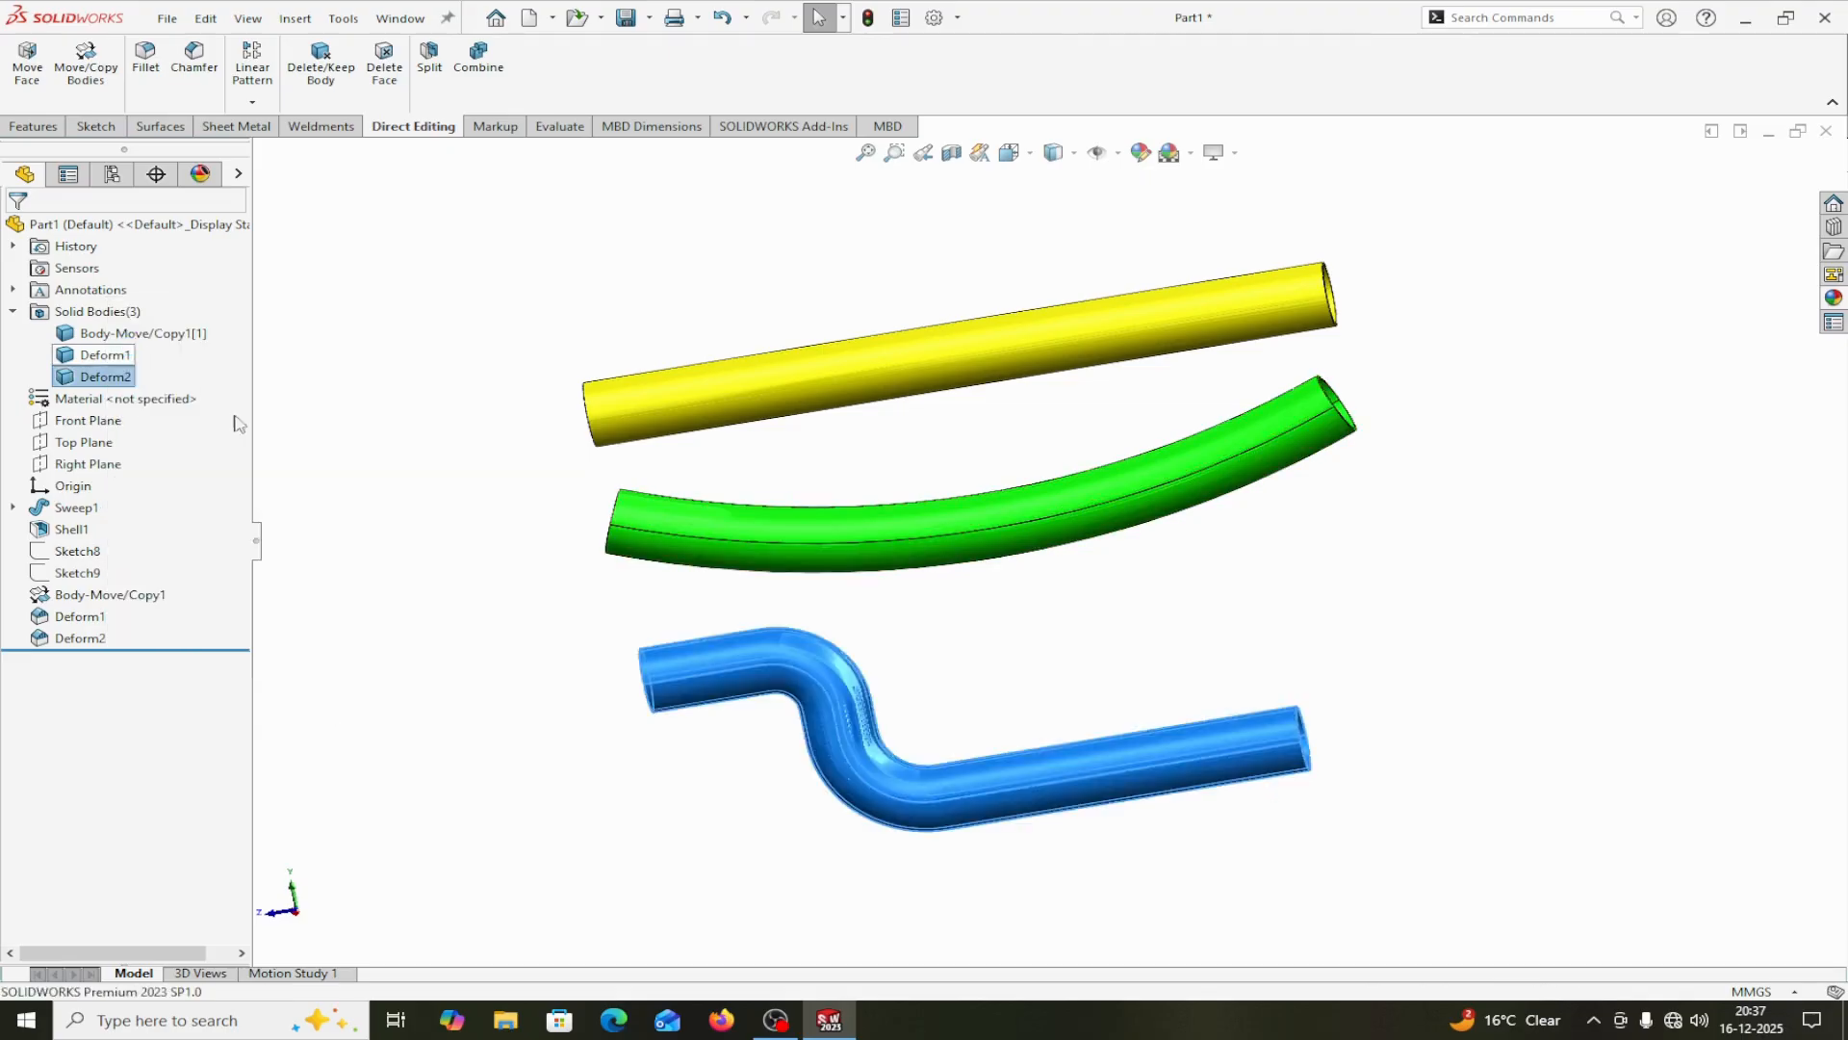
{"action": "left_click", "coordinate": [463, 579]}
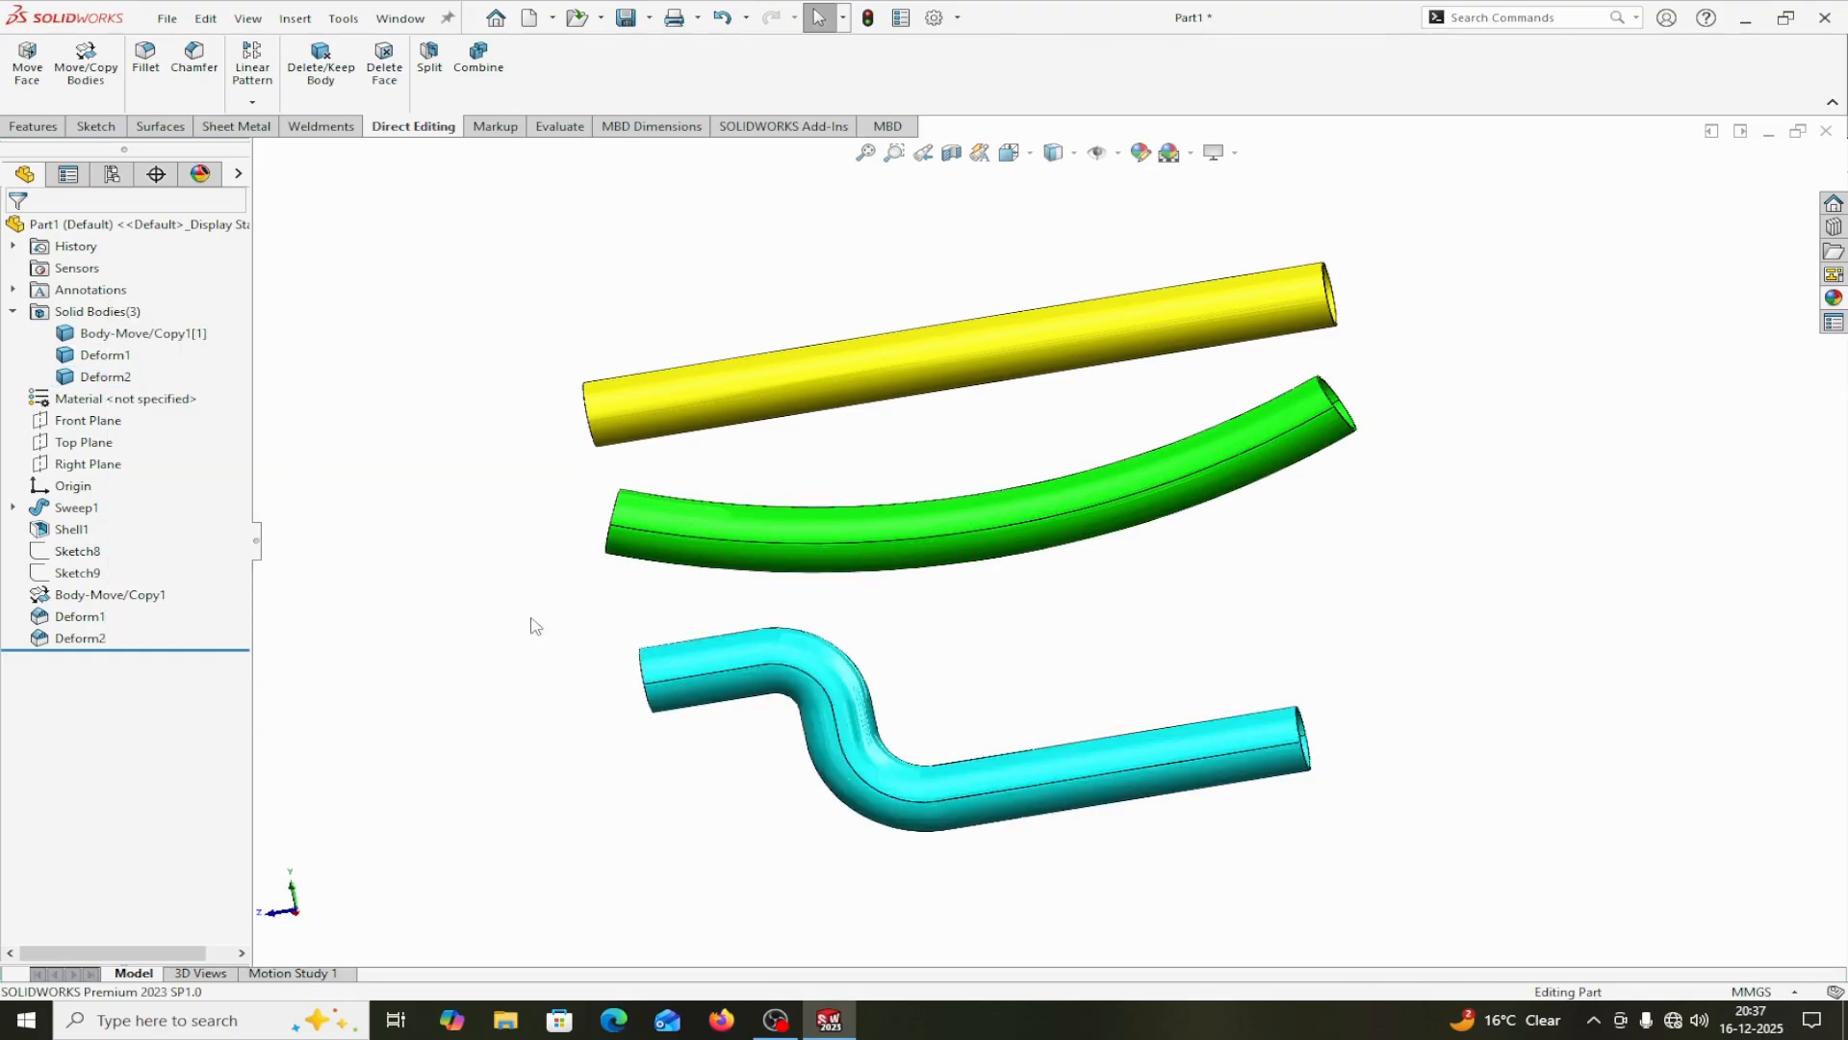
Dismiss the OneDrive backup reminder covering the model view.
{"action": "scroll", "coordinate": [544, 650], "scroll_direction": "down", "scroll_amount": 2}
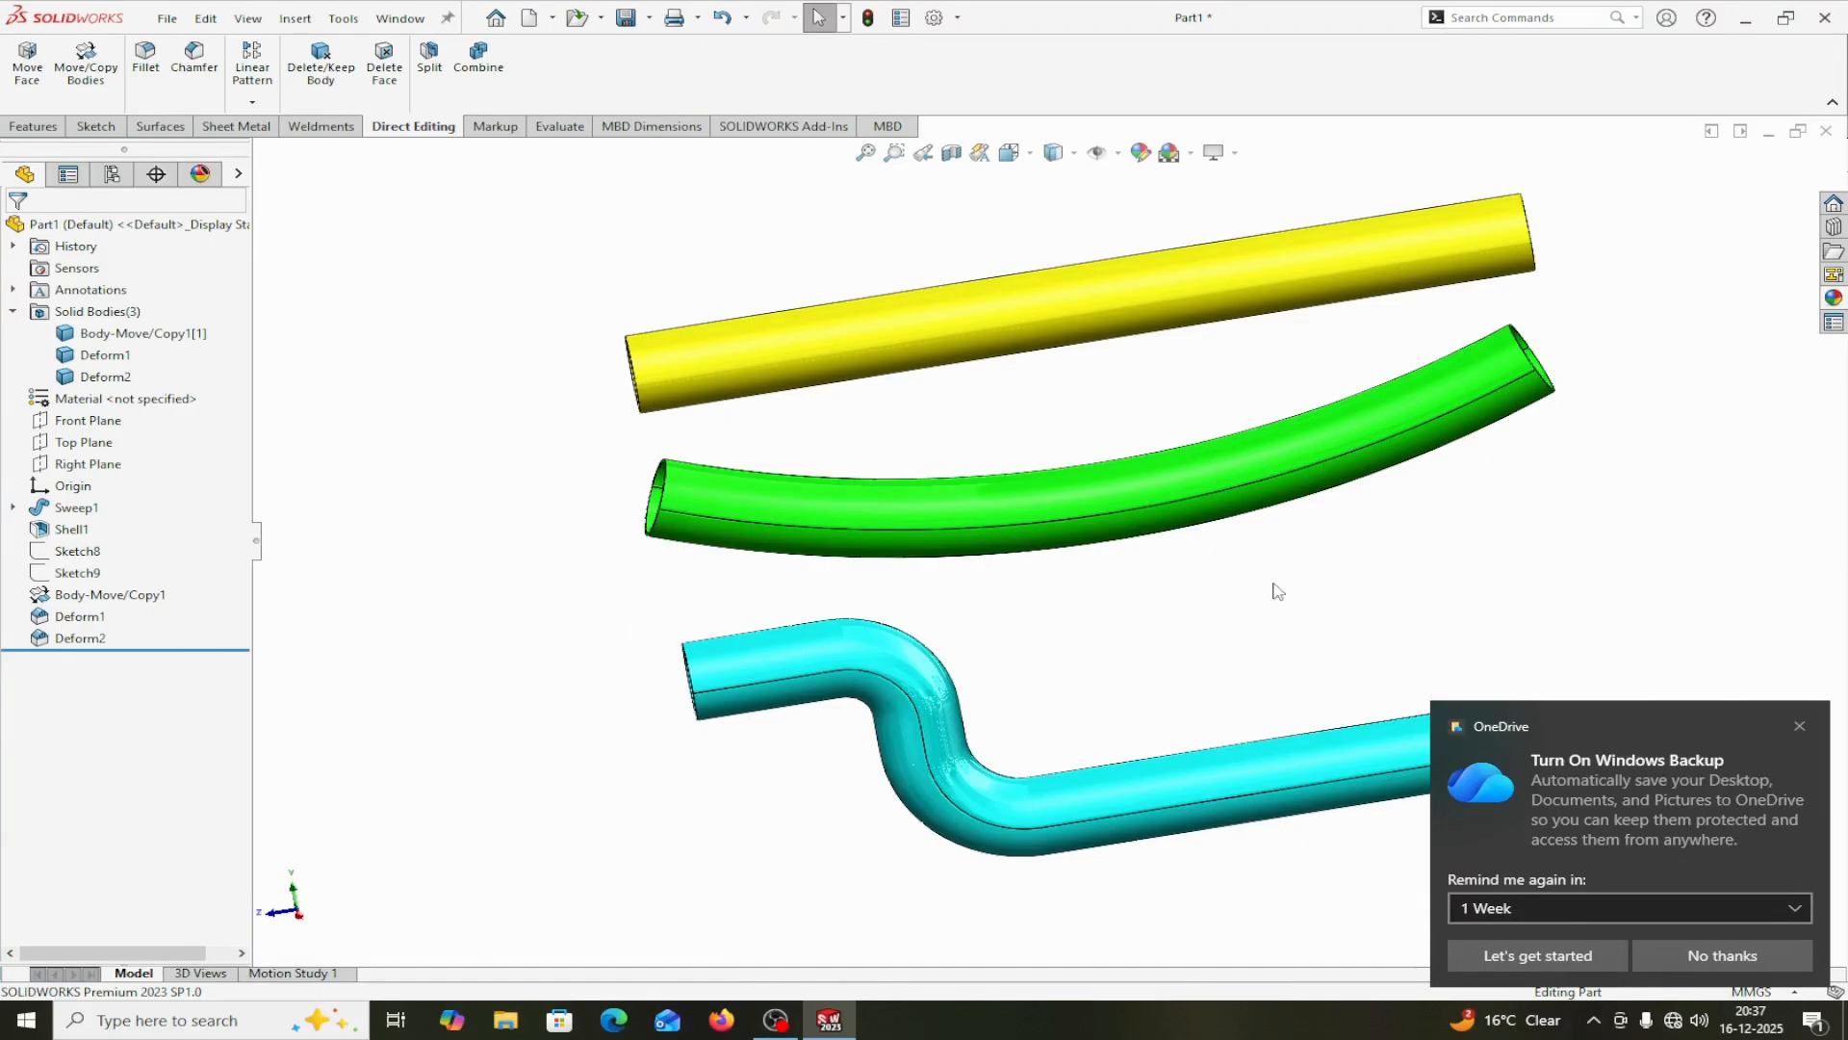
{"action": "left_click", "coordinate": [1799, 726]}
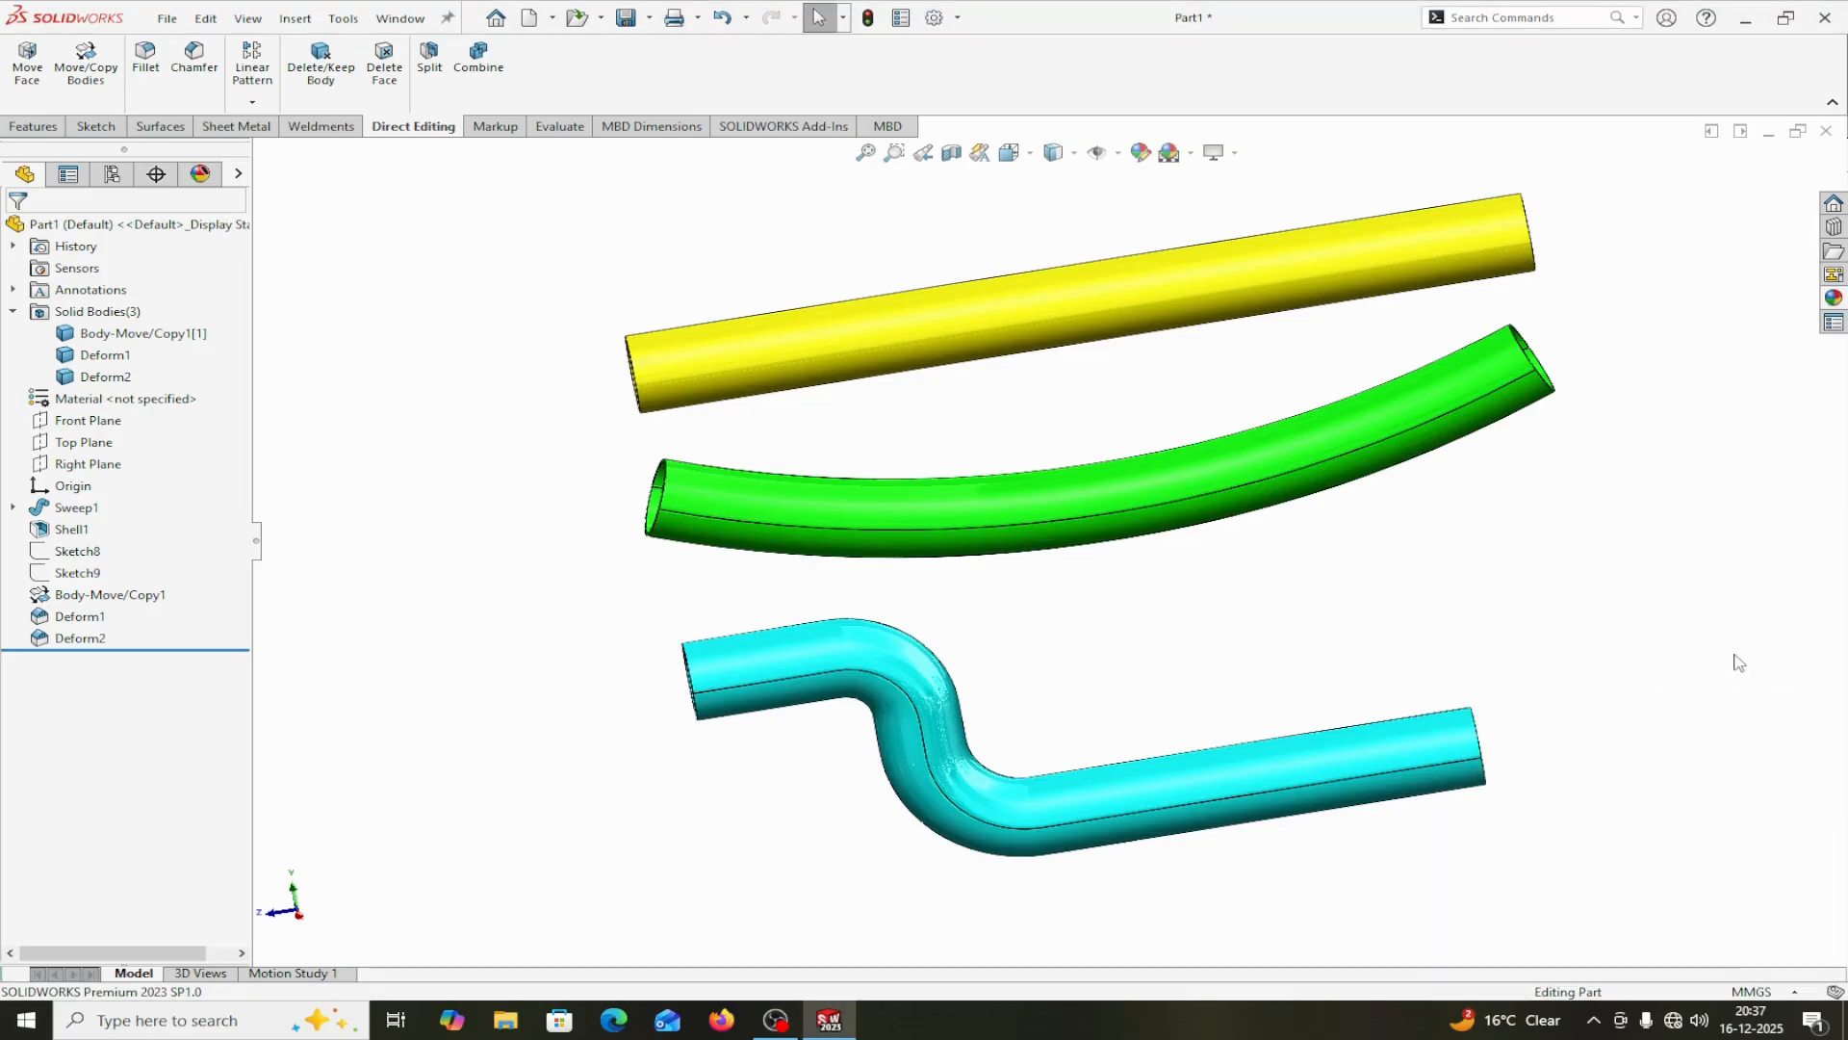